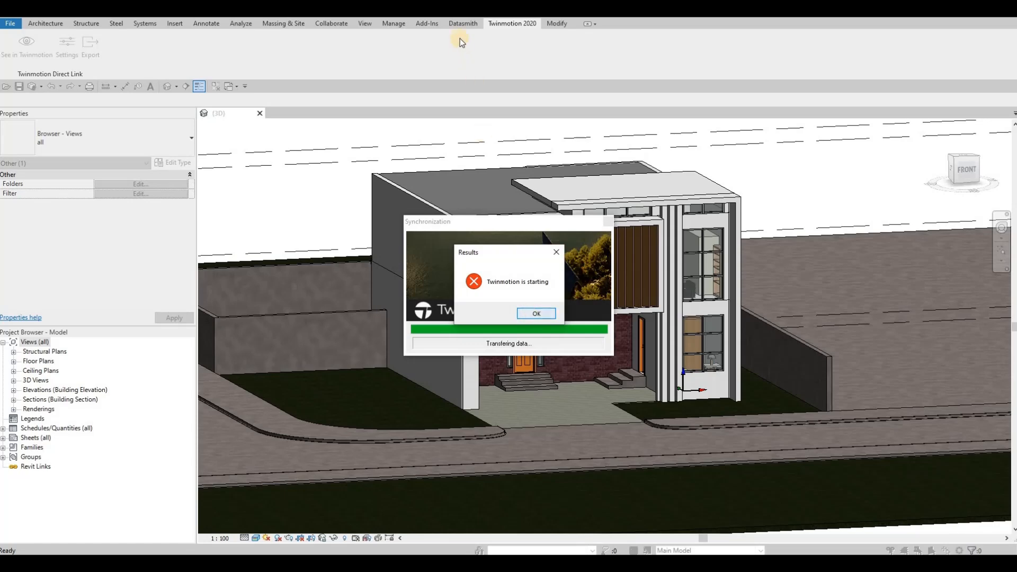
Export the {3D} view of the house as the Unreal Datasmith file Model-3DView-{3D} into the Revit File folder
left_click(460, 24)
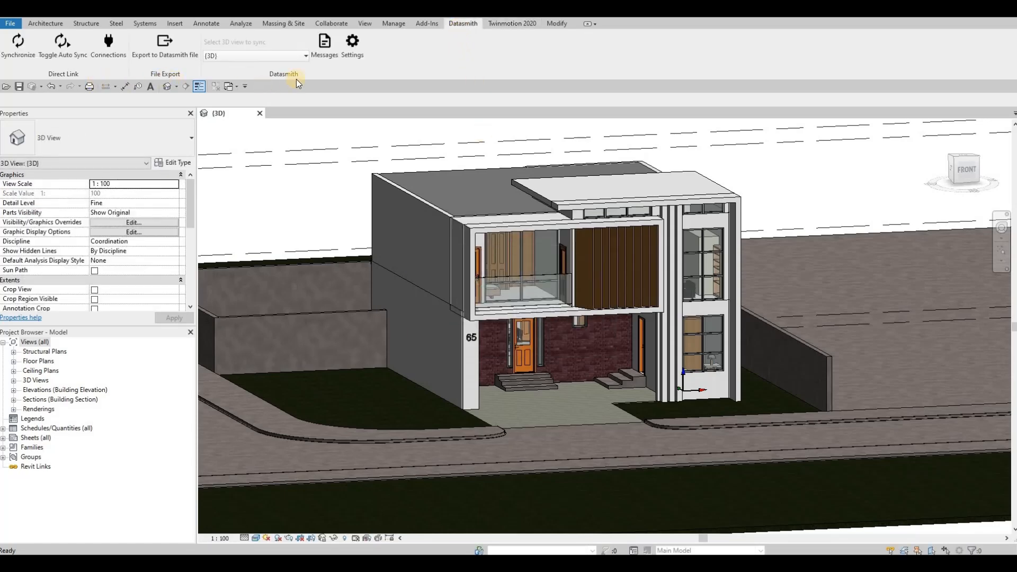
left_click(162, 53)
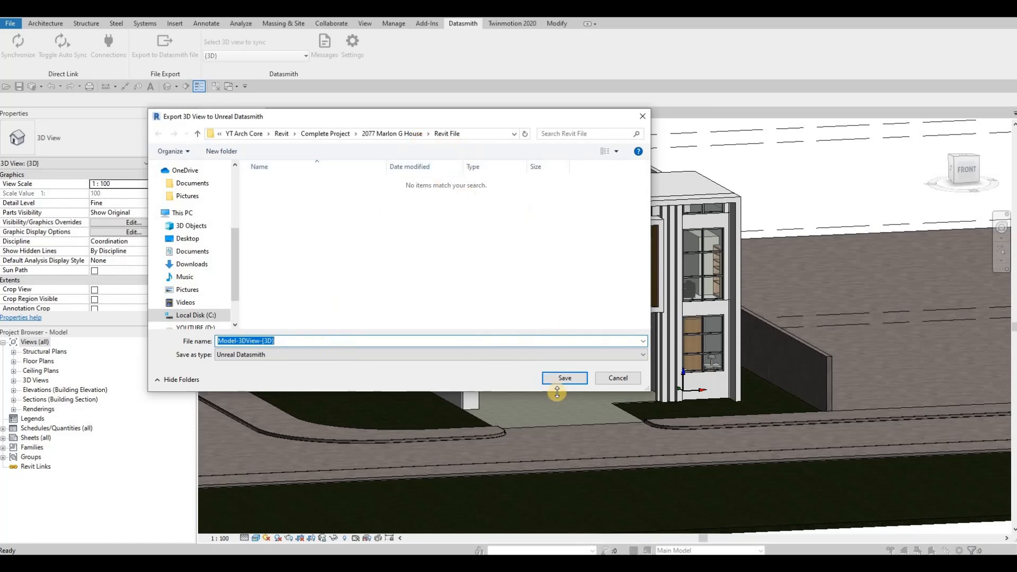
left_click(564, 378)
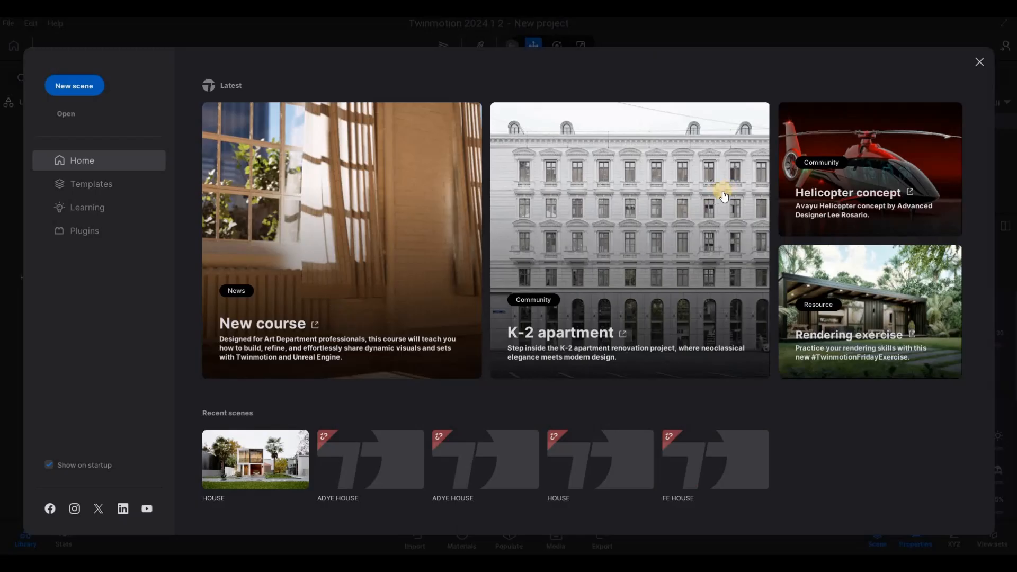
Switch to a new Twinmotion project and delete the starting platform, its white disc and the sphere from the scene
left_click(979, 61)
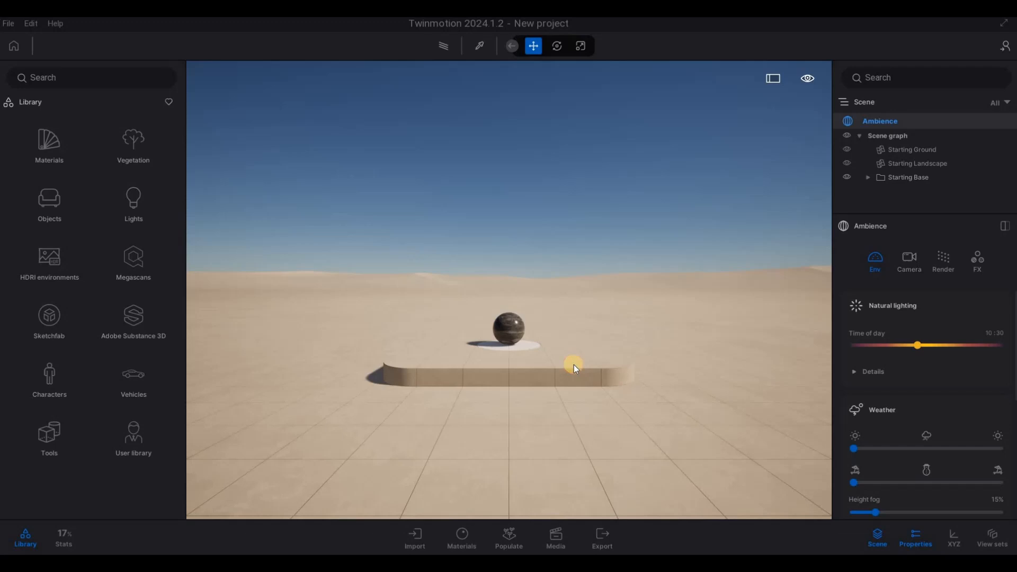
left_click(573, 365)
key("Delete")
left_click(516, 329)
key("Delete")
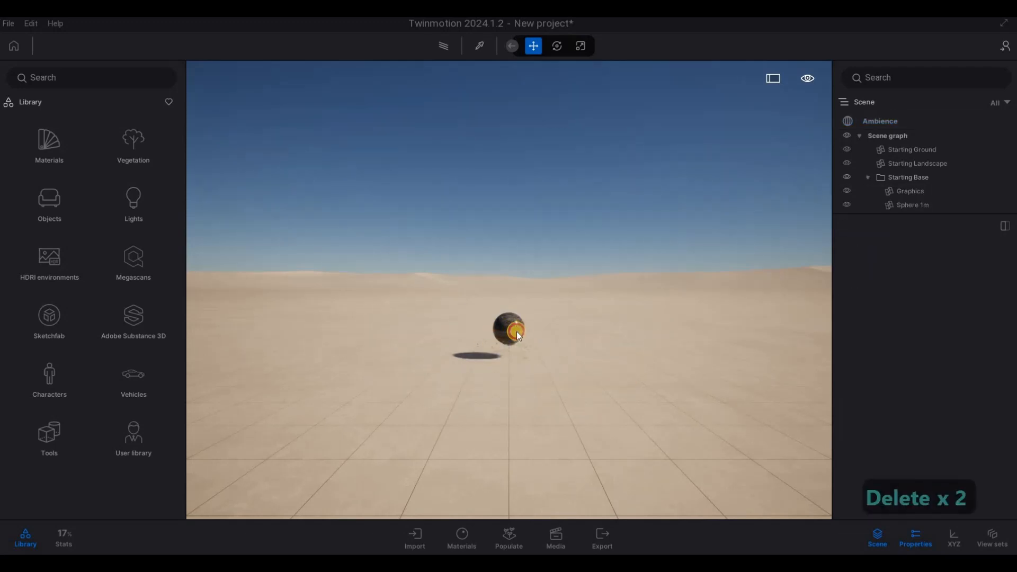
left_click(508, 328)
key("Delete")
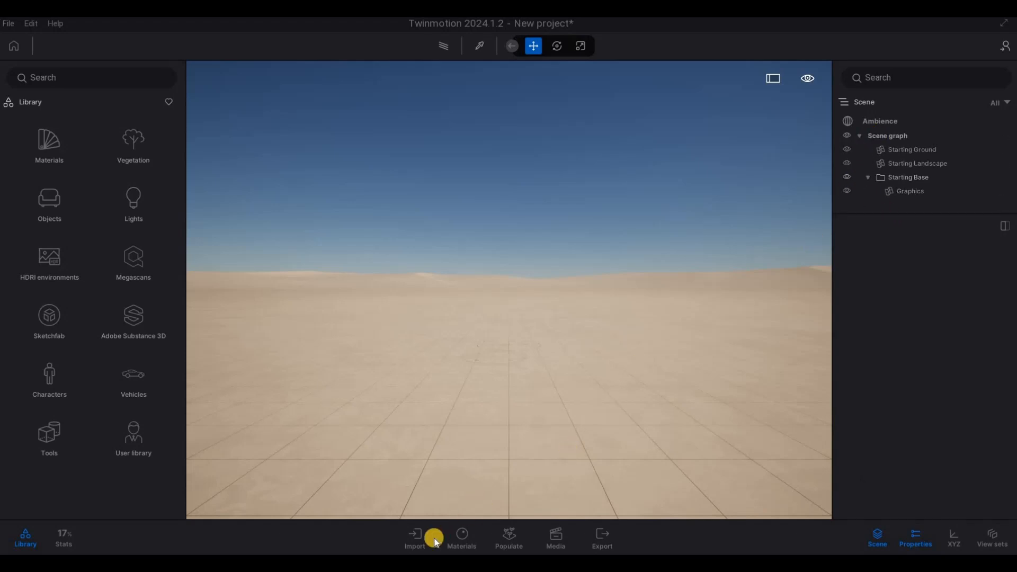
Import the geometry file Model-3DView-{3D}.udatasmith from the project's Revit File folder
left_click(417, 540)
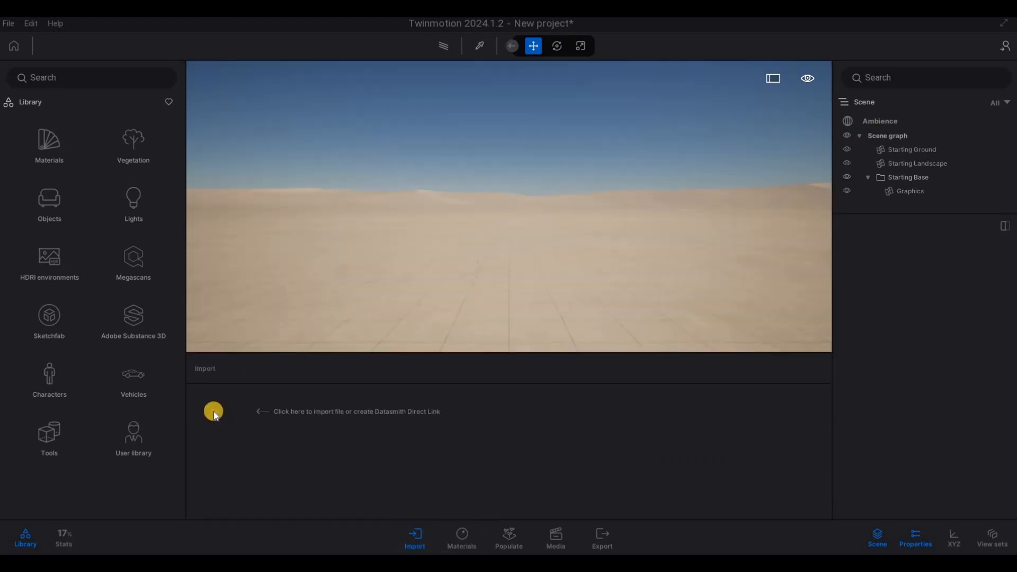
left_click(214, 411)
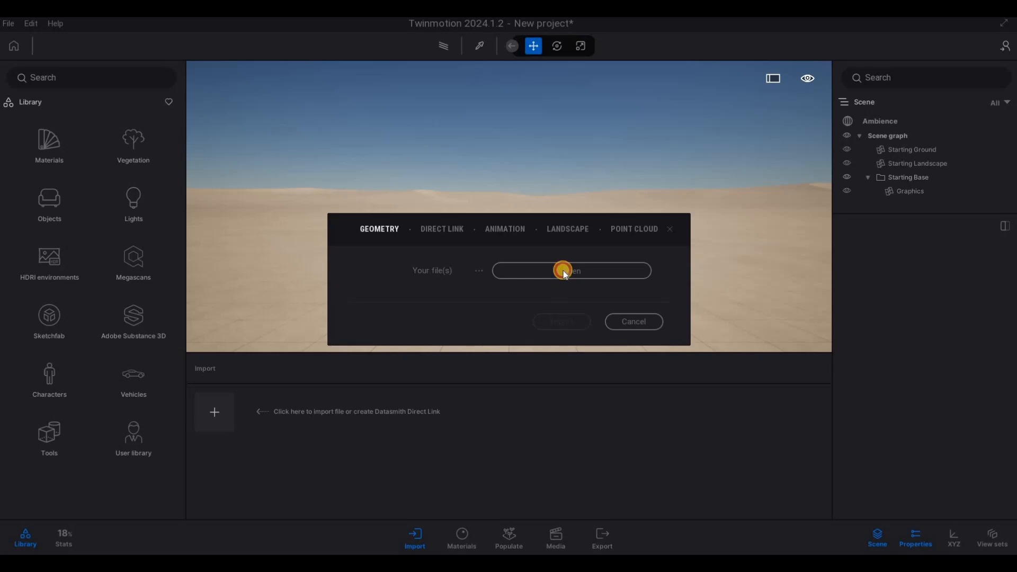
left_click(500, 270)
left_click(369, 322)
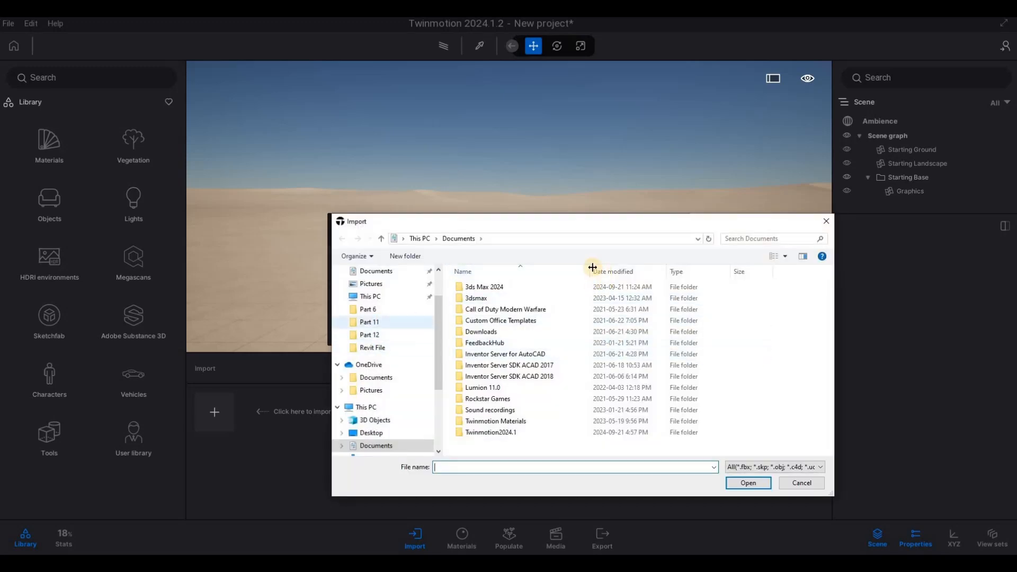
left_click(548, 238)
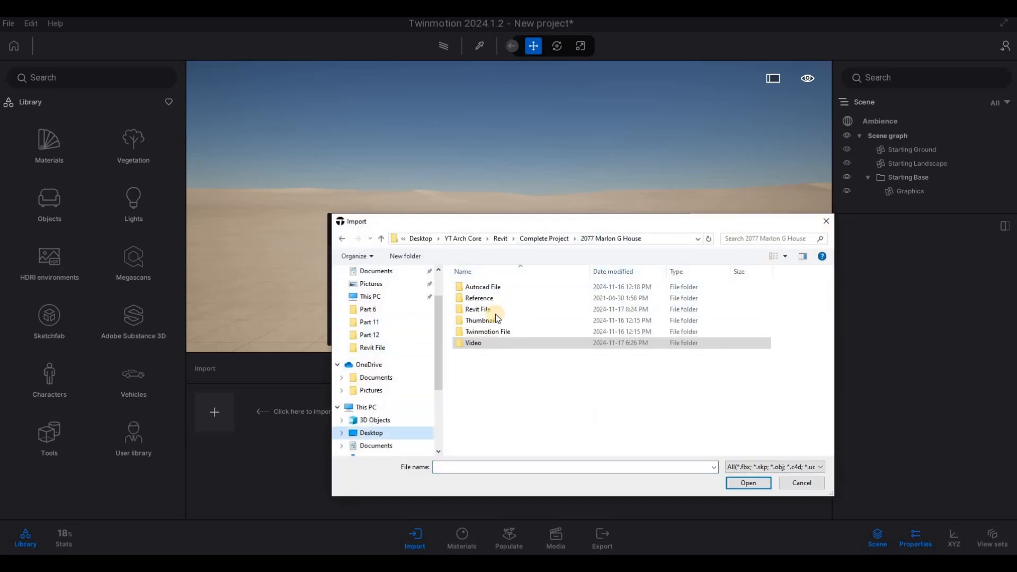
double_click(495, 310)
left_click(524, 299)
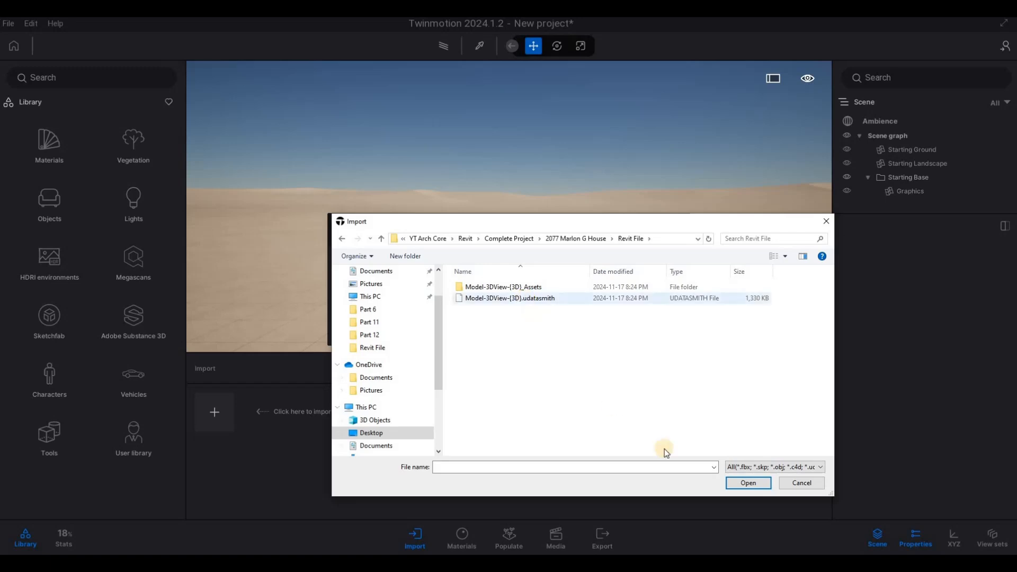
left_click(748, 483)
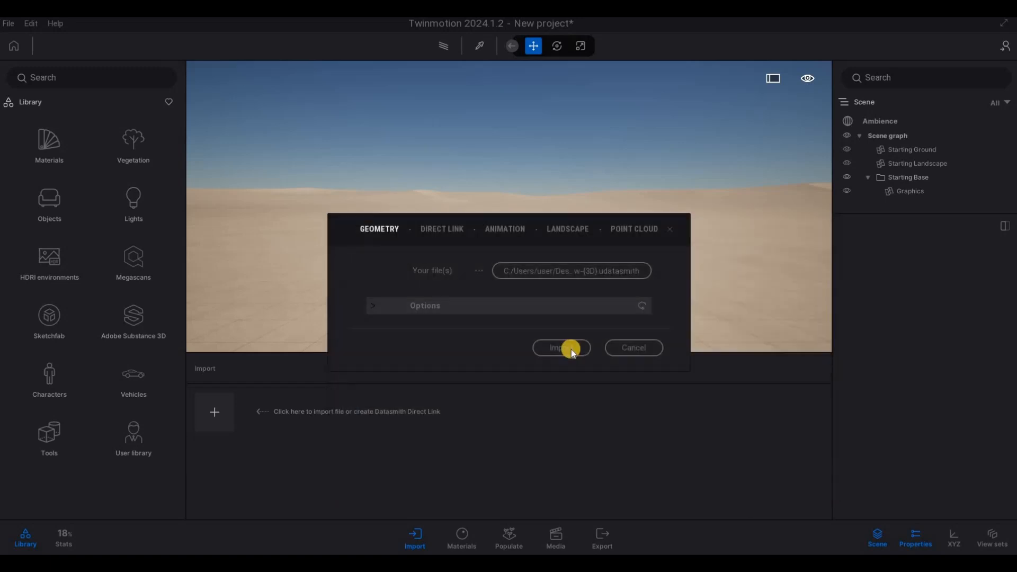
left_click(570, 349)
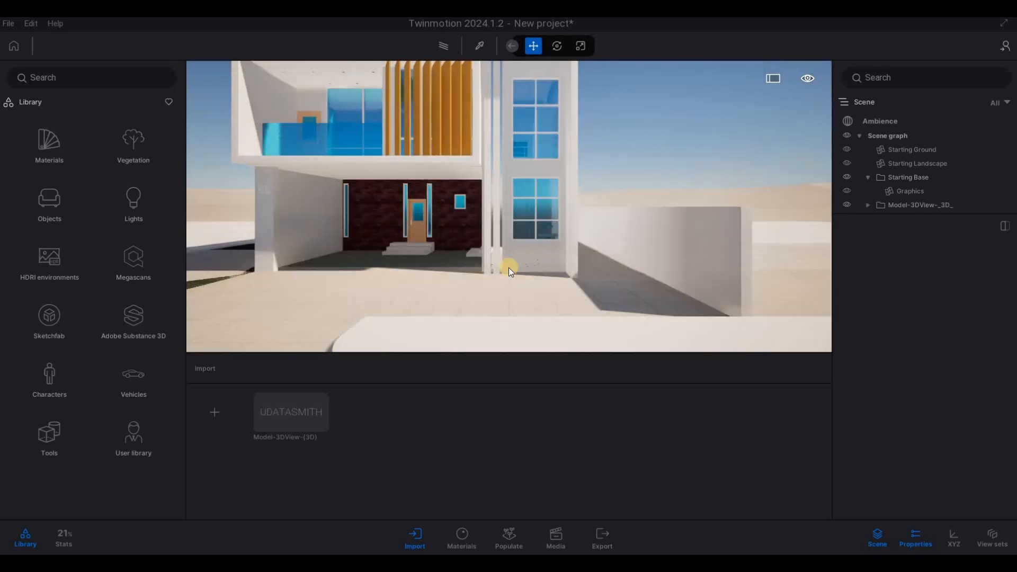
Lower the Starting Ground vertically beneath the imported house's lawn and paving, and deselect it
scroll(556, 284, "down", 3)
middle_click_drag(472, 247, 482, 266, "shift")
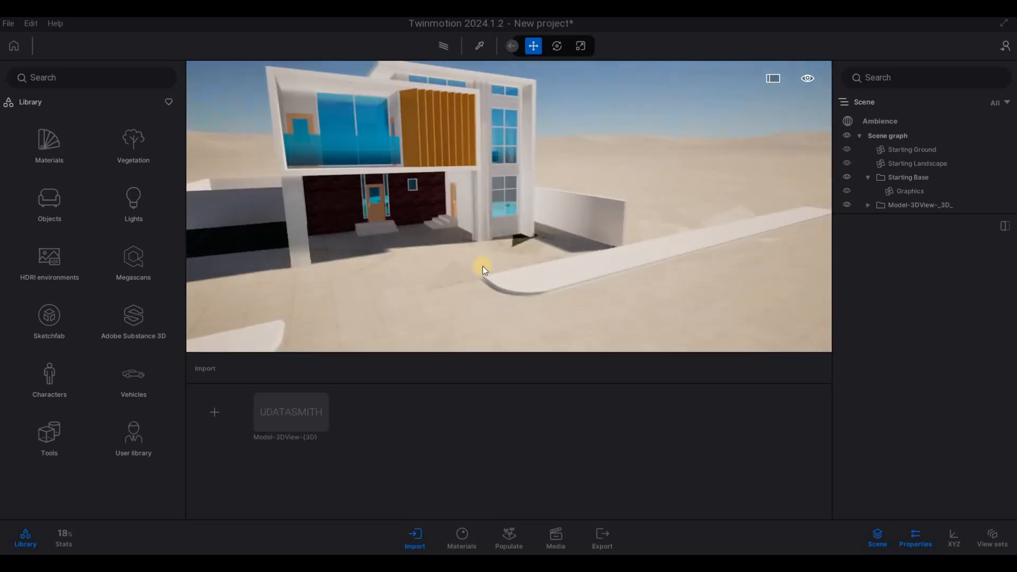
key("s")
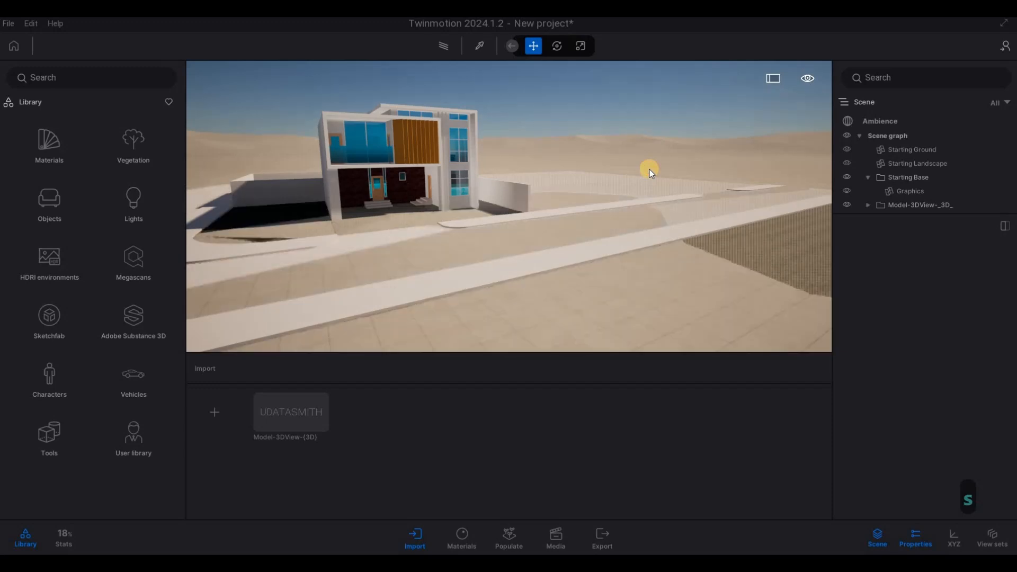
left_click(649, 169)
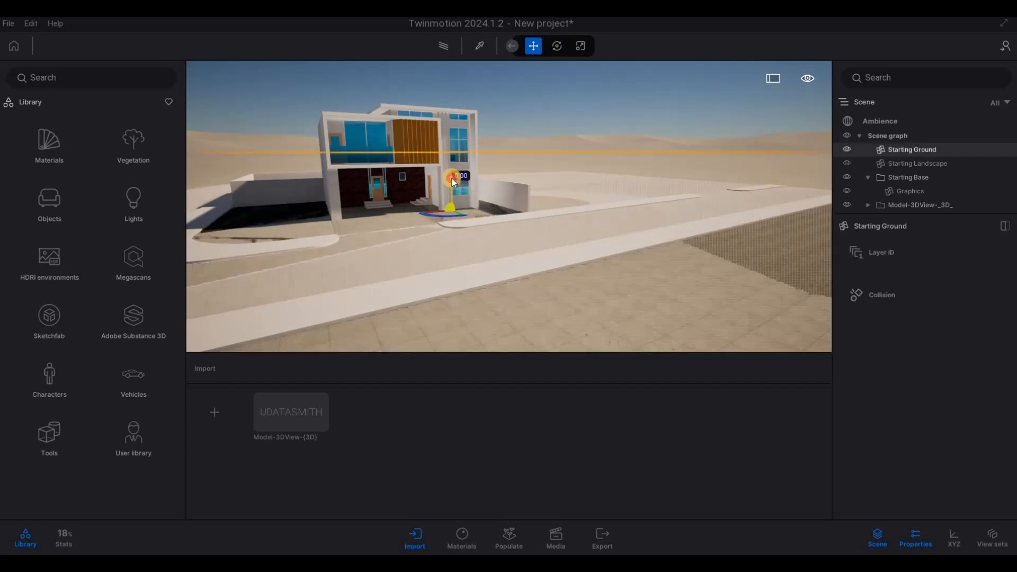
left_click_drag(453, 179, 453, 180)
right_click_drag(510, 232, 495, 186)
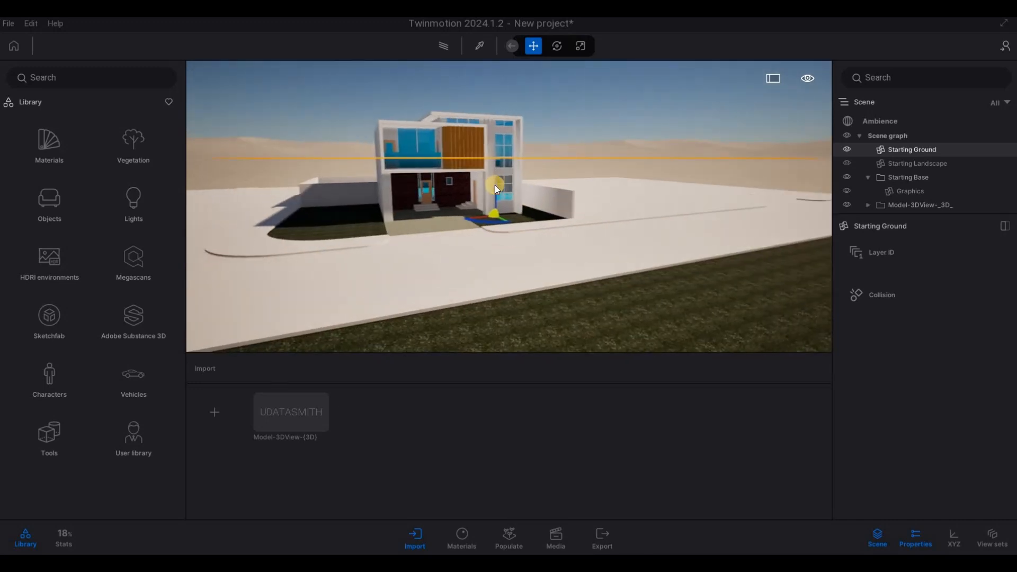
key("Escape")
key("Escape")
mouse_move(482, 264)
right_mouse_down()
mouse_move(440, 245)
mouse_move(486, 257)
right_mouse_up()
right_click_drag(399, 257, 40, 45)
Start saving the scene as a new Twinmotion file in the project's Twinmotion File folder
left_click(9, 23)
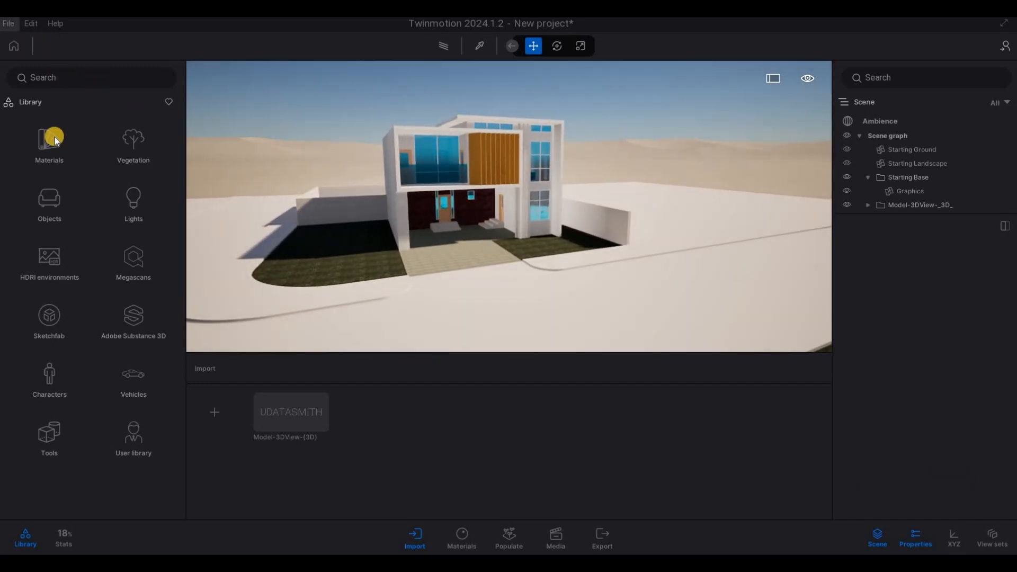
left_click(31, 131)
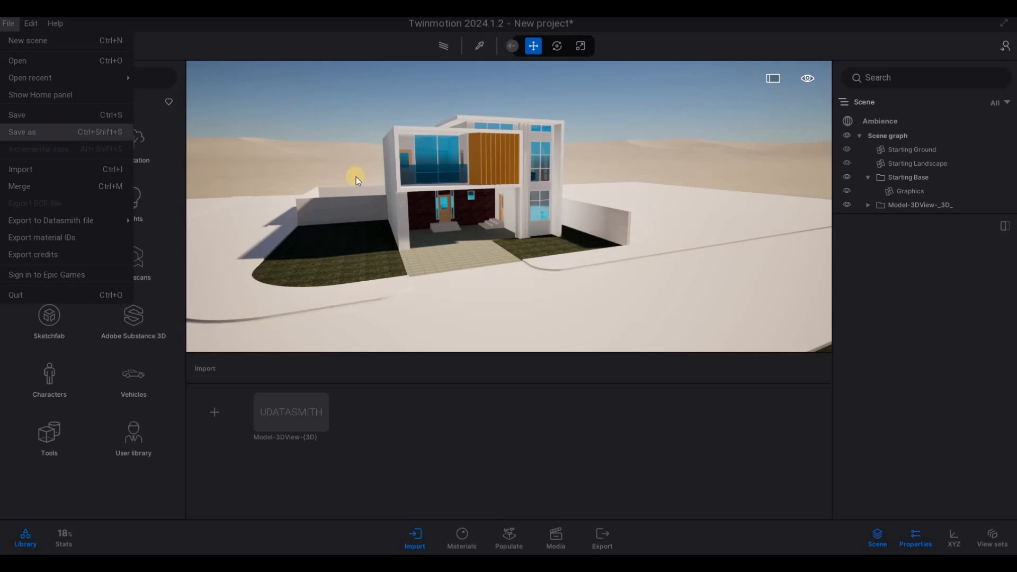
left_click(218, 45)
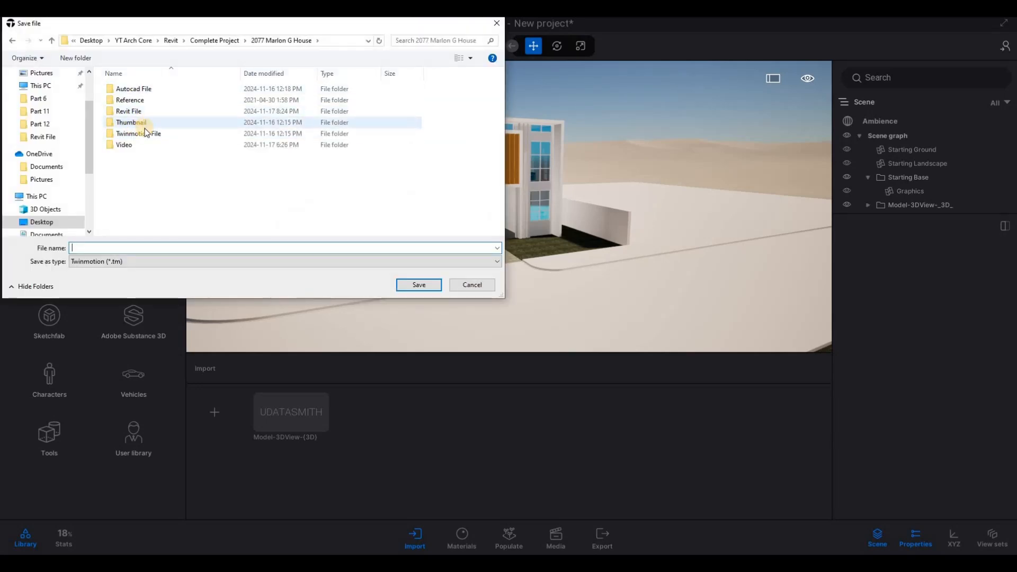
double_click(140, 133)
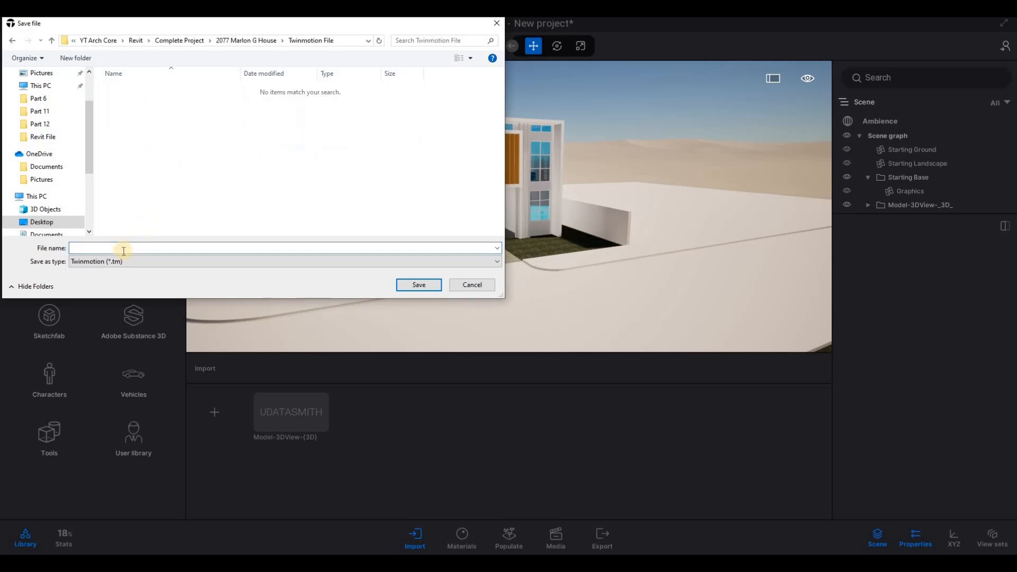
Name the scene file MG House and save it
left_click(123, 251)
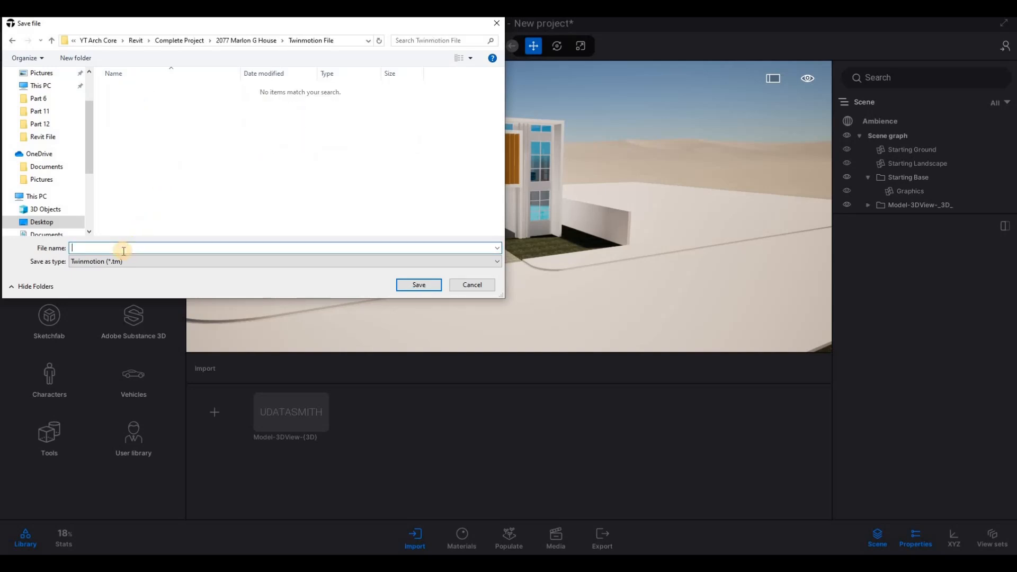
type("house")
key("BackSpace")
key("BackSpace")
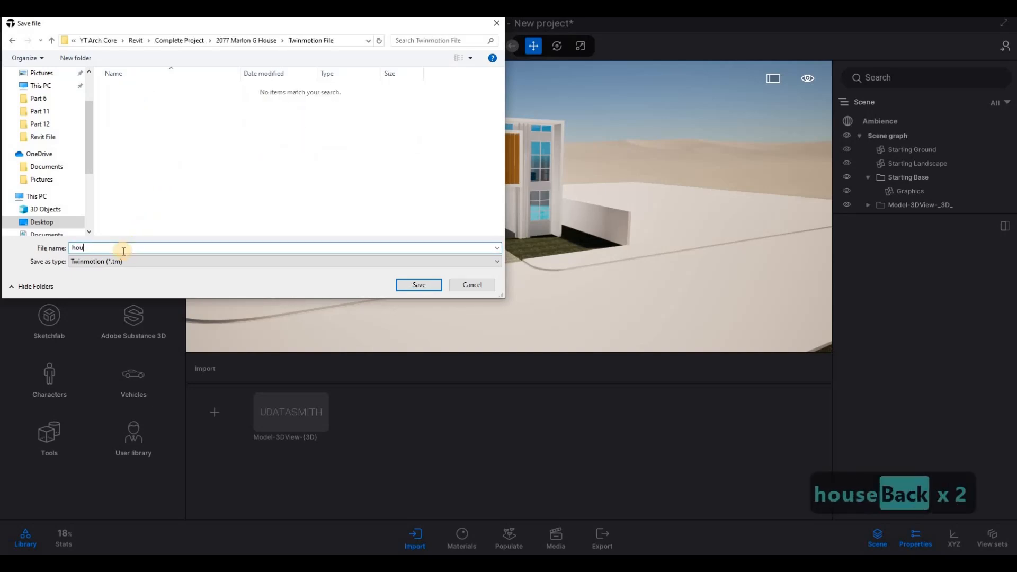
key("BackSpace")
key("Caps_Lock")
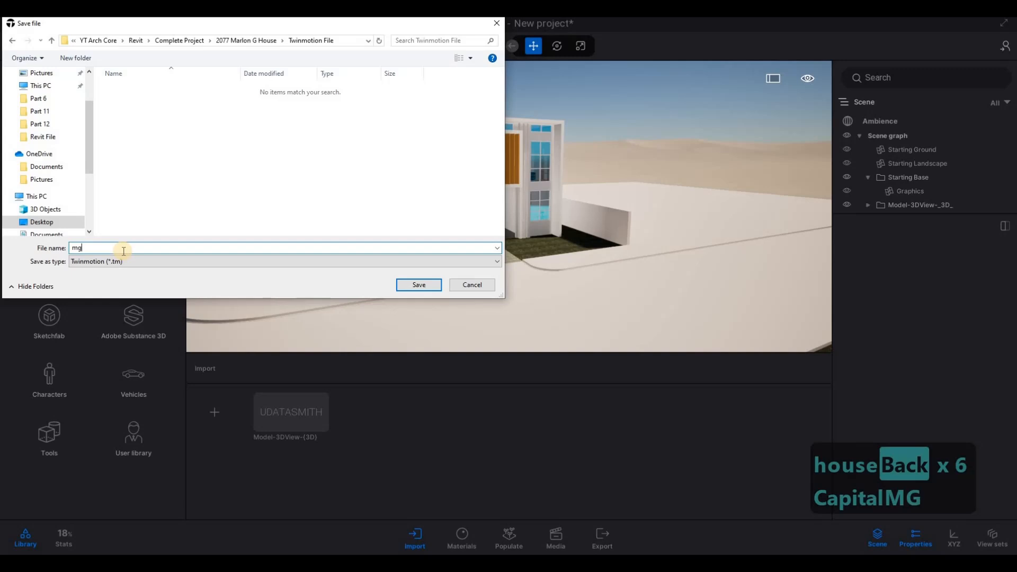
type("mg")
key("BackSpace")
key("BackSpace")
key("BackSpace")
key("Caps_Lock")
type("MG")
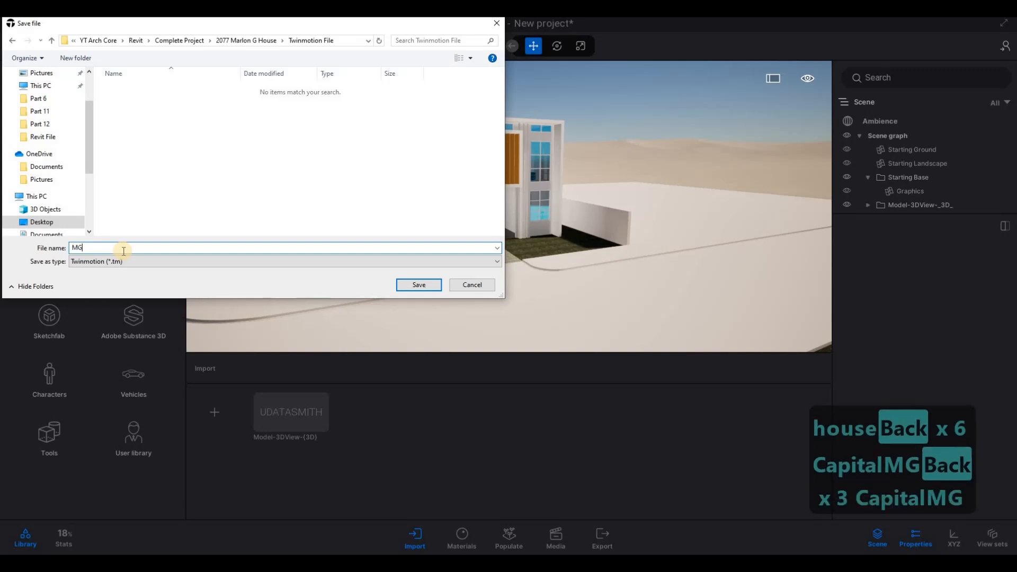
key("Caps_Lock")
type("Ho")
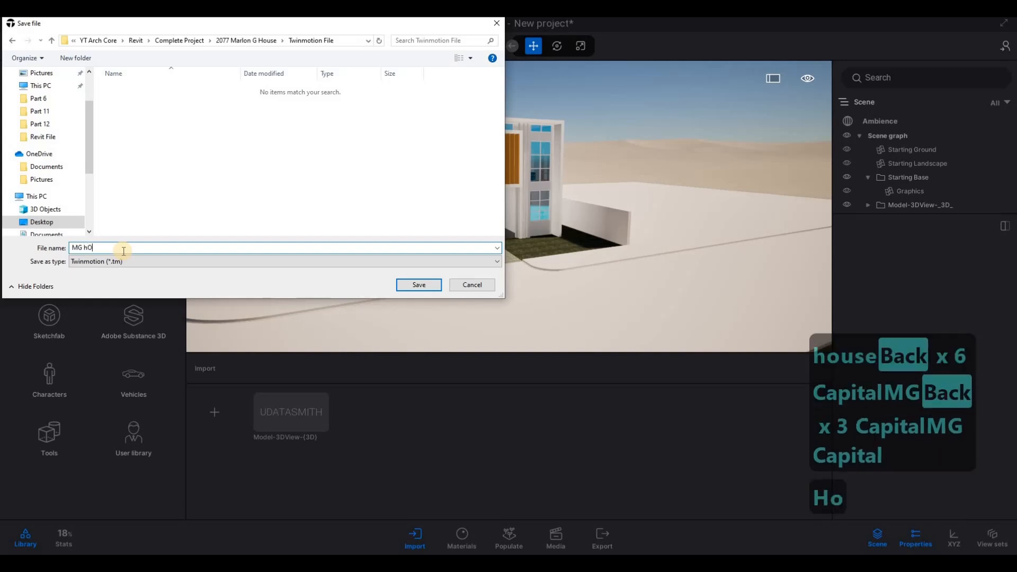
key("BackSpace")
key("BackSpace")
key("Caps_Lock")
type("House")
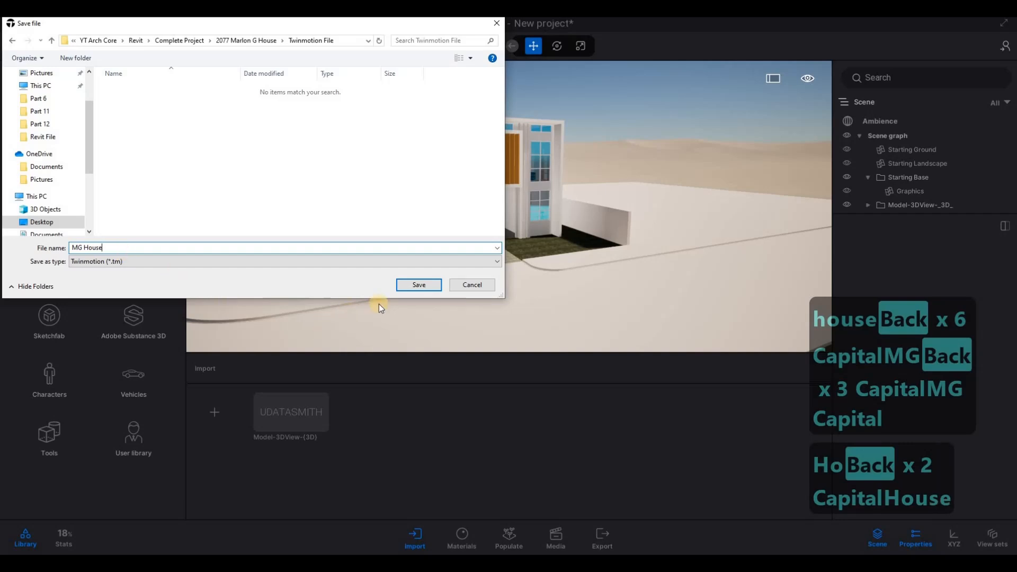
left_click(419, 286)
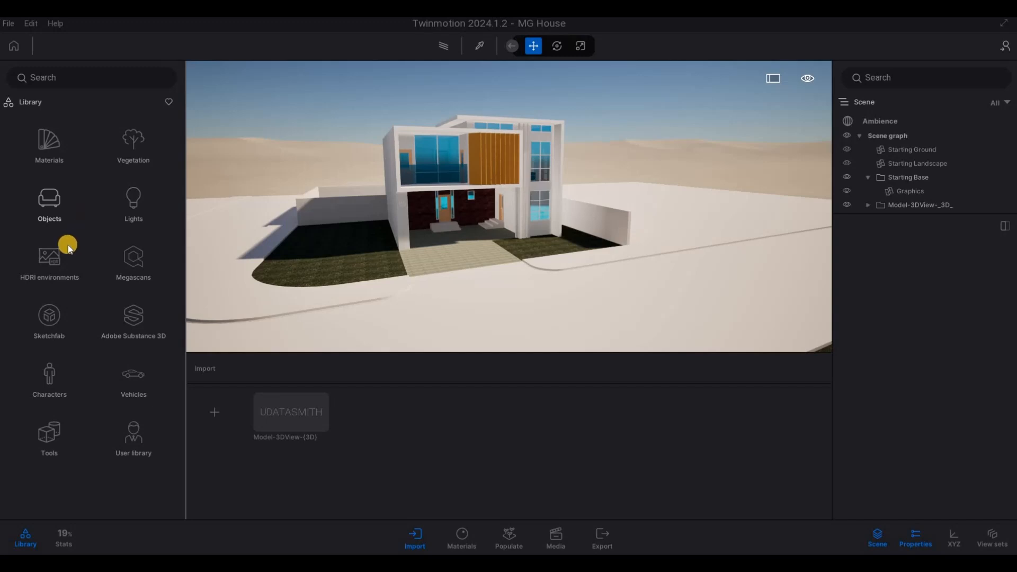
Sign in to Epic Games and dismiss the sign-in notice
left_click(11, 33)
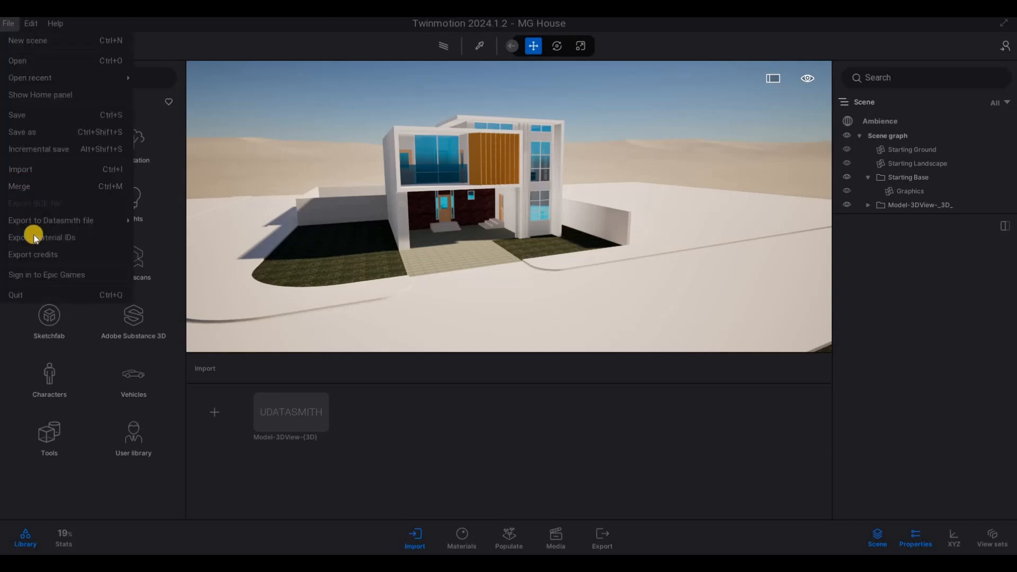
left_click(34, 271)
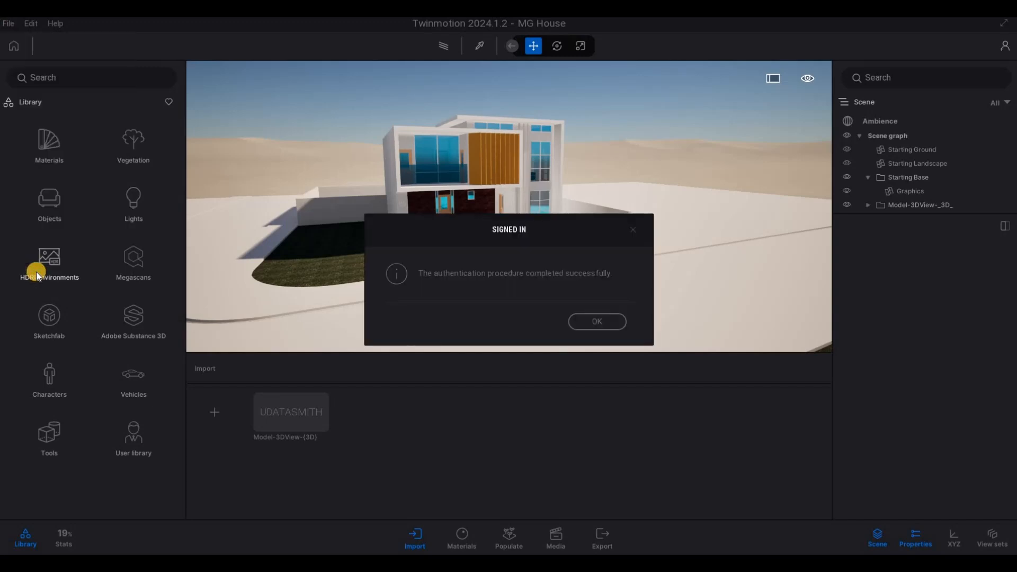
left_click(596, 322)
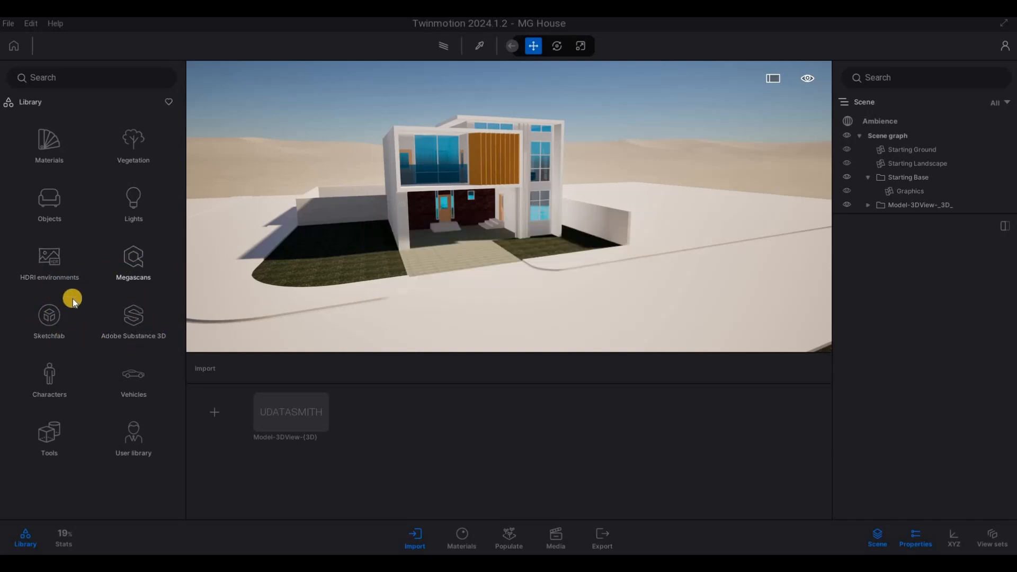
Open the camera settings of the scene's Ambience and go to the Lens section
left_click(159, 265)
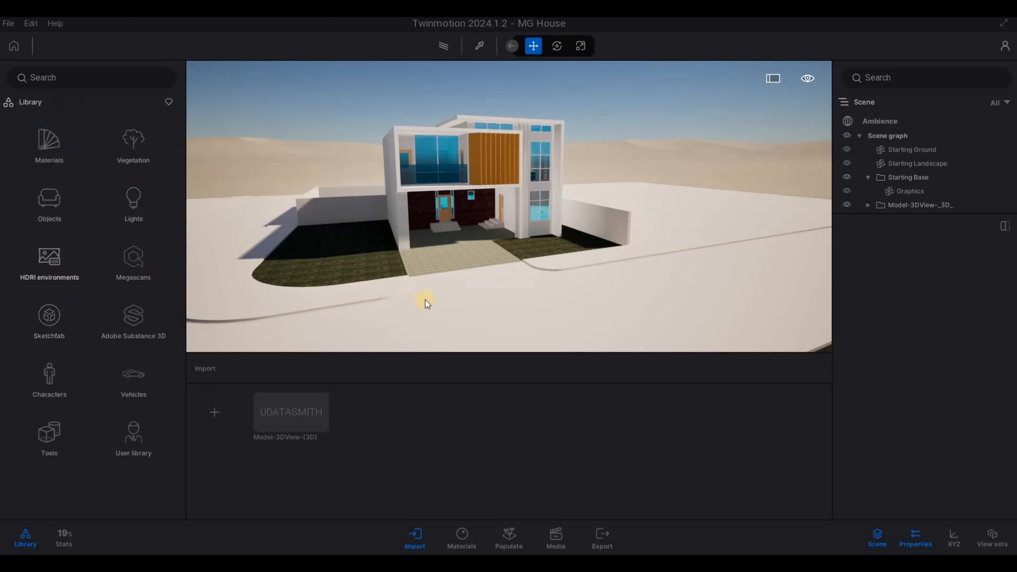
middle_click_drag(497, 278, 510, 289)
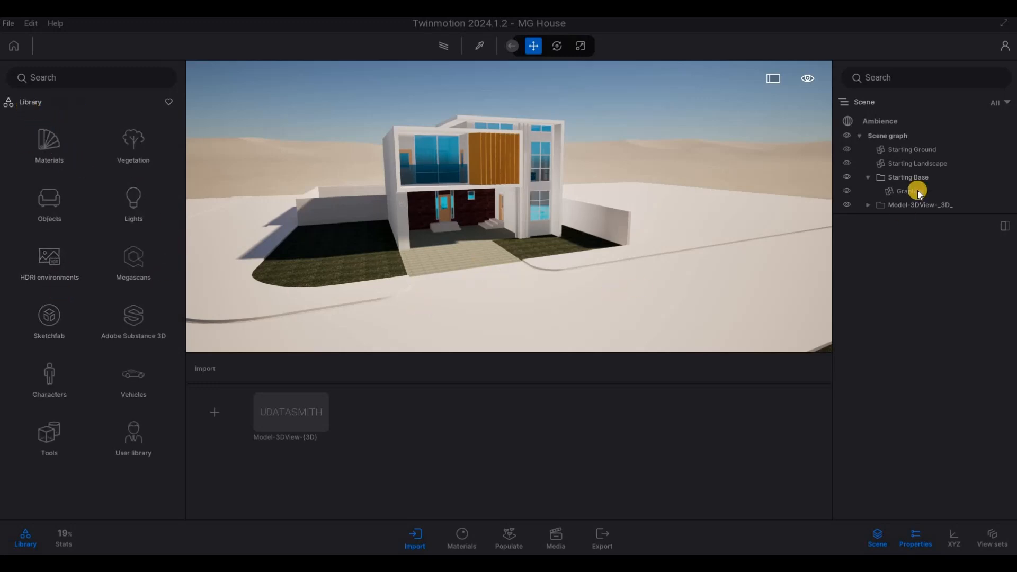
left_click(881, 122)
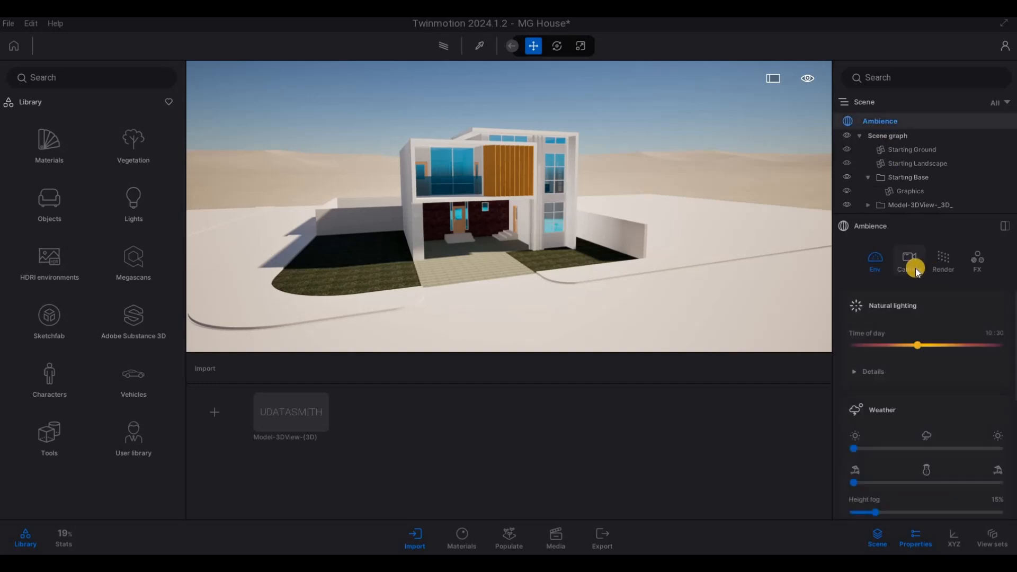
left_click(914, 268)
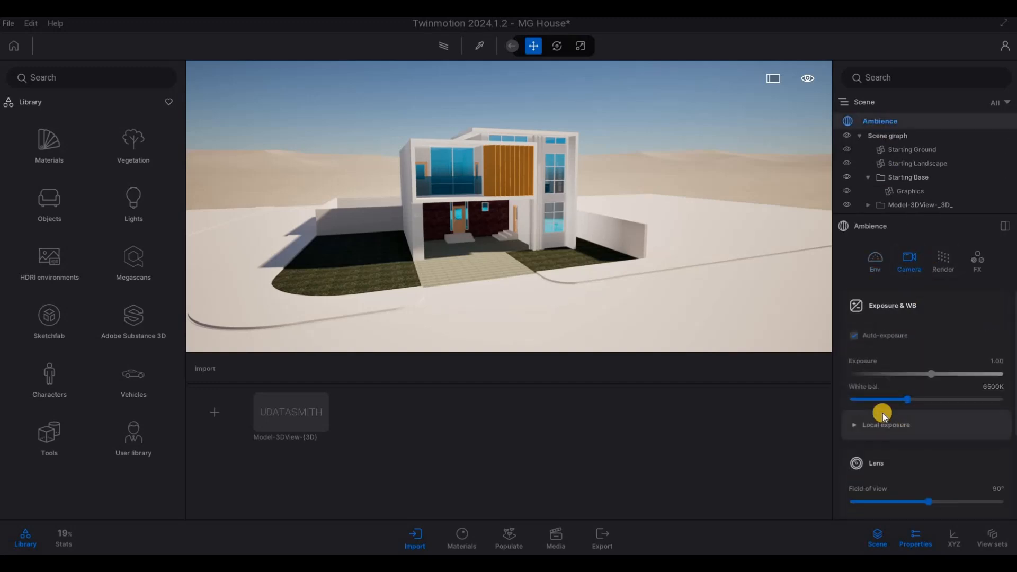
scroll(884, 414, "down", 1)
scroll(865, 409, "down", 1)
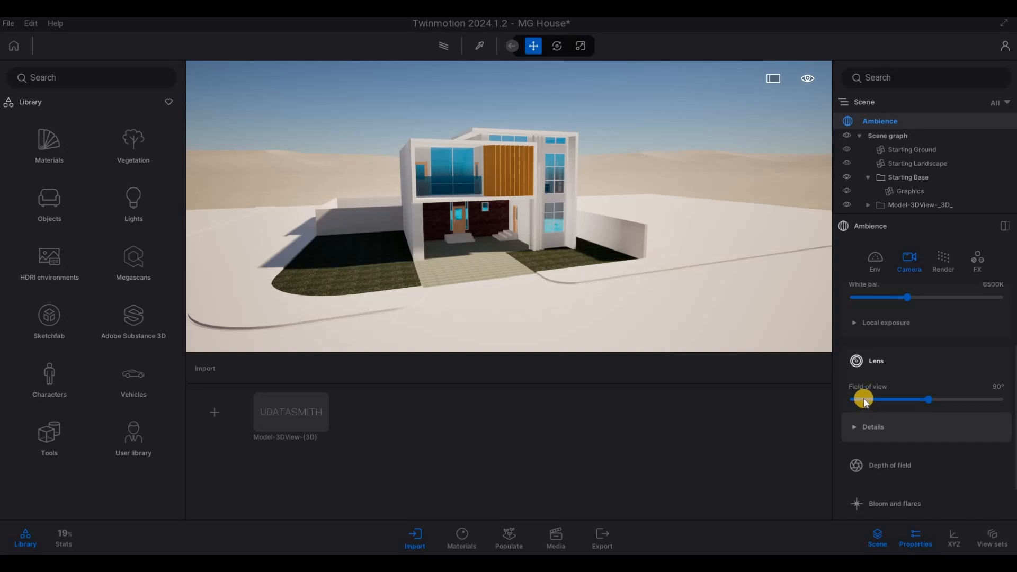
Expand the Lens details in the camera settings and enable Parallelism
left_click(859, 361)
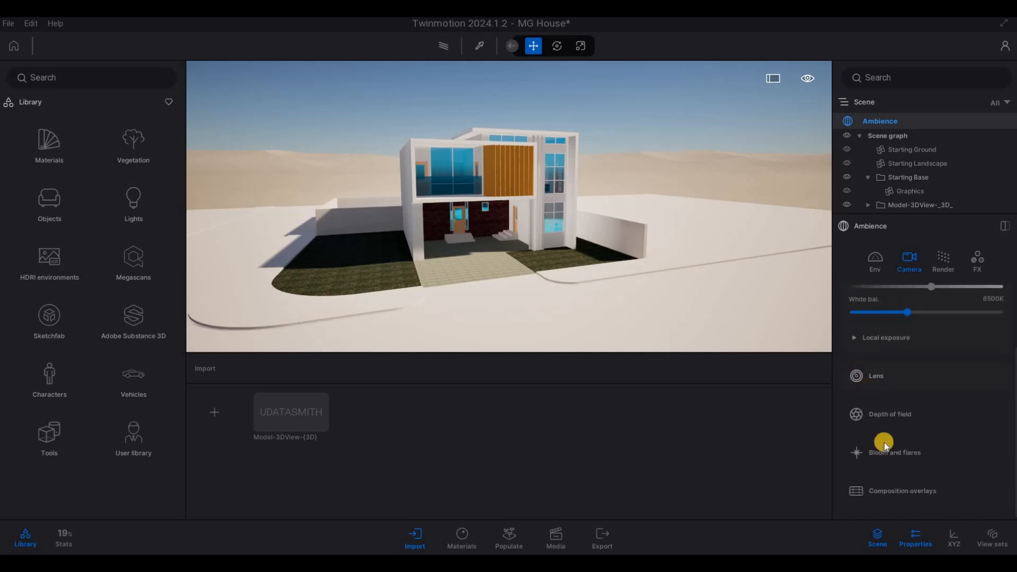
left_click(879, 383)
scroll(868, 454, "down", 1)
scroll(880, 418, "down", 1)
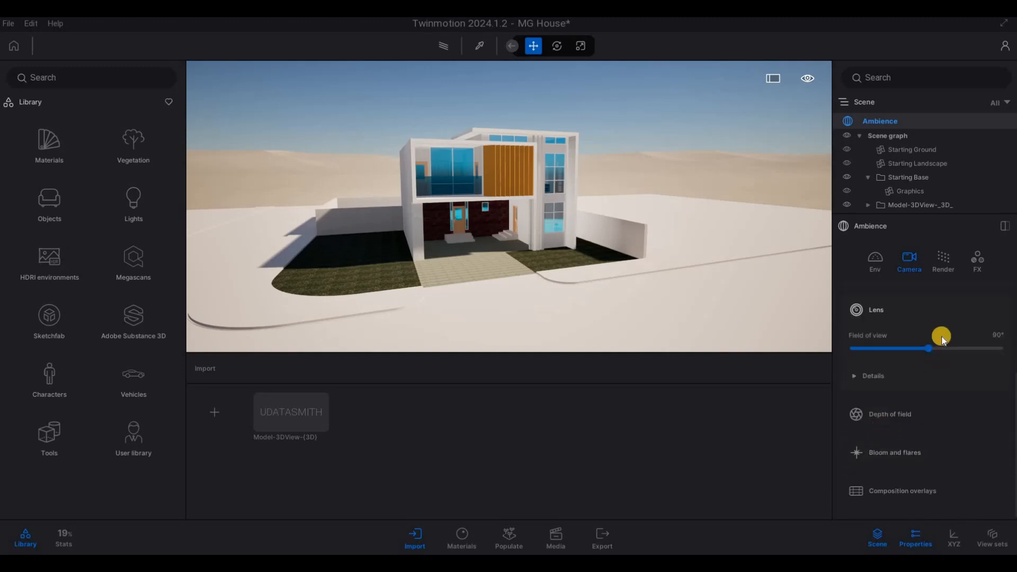
scroll(911, 281, "up", 2)
scroll(882, 336, "up", 3)
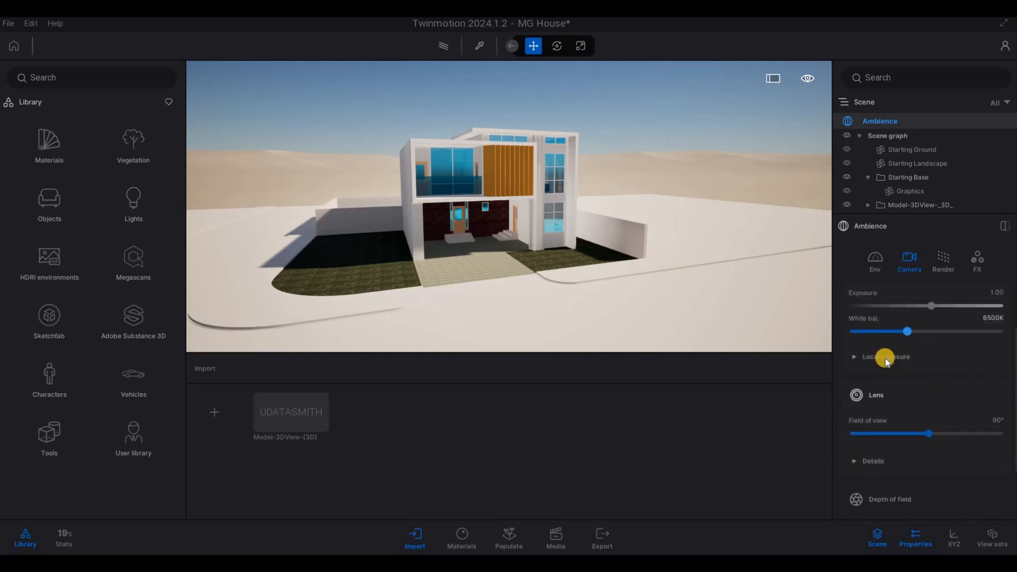
scroll(883, 406, "down", 4)
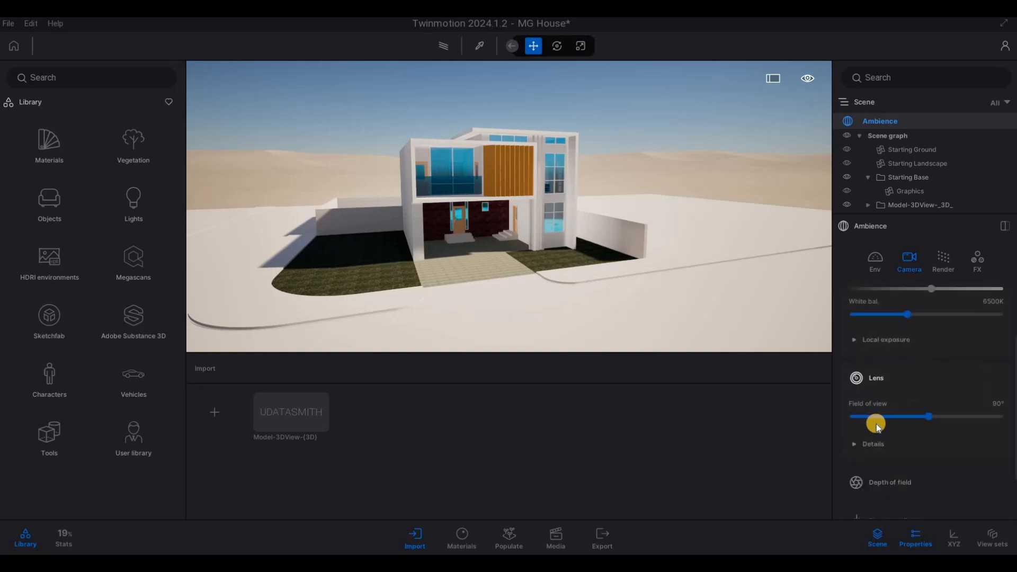
left_click(902, 416)
scroll(897, 427, "down", 4)
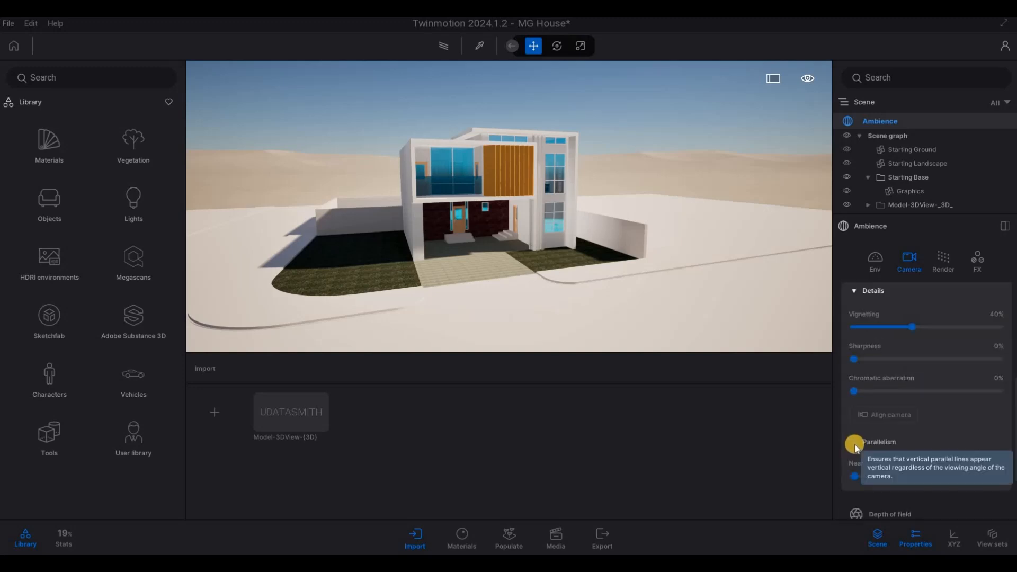
left_click(854, 443)
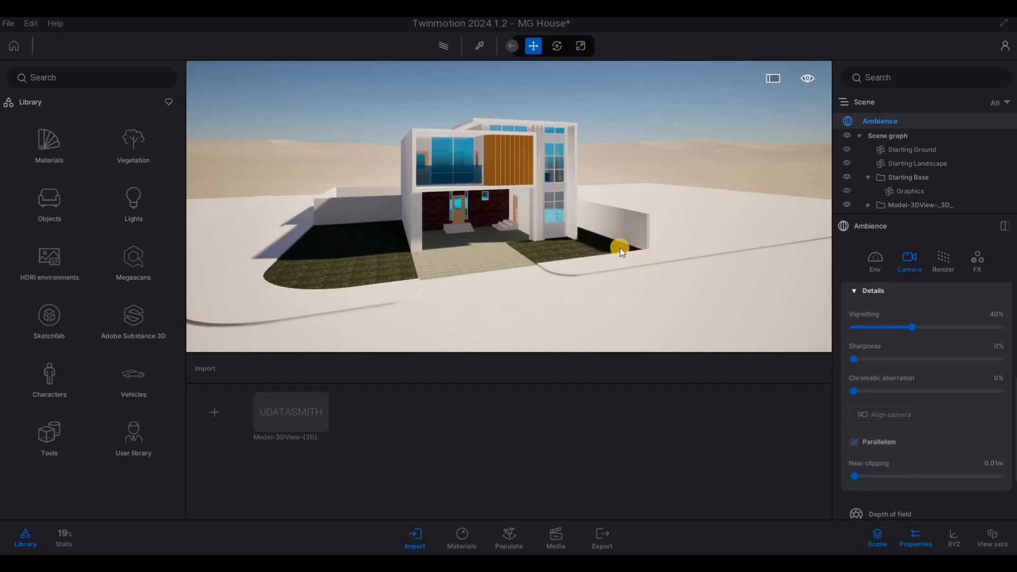
Fly around the front of the house to check how its vertical edges appear
right_click_drag(560, 252, 601, 247)
key("e")
key("w")
key("q")
key("d")
key("s")
key("a")
key("w")
key("e")
key("q")
key("w")
key("d")
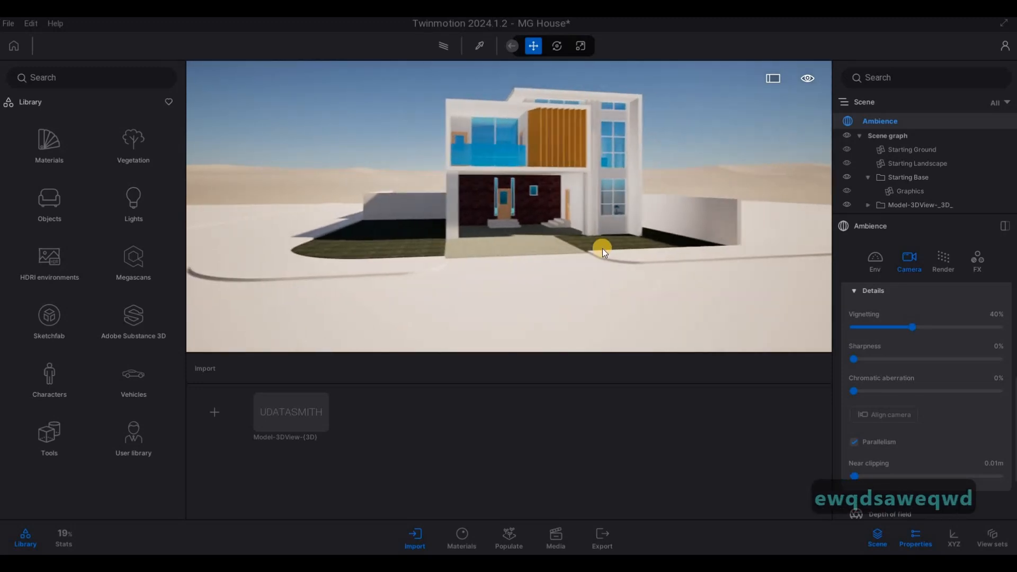
Apply the Clear glass material from the Glass library to the upper-floor balcony glazing
left_click(46, 156)
left_click(50, 145)
left_click_drag(50, 139, 502, 152)
right_click_drag(496, 161, 503, 194)
key("w")
key("q")
key("w")
key("q")
key("q")
key("w")
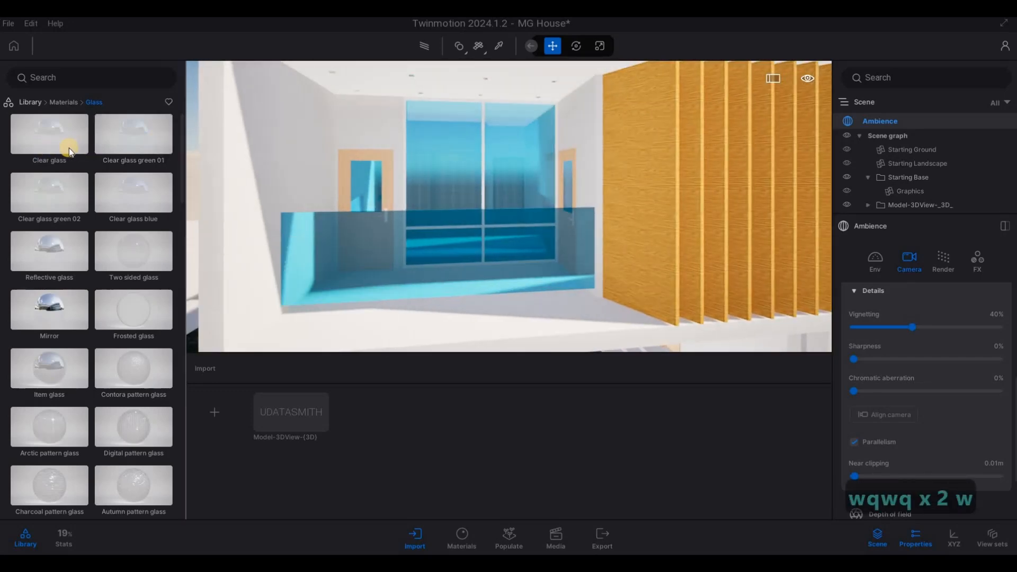
left_click_drag(68, 141, 403, 232)
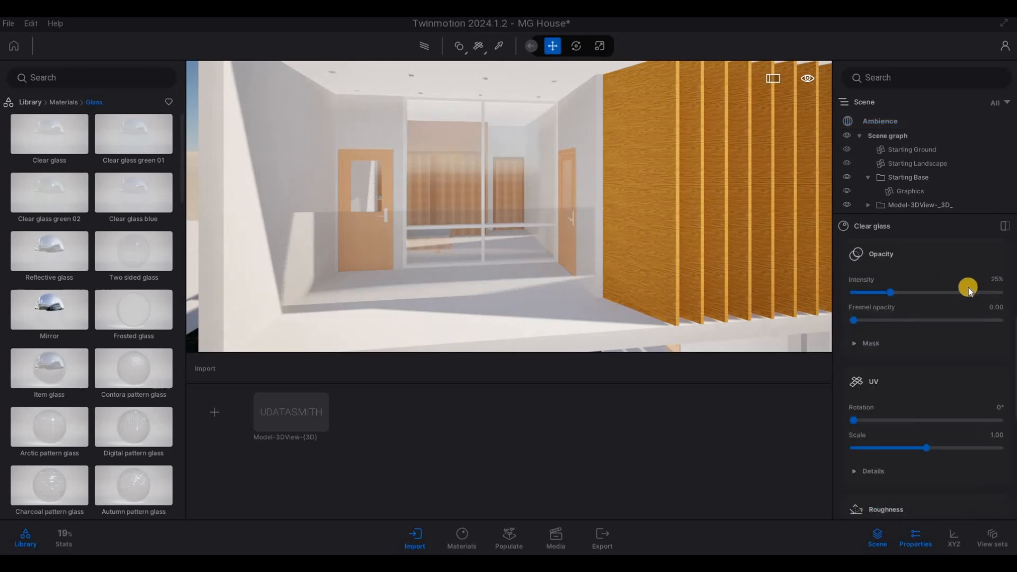
Tint the Clear glass near-black (0A0A0A) and set its opacity intensity to 68% and Fresnel opacity to 0.64
scroll(933, 302, "up", 3)
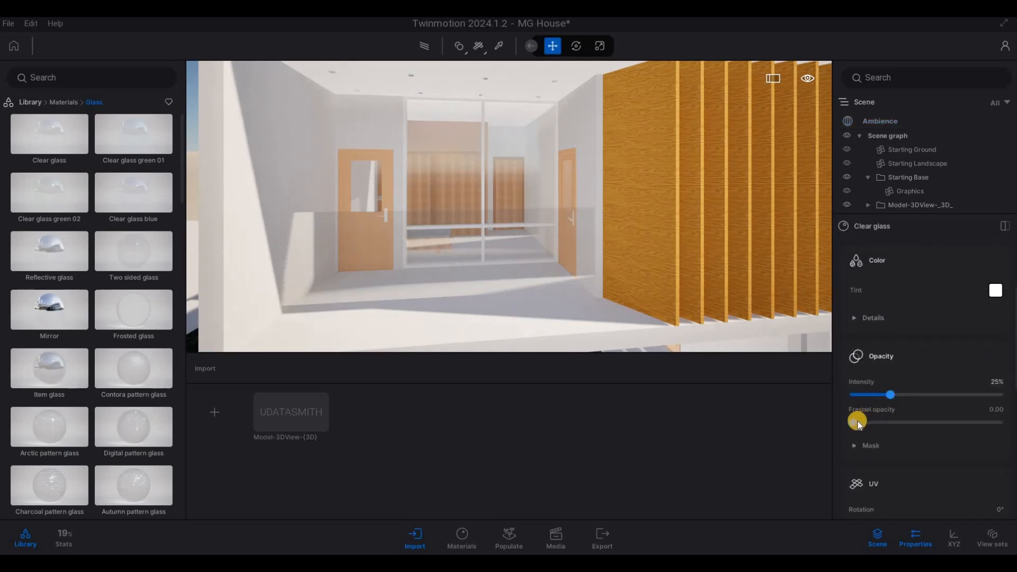
left_click_drag(858, 423, 915, 394)
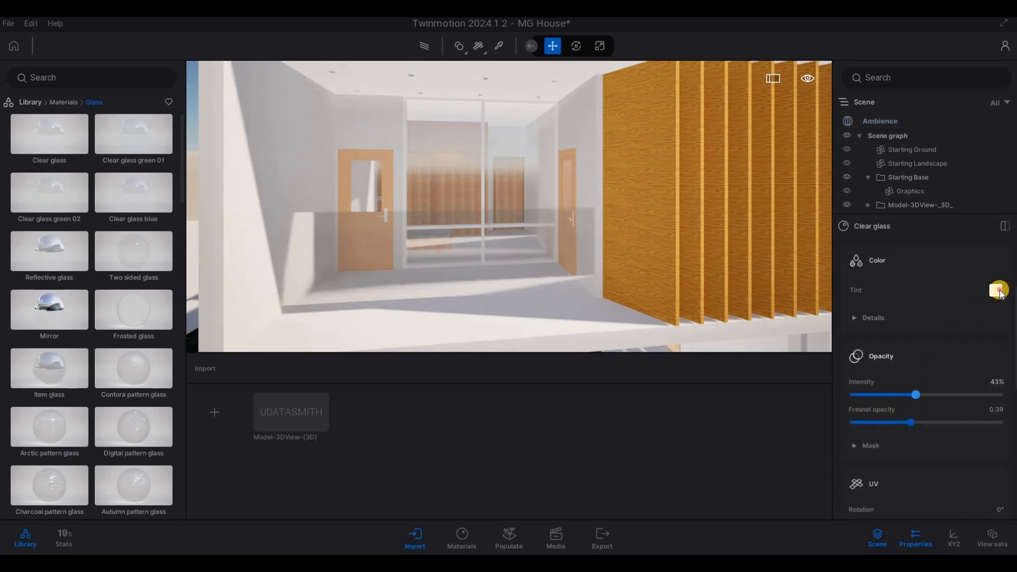
left_click(998, 290)
left_click_drag(497, 208, 495, 345)
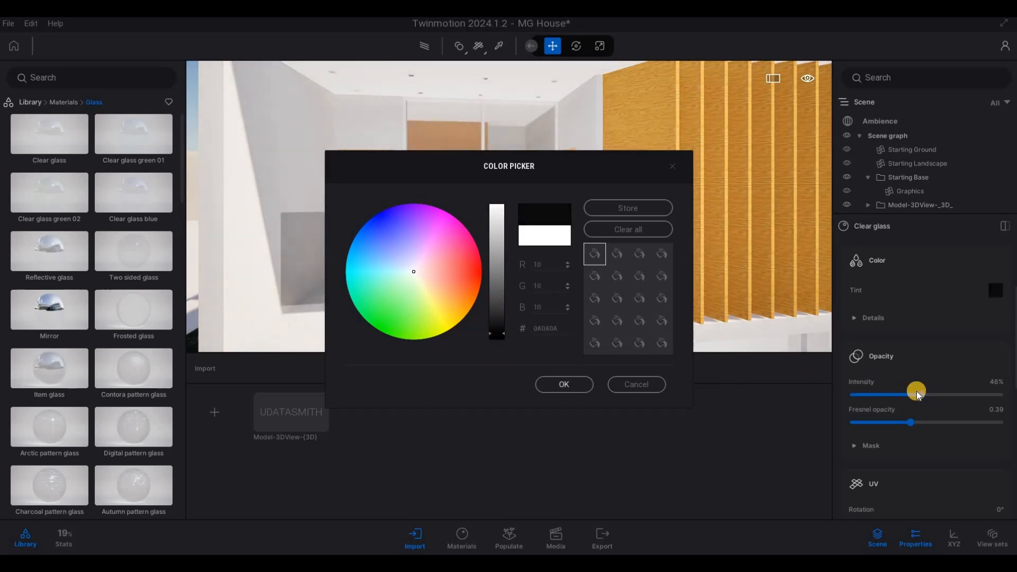
left_click_drag(920, 394, 952, 394)
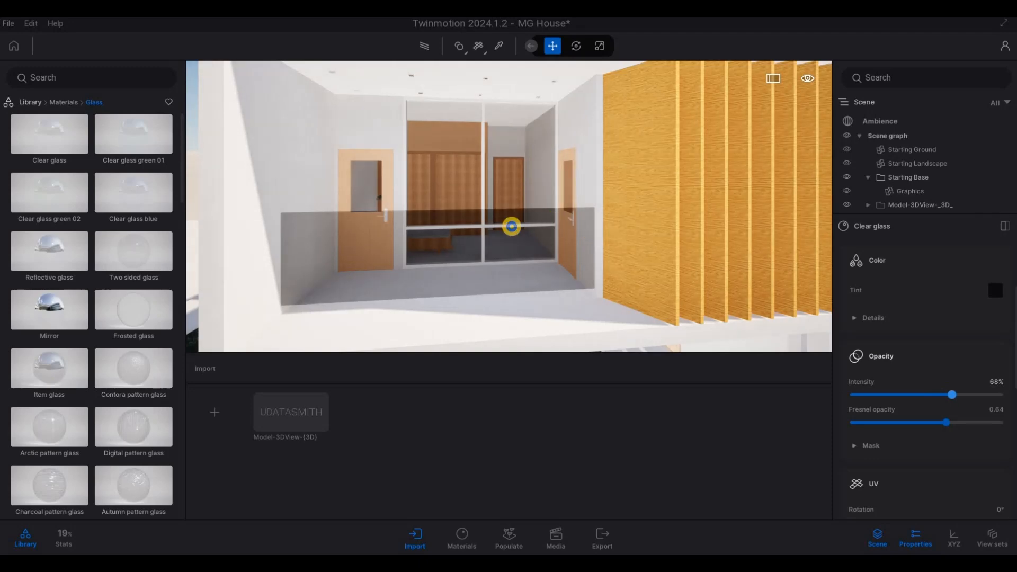
Open the HDRI environments category of the asset library with the whole house front in view
key("a")
key("s")
key("e")
key("d")
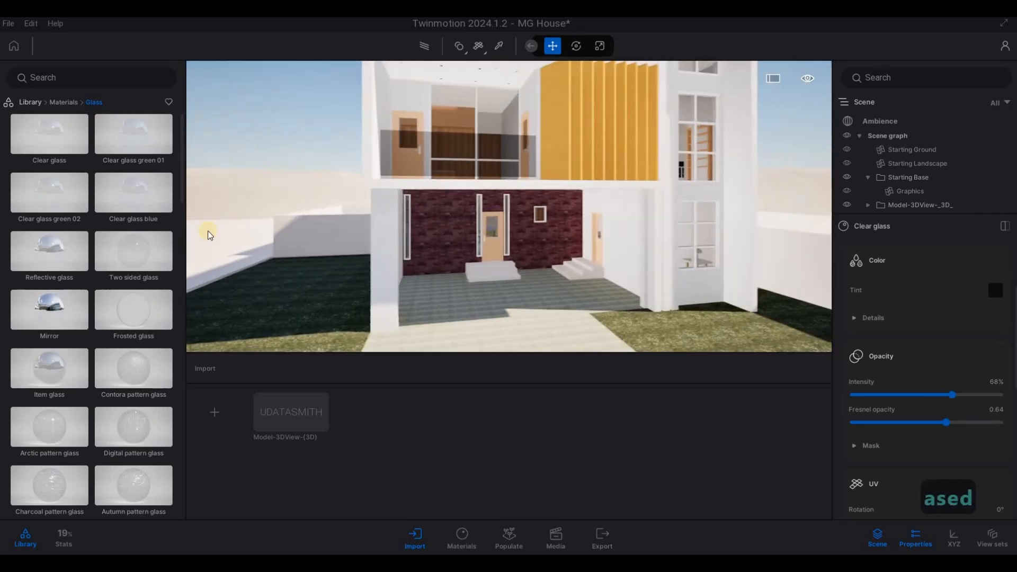
left_click(28, 102)
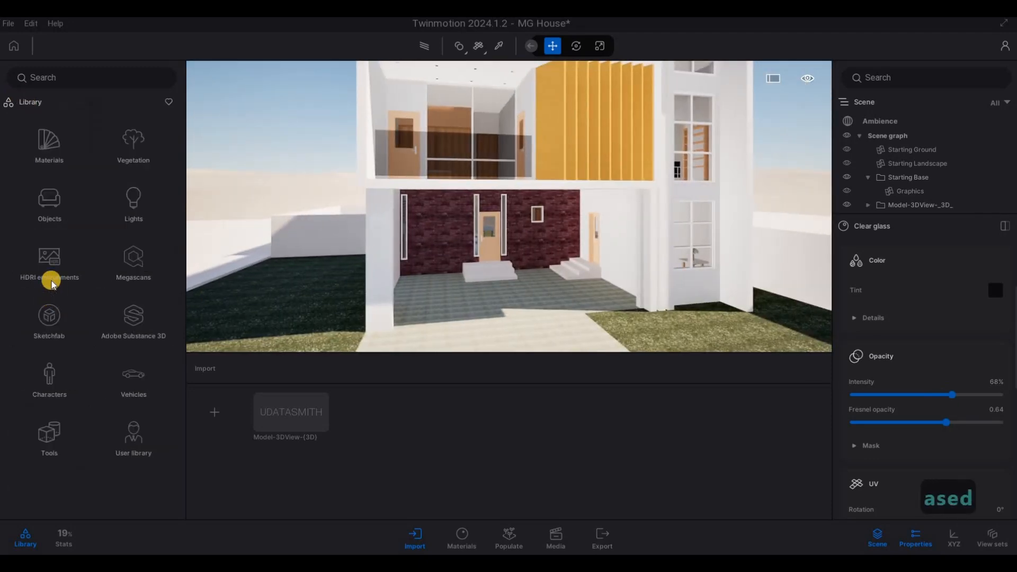
left_click(49, 260)
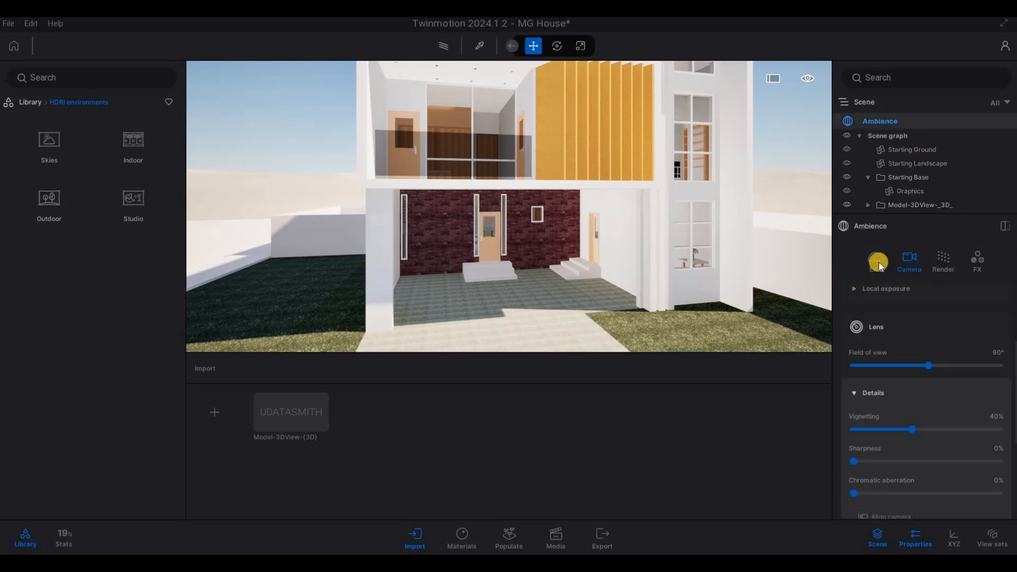
Enable the HDRI environment in the Ambience environment settings and switch it to Backdrop HDRI
left_click(877, 263)
scroll(900, 415, "down", 3)
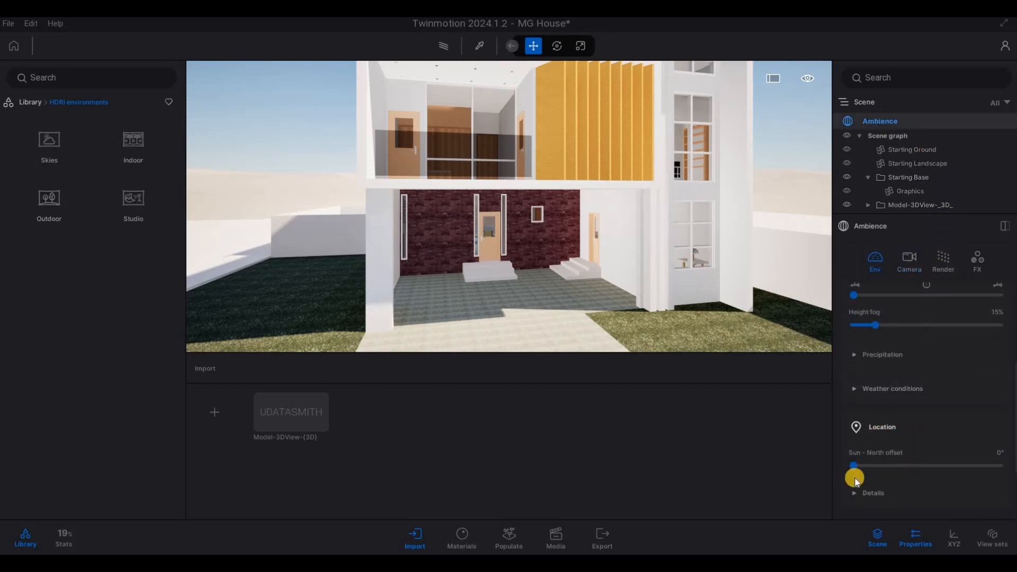
left_click(901, 473)
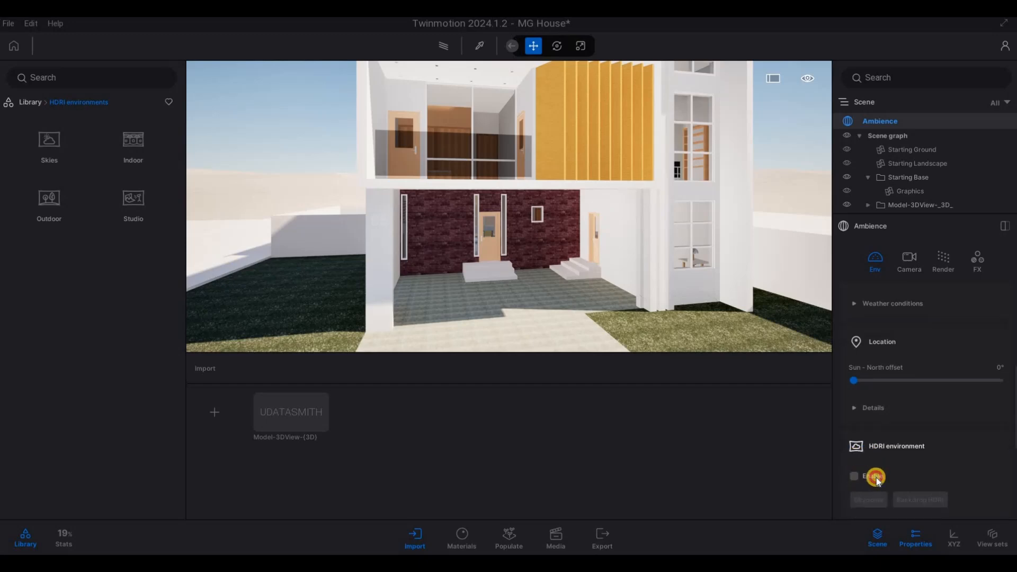
left_click(898, 473)
left_click(921, 500)
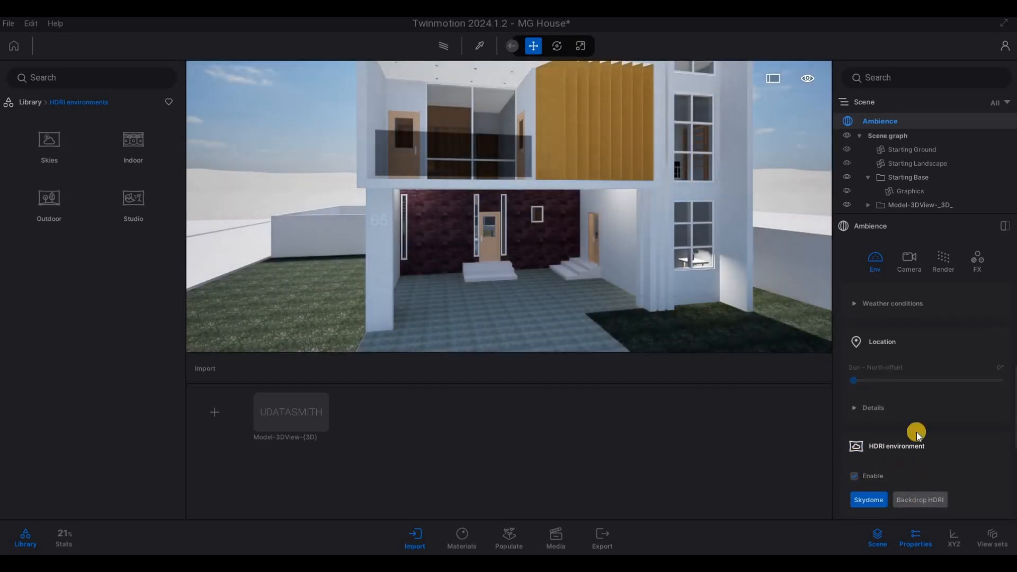
Expand the backdrop HDRI details and set the height offset to -0.8 m
key("s")
key("s")
key("s")
key("s")
key("s")
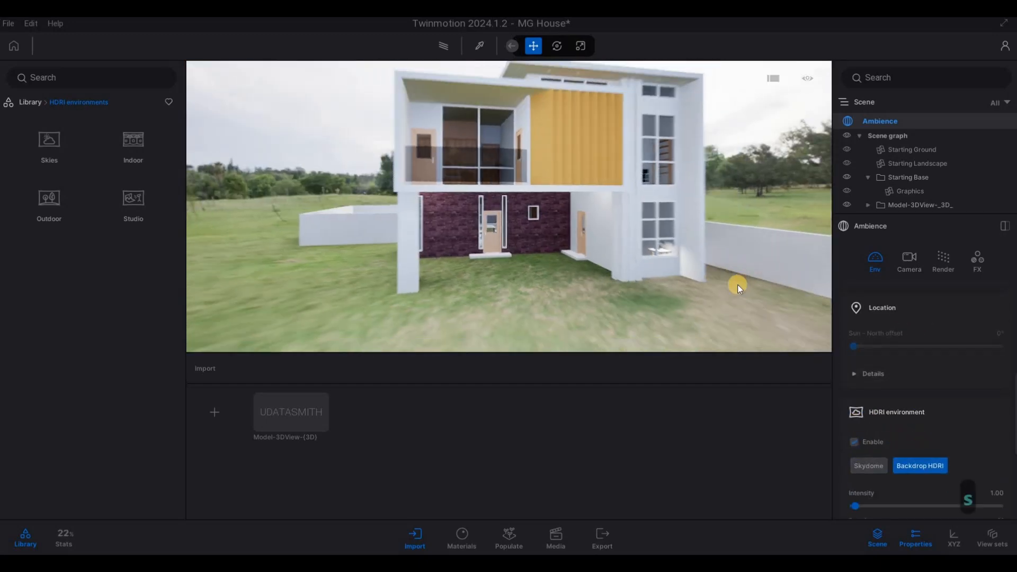
scroll(908, 431, "down", 5)
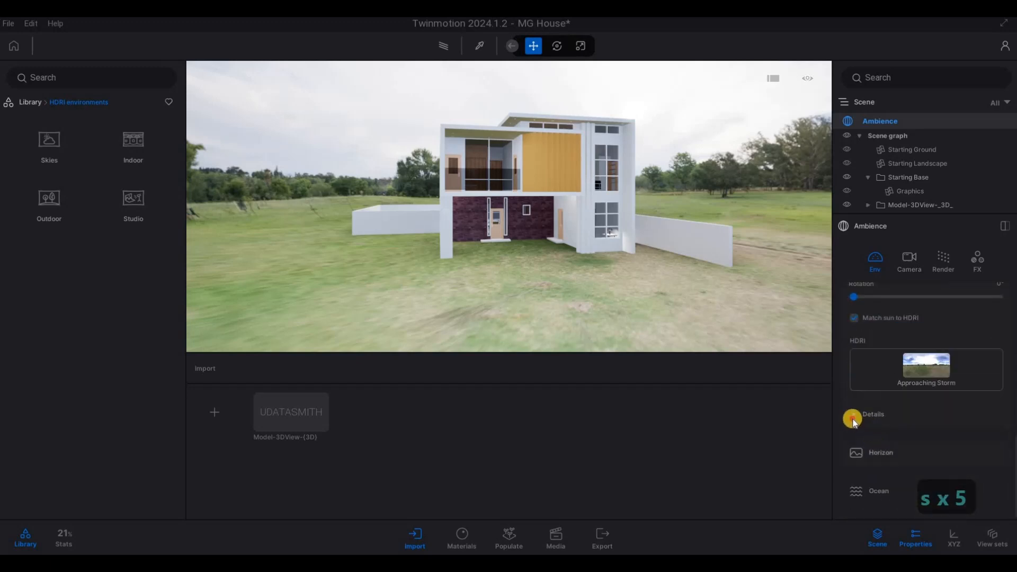
left_click(898, 413)
scroll(906, 437, "down", 3)
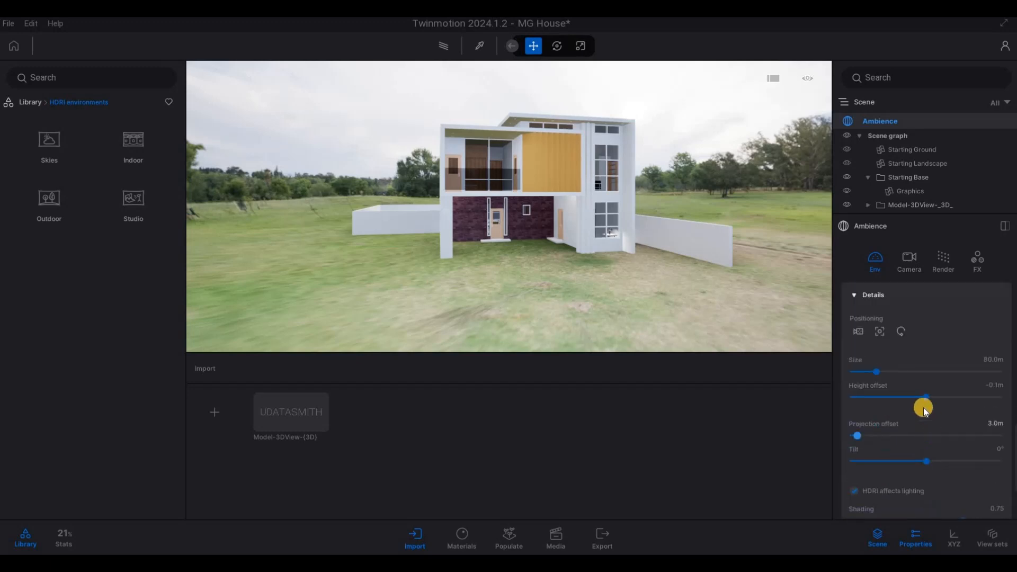
left_click_drag(923, 396, 920, 397)
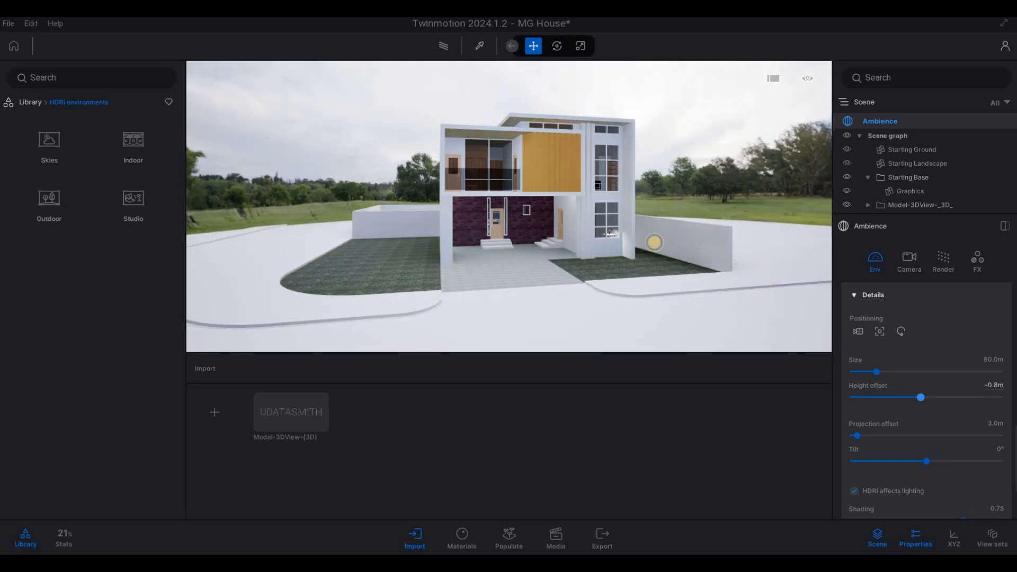
Set the backdrop HDRI's size to 253.9 m and its height offset to -1.6 m
key("d")
key("a")
key("s")
key("a")
key("w")
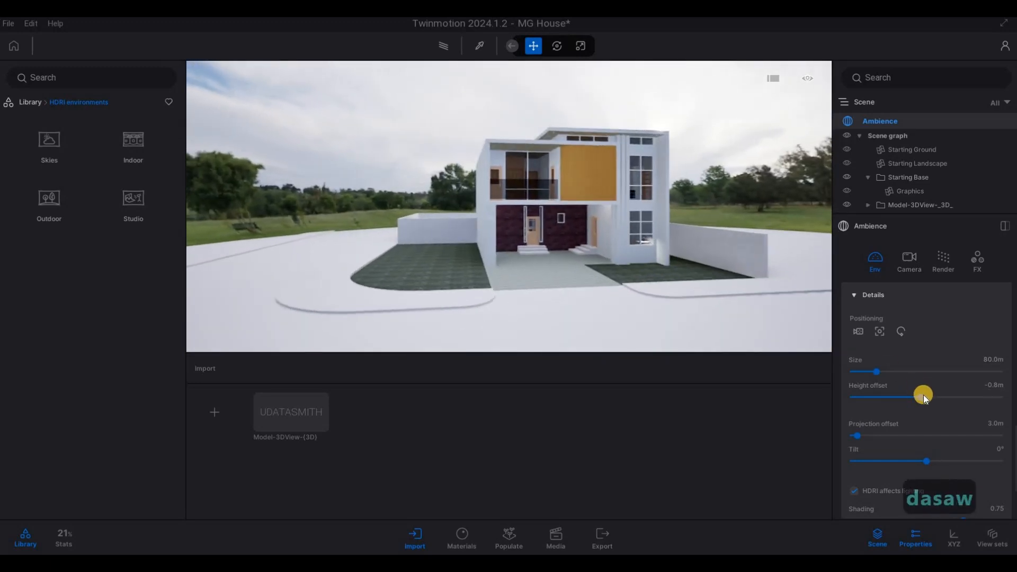
left_click_drag(875, 371, 925, 364)
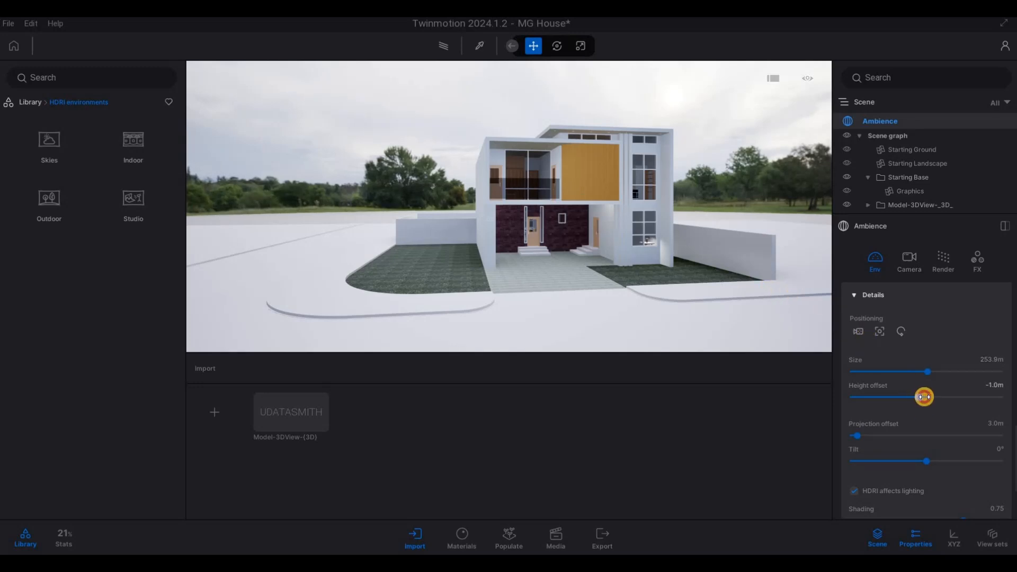
left_click_drag(924, 396, 917, 397)
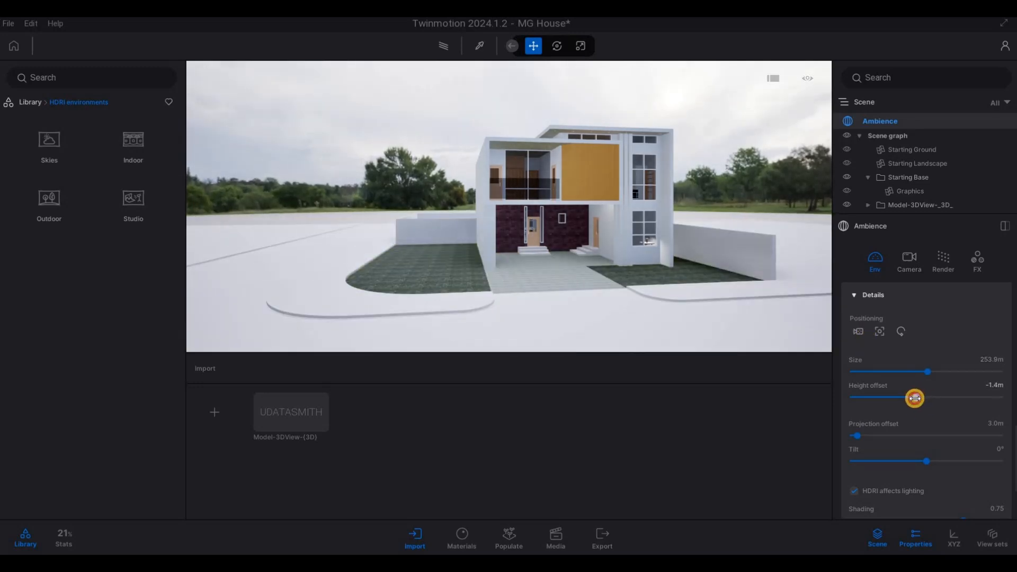
Examine the house against the backdrop from a lower viewpoint and look through the HDRI environment settings
key("e")
key("a")
key("d")
key("e")
key("a")
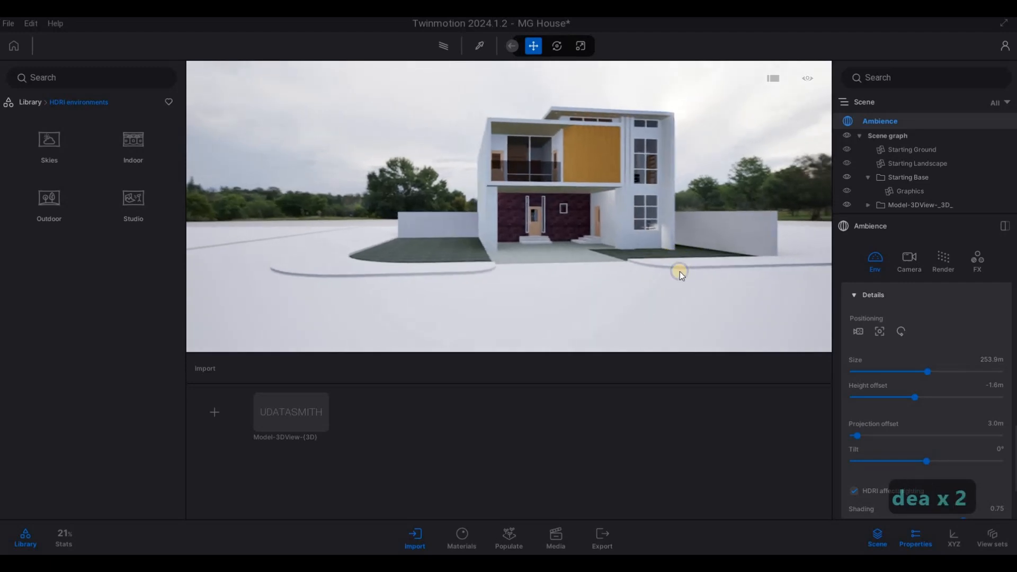
key("d")
key("d")
scroll(900, 448, "down", 3)
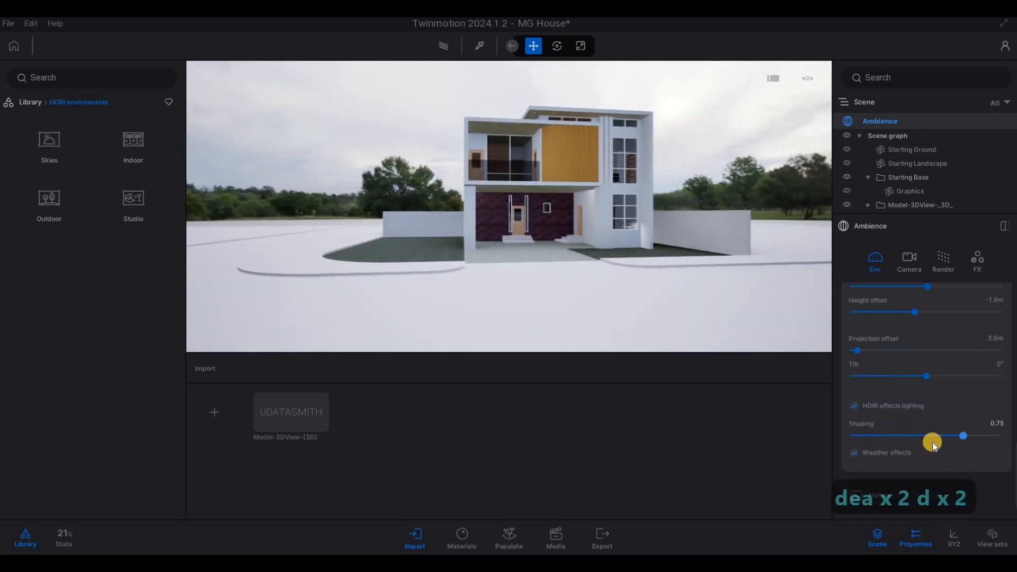
scroll(906, 430, "up", 5)
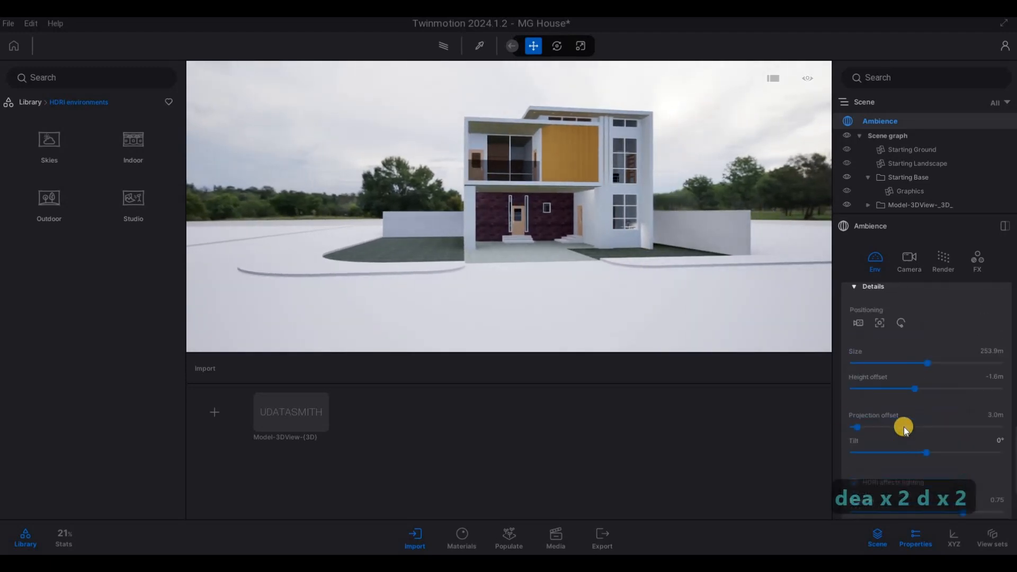
scroll(904, 427, "up", 3)
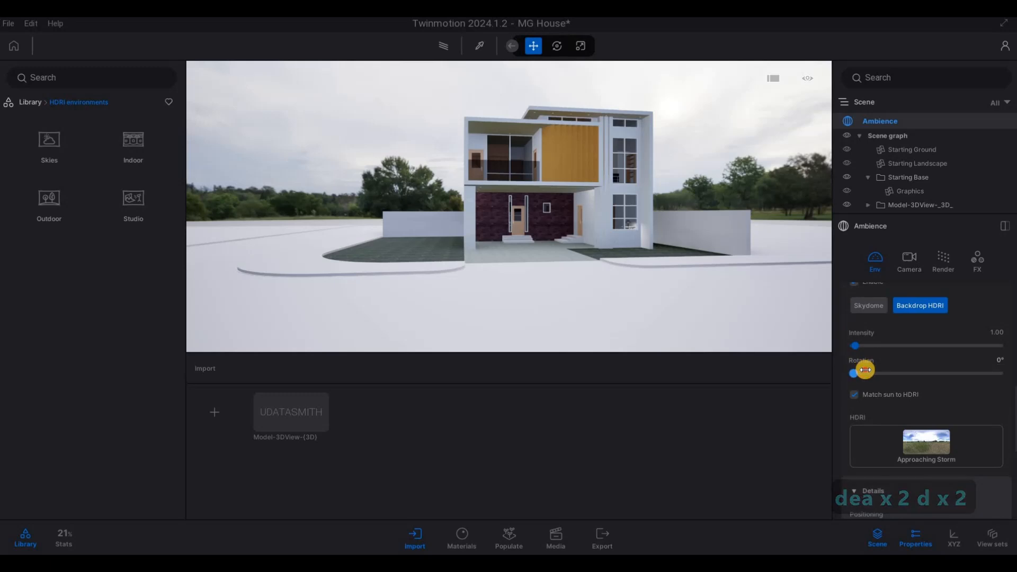
Set the backdrop HDRI's rotation to 93° and review the front of the house against the sky
left_click_drag(869, 370, 892, 370)
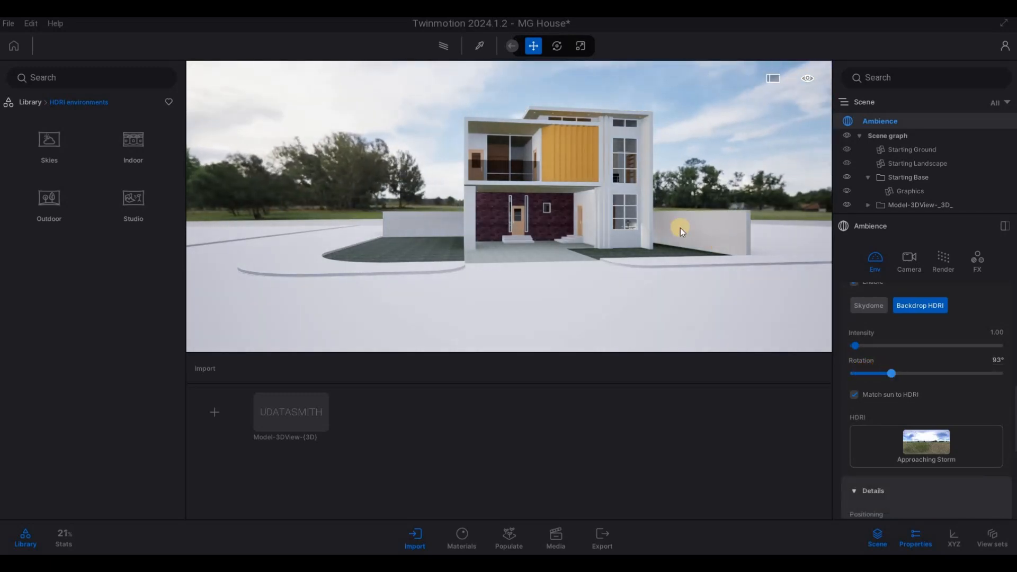
key("d")
key("s")
key("a")
key("w")
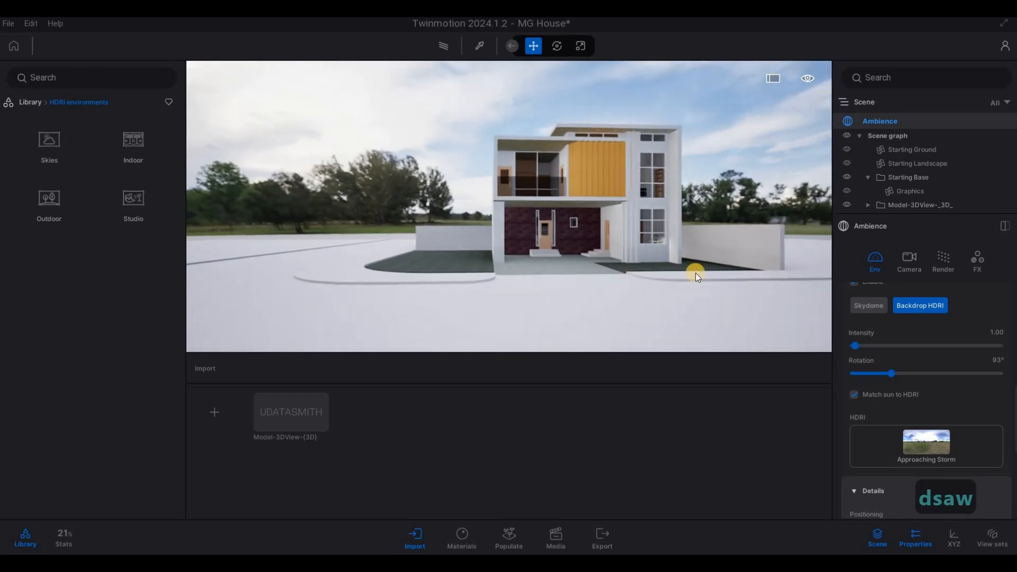
key("w")
key("d")
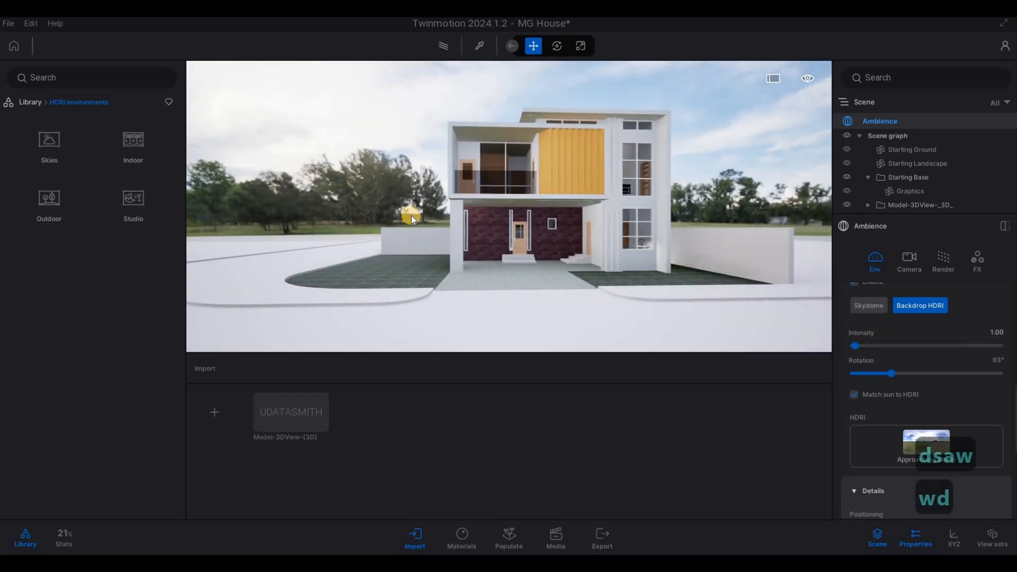
Open the Metal materials in the library with the upper-floor balcony's glazing close in view
left_click(34, 106)
key("a")
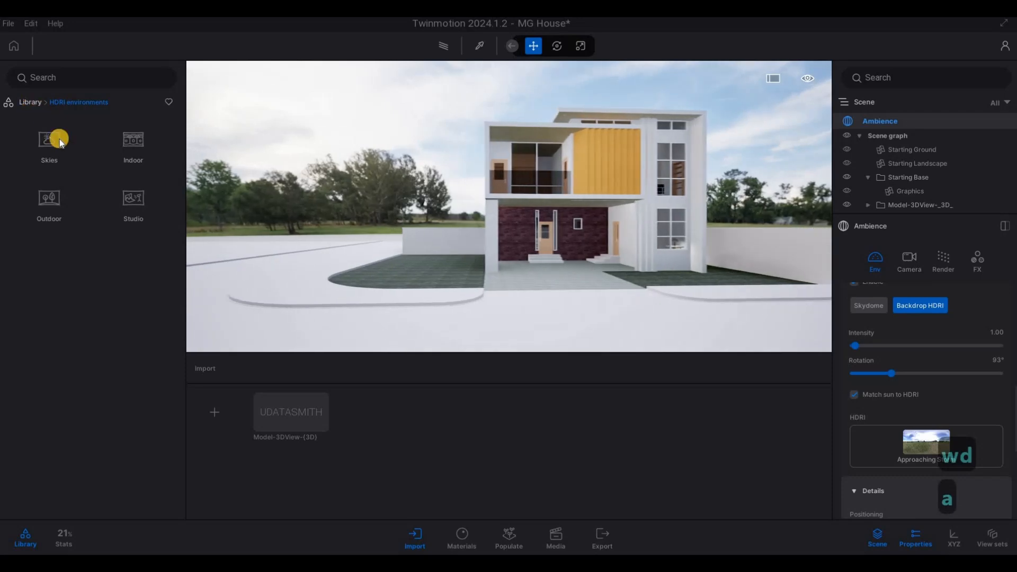
key("w")
right_click_drag(562, 206, 83, 234)
key("d")
key("w")
key("q")
key("d")
key("w")
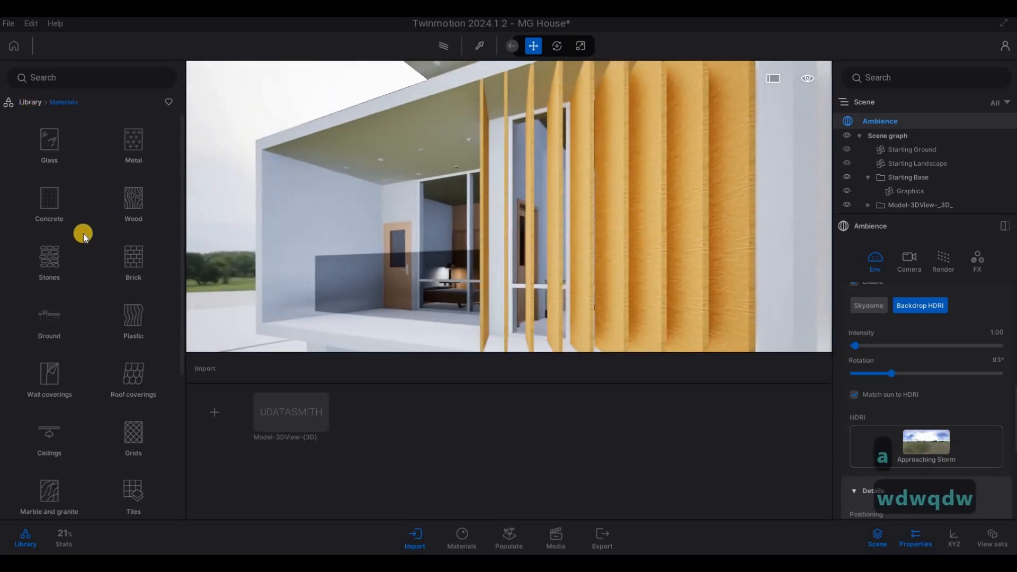
right_click_drag(428, 233, 53, 148)
key("a")
key("w")
key("w")
left_click(133, 140)
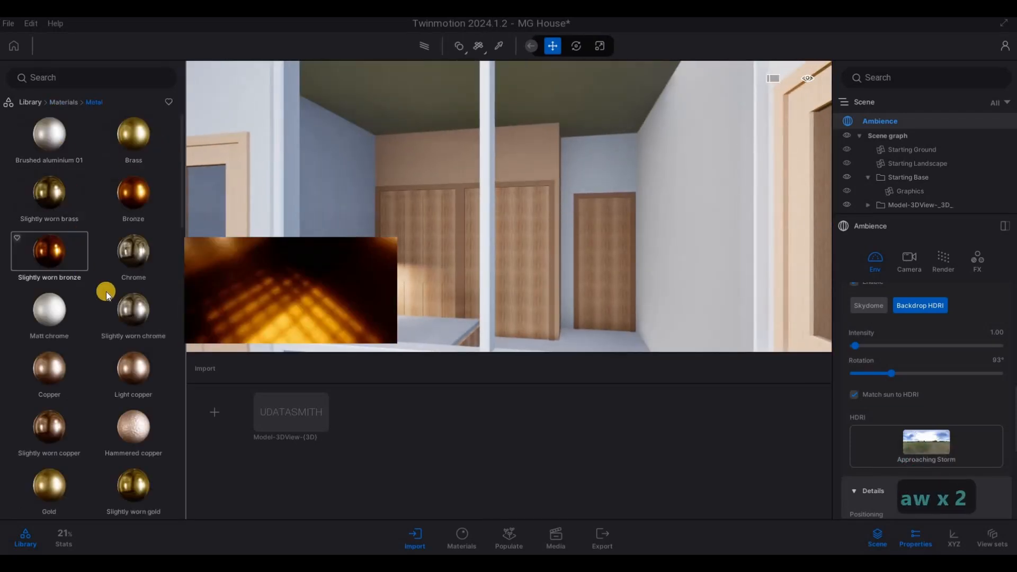
Browse the metals and apply Brushed aluminium 01 to the balcony's glazing frame
key("a")
key("w")
key("d")
key("s")
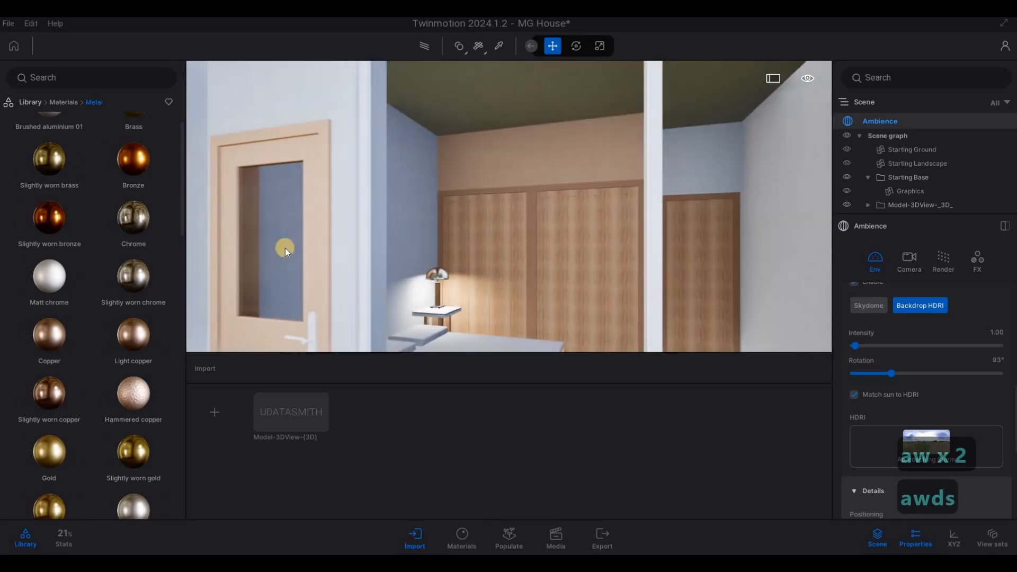
key("s")
scroll(62, 270, "down", 1)
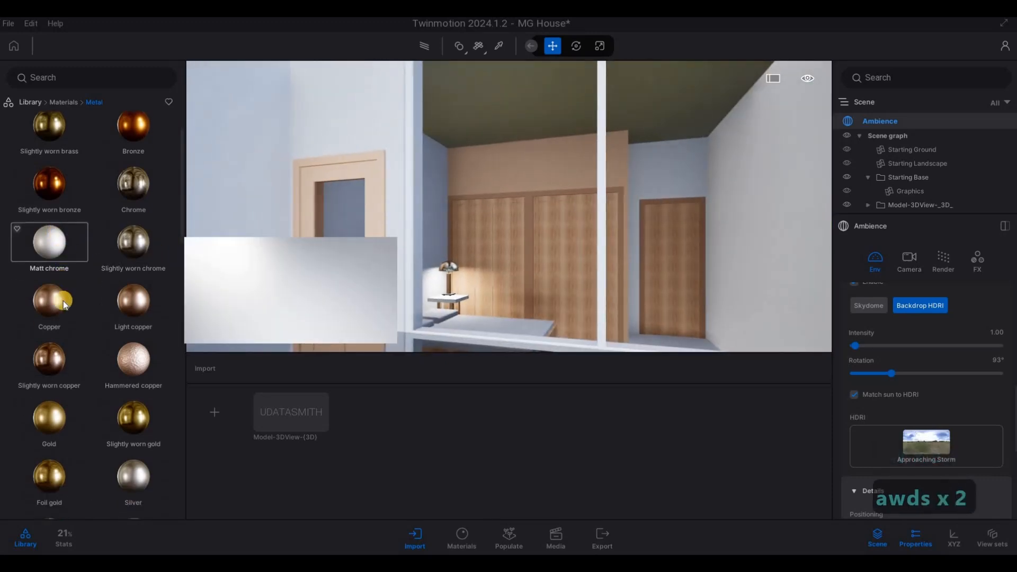
scroll(85, 330, "down", 6)
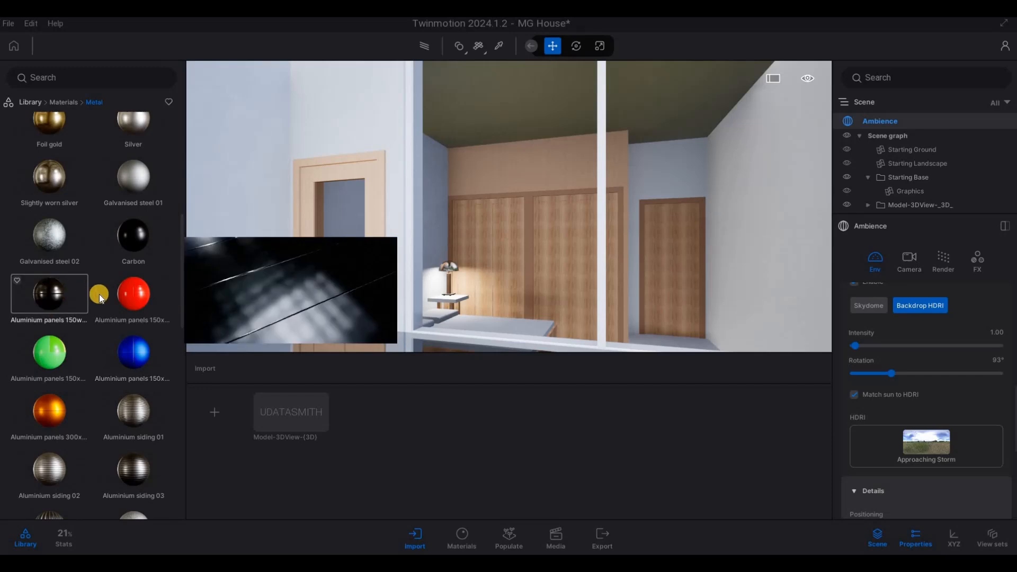
scroll(75, 297, "up", 3)
scroll(99, 298, "up", 4)
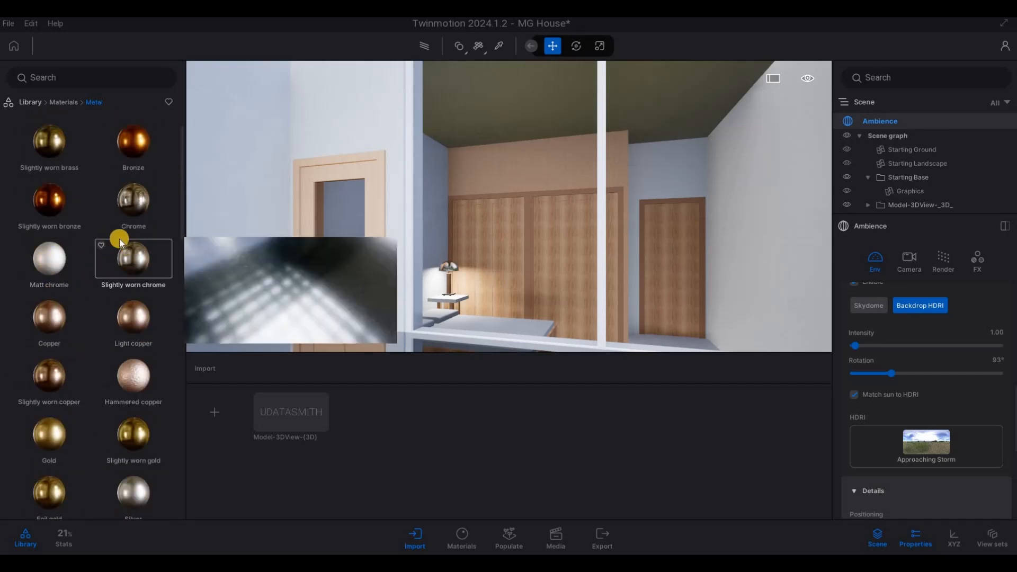
scroll(108, 244, "up", 1)
left_click_drag(374, 159, 411, 165)
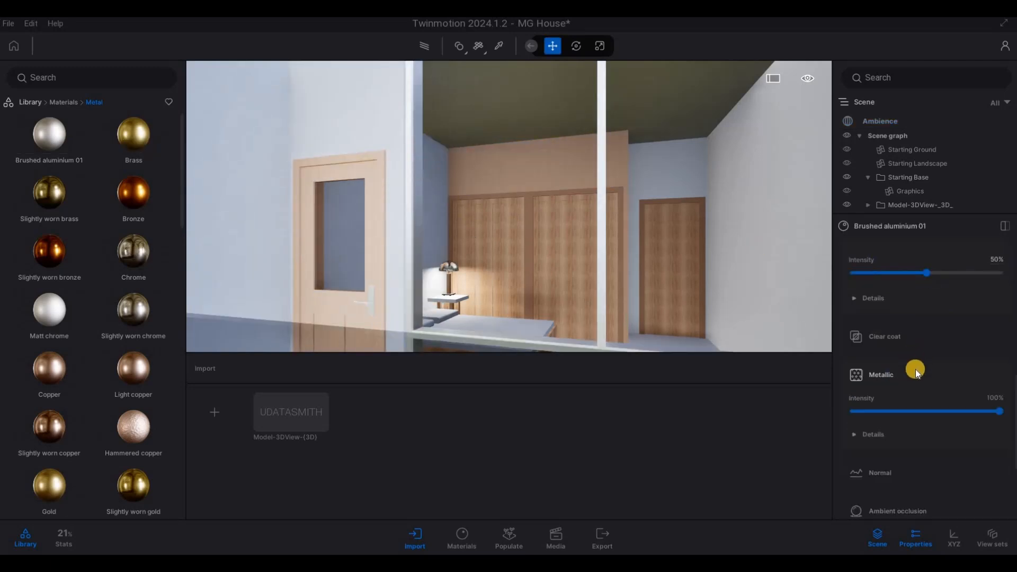
Darken the Brushed aluminium 01 colour tint to near-black
scroll(895, 388, "down", 2)
scroll(895, 385, "up", 2)
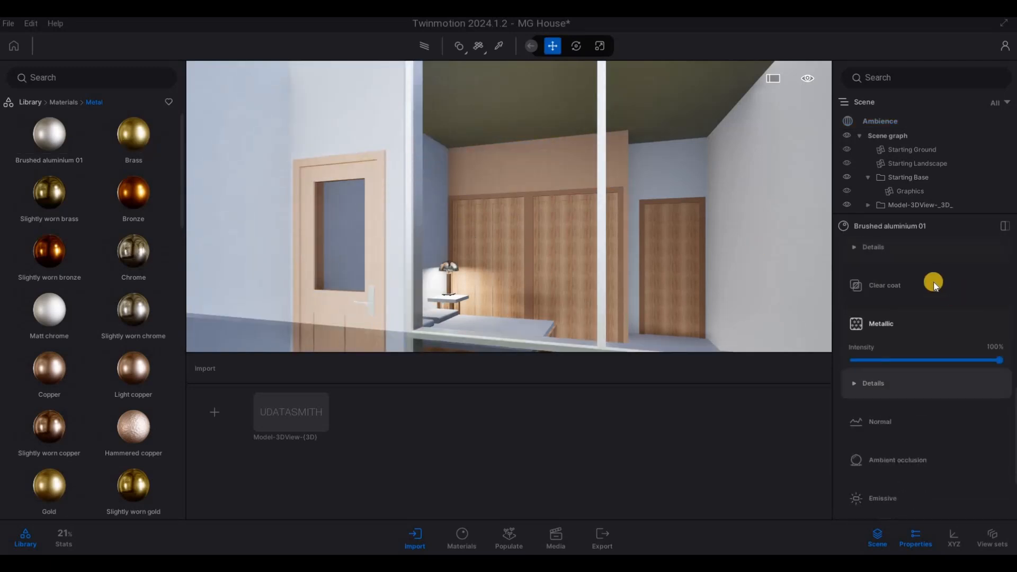
scroll(962, 265, "up", 6)
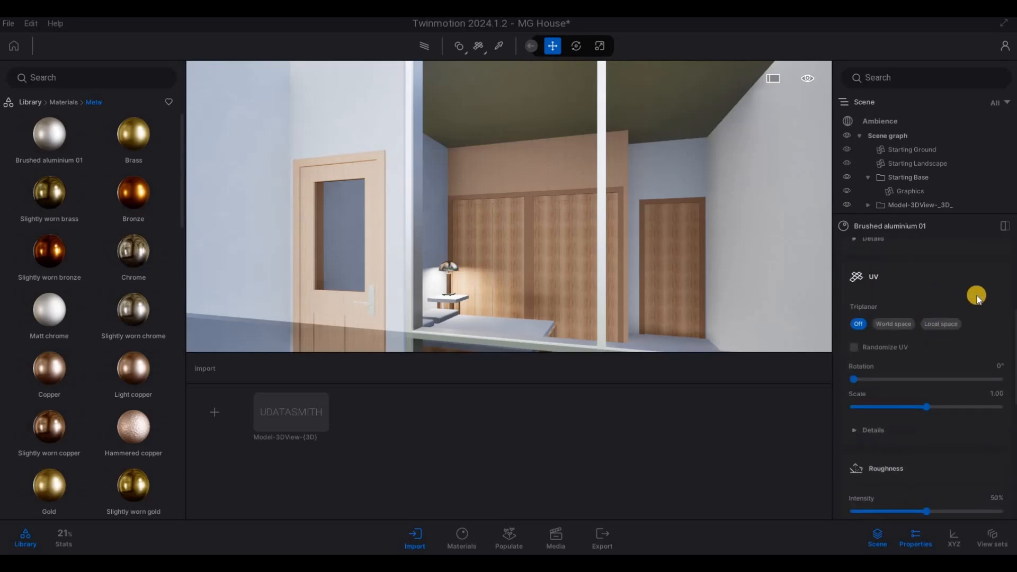
scroll(997, 337, "up", 2)
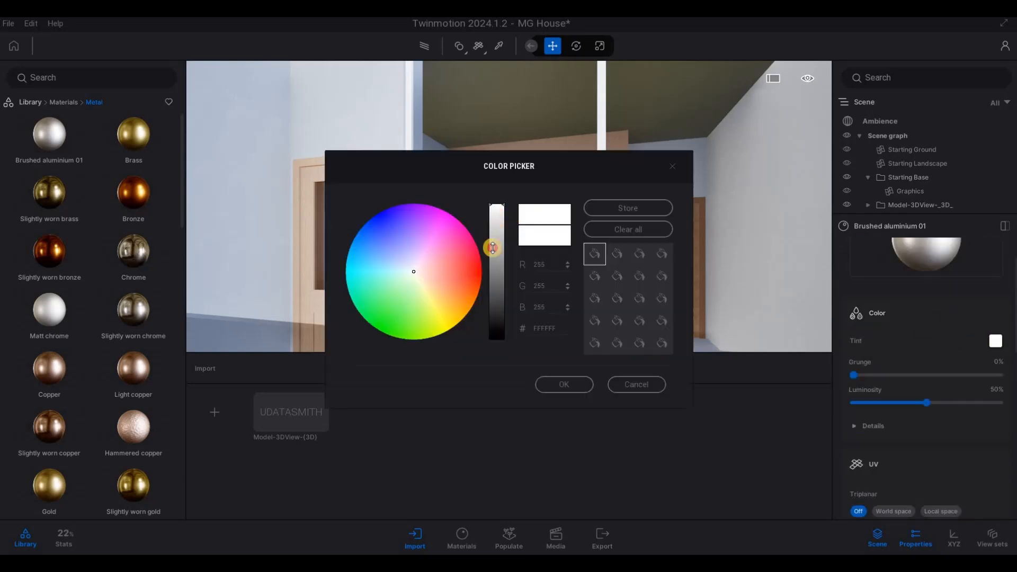
left_click_drag(493, 274, 493, 322)
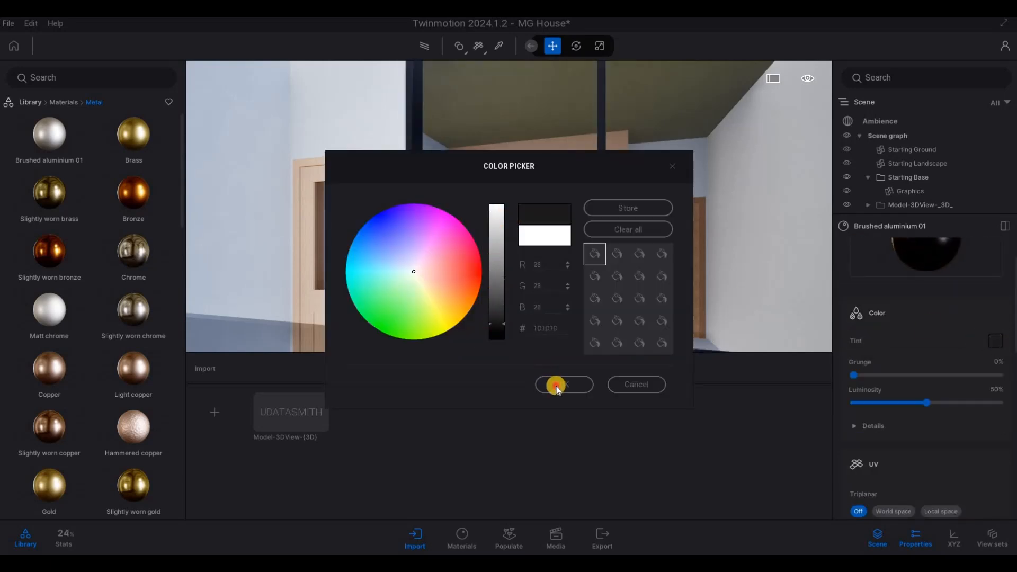
Apply the near-black Brushed aluminium 01 to the house number 65 on the entrance column
left_click(741, 286)
key("a")
key("e")
right_click_drag(742, 286, 717, 292)
key("d")
key("s")
key("e")
key("w")
key("q")
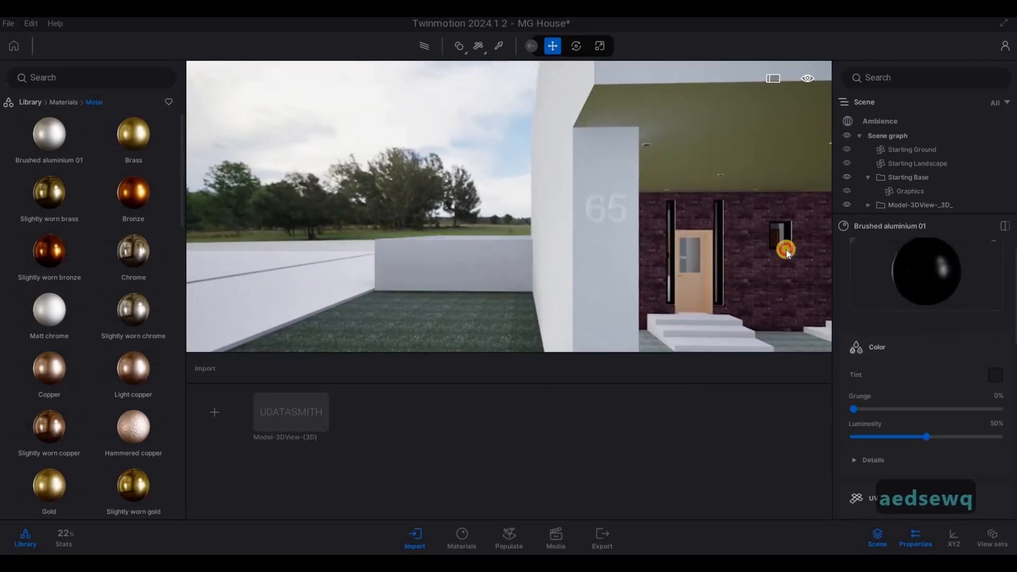
left_click_drag(632, 214, 625, 215)
key("s")
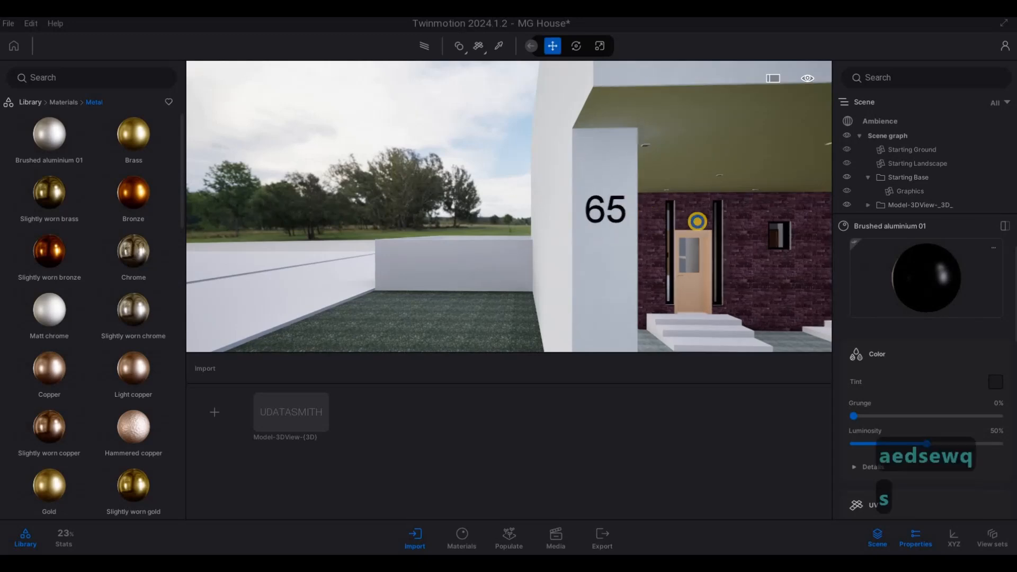
Apply the near-black Brushed aluminium 01 to the door handles
key("d")
right_click_drag(697, 218, 237, 202)
key("d")
key("w")
key("e")
key("d")
key("d")
key("s")
key("a")
key("a")
key("a")
key("q")
key("a")
key("d")
key("d")
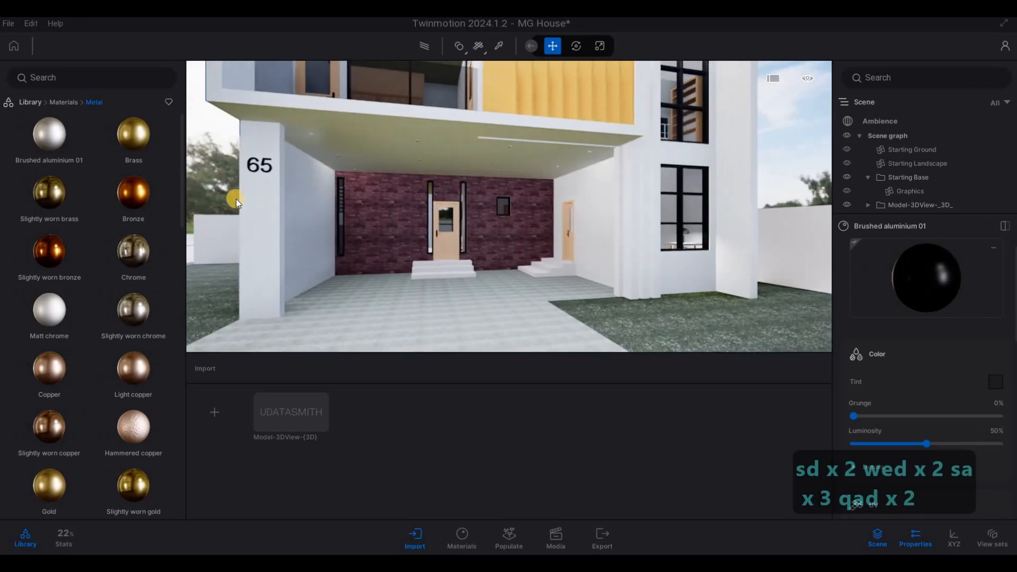
Open the Wood materials in the library with the upper floor's yellow vertical fins in view
key("d")
key("q")
right_click_drag(466, 252, 74, 117)
key("w")
key("a")
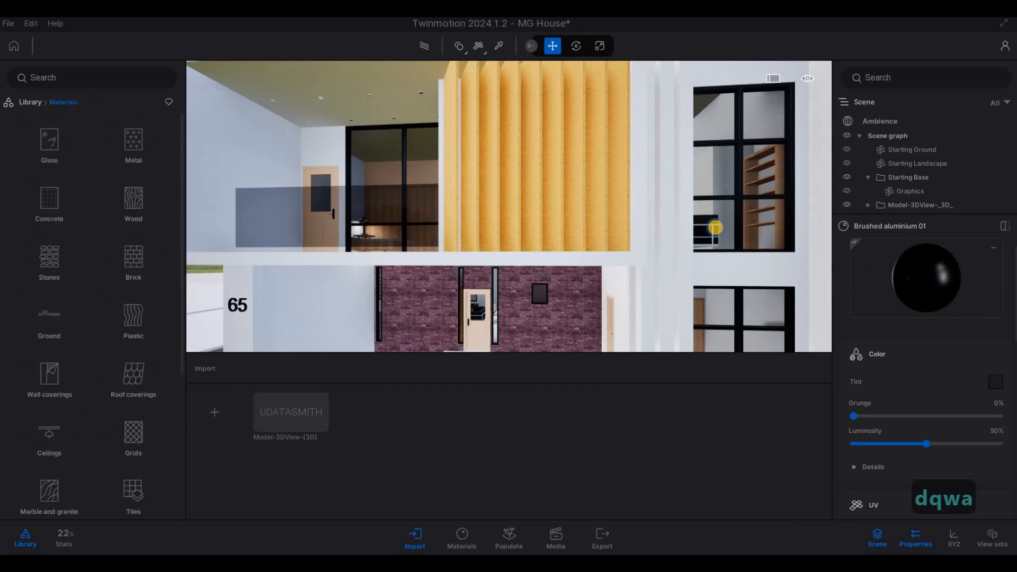
key("s")
key("a")
key("s")
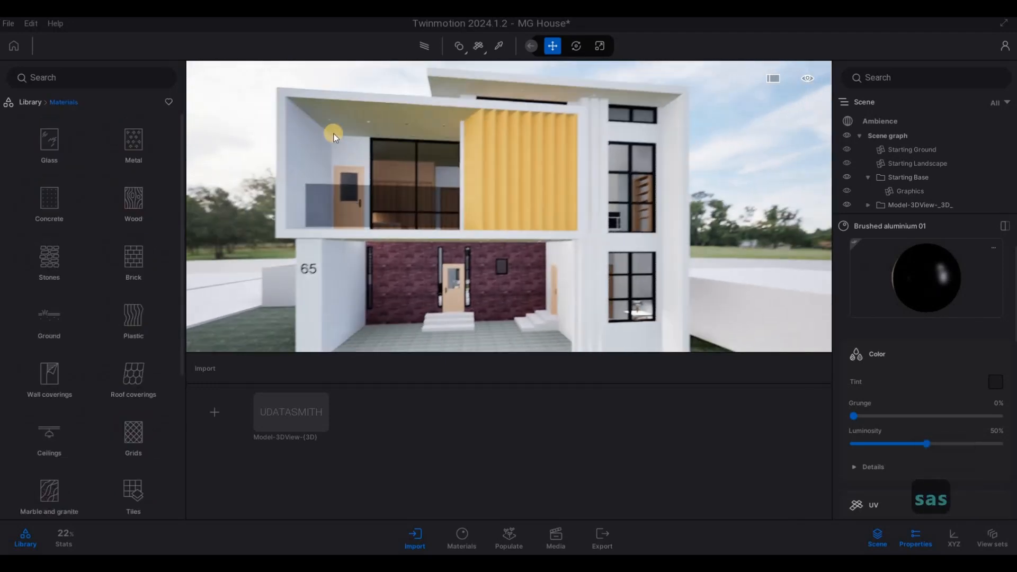
key("a")
key("w")
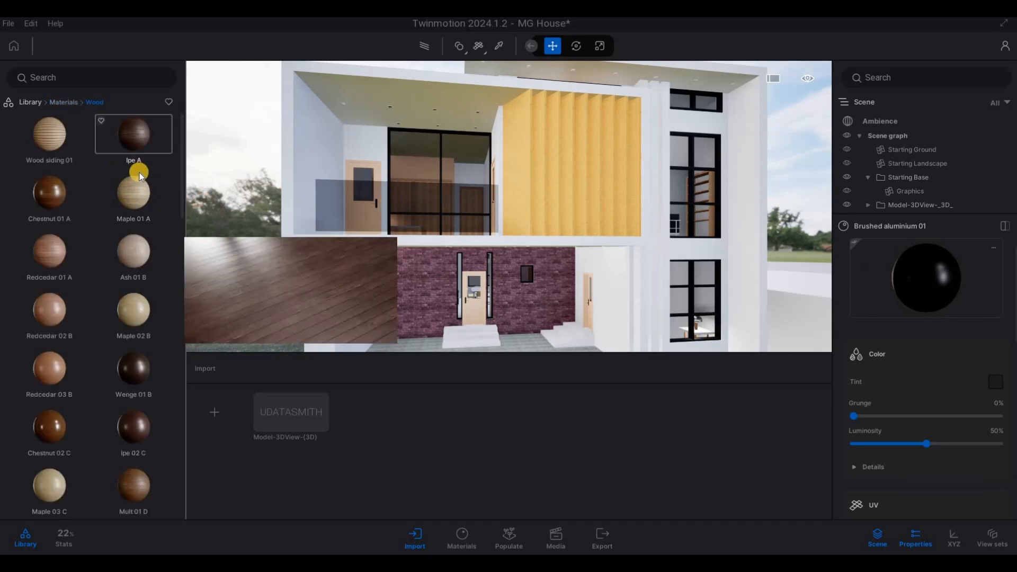
Try the Ash 05 G wood on the upper floor's vertical fins
scroll(100, 339, "down", 10)
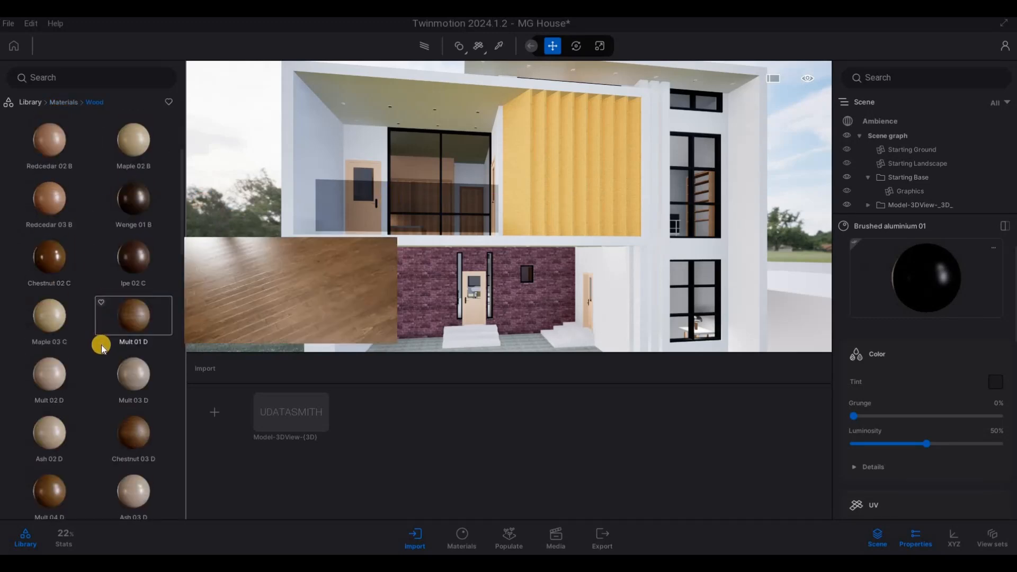
scroll(98, 360, "down", 5)
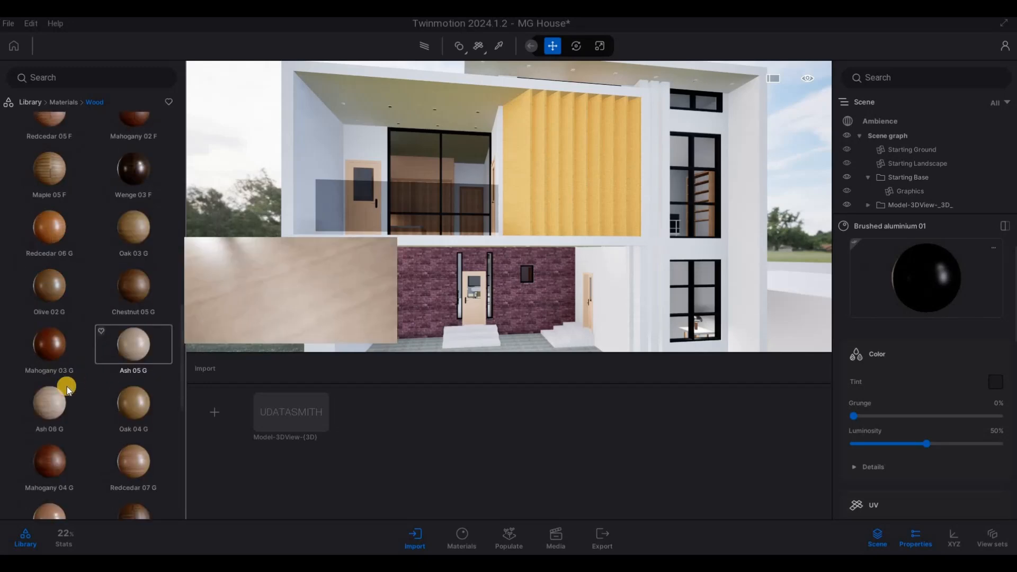
left_click_drag(135, 355, 518, 200)
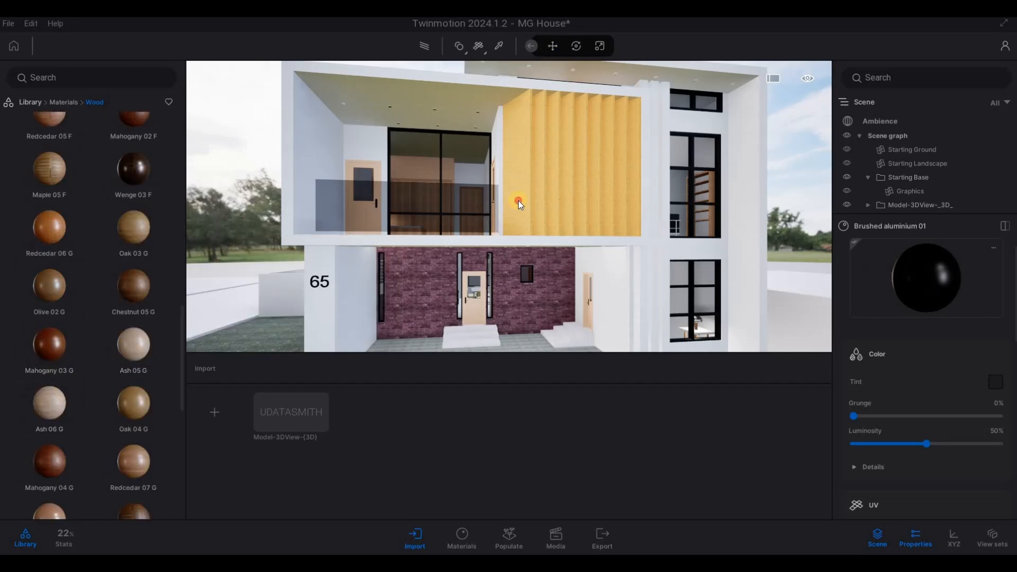
Apply Oak 04 G to the upper floor's vertical fins and set its UV rotation to 90°
scroll(122, 367, "down", 1)
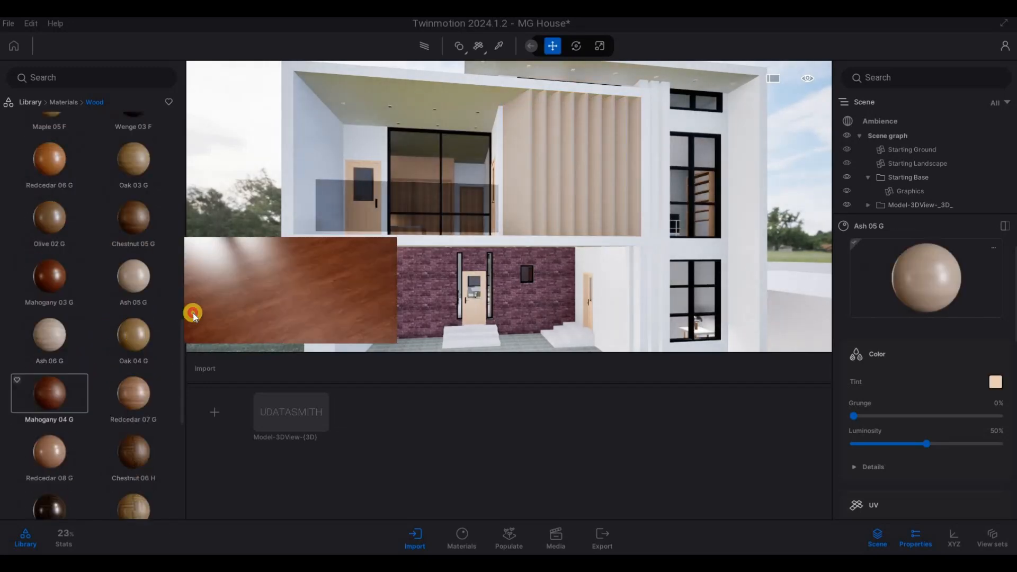
left_click_drag(134, 334, 520, 182)
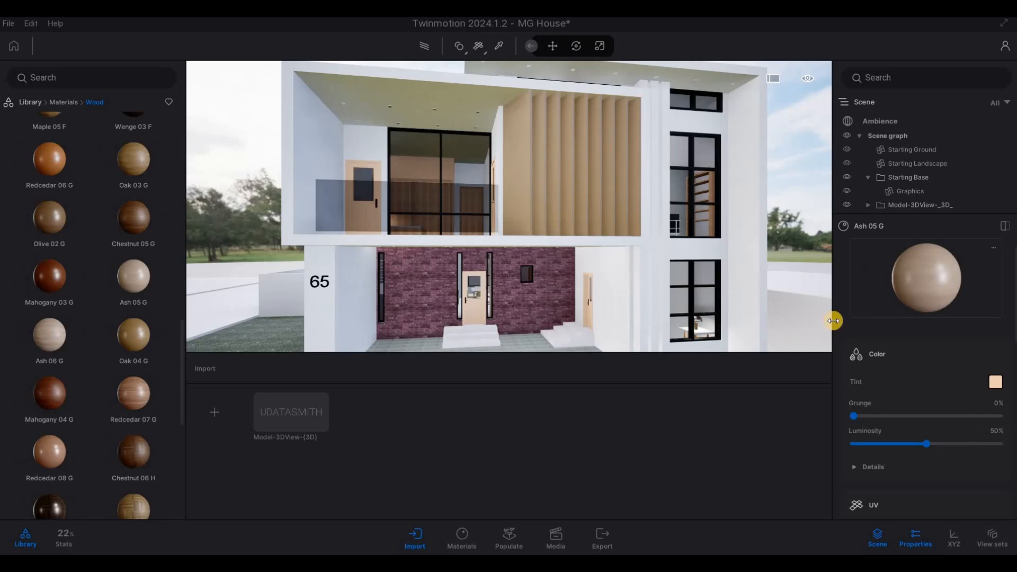
scroll(901, 411, "down", 5)
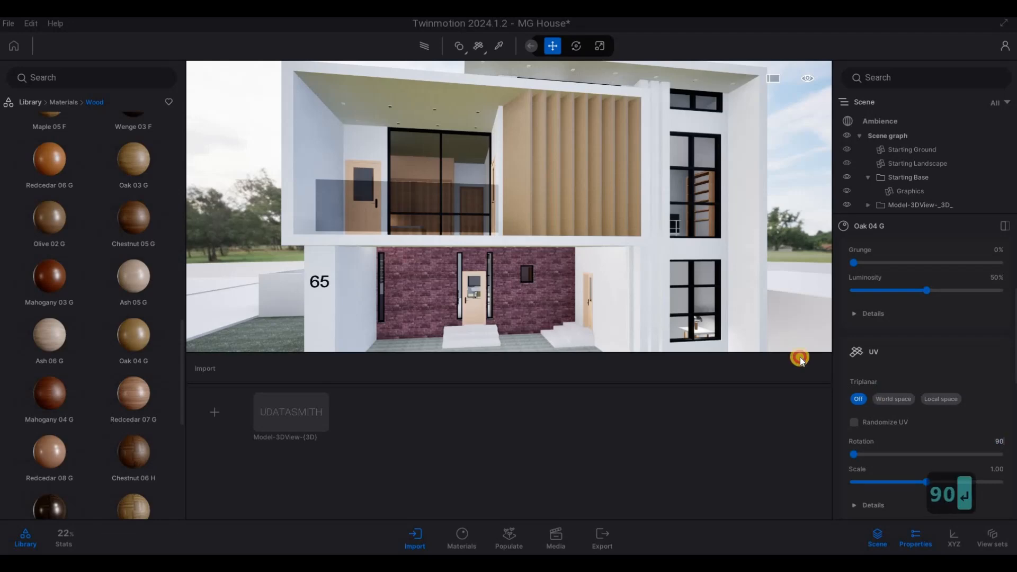
Set the UV scale of the fins' Oak 04 G material to 4.55
key("a")
key("w")
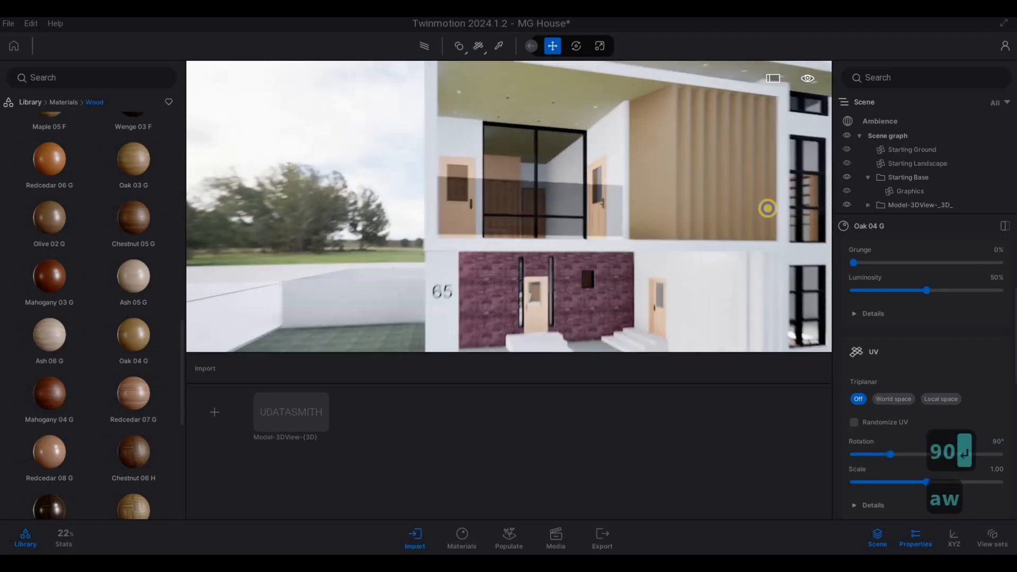
key("w")
key("d")
key("d")
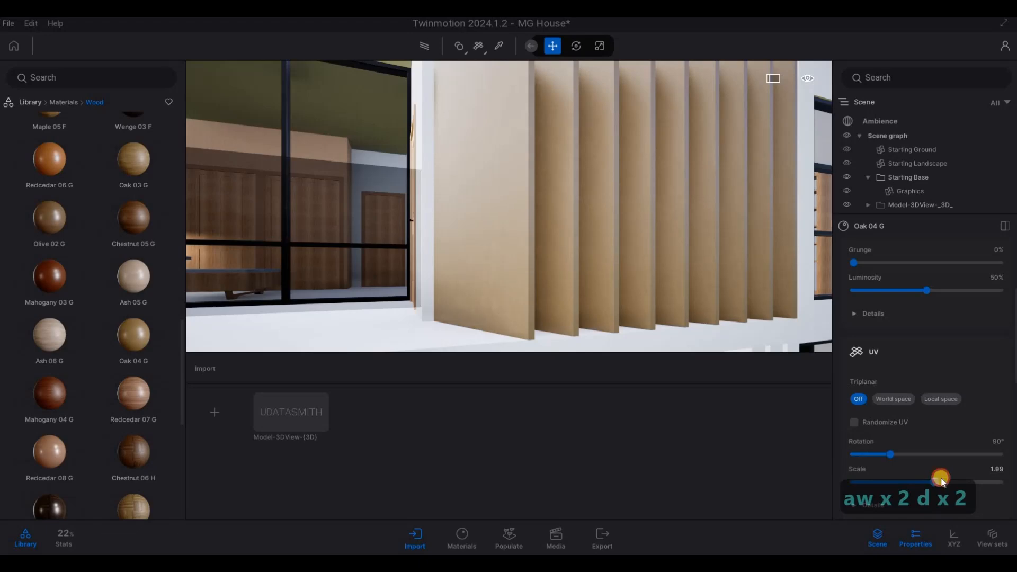
key("s")
key("w")
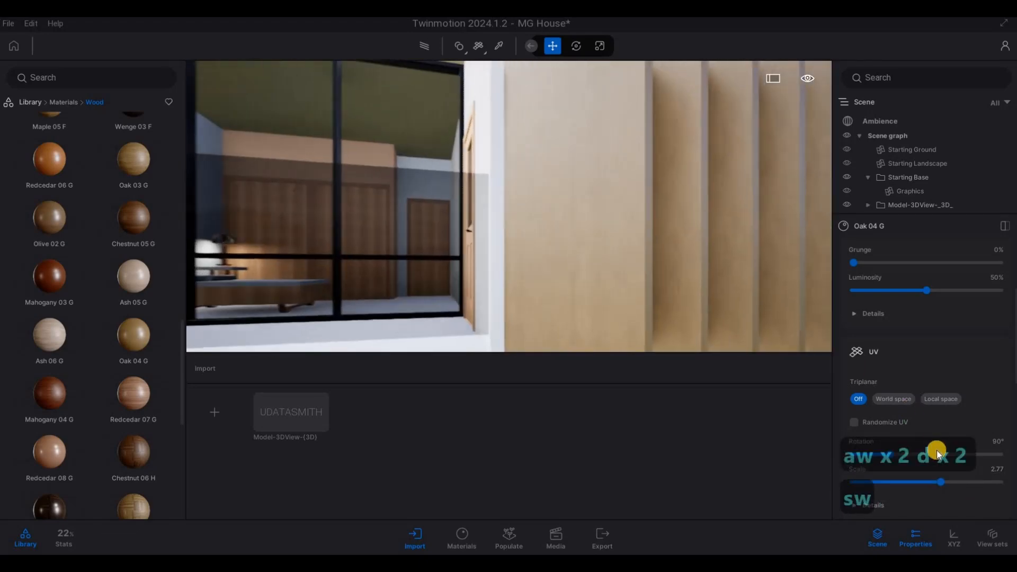
left_click_drag(954, 482, 953, 481)
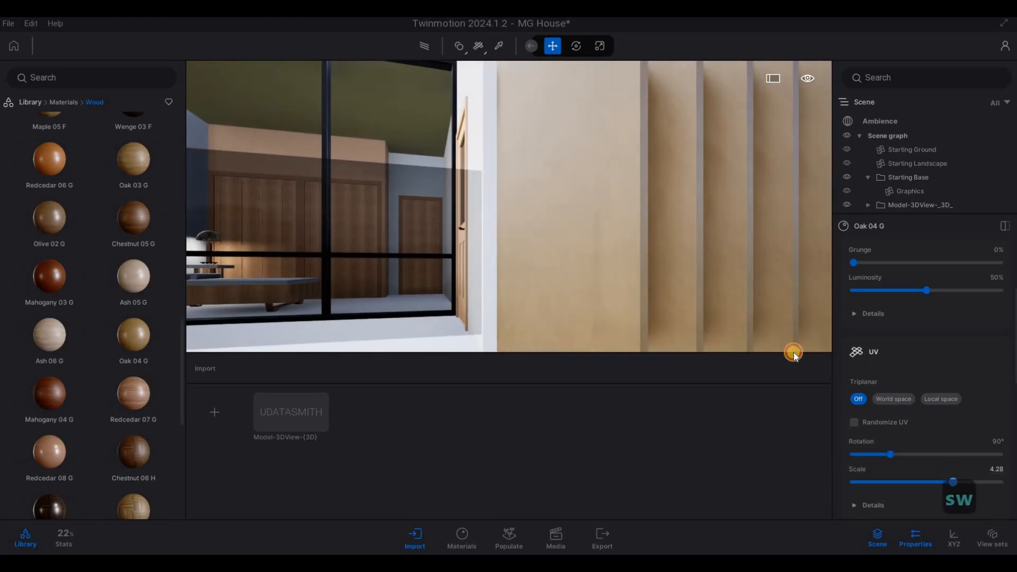
Open the Stones materials in the library with the brick wall of the ground-floor entrance in view
key("s")
key("d")
key("a")
key("s")
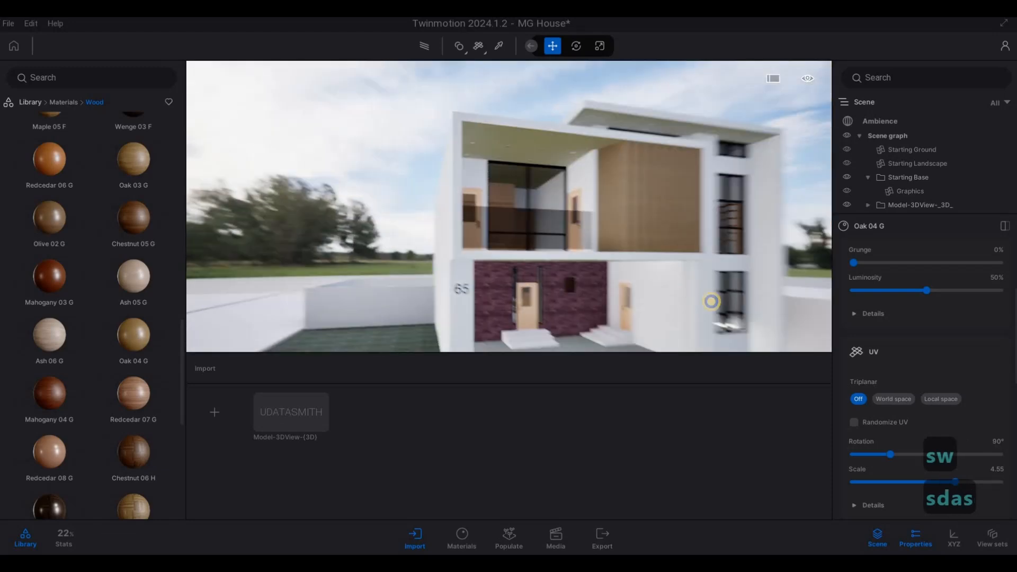
key("w")
key("e")
key("d")
key("d")
key("w")
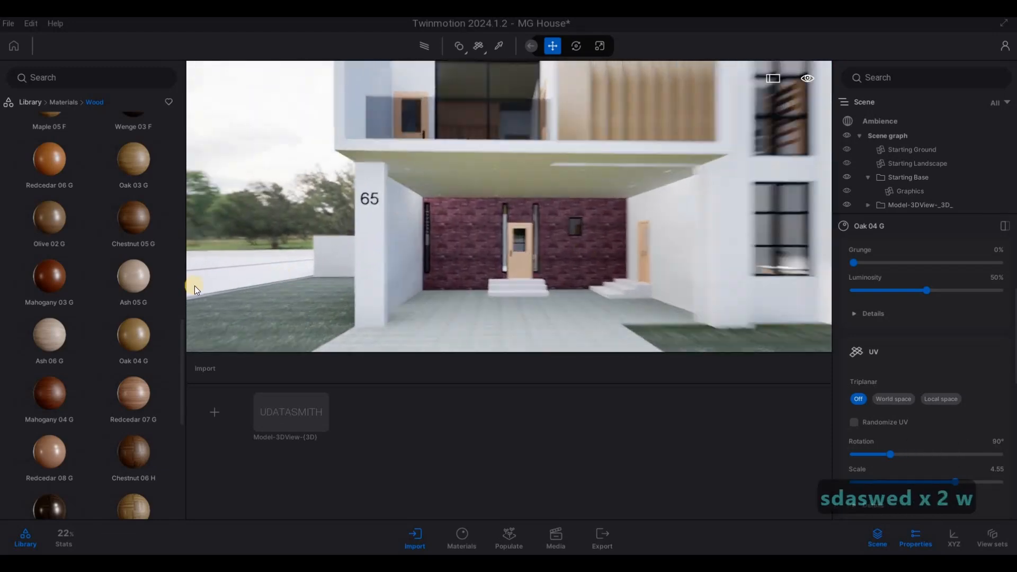
scroll(59, 318, "down", 2)
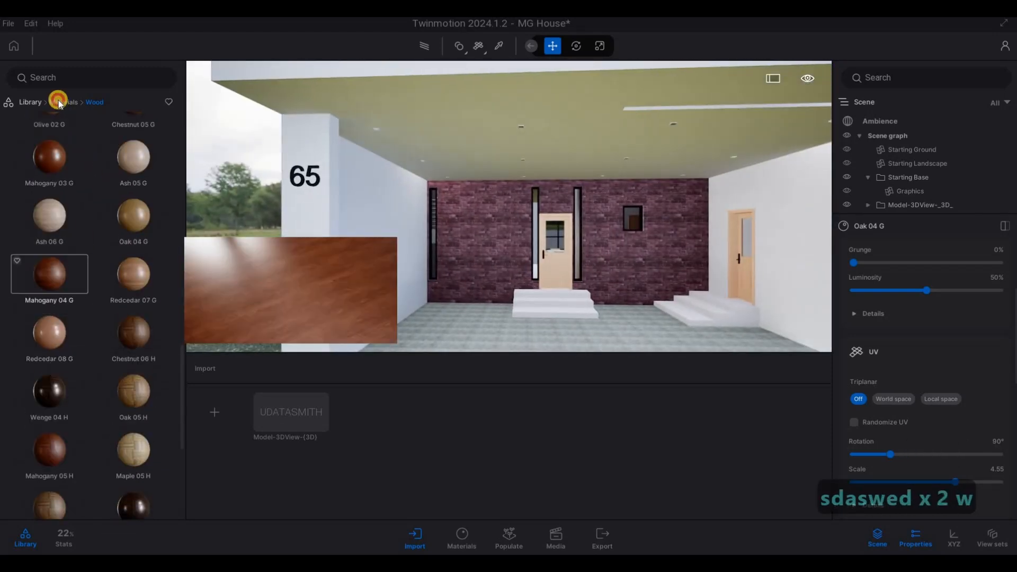
left_click_drag(58, 217, 542, 271)
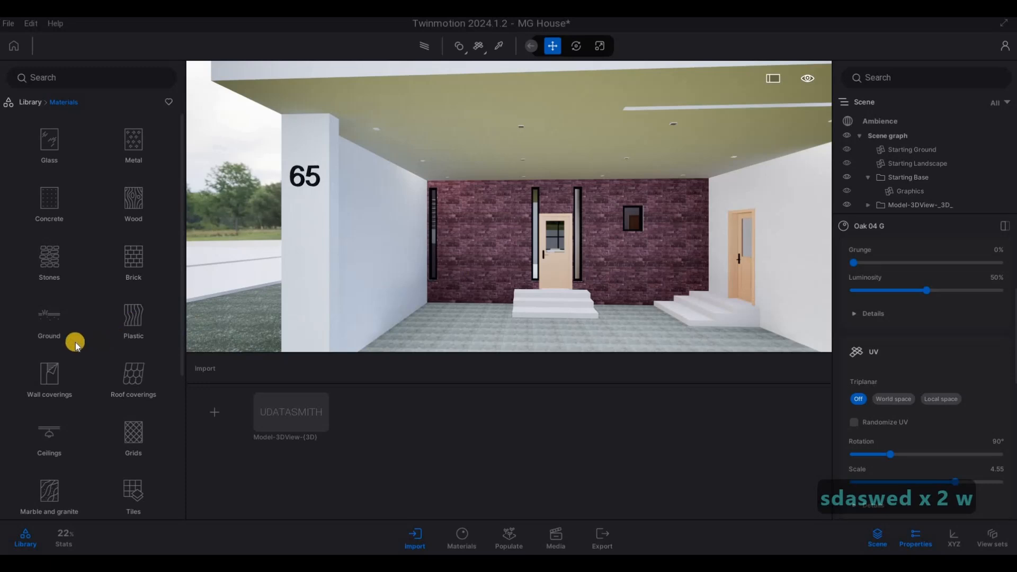
left_click(58, 263)
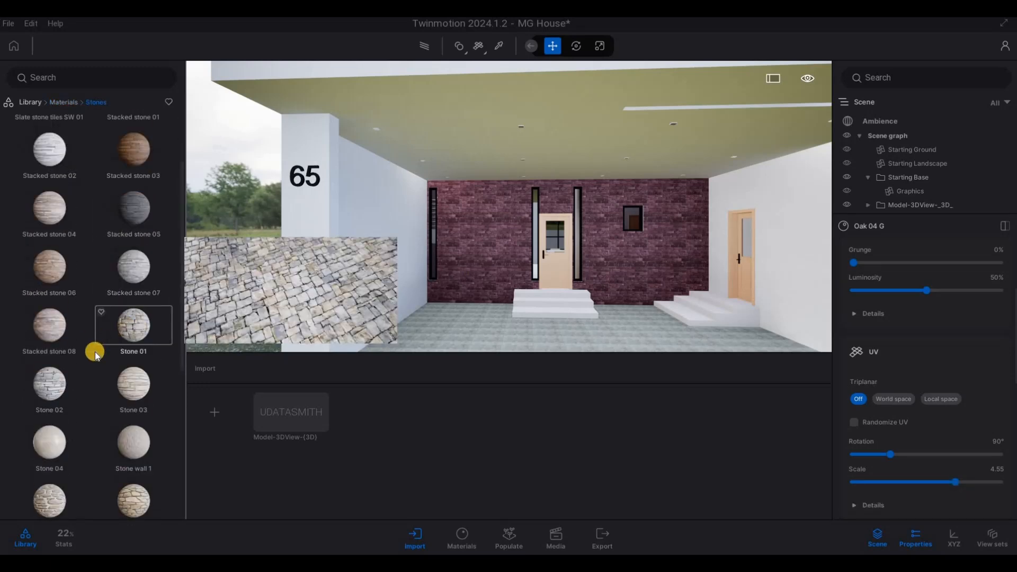
Apply Stacked stone 08 to the ground-floor entrance wall and set its UV scale to 5.80
scroll(93, 360, "down", 4)
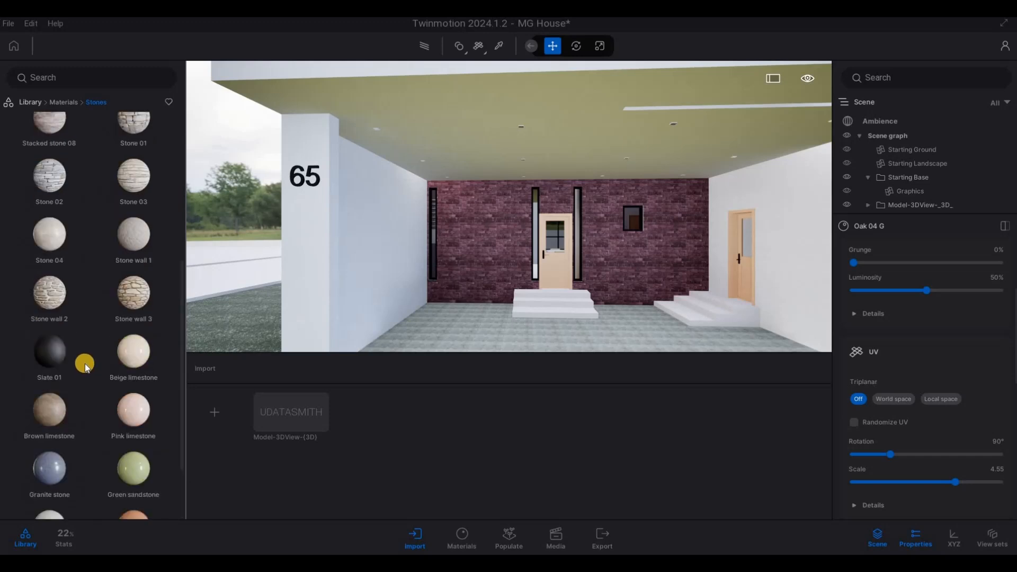
scroll(74, 349, "up", 3)
left_click_drag(52, 265, 202, 270)
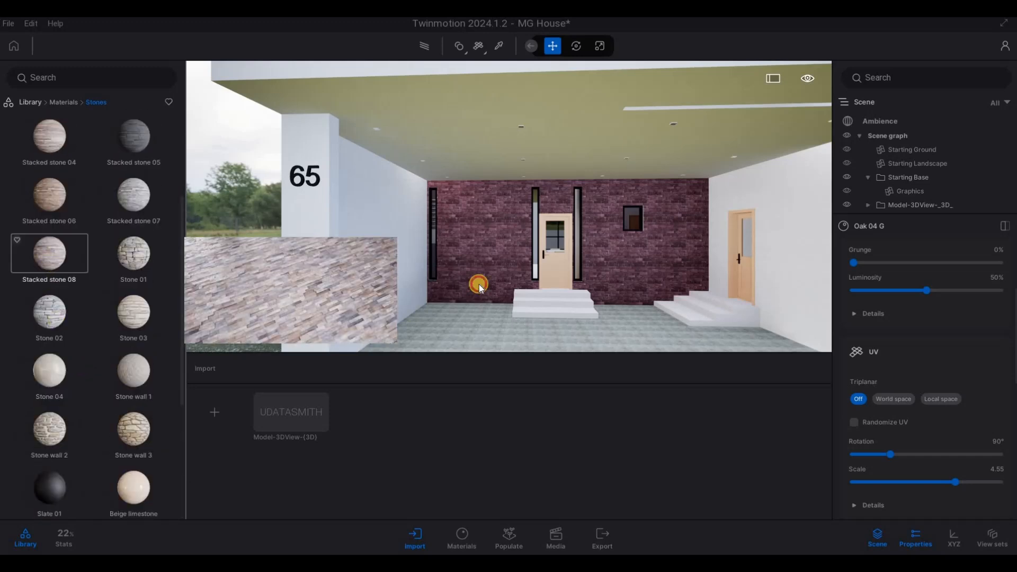
left_click_drag(479, 286, 486, 289)
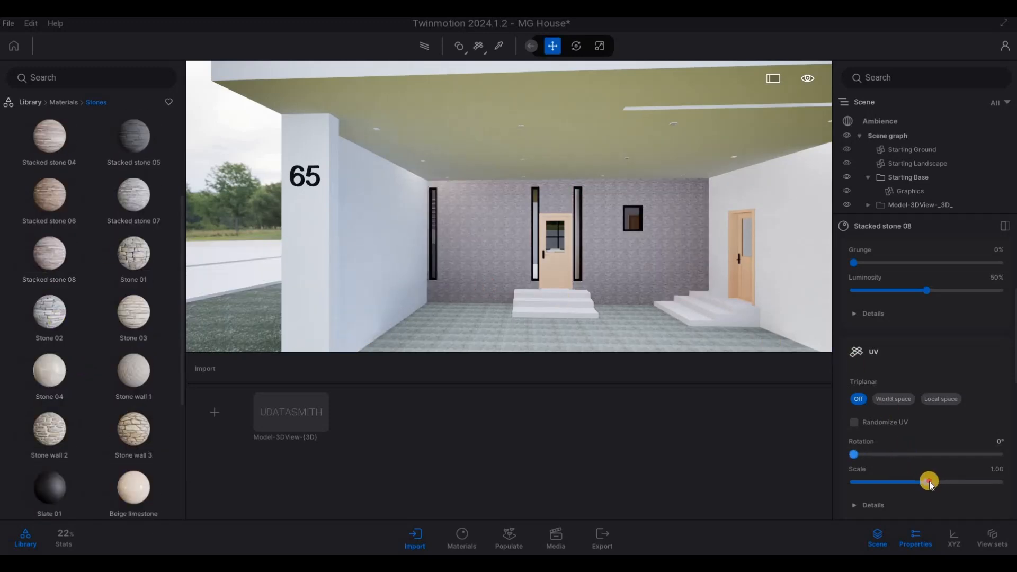
left_click_drag(962, 483, 965, 481)
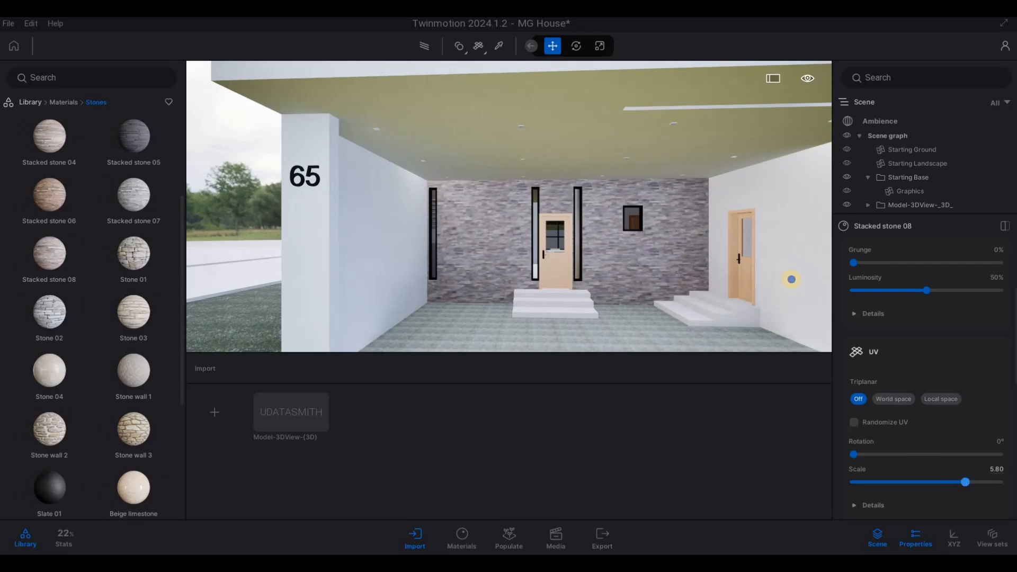
Open the Wood materials in the library with the two ground-floor entrance doors in closer view
key("s")
key("a")
key("w")
key("w")
key("w")
key("e")
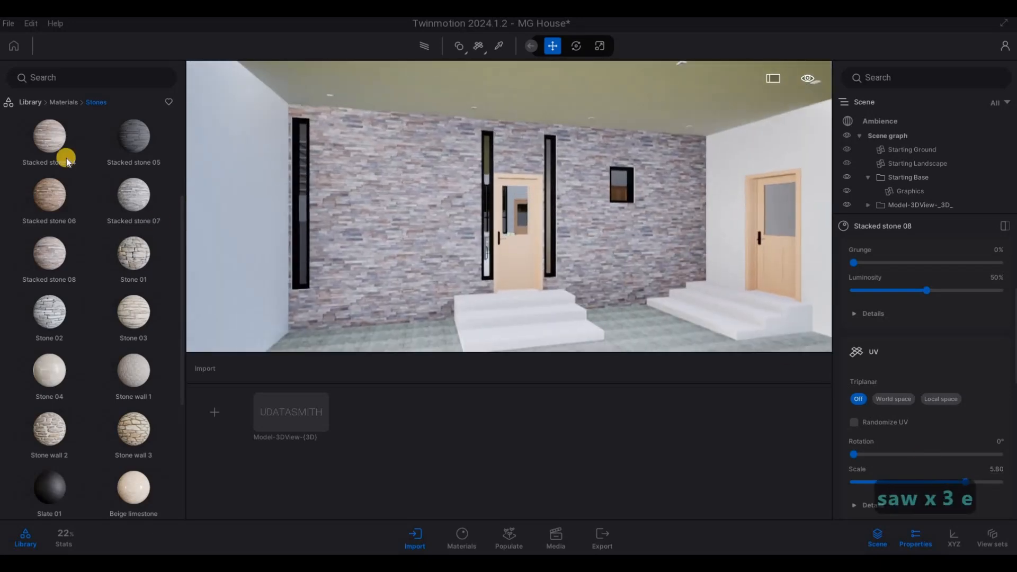
left_click(64, 101)
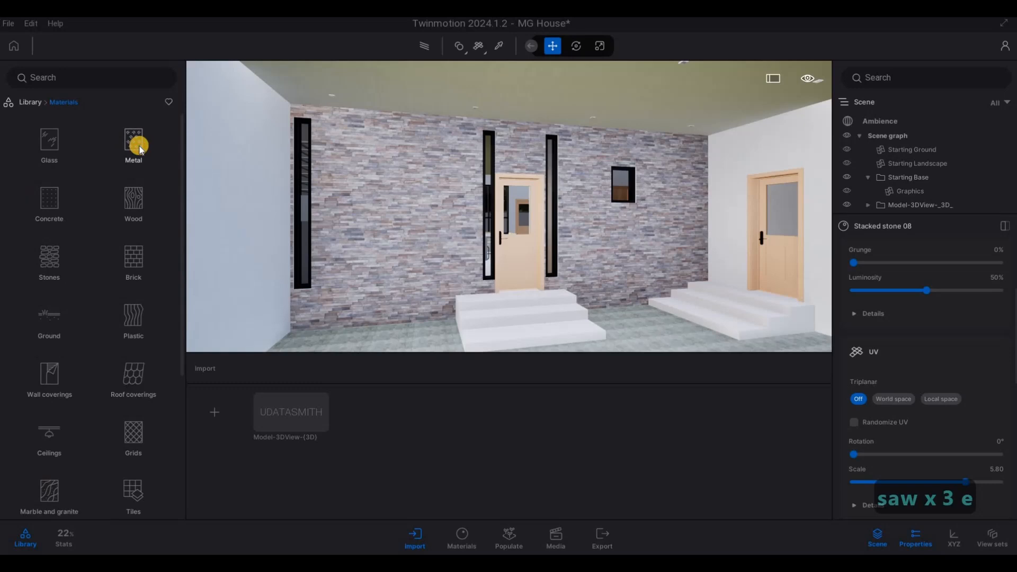
left_click(139, 148)
left_click(63, 102)
left_click(125, 195)
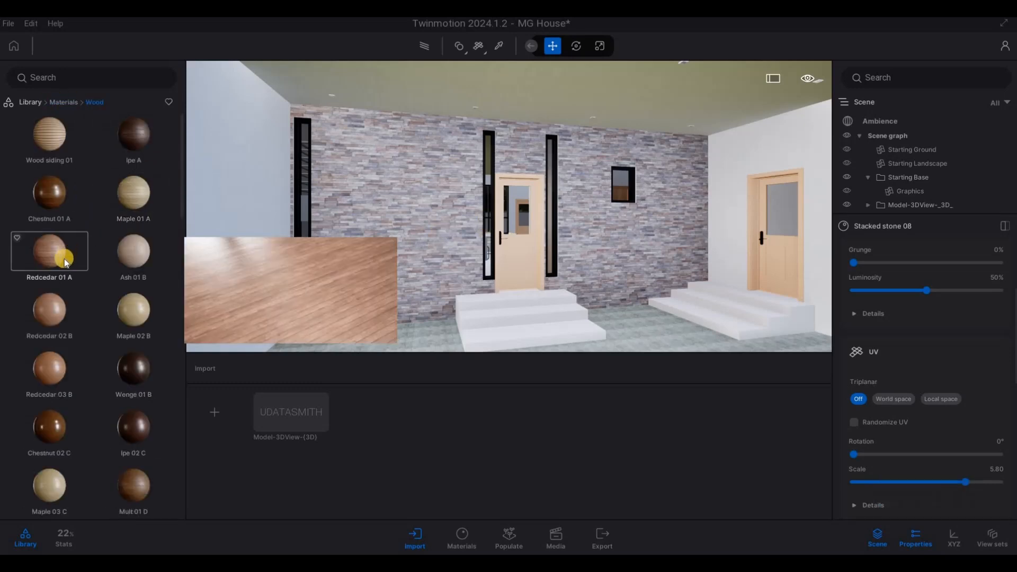
Try the Mahogany 03 G wood on the entrance doors
scroll(69, 285, "down", 4)
scroll(64, 339, "down", 4)
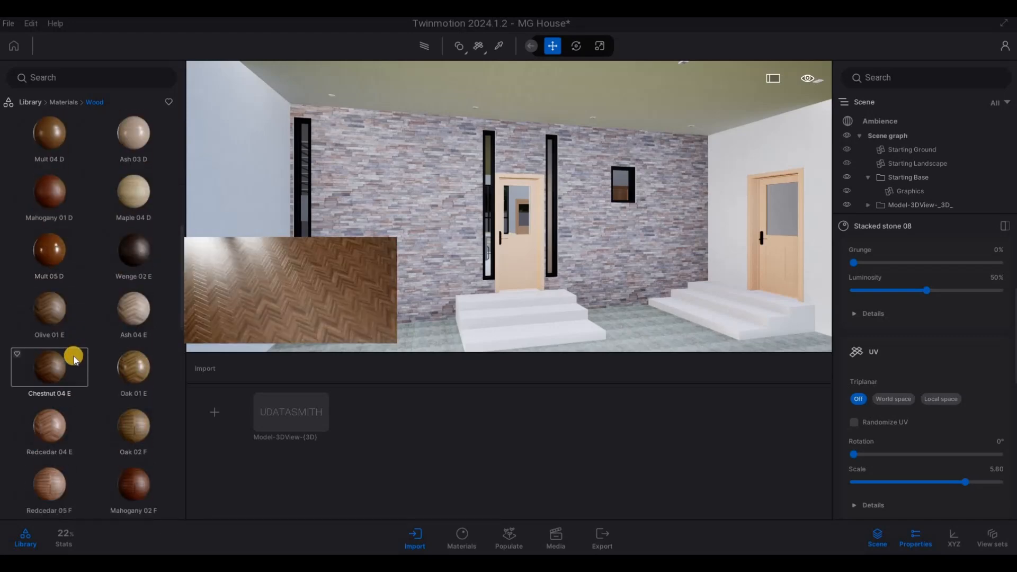
scroll(71, 354, "down", 6)
left_click_drag(298, 344, 498, 285)
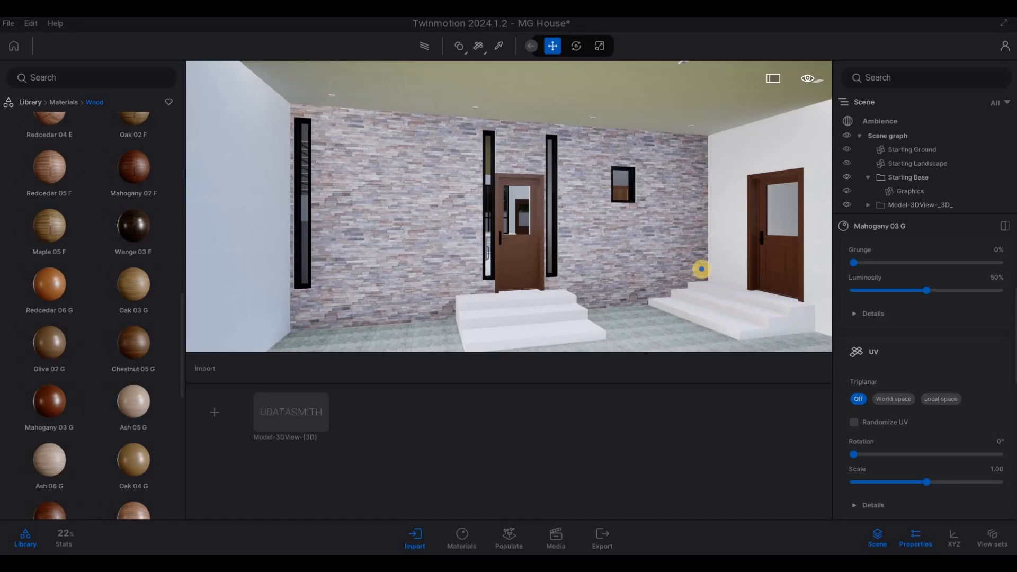
Examine the front facade from a distance to compare the doors with the stone wall and the wooden fins
key("s")
key("s")
key("q")
key("a")
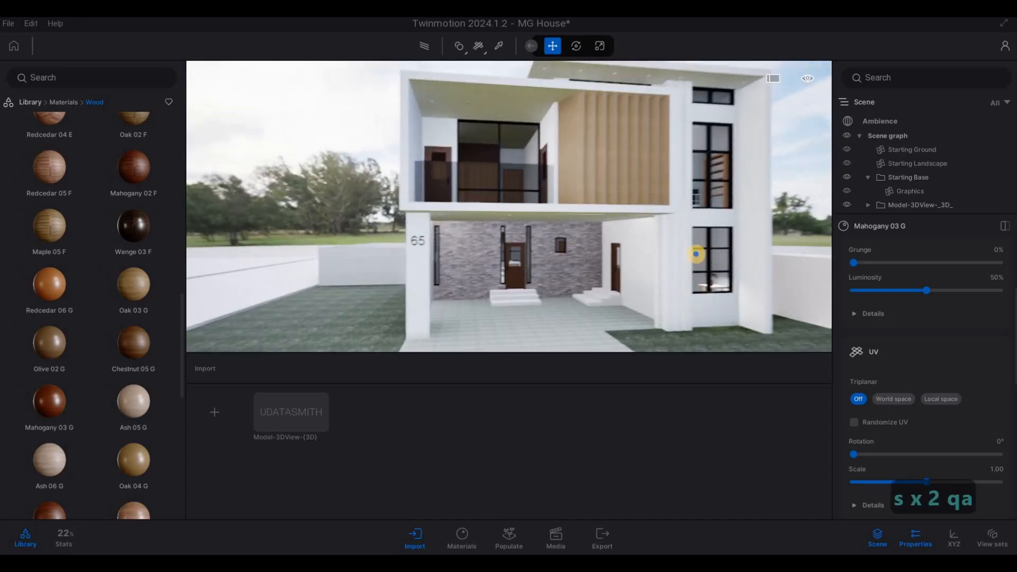
key("d")
key("d")
key("d")
key("d")
key("a")
key("a")
key("a")
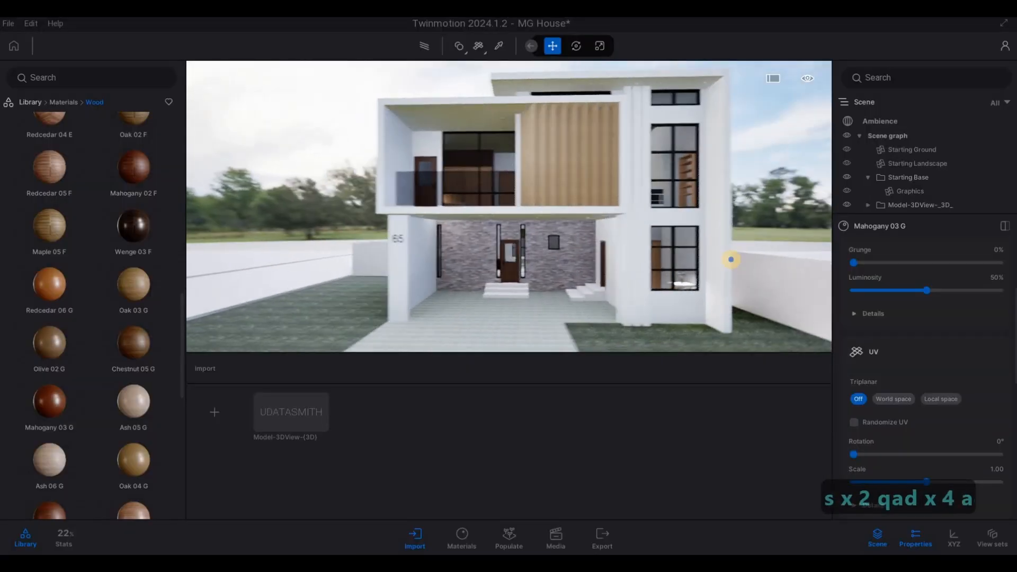
key("w")
key("w")
key("d")
key("w")
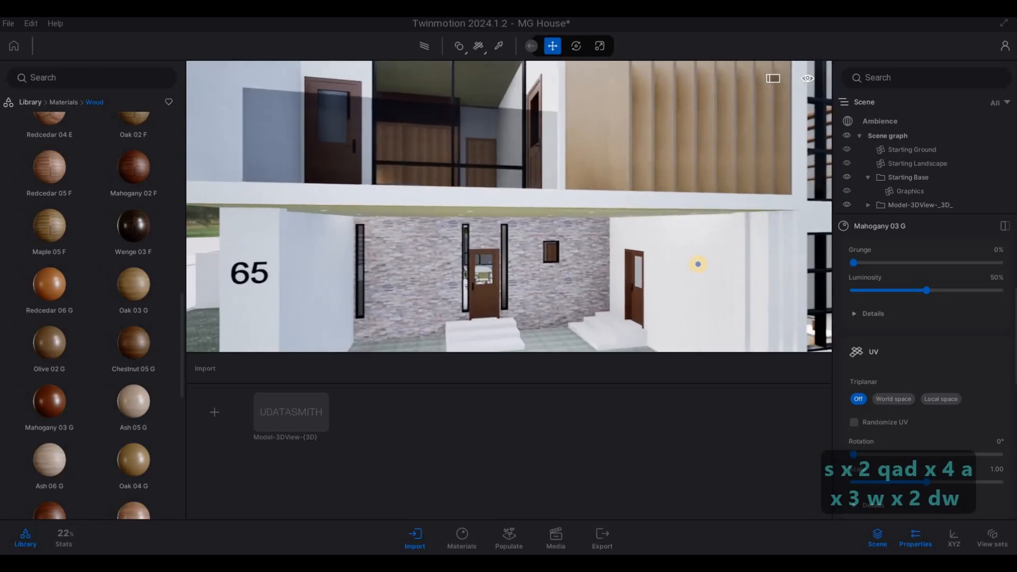
Try the Ash 06 G wood on the main entrance door
key("e")
key("w")
key("a")
key("w")
key("w")
key("e")
key("s")
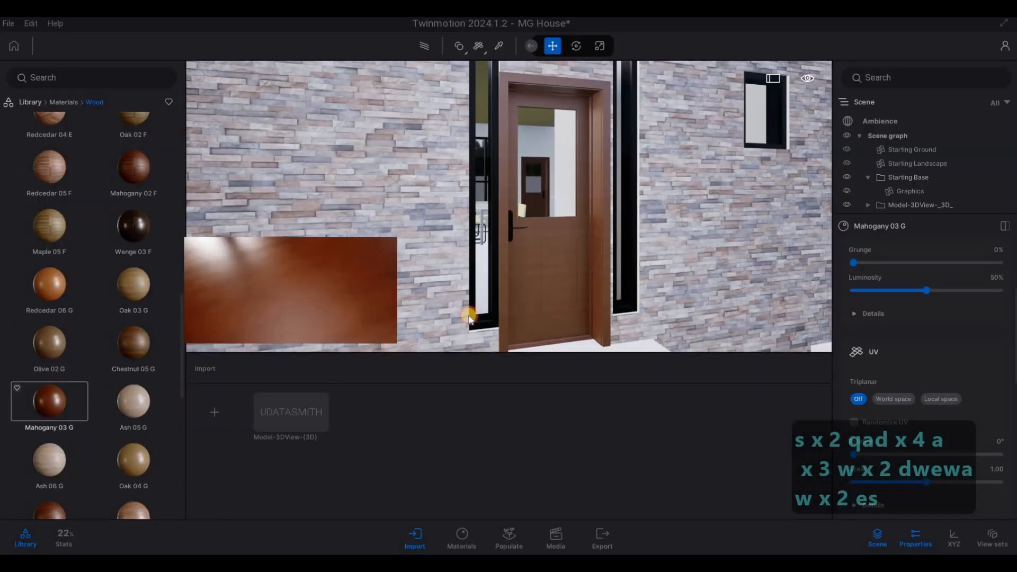
left_click(554, 278)
Apply Mahogany 03 G to the upper floor's vertical fins and set its UV rotation to 90°
key("s")
key("q")
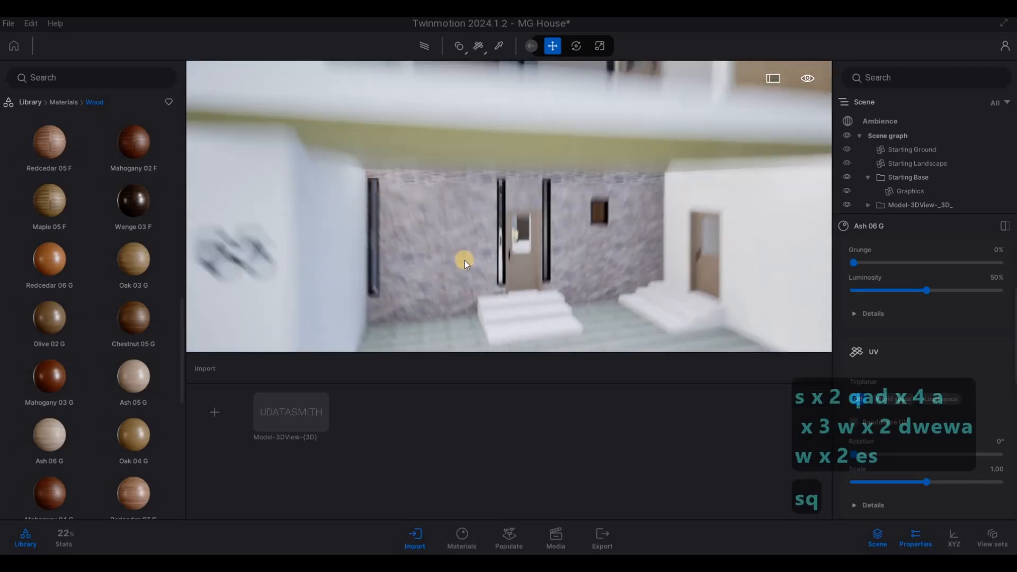
key("q")
key("d")
scroll(43, 312, "down", 1)
key("d")
key("e")
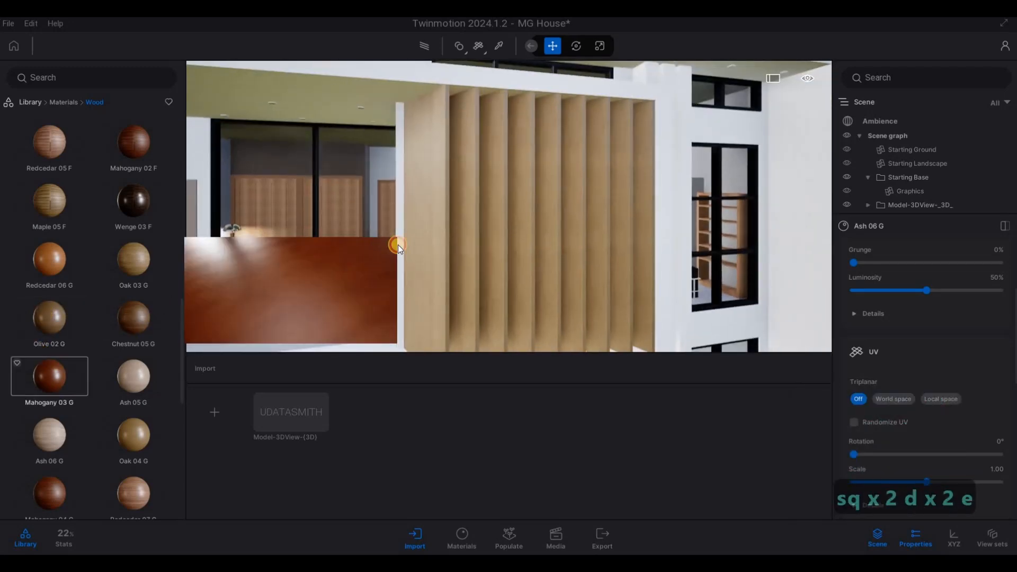
left_click(414, 242)
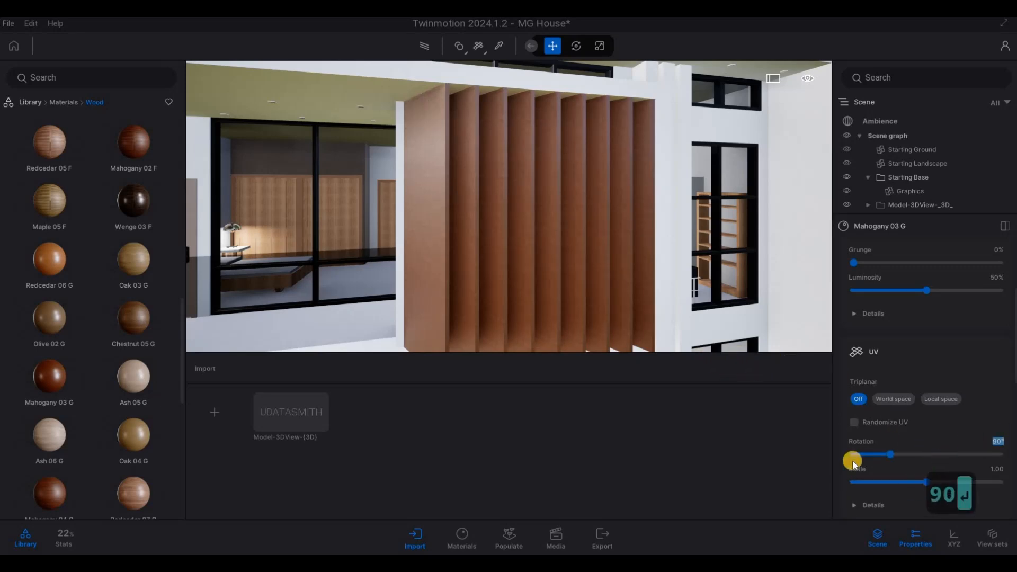
type("a")
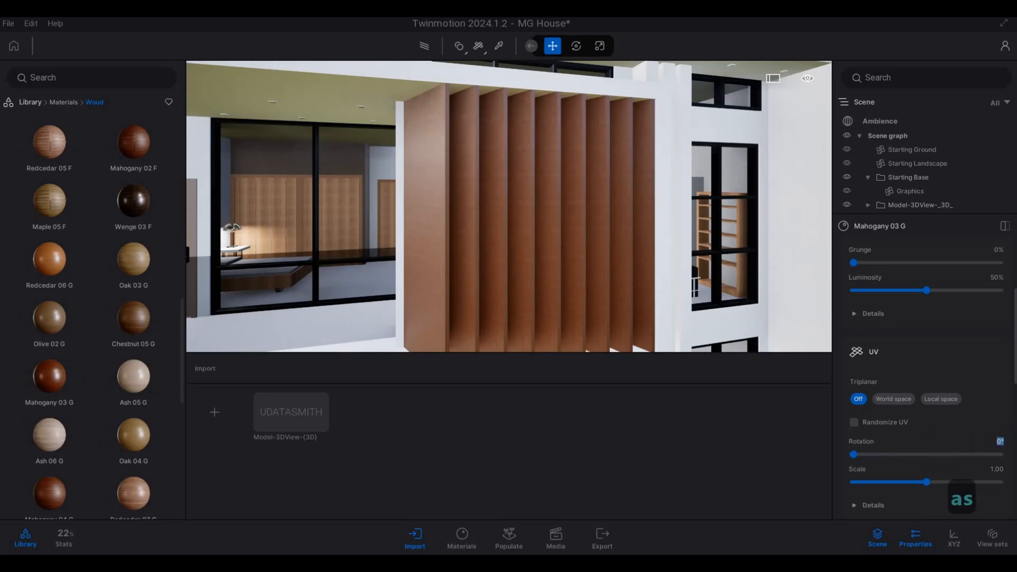
left_click(658, 279)
Apply the Oak 04 G wood to the main entrance door in the stone wall
key("a")
key("s")
key("e")
key("w")
key("d")
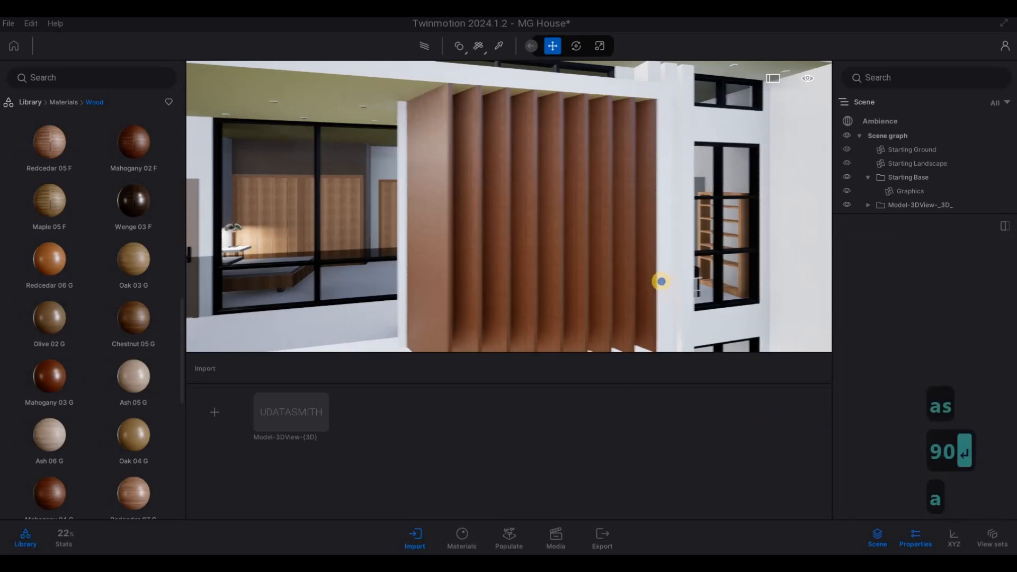
key("w")
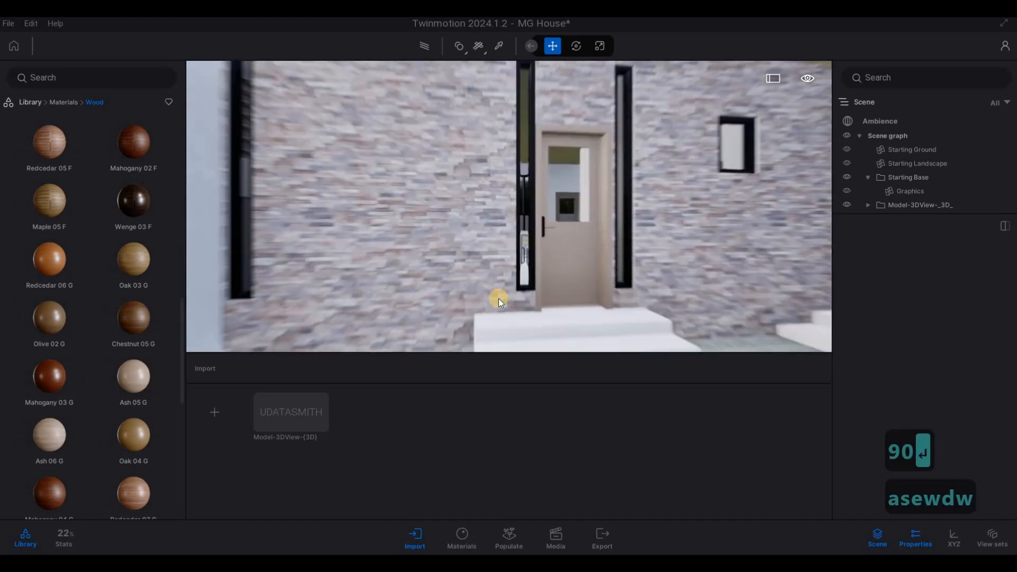
key("s")
key("w")
left_click(136, 376)
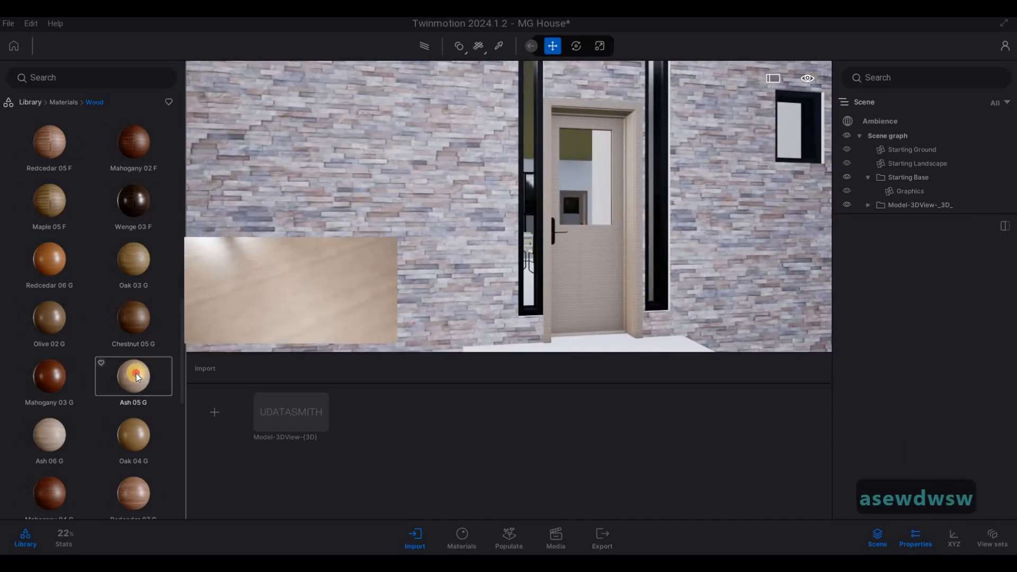
left_click_drag(214, 414, 582, 288)
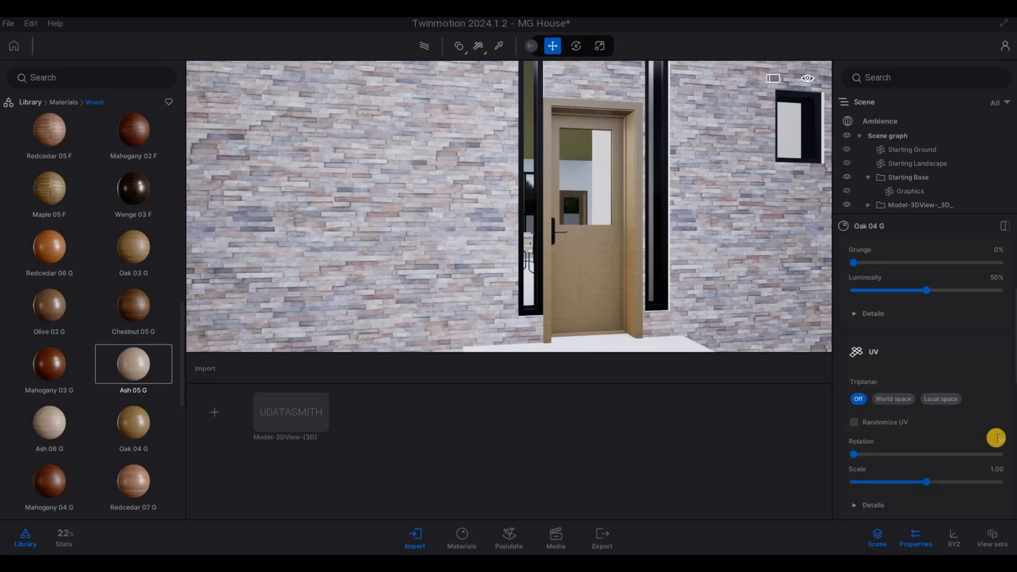
Set the door's Oak 04 G material to a UV rotation of 90° and a UV scale of 1.92
type("90")
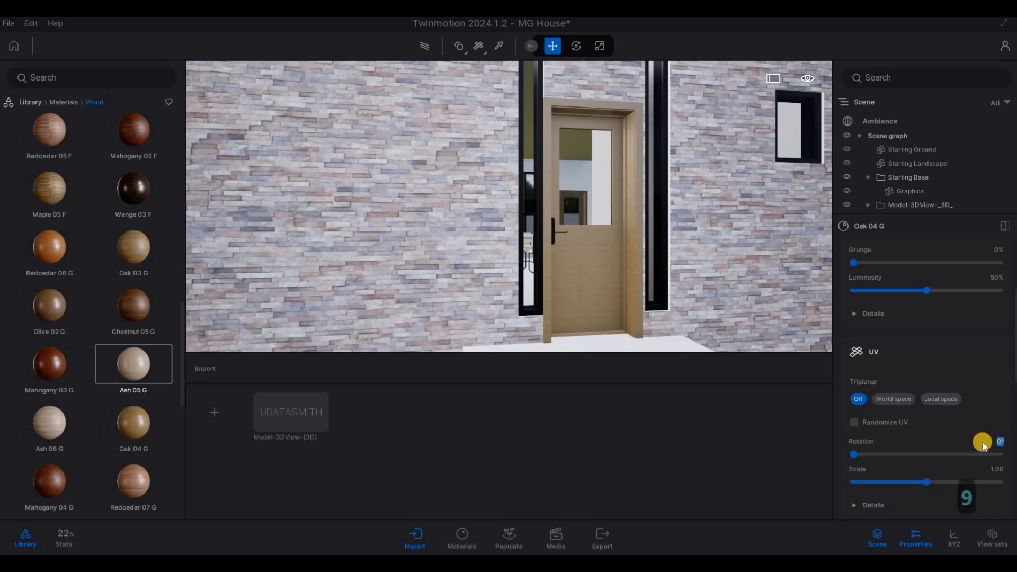
key("Return")
left_click_drag(921, 488, 934, 482)
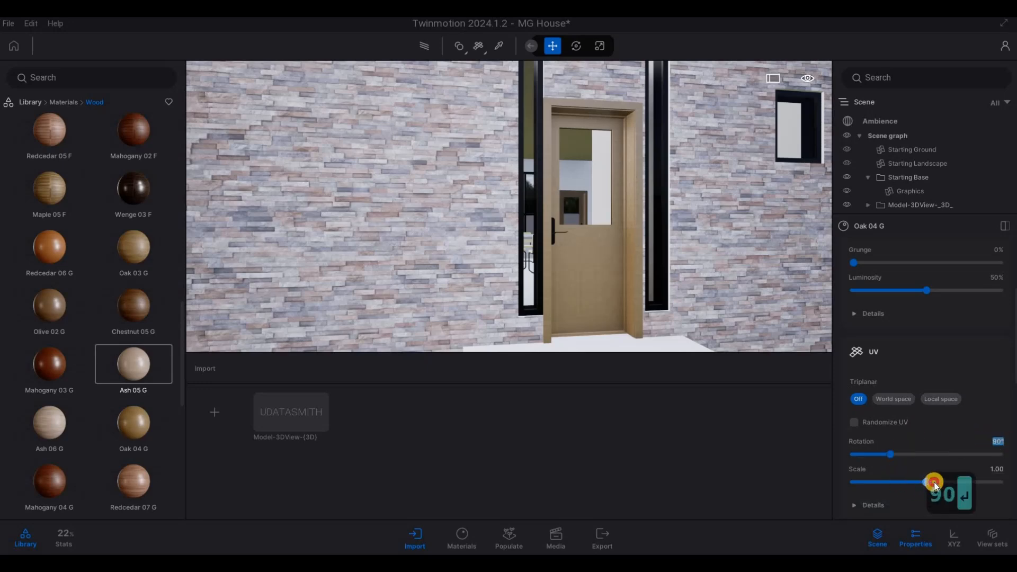
Examine the house exterior from the front and side to check the new door, fin and stone materials
key("s")
key("s")
key("q")
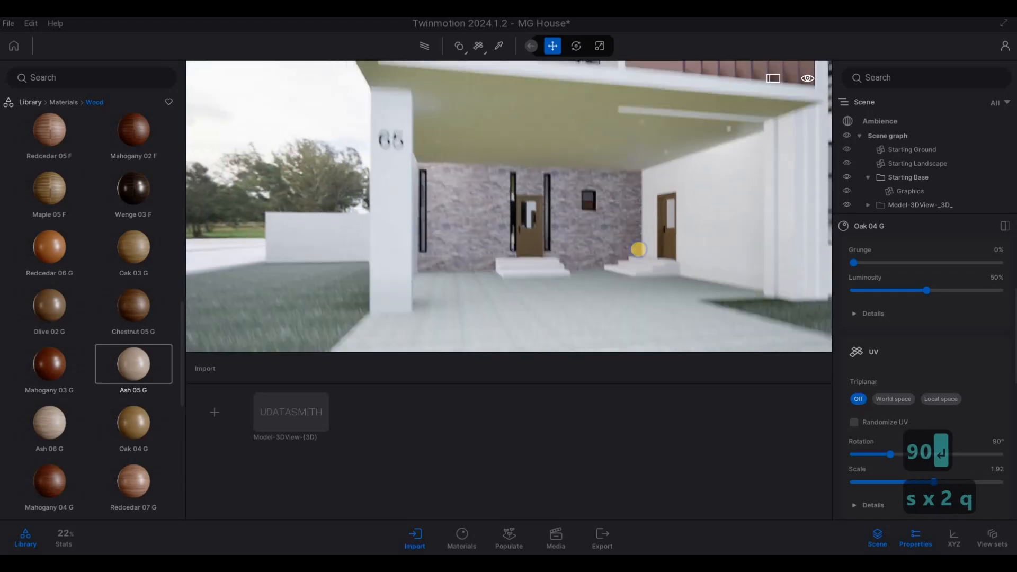
key("s")
key("q")
key("s")
key("d")
key("w")
key("s")
key("a")
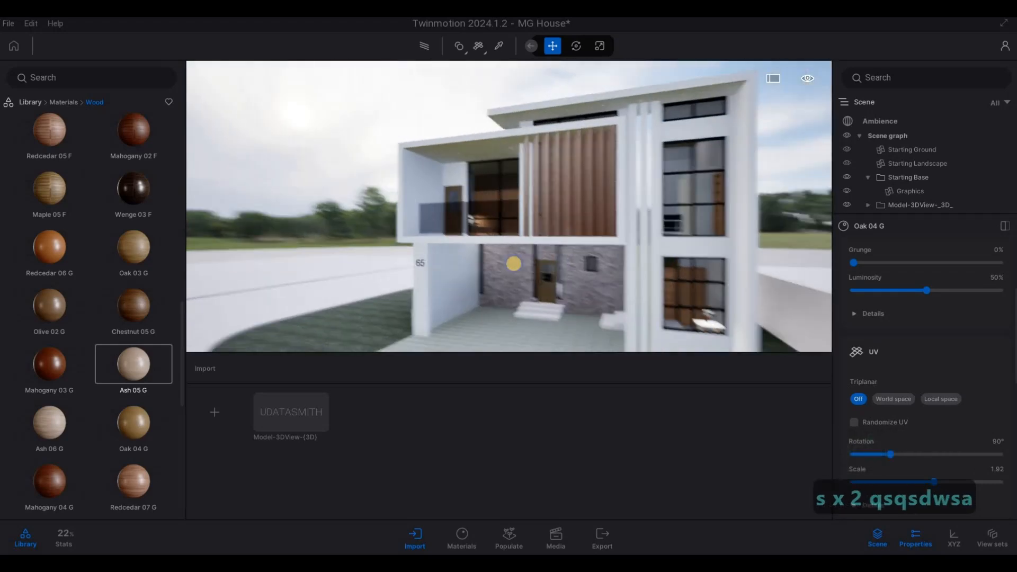
key("d")
key("s")
key("e")
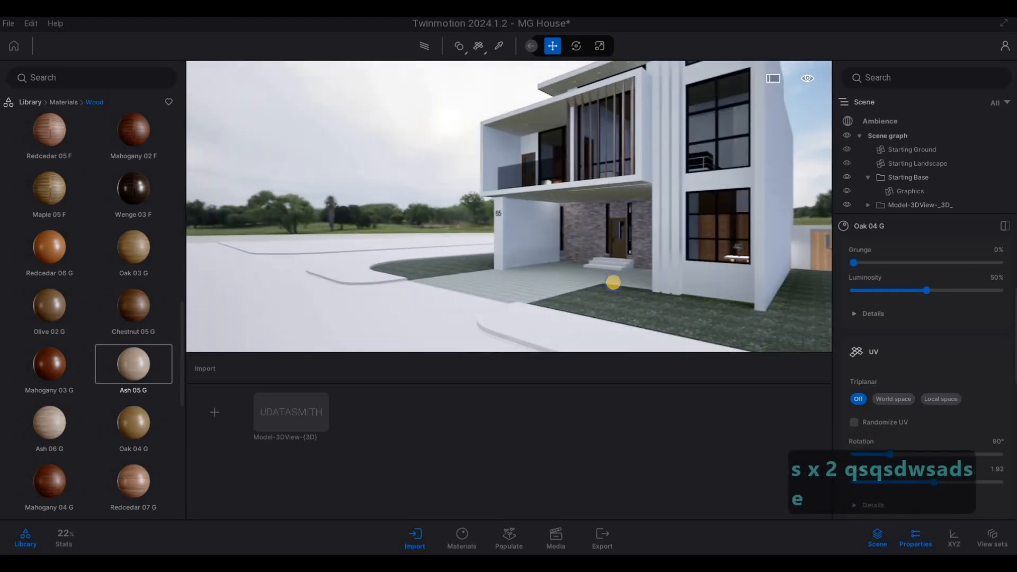
key("a")
key("a")
key("a")
key("a")
key("a")
key("a")
key("a")
key("a")
key("a")
key("a")
key("a")
key("a")
key("F1")
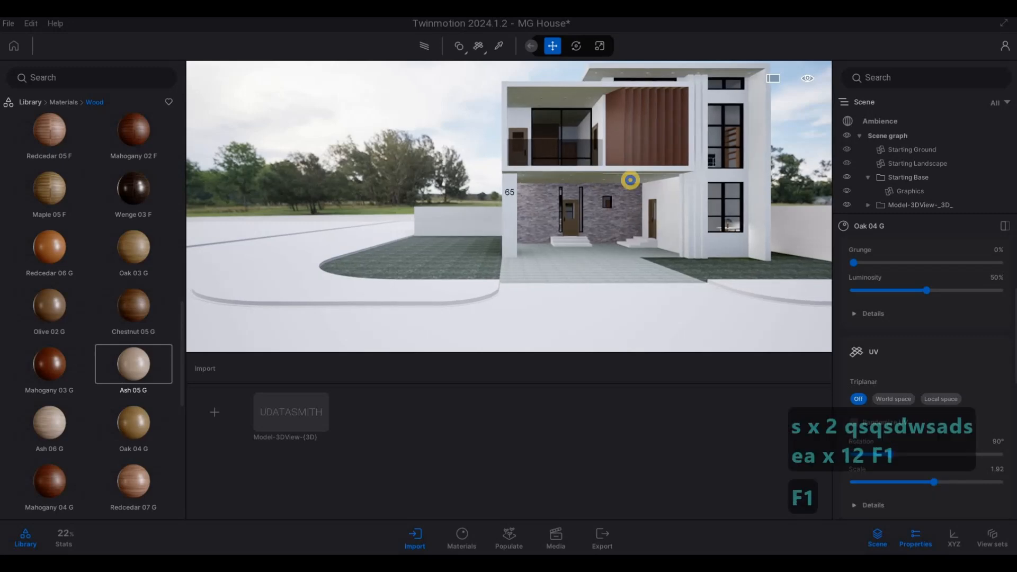
Sample the white wall material beside the upper balcony with the Material picker to show its properties
key("a")
key("w")
key("q")
key("a")
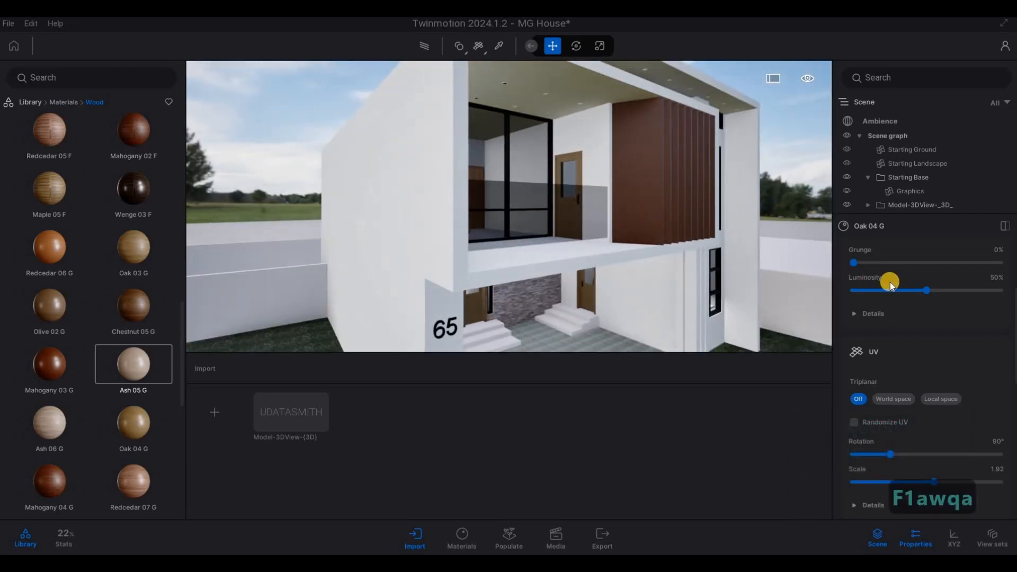
scroll(890, 281, "up", 3)
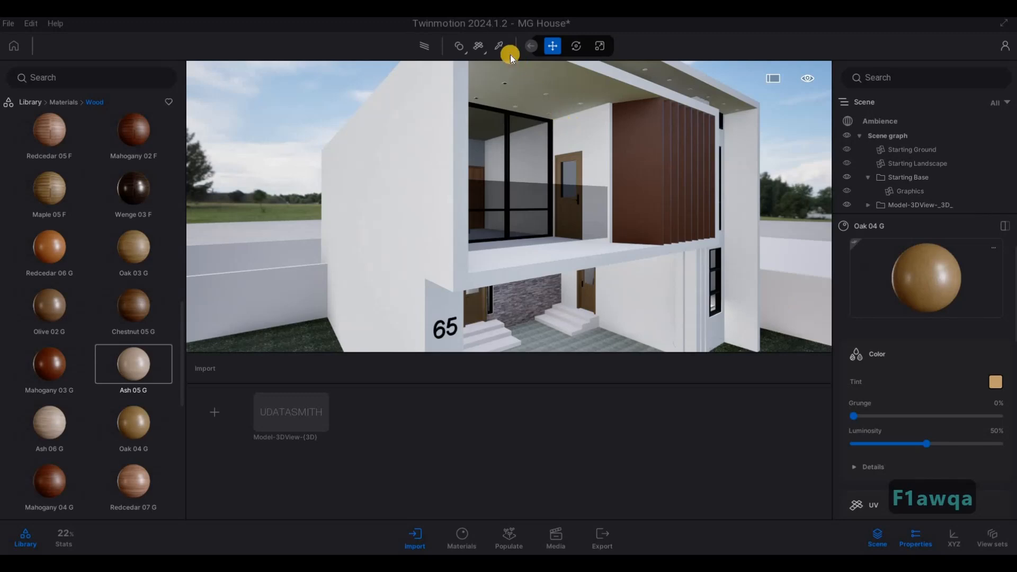
left_click(498, 46)
left_click(458, 144)
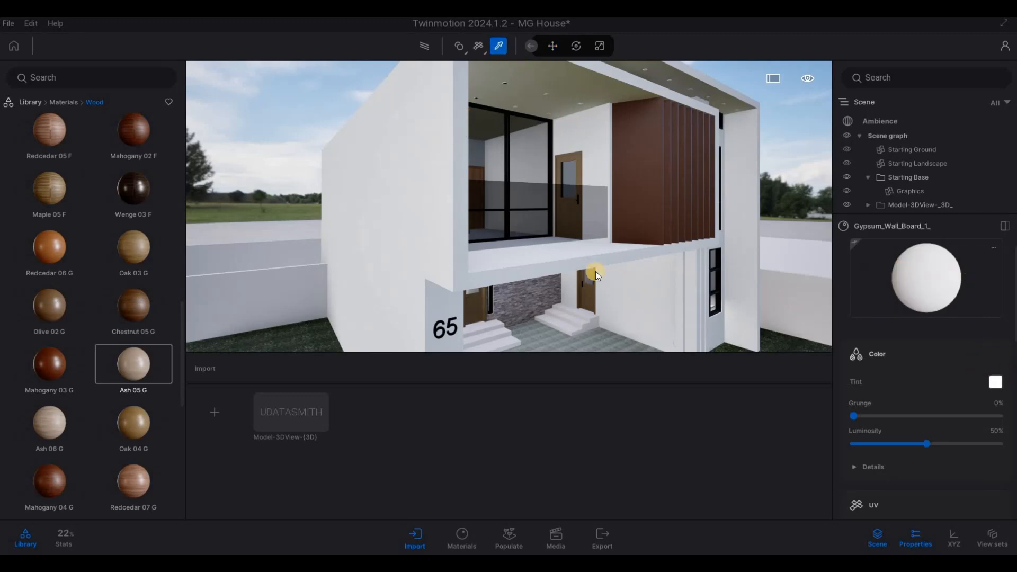
Set the tint of the upper balcony frame's Gypsum_Wall_Board_1_ material to dark grey 525252
left_click_drag(493, 248, 501, 299)
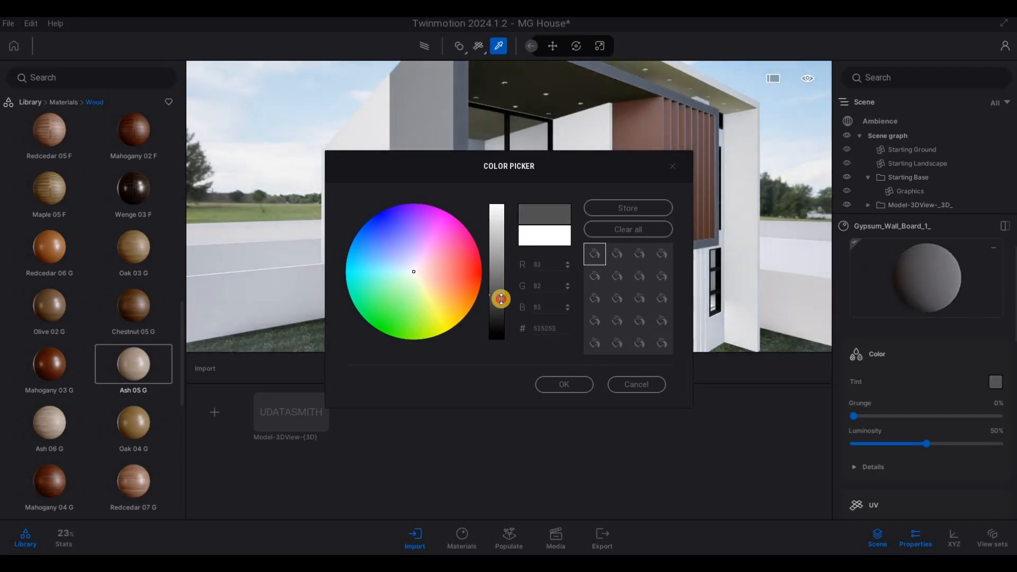
left_click(565, 382)
key("e")
key("d")
key("d")
key("d")
key("s")
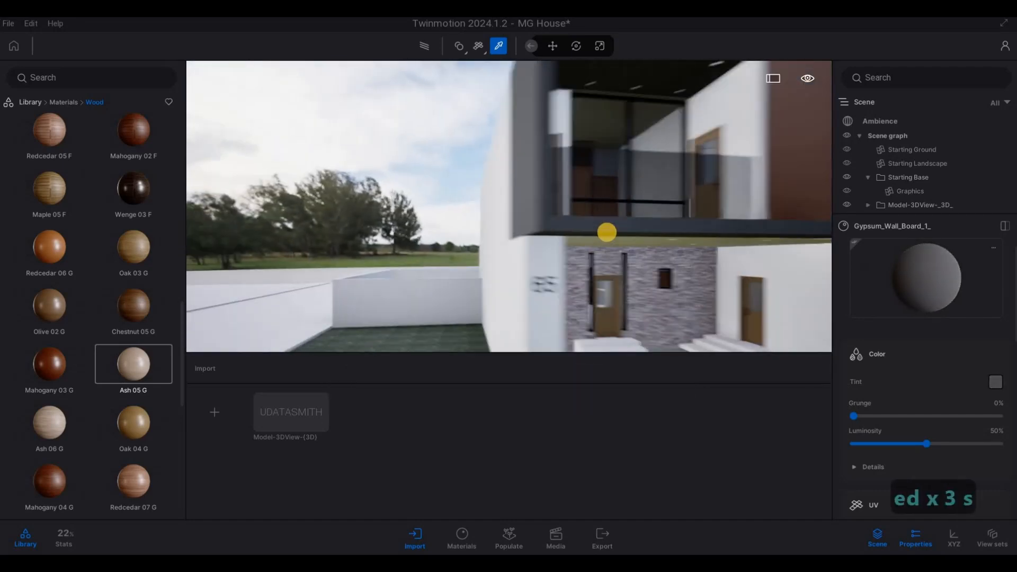
key("d")
key("Escape")
key("Escape")
Examine the front façade from several angles to check the dark balcony frame against the white walls and wood fins
key("a")
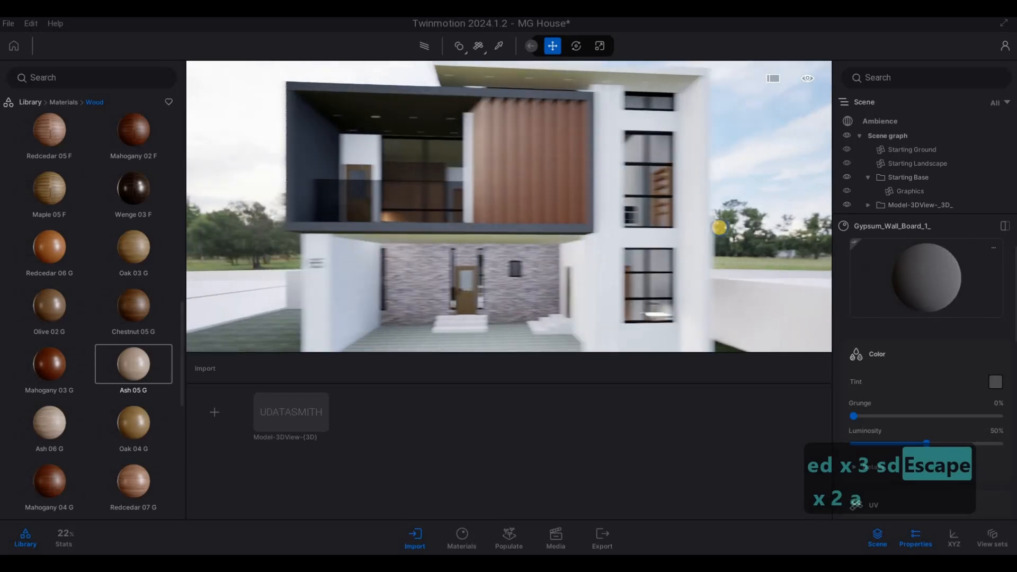
key("s")
key("a")
key("w")
key("a")
key("s")
key("e")
key("a")
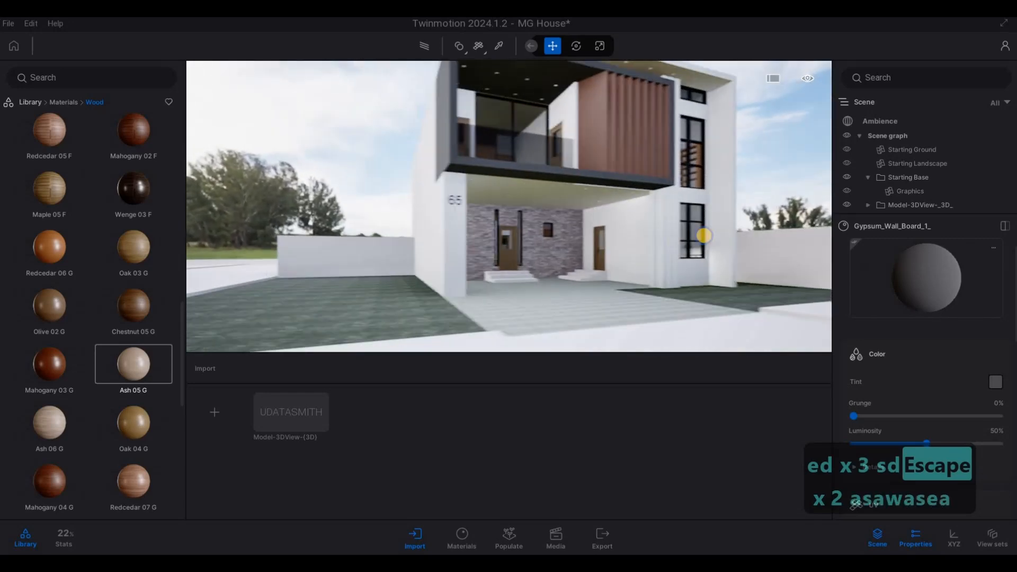
key("d")
key("q")
key("d")
key("d")
key("w")
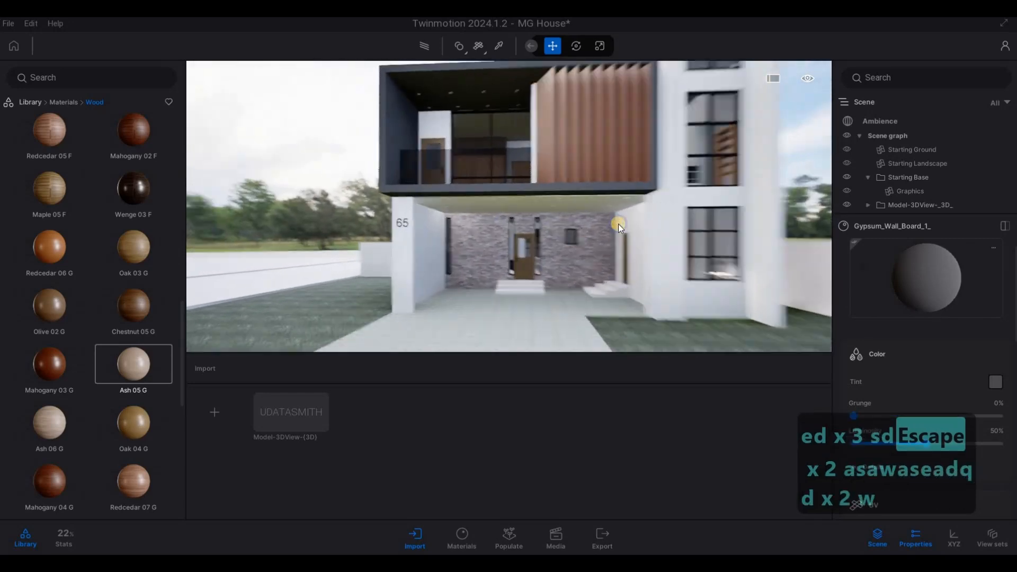
Sample the carport ceiling material with the Material picker and look at the ceiling up close
key("d")
key("d")
key("w")
key("e")
key("s")
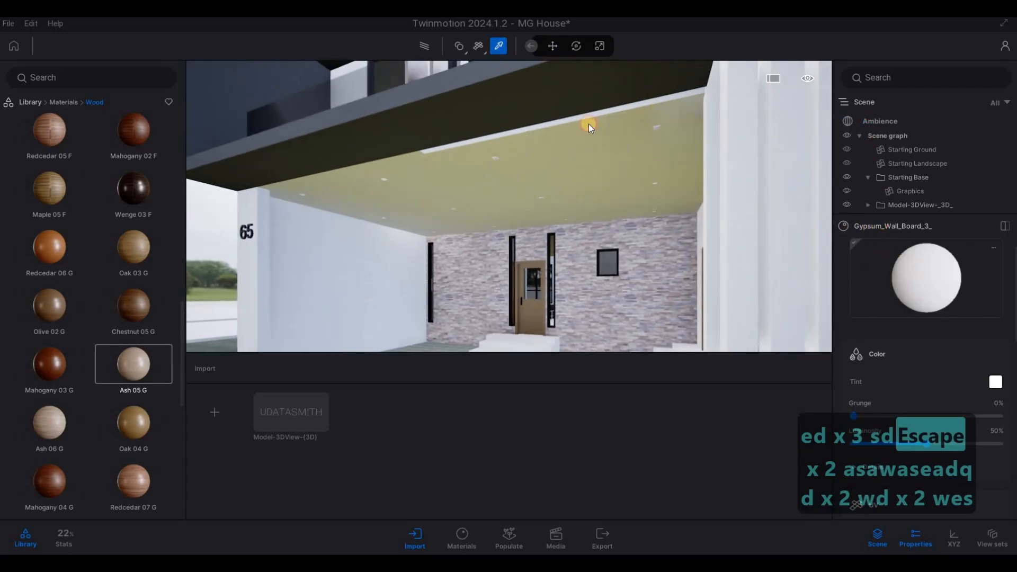
key("w")
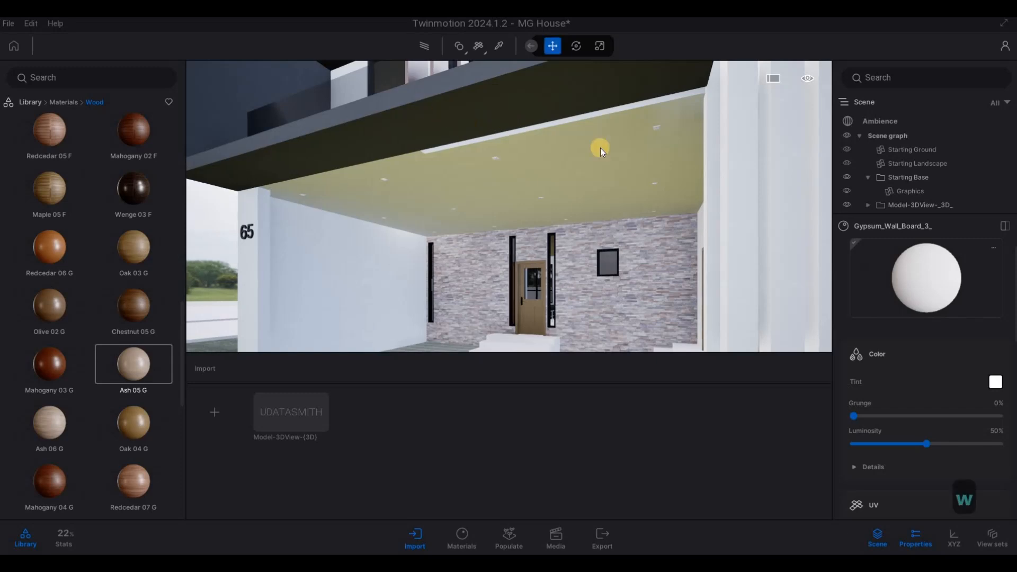
key("w")
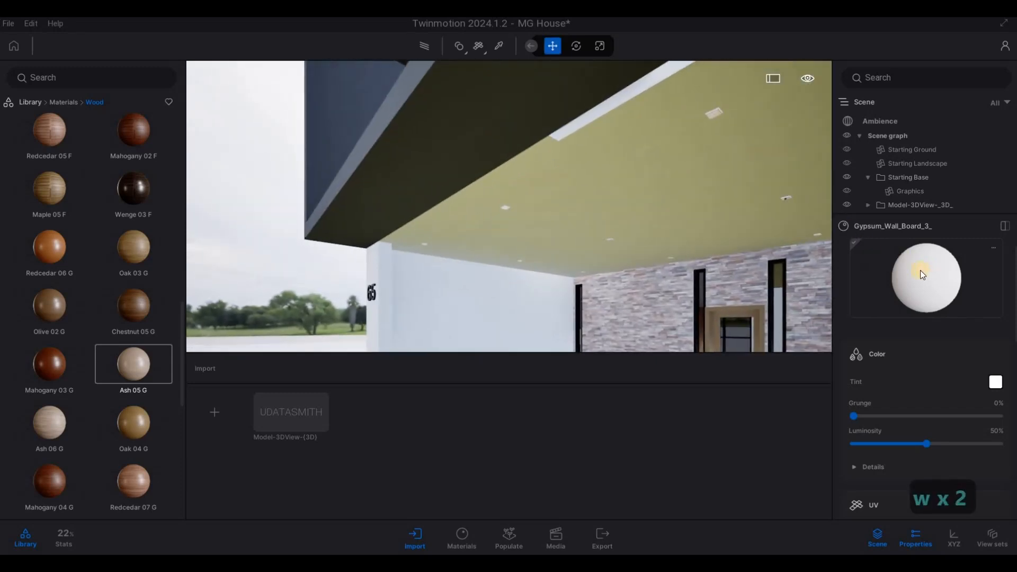
left_click(627, 98)
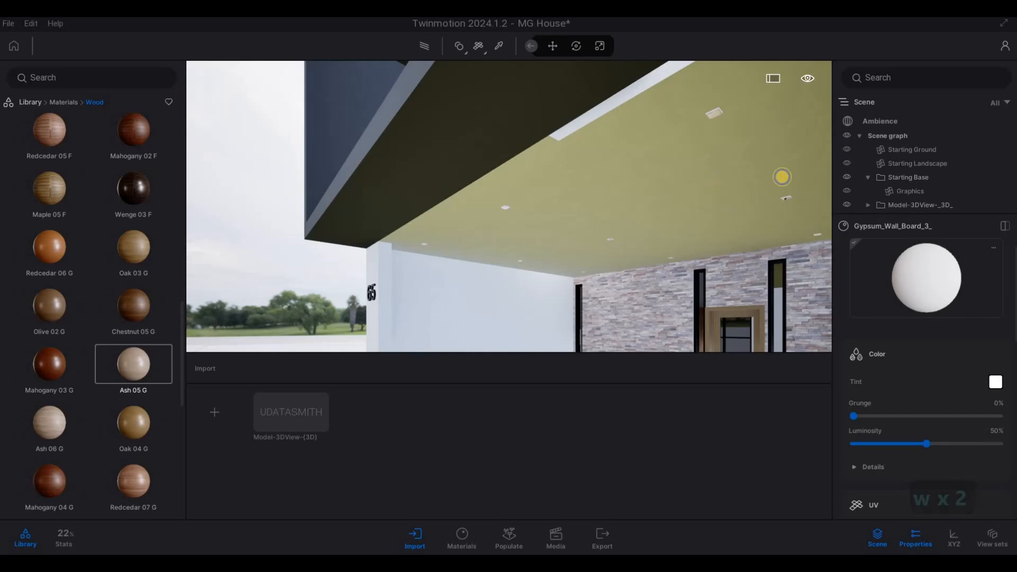
Look over the carport, driveway and front lawns to check which ground surfaces need materials
key("s")
key("a")
key("s")
key("a")
key("q")
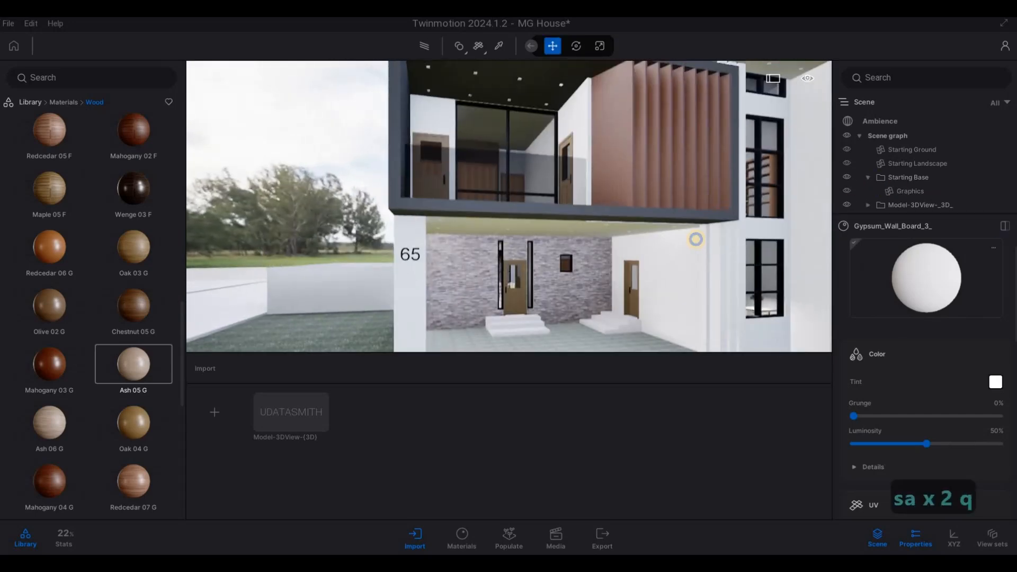
key("e")
key("d")
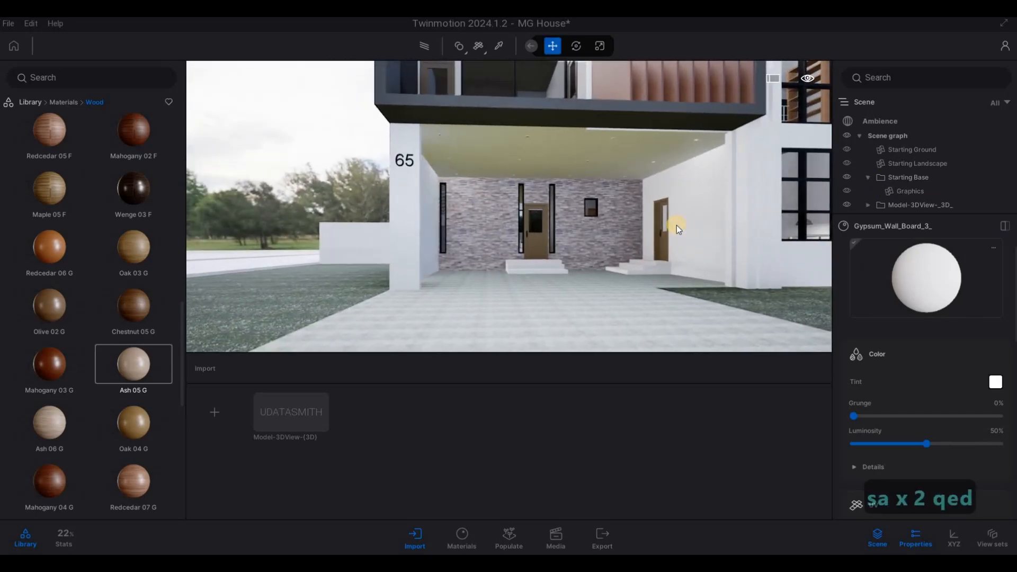
key("s")
key("a")
key("w")
key("w")
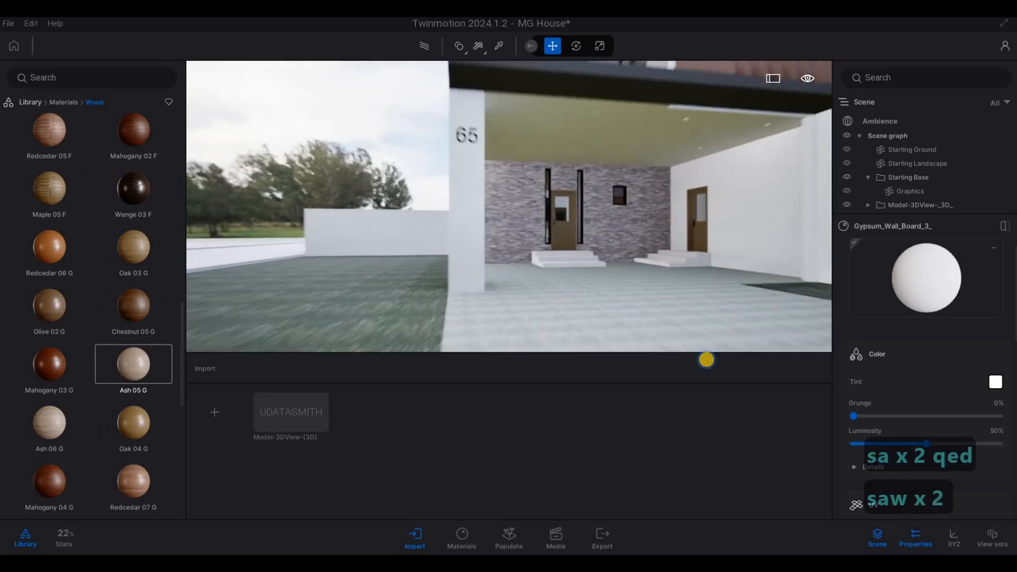
key("w")
key("d")
key("s")
key("q")
key("s")
key("e")
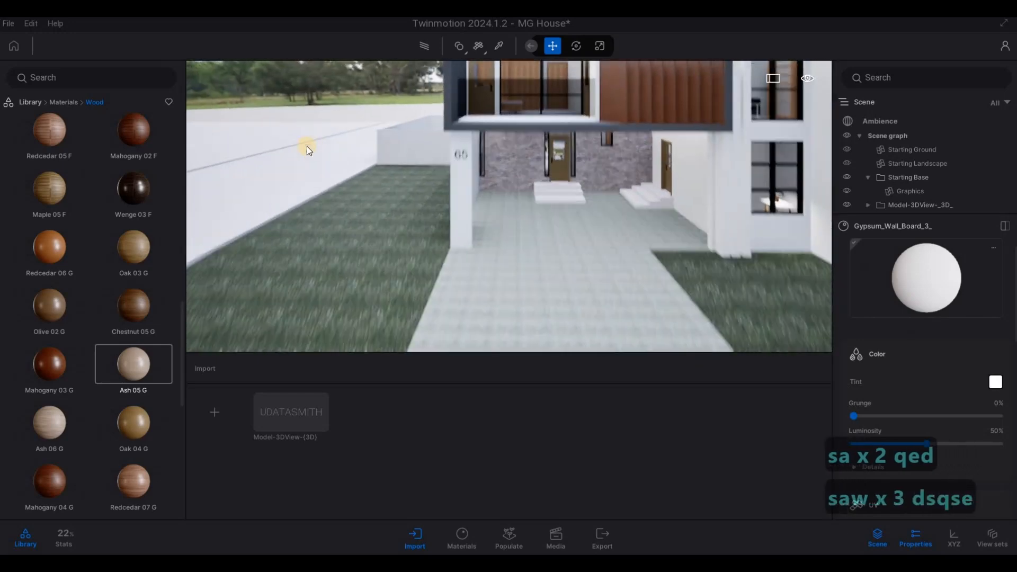
Apply the Grass 4 material from the Nature ground collection to the front lawns
left_click(66, 102)
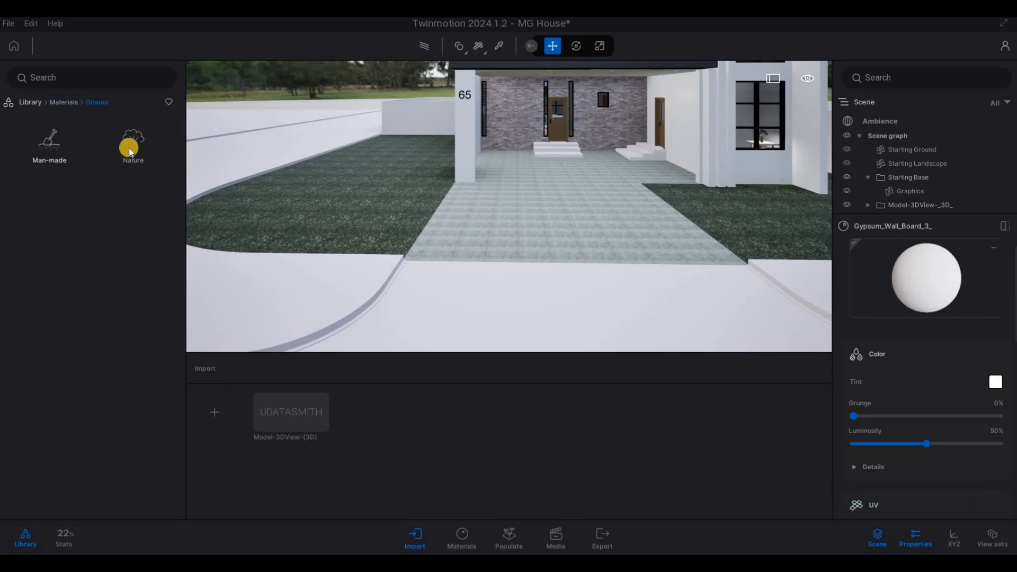
left_click(127, 153)
mouse_move(53, 192)
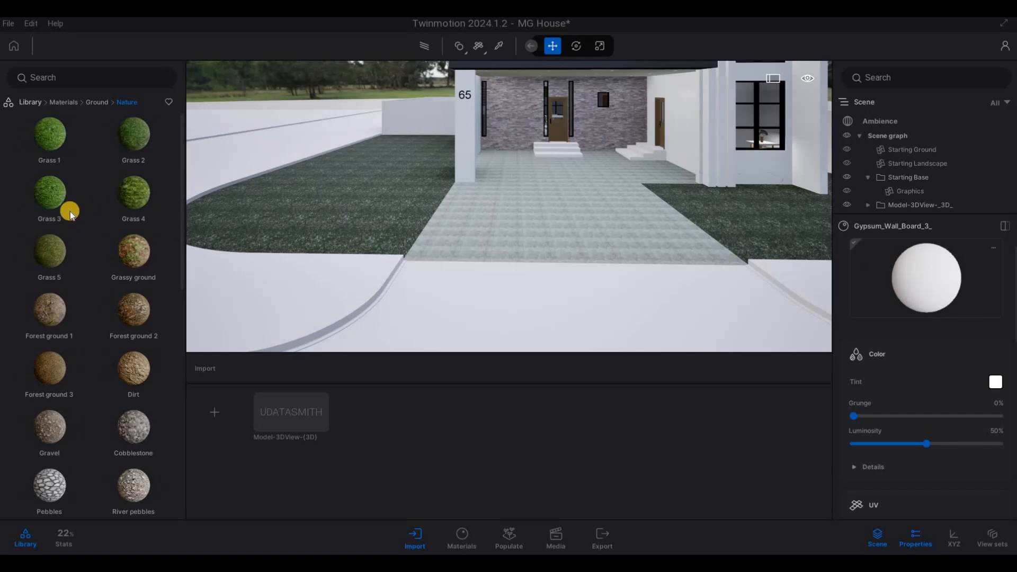
left_click_drag(70, 212, 324, 206)
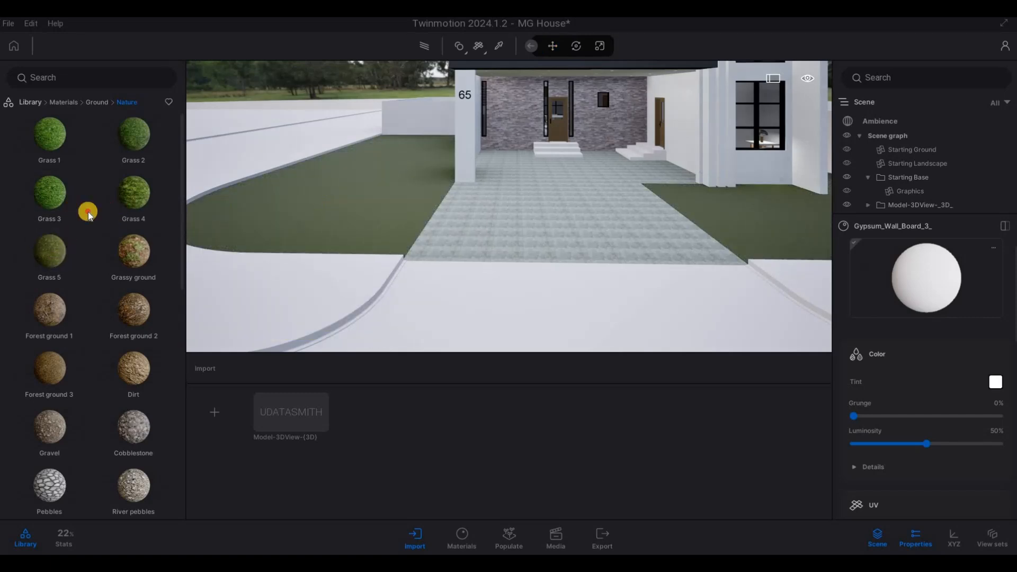
left_click_drag(125, 208, 371, 197)
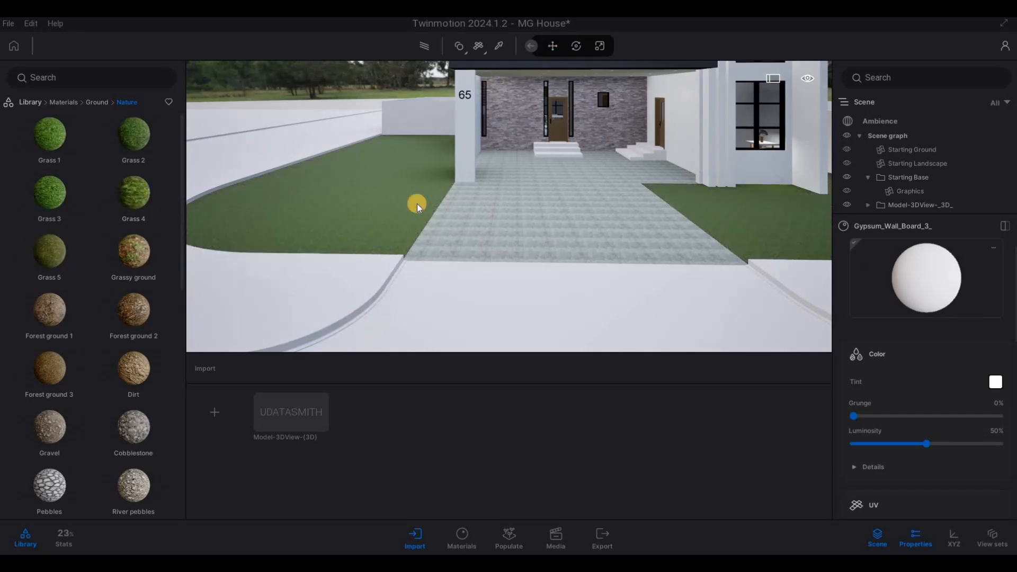
Set the UV scale of the lawn's Grass 4 material to 2.71
left_click(738, 230)
key("s")
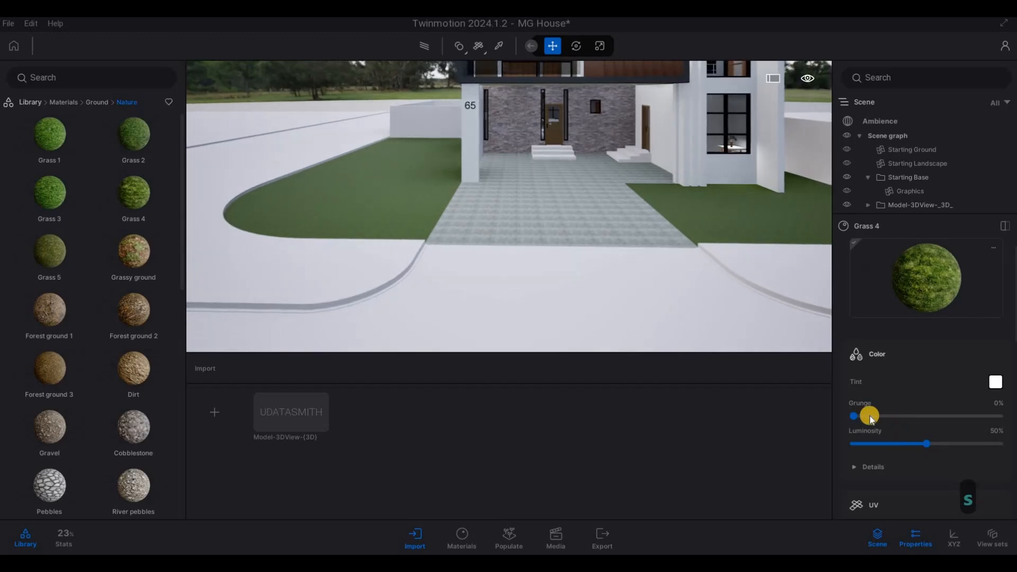
key("w")
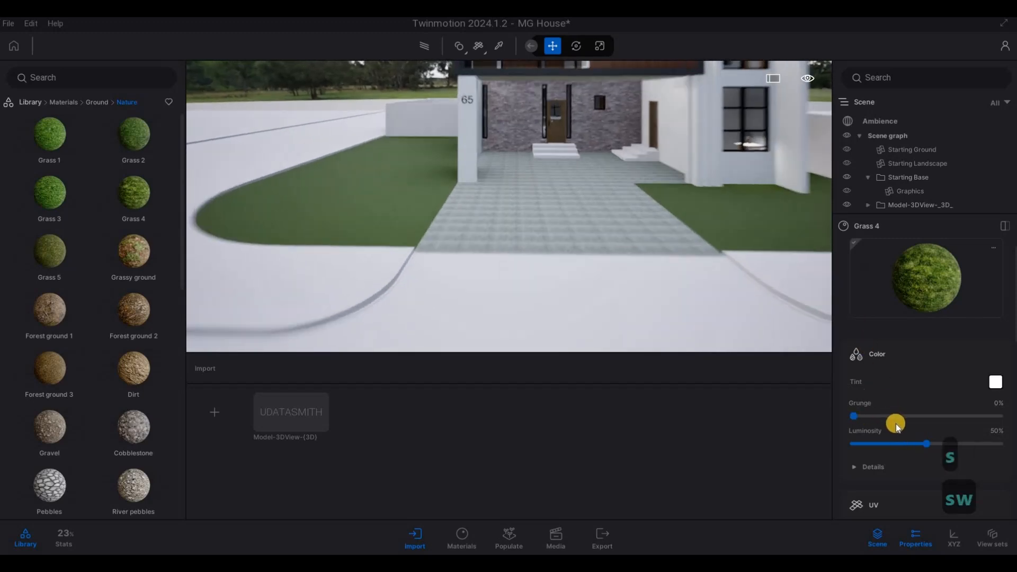
scroll(895, 430, "down", 2)
scroll(887, 456, "down", 2)
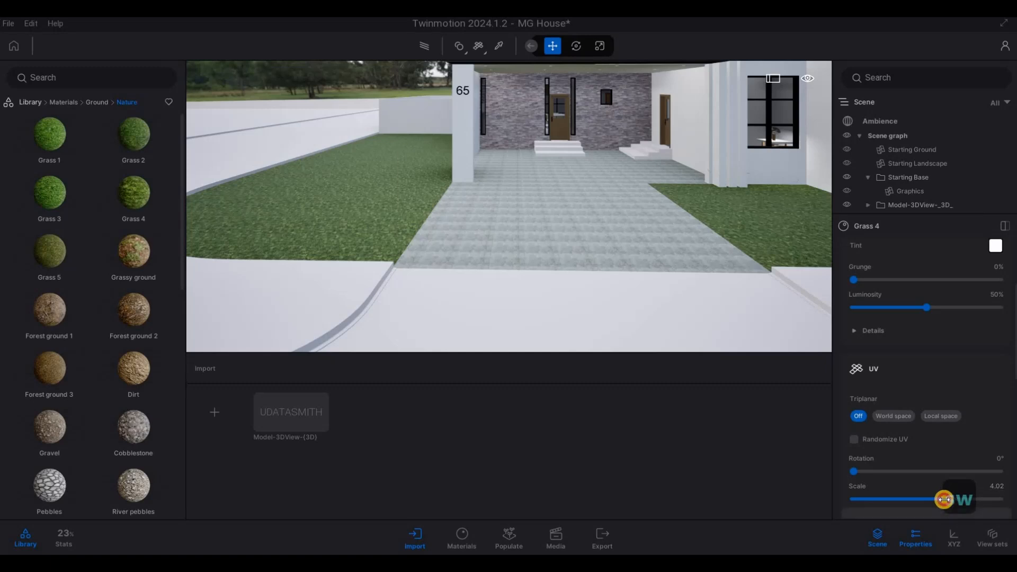
left_click_drag(945, 499, 940, 500)
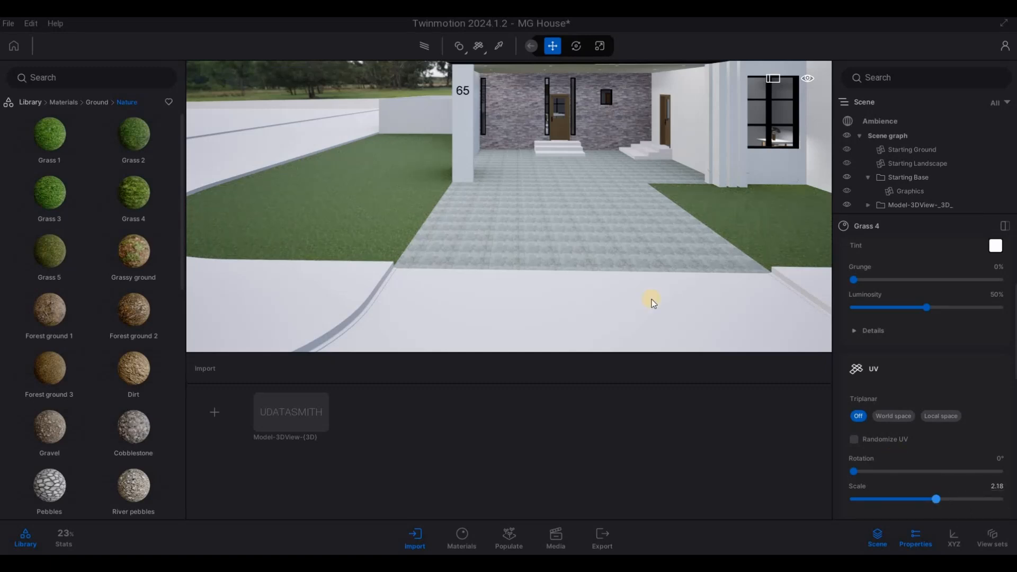
Apply the Concrete road 4 material from the Man-made ground collection to the entrance steps in the carport
key("s")
key("a")
left_click(64, 102)
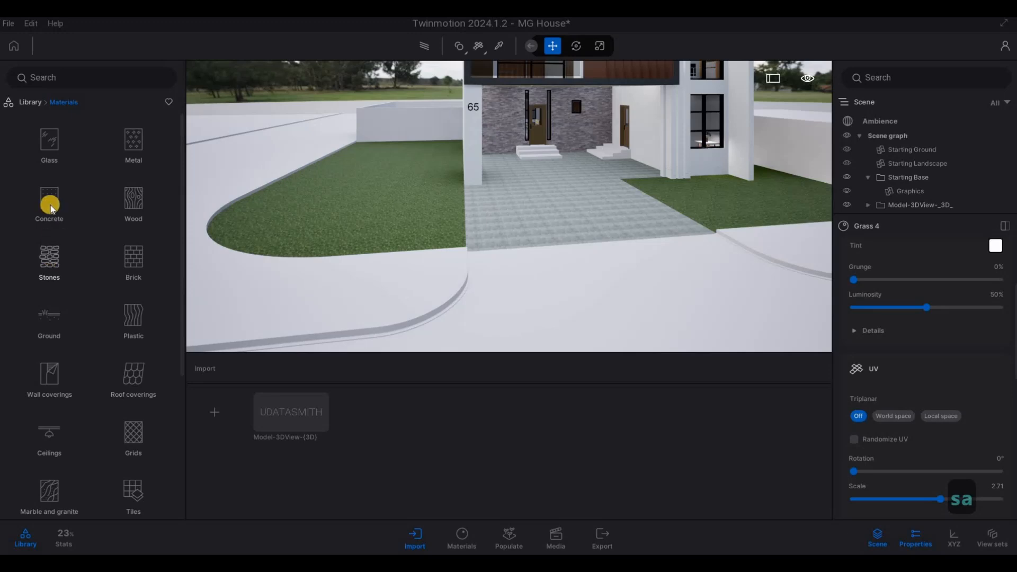
left_click(71, 310)
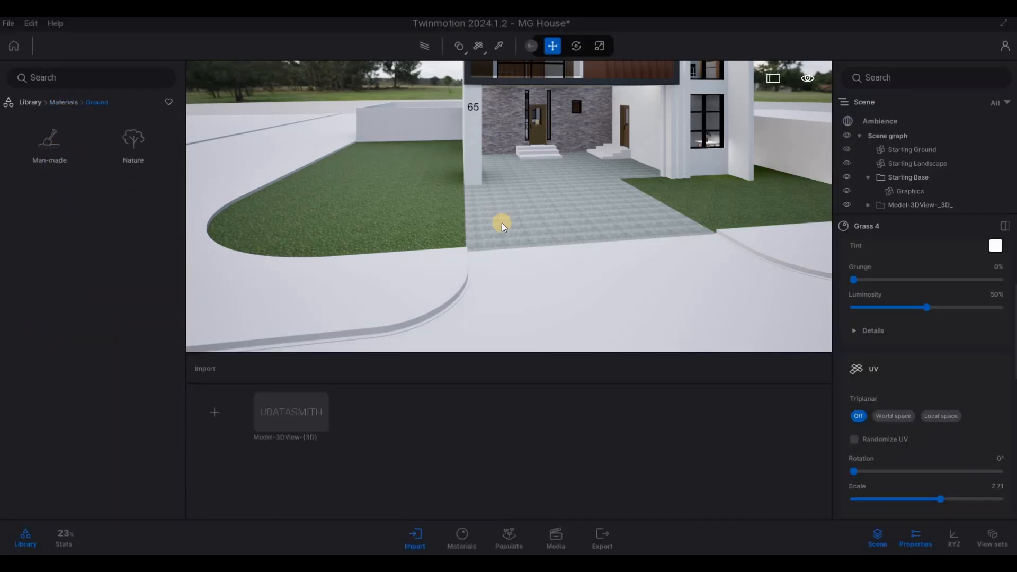
left_click(50, 140)
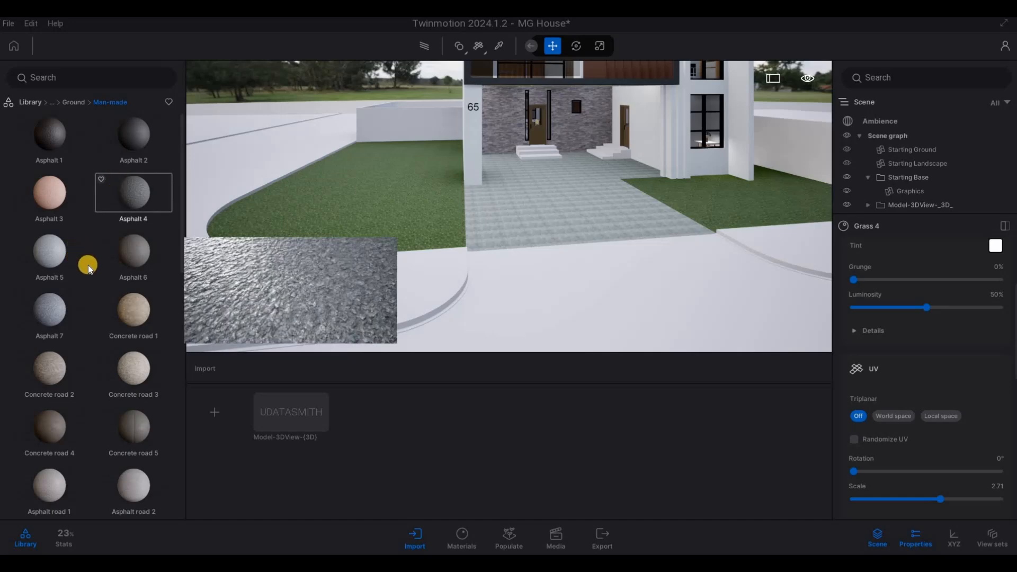
scroll(75, 323, "down", 2)
key("w")
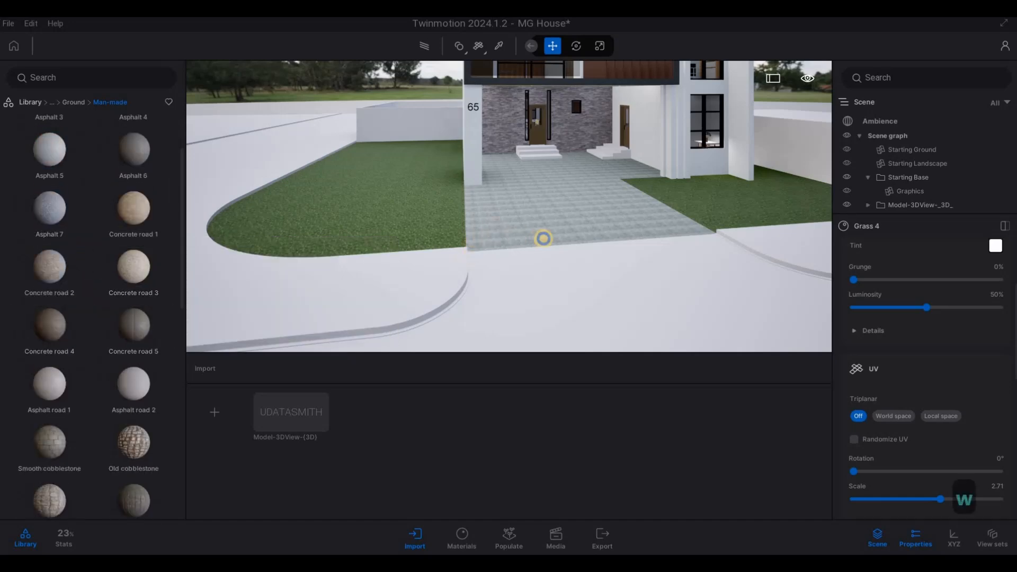
key("w")
key("q")
key("d")
key("w")
mouse_move(61, 336)
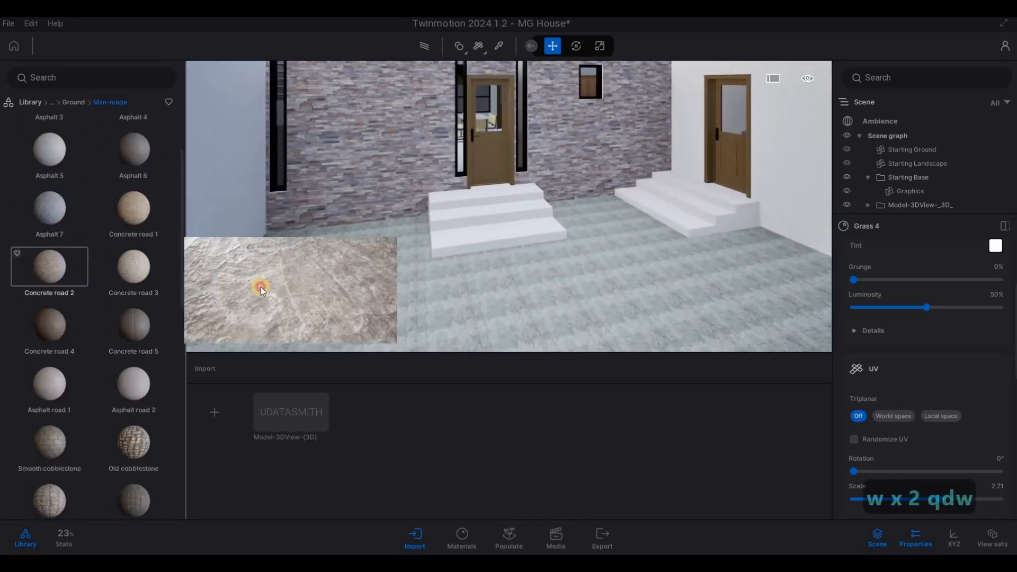
left_click_drag(437, 254, 456, 243)
Apply the Grassy cobblestone material to the driveway and set its UV scale to 8.29
key("s")
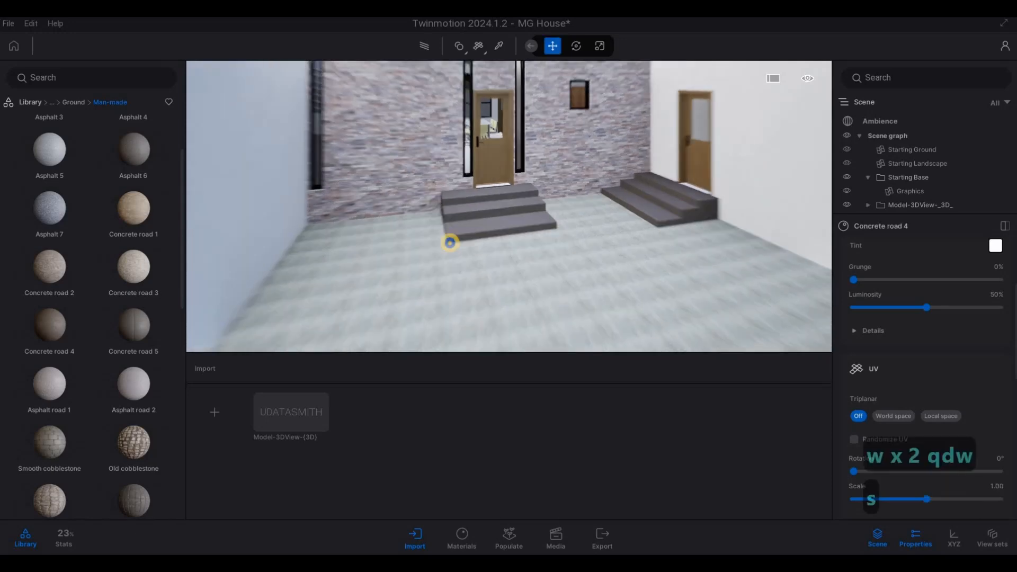
key("d")
key("a")
key("w")
key("e")
key("d")
key("e")
key("a")
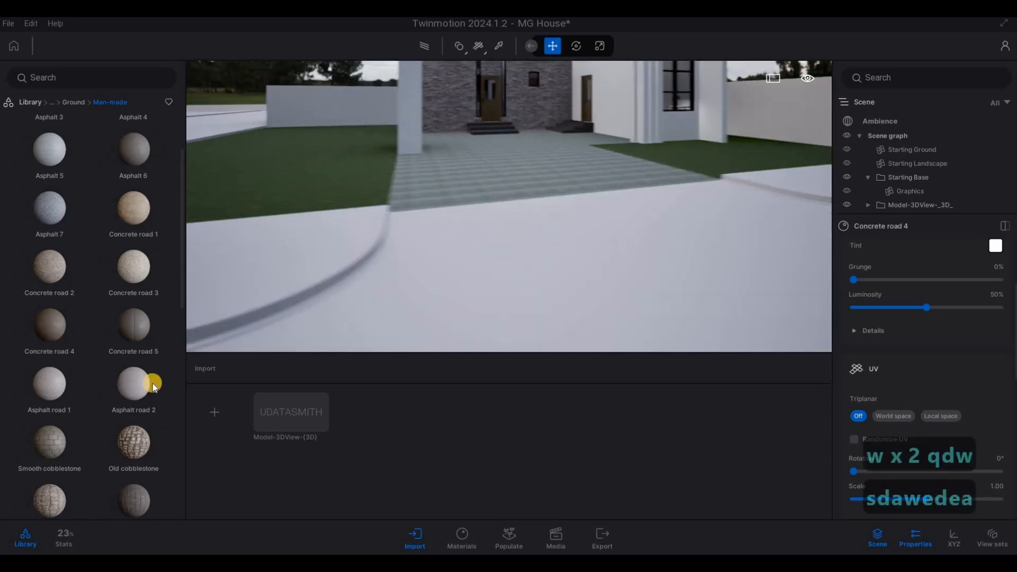
key("q")
mouse_move(160, 389)
scroll(149, 392, "down", 4)
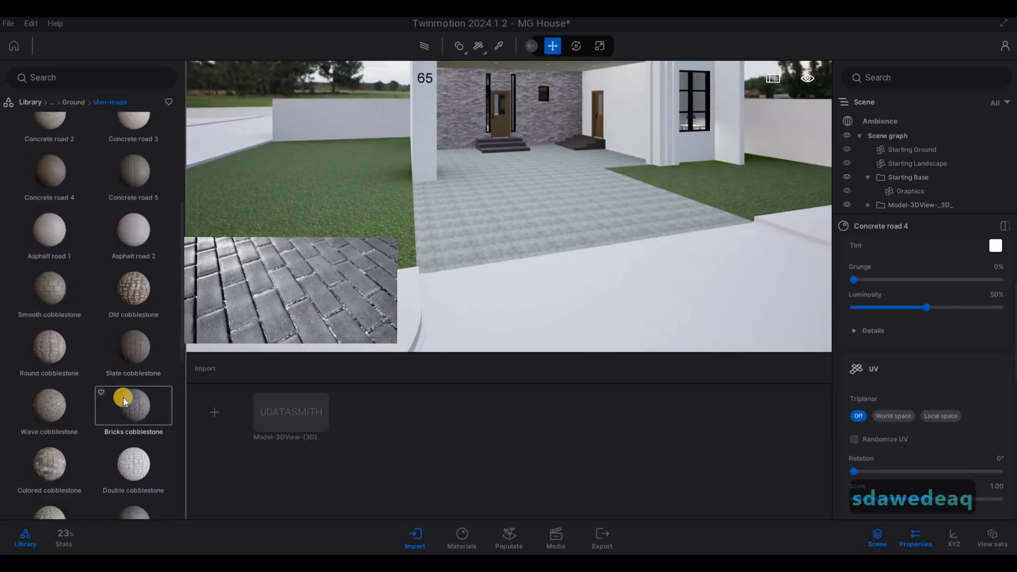
mouse_move(128, 396)
scroll(50, 348, "down", 2)
left_click_drag(86, 333, 673, 298)
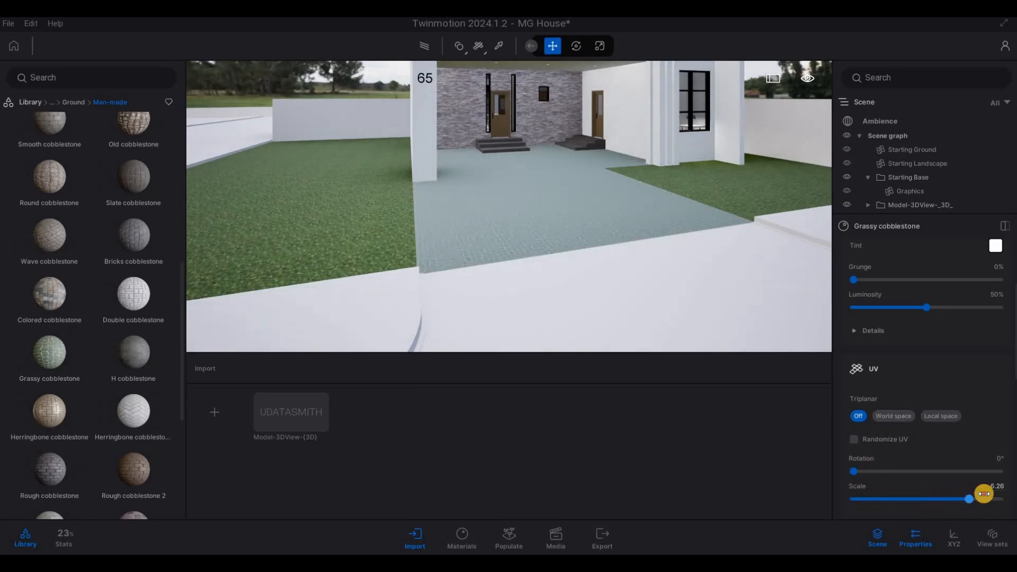
Examine the driveway's cobblestone paving from the carport to the street edge
key("d")
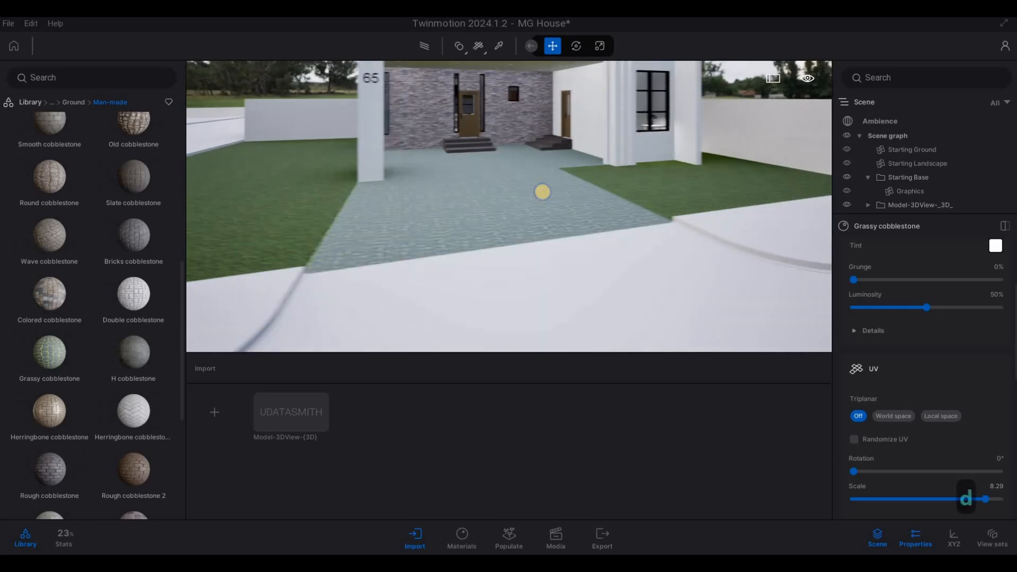
key("w")
key("e")
key("a")
key("q")
key("d")
key("s")
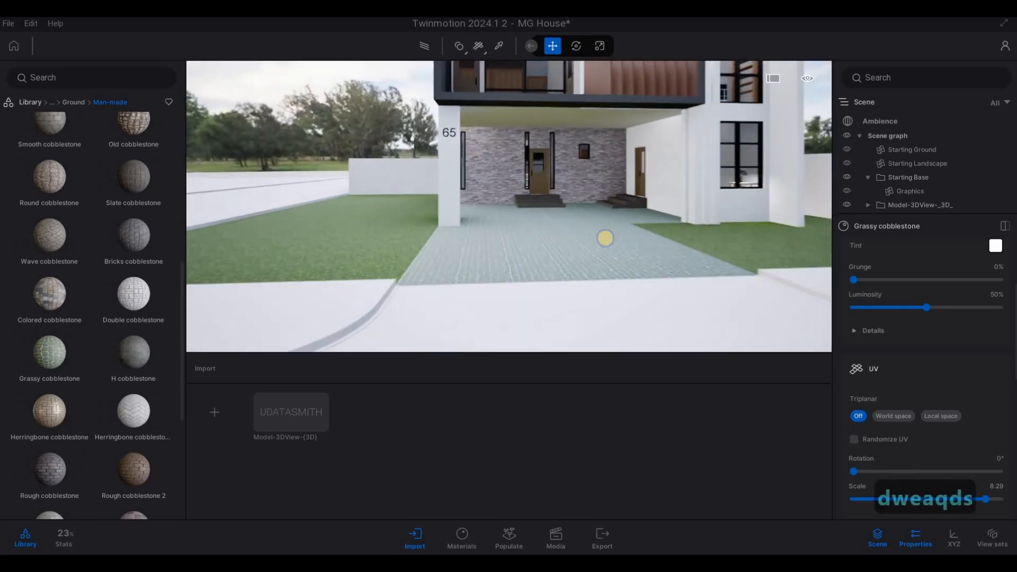
key("s")
key("a")
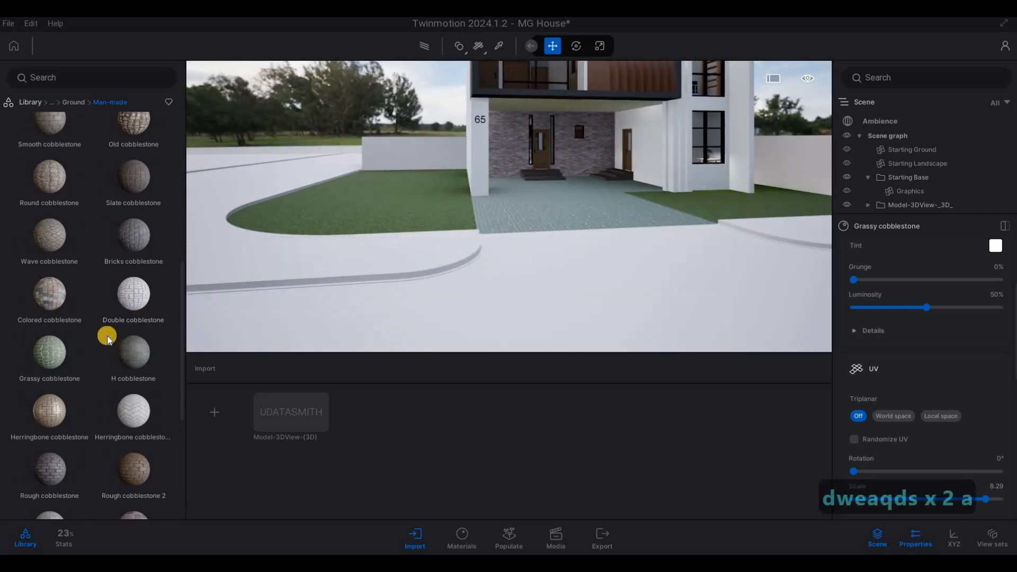
Apply the Concrete road 5 material to the sidewalk around the lawn and set its UV scale to 9.93
scroll(114, 335, "up", 5)
key("a")
key("w")
left_click_drag(149, 299, 580, 341)
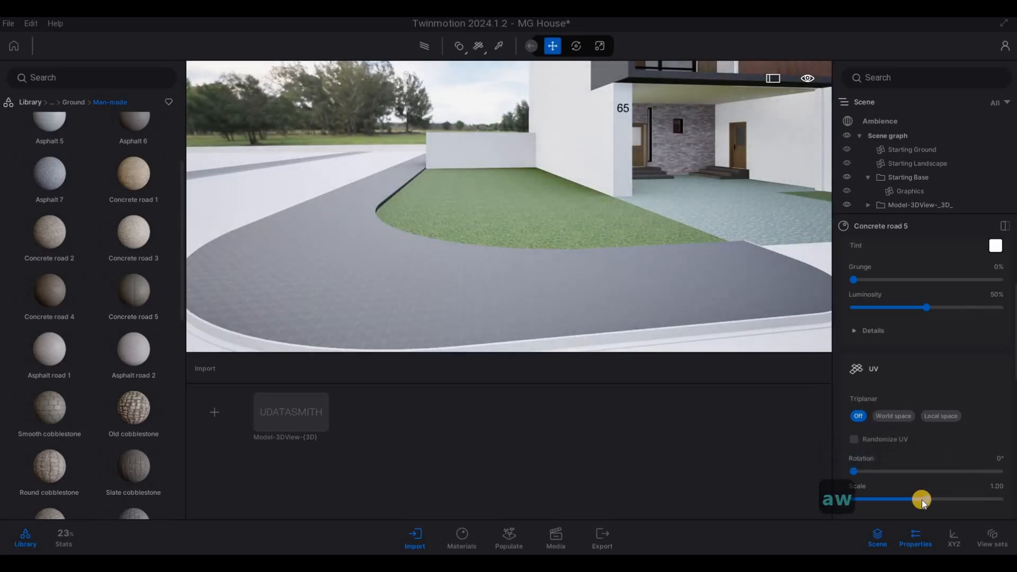
left_click_drag(999, 498, 1001, 498)
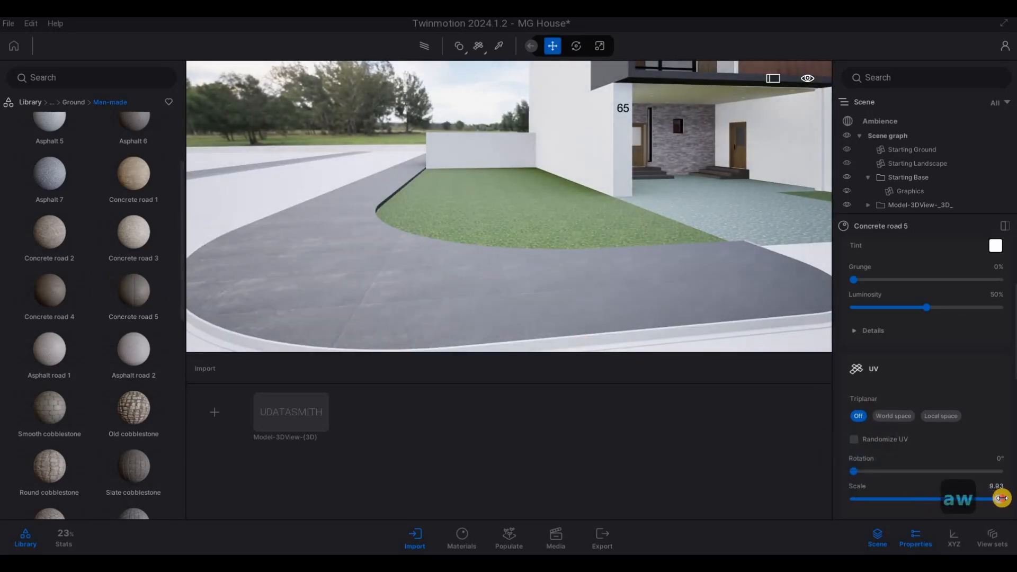
Apply the Concrete road 4 material to the curb along the sidewalk beside the driveway
key("d")
key("s")
key("e")
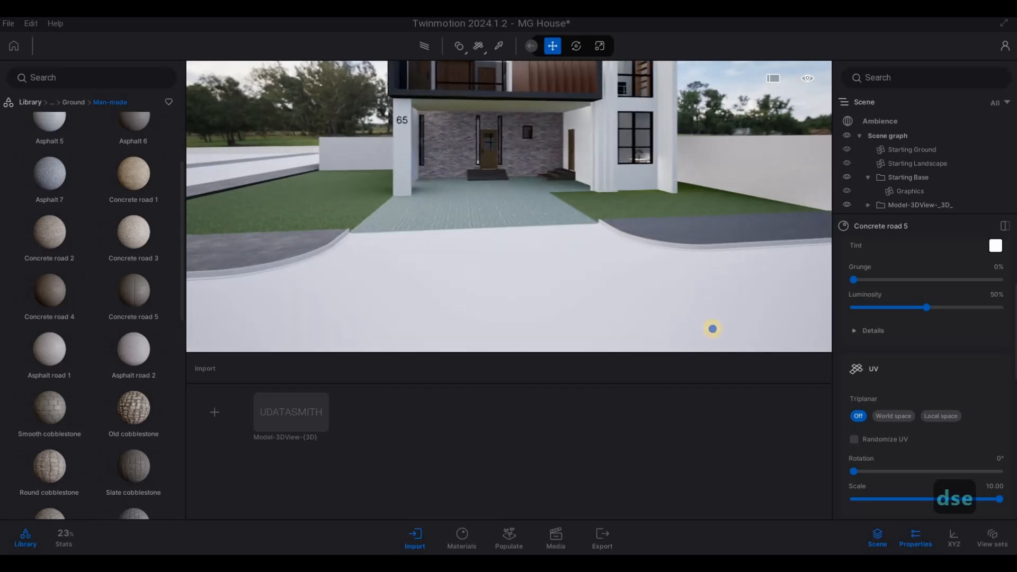
key("q")
key("w")
key("w")
key("w")
key("q")
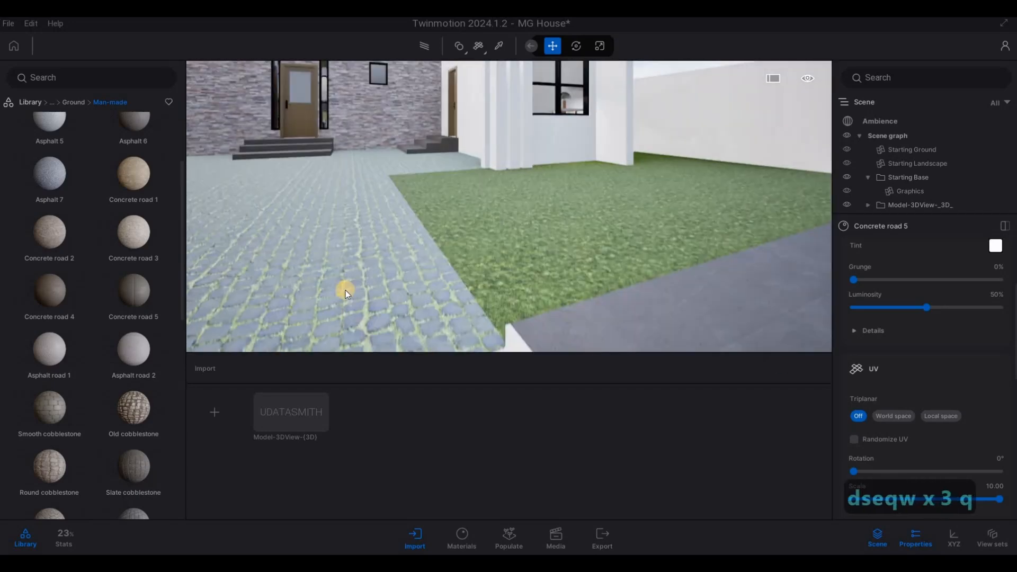
key("s")
left_click_drag(56, 285, 545, 276)
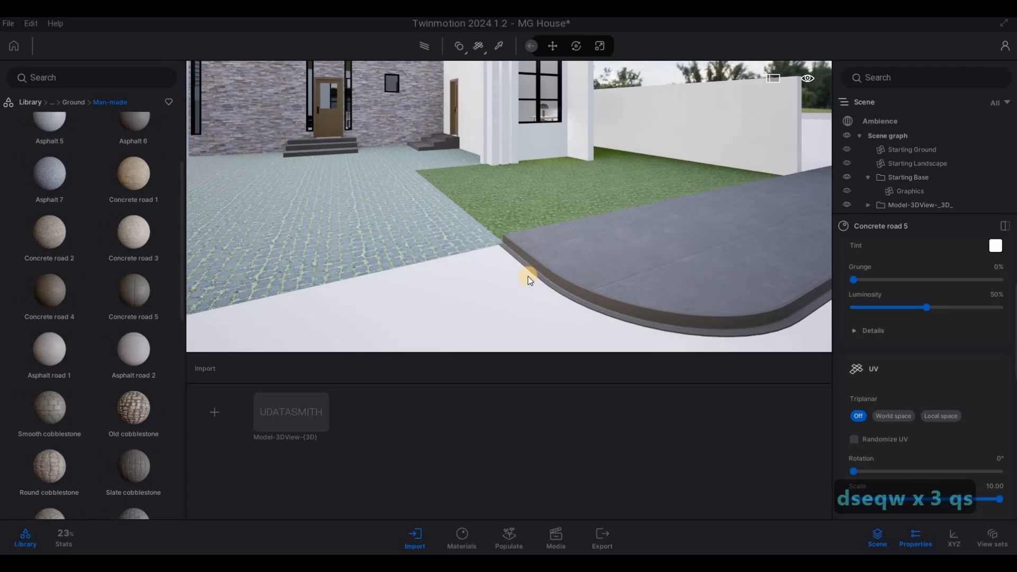
Apply the Double cobblestone material to the street in front of the driveway and set its UV scale to 8.23
key("s")
key("s")
key("s")
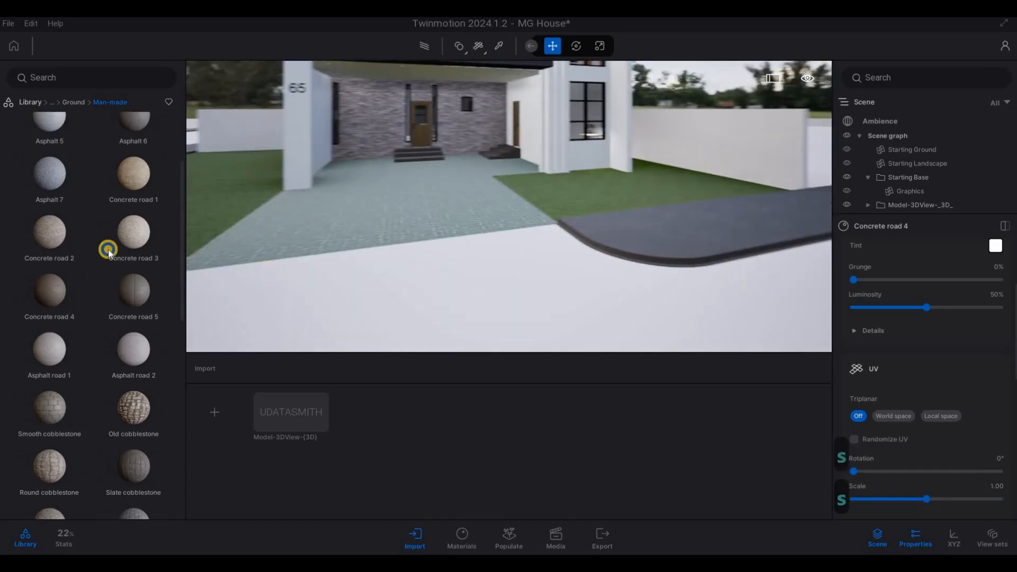
scroll(107, 309, "down", 3)
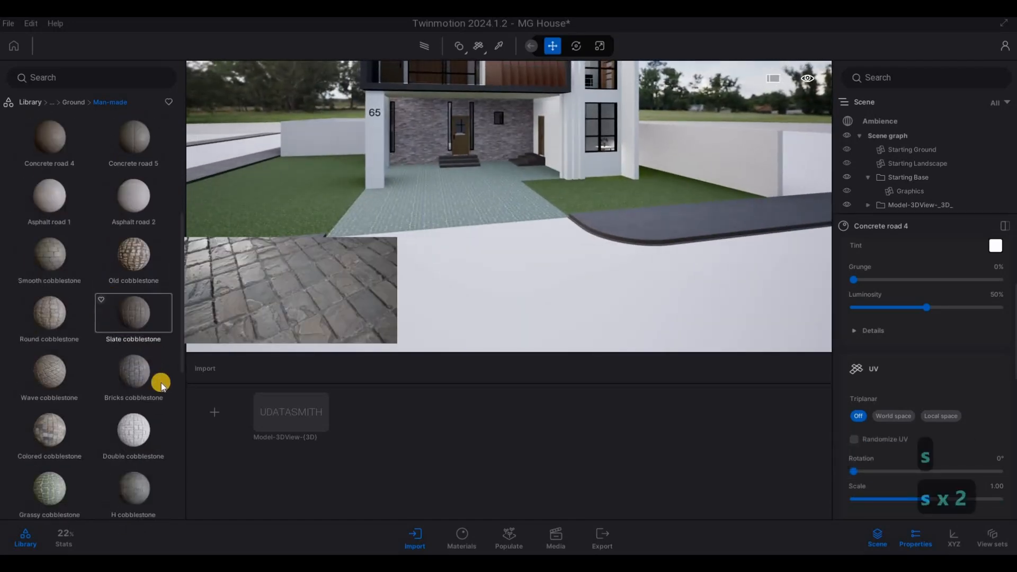
left_click_drag(478, 334, 479, 333)
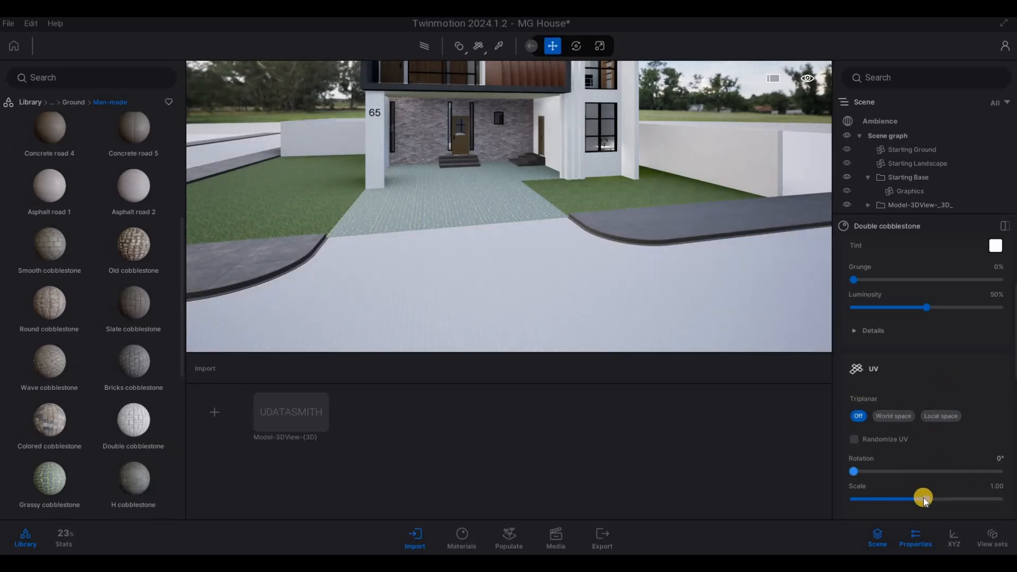
left_click_drag(984, 494, 984, 494)
Examine the street paving and the house's front facade from several angles
key("a")
right_click_drag(679, 183, 751, 102)
key("e")
key("d")
key("a")
key("a")
key("d")
key("d")
key("a")
key("a")
key("a")
key("a")
Lighten the tint of the window frames' Brushed aluminium 01 material to a neutral grey
key("w")
key("w")
key("d")
key("d")
key("w")
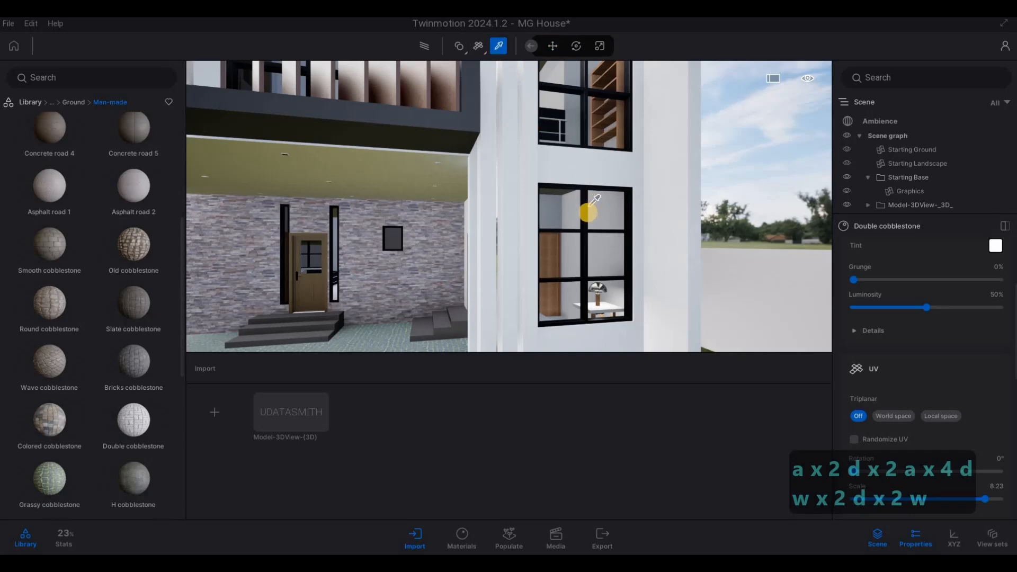
left_click(592, 215)
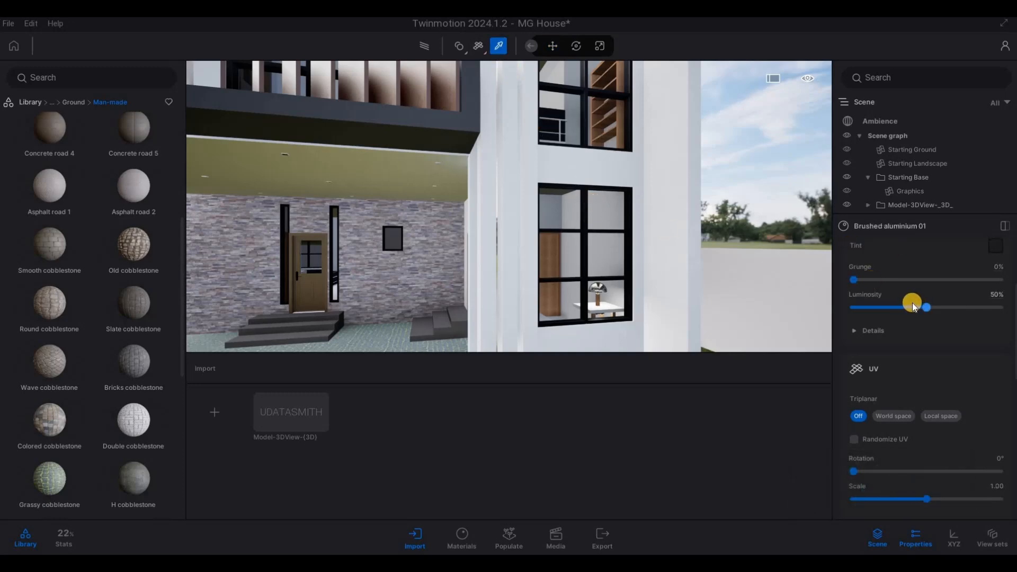
scroll(913, 307, "up", 3)
left_click(937, 355)
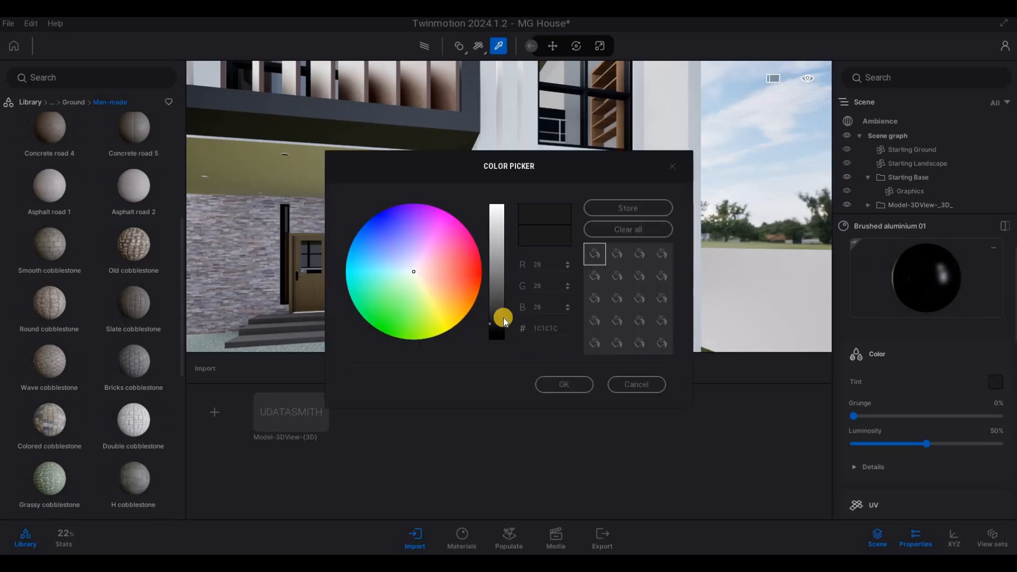
left_click_drag(499, 309, 501, 302)
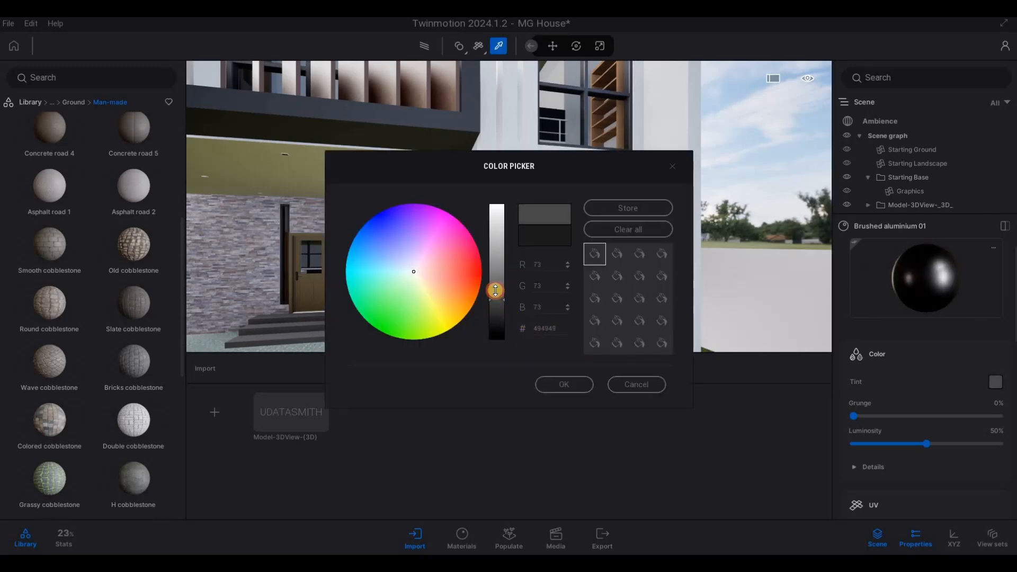
left_click(568, 382)
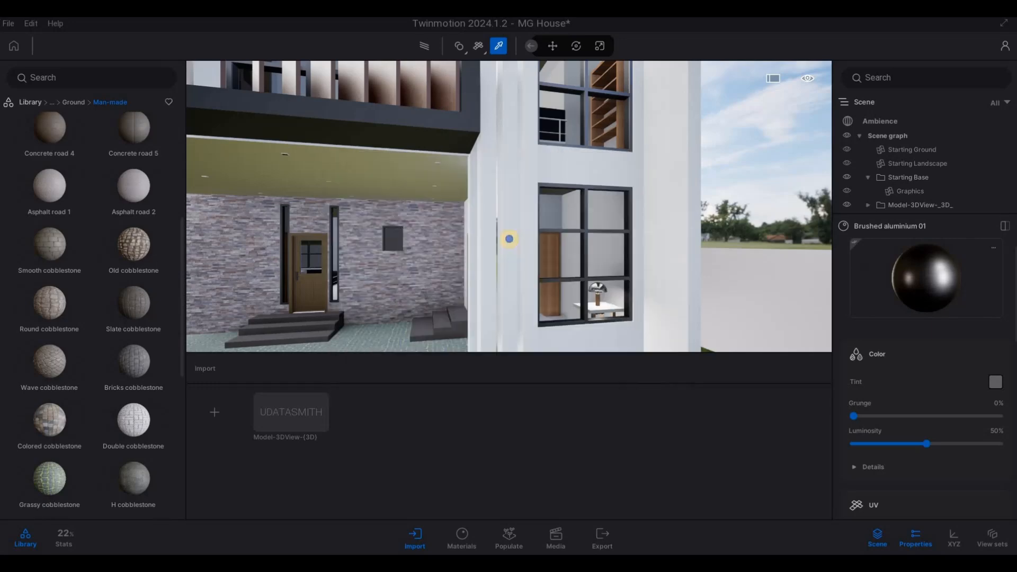
Examine the front facade's window and door frames from the street
key("s")
key("a")
key("e")
key("s")
key("d")
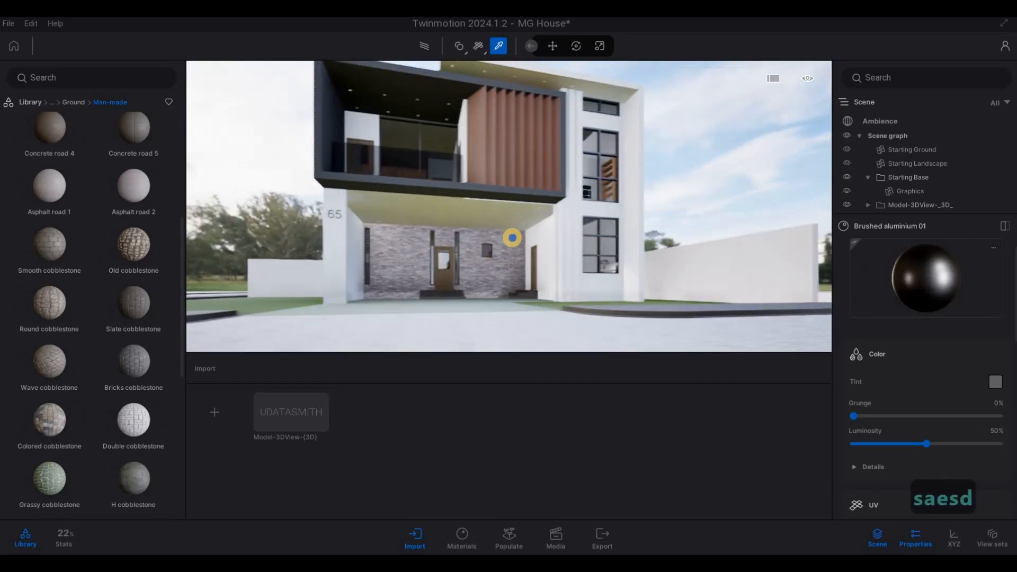
key("q")
key("a")
key("a")
key("w")
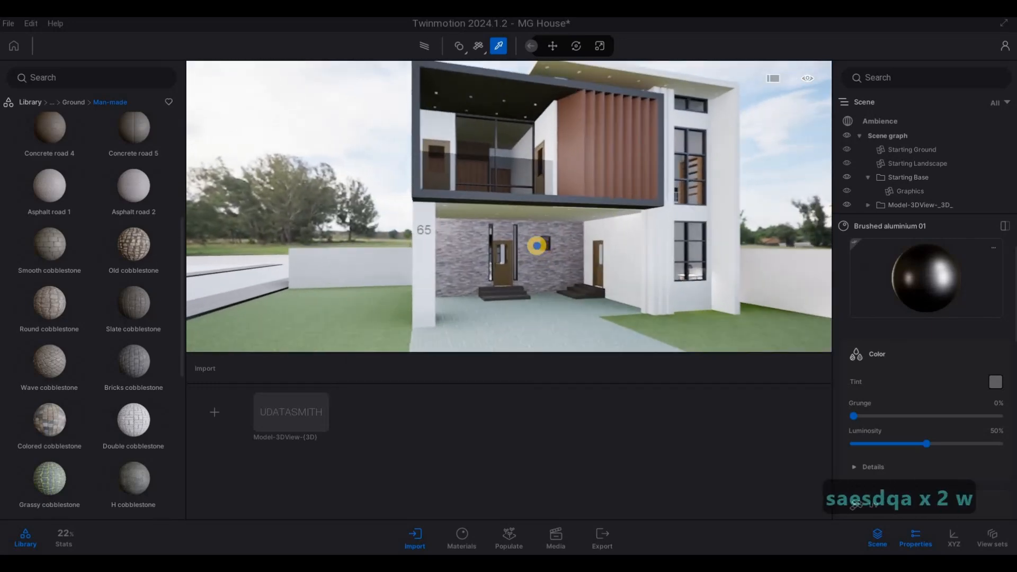
key("s")
key("d")
key("e")
right_click_drag(522, 231, 535, 256)
Apply the Neon 01 material from the Neons collection to the recessed lights in the balcony ceiling
key("w")
key("w")
key("w")
key("w")
key("w")
key("w")
key("w")
key("q")
key("w")
key("w")
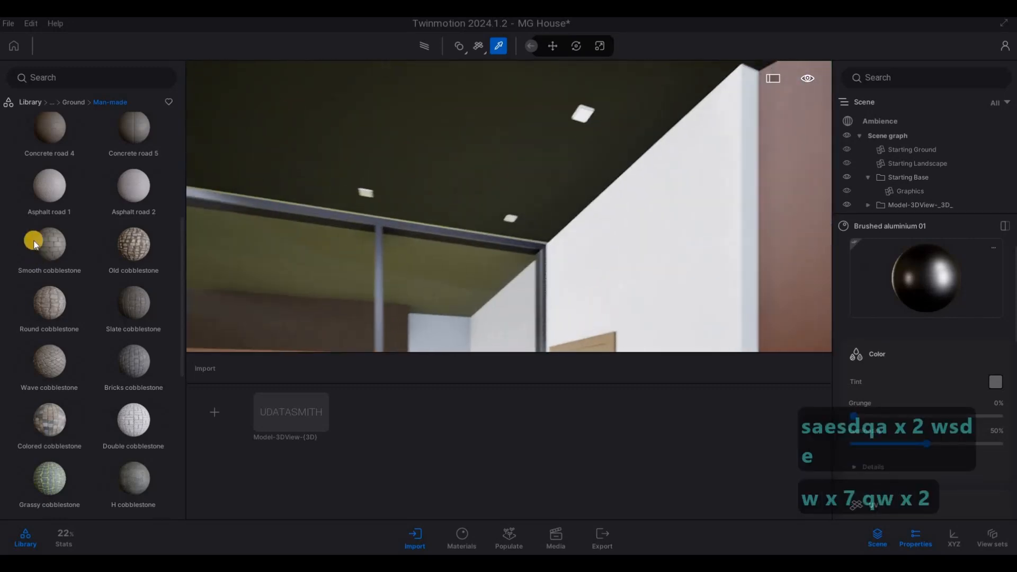
left_click(32, 102)
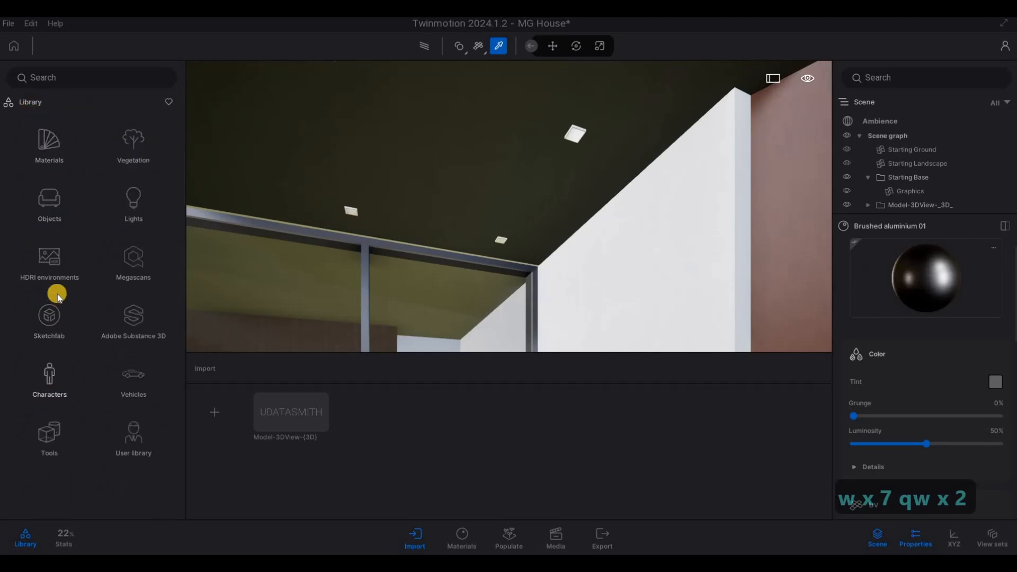
left_click(54, 159)
scroll(49, 424, "down", 5)
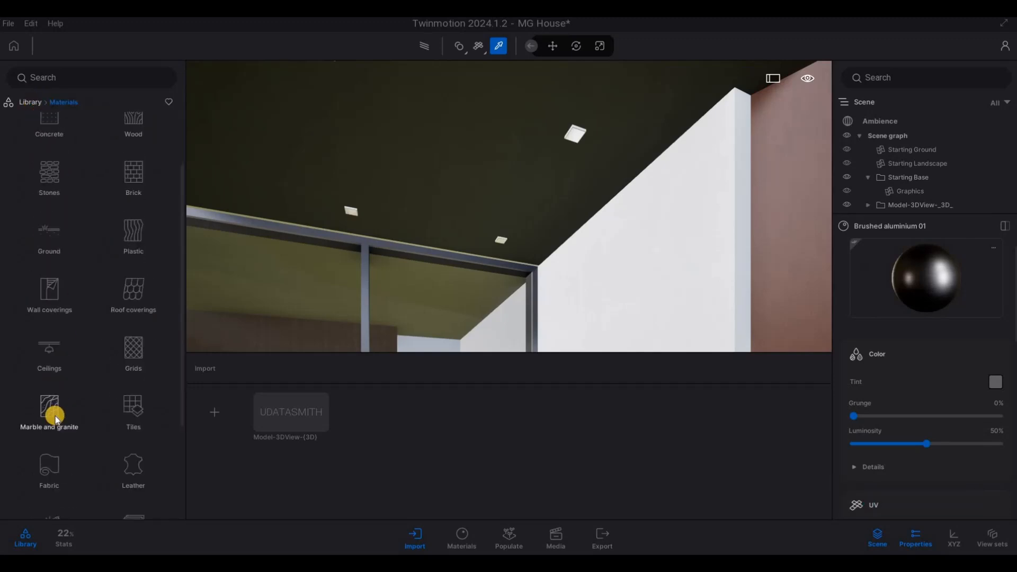
left_click(47, 427)
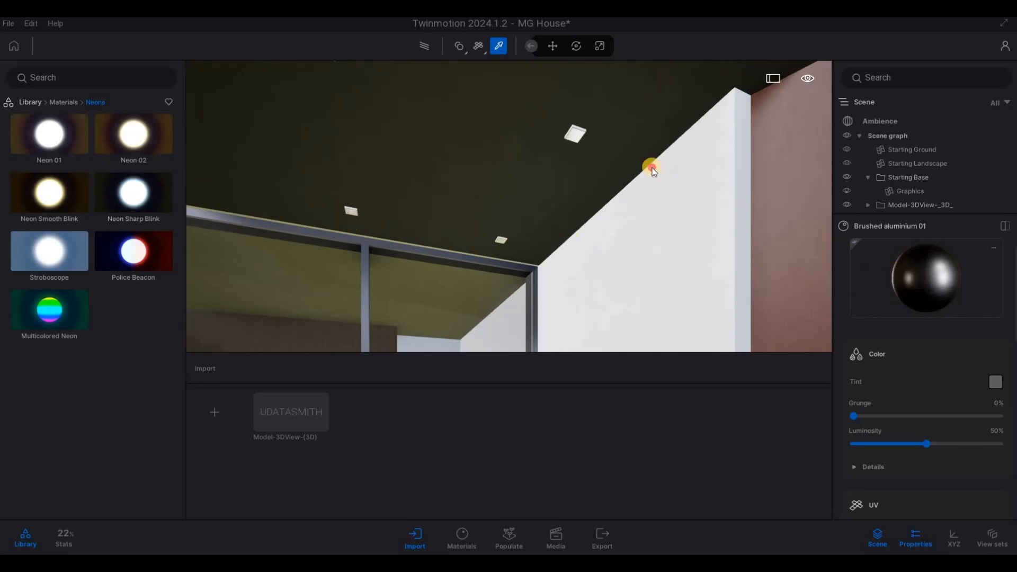
left_click(587, 138)
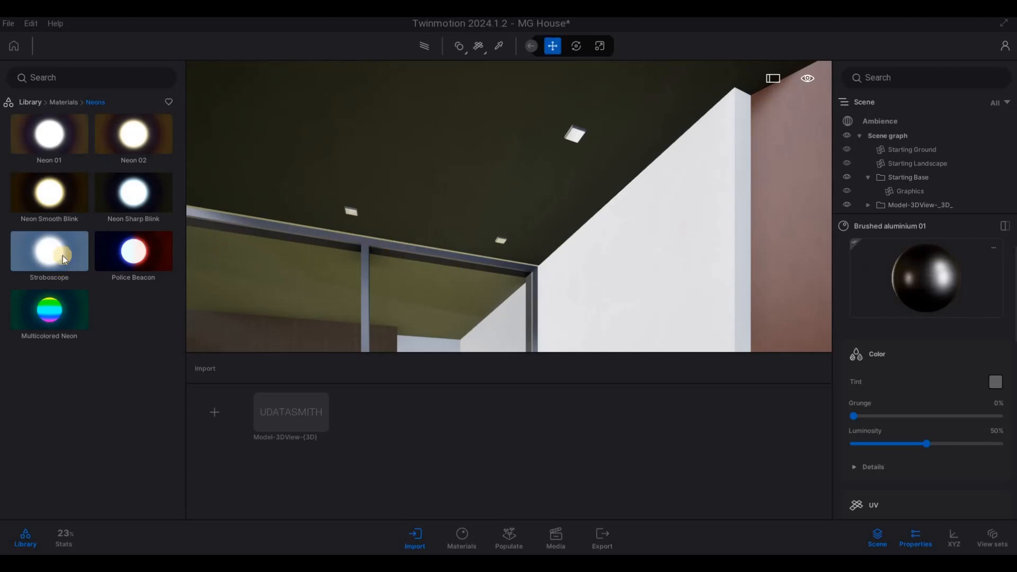
left_click(67, 148)
left_click_drag(462, 140, 574, 138)
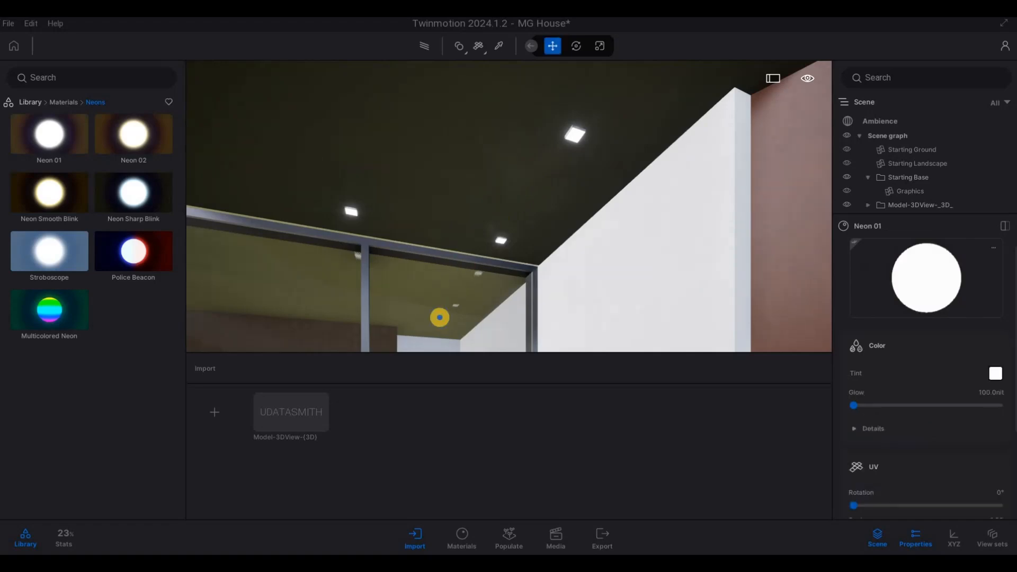
Examine the recessed lights in the carport ceiling and the wall beside the ground-floor window
key("s")
key("d")
key("e")
key("d")
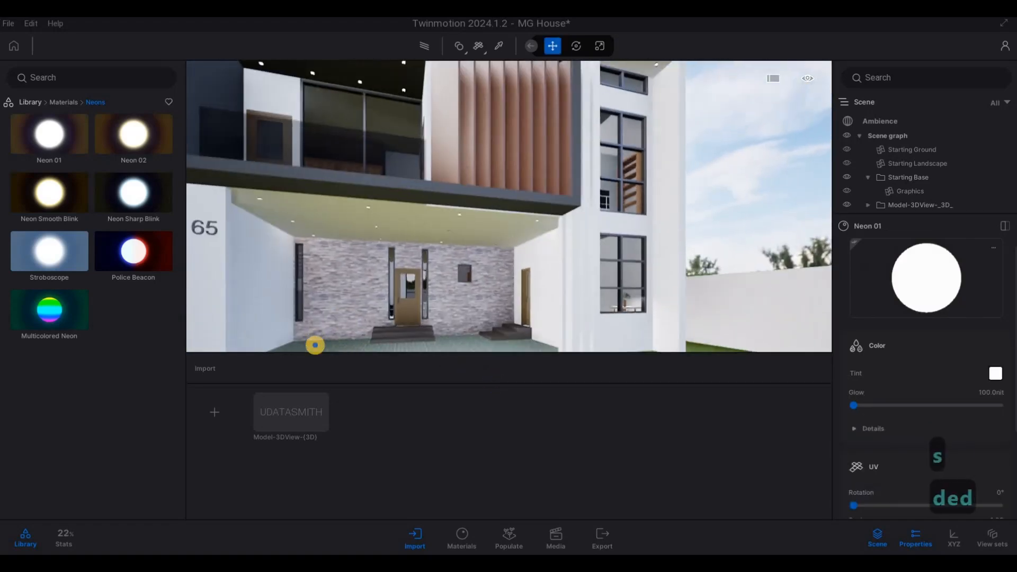
key("w")
key("w")
key("w")
key("w")
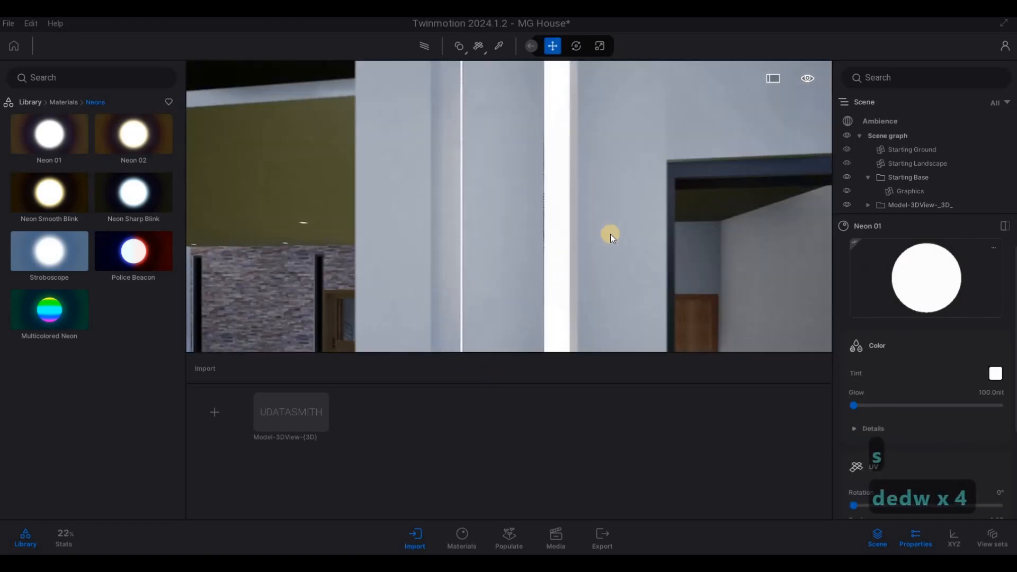
key("a")
key("d")
key("s")
key("a")
key("s")
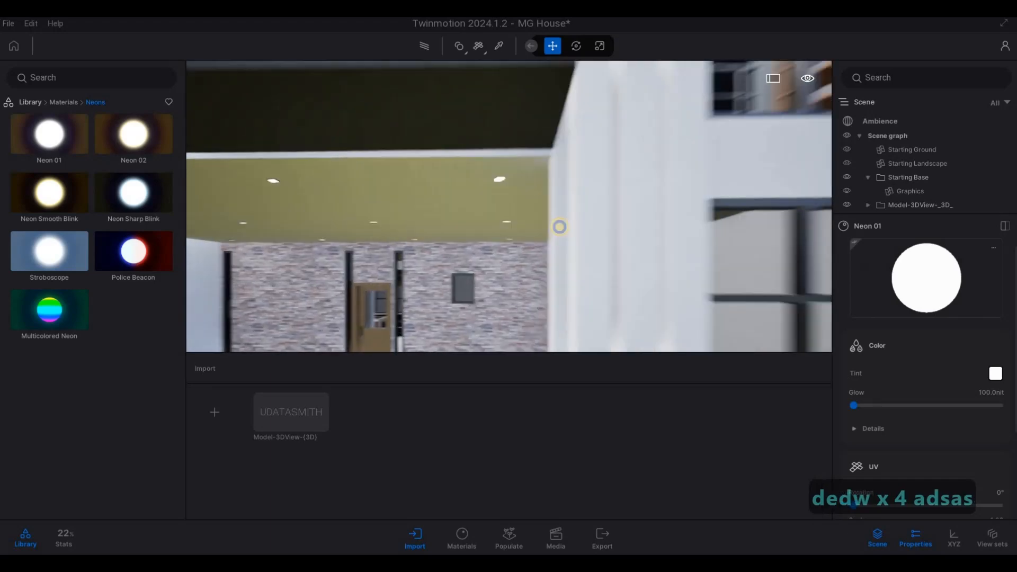
key("d")
key("a")
key("s")
key("d")
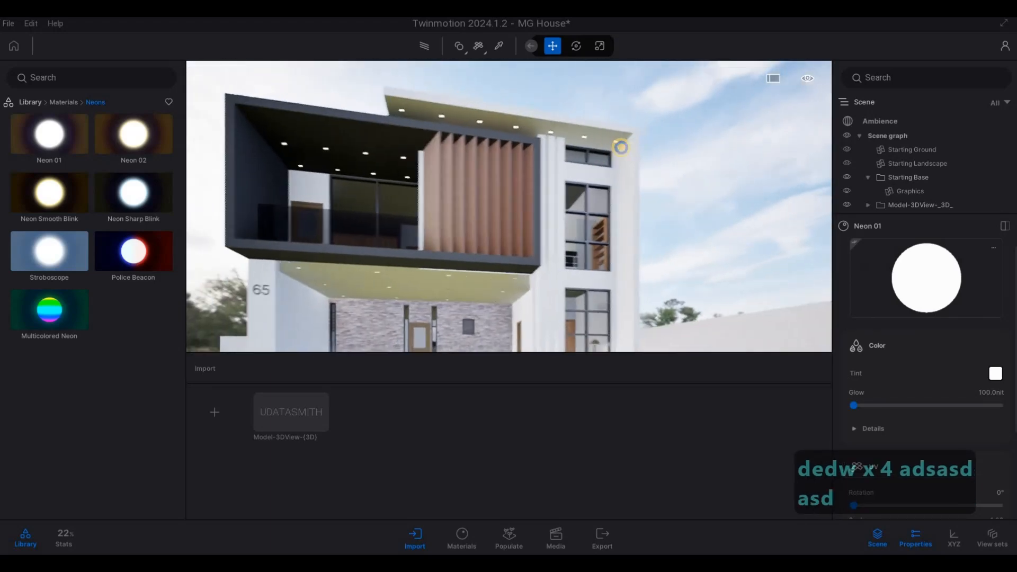
Examine the whole front facade, the driveway, the lawn and the sidewalk paving
key("a")
key("s")
key("e")
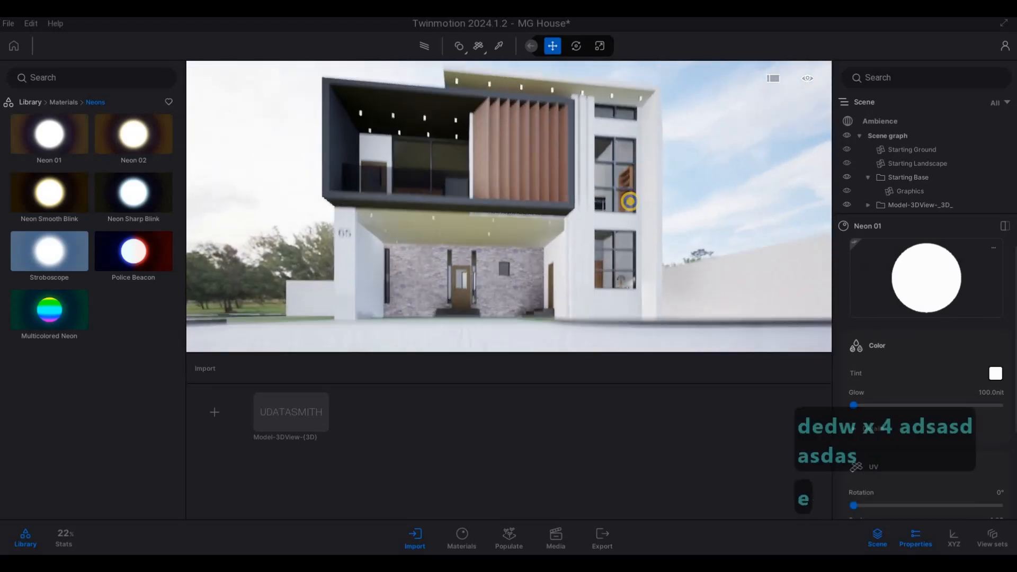
key("w")
key("q")
key("a")
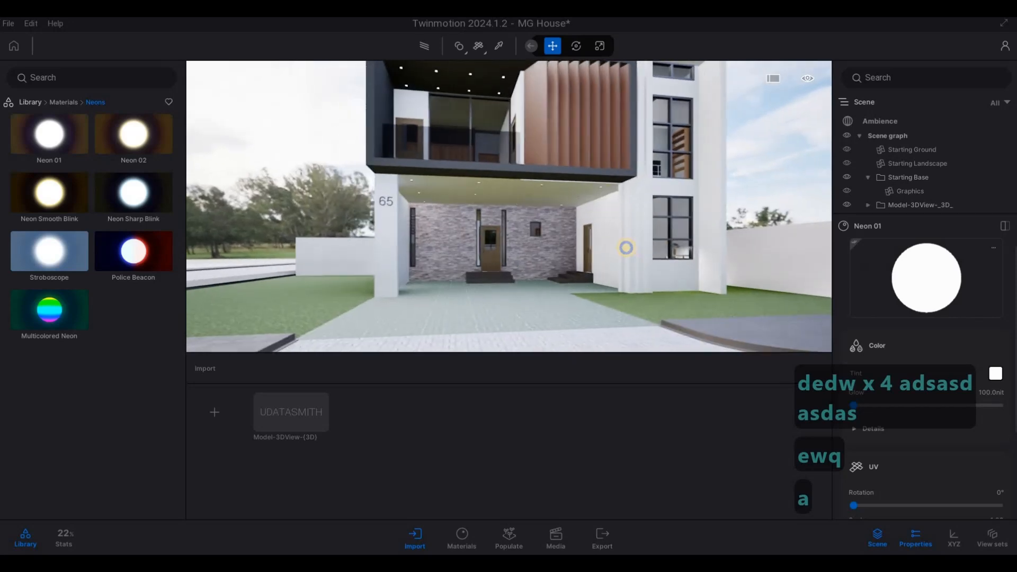
key("e")
key("w")
key("q")
key("d")
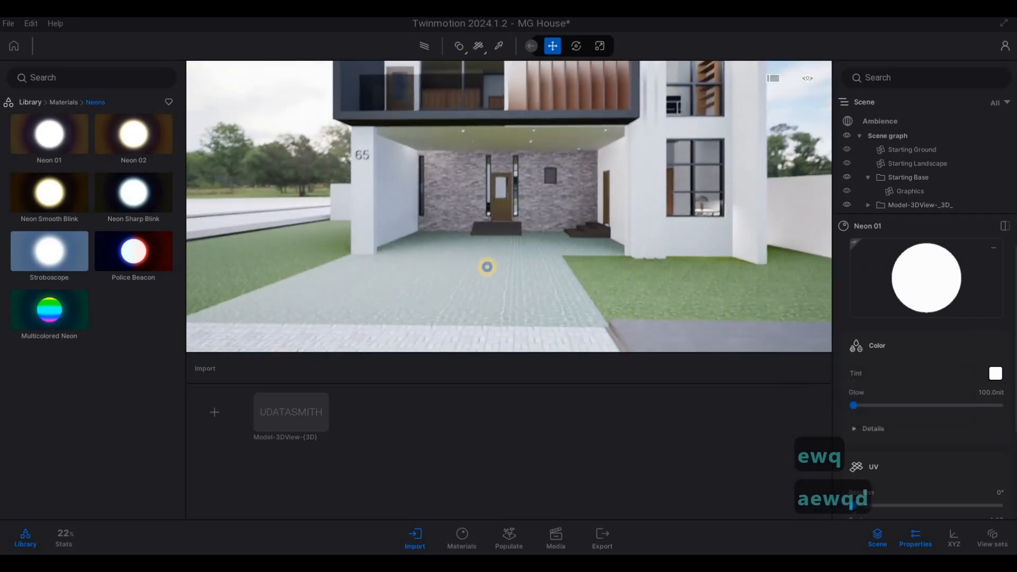
key("a")
key("a")
key("a")
key("w")
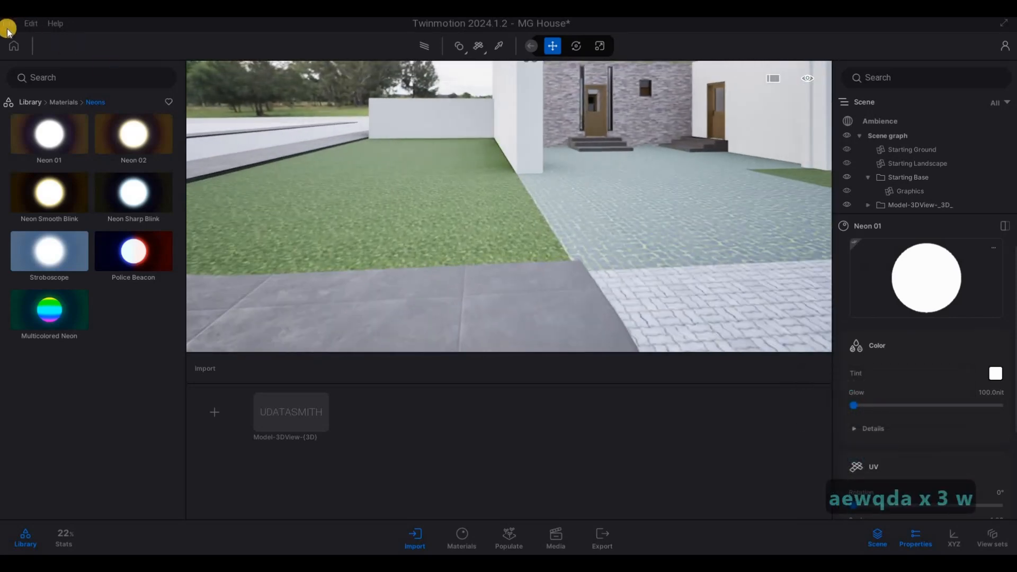
Save the MG House scene
left_click(8, 23)
left_click(253, 133)
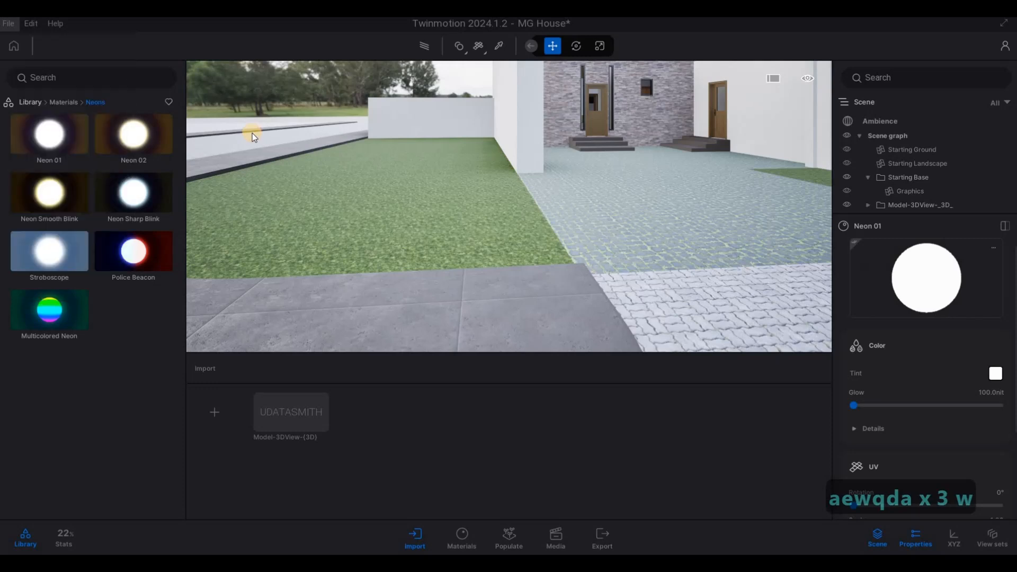
left_click(8, 23)
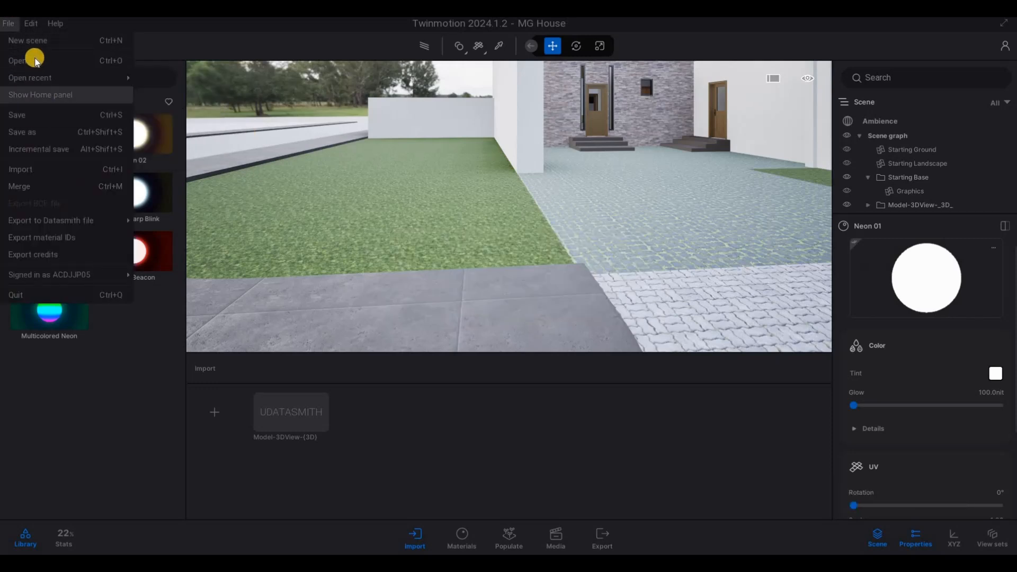
left_click(23, 101)
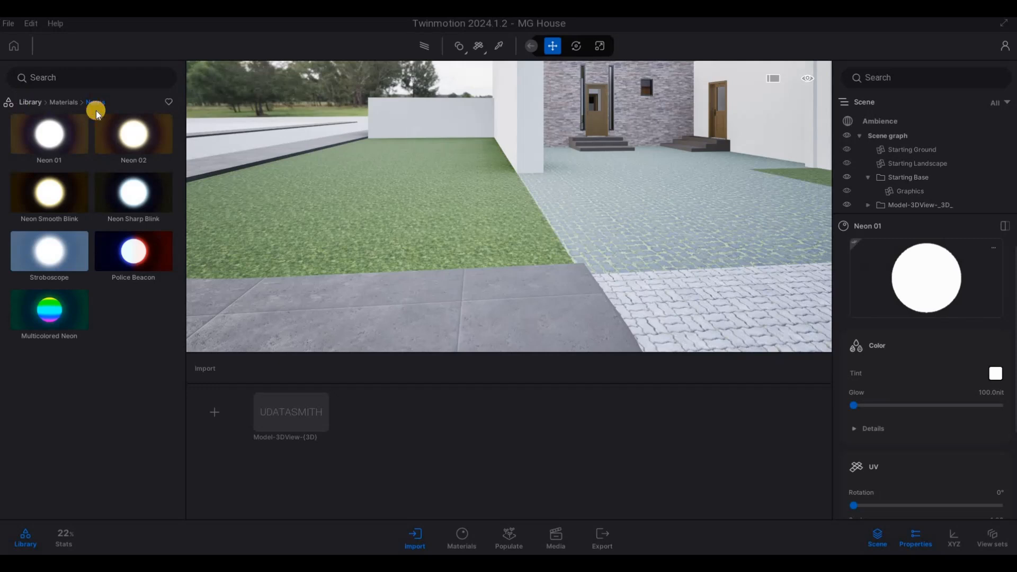
Set up scatter placement of vegetation and browse the Grass and flowers collection for the lawn beside the house-number column
key("s")
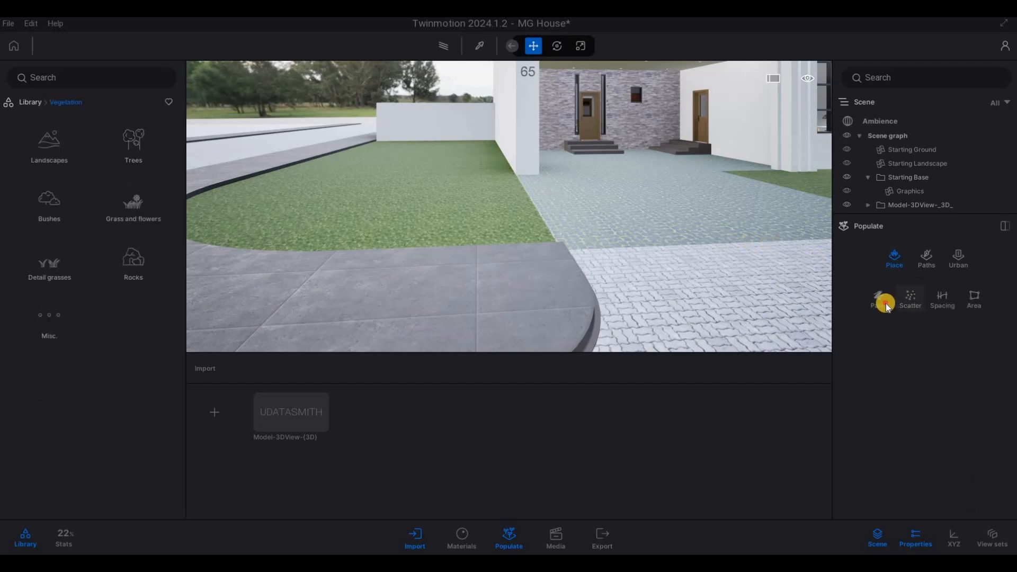
left_click(888, 302)
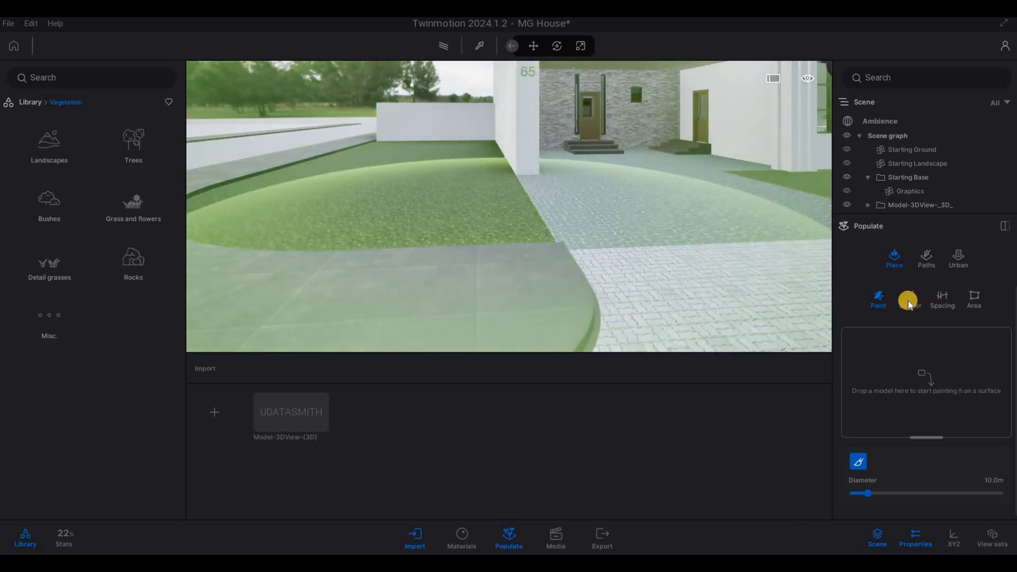
left_click(909, 297)
key("w")
key("a")
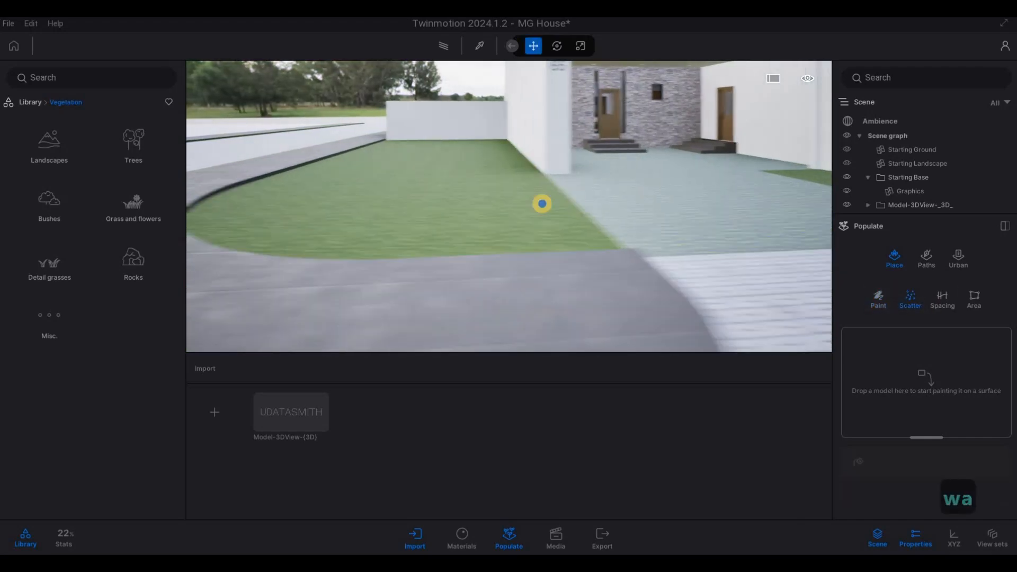
key("w")
key("q")
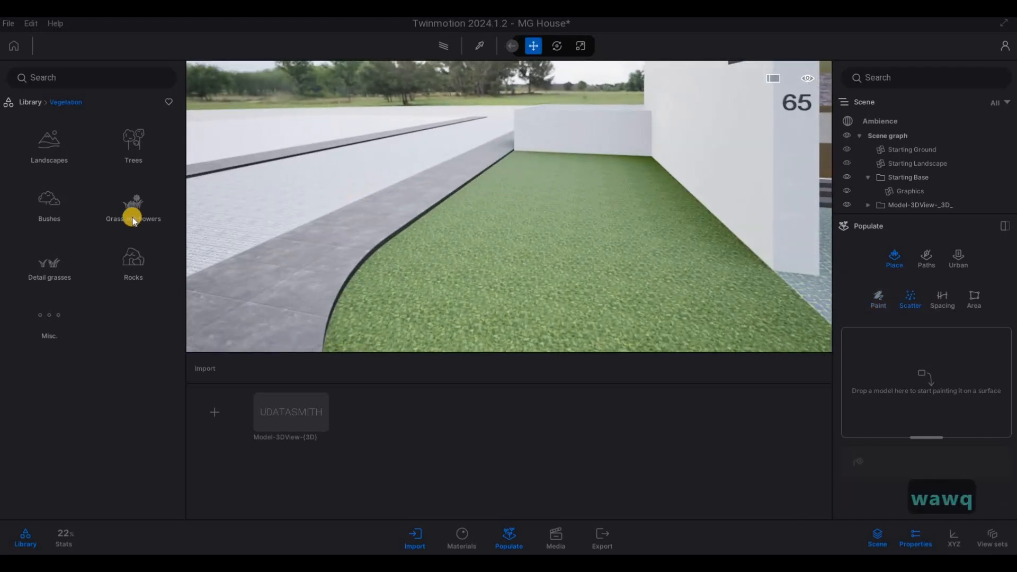
left_click(113, 211)
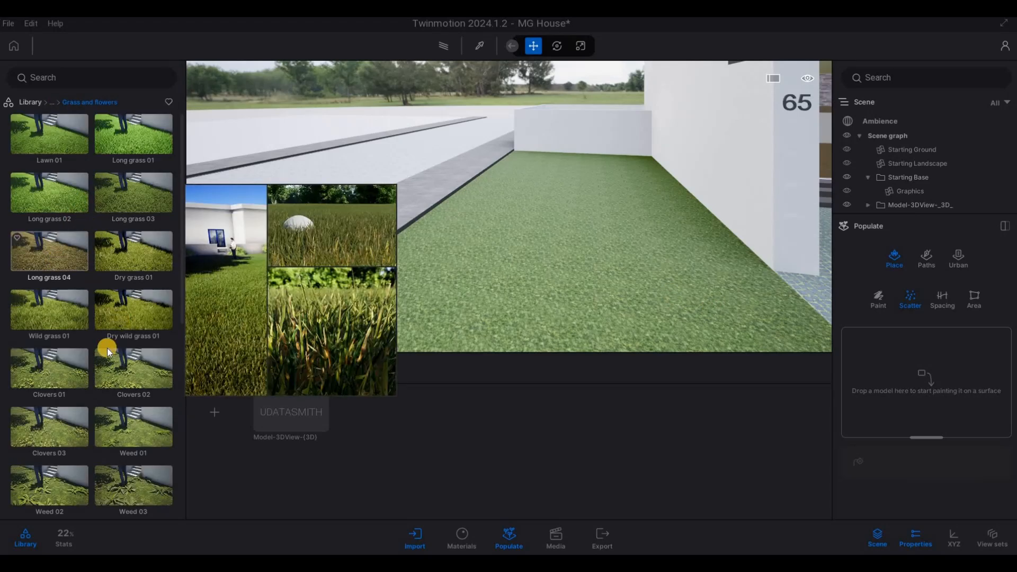
Add six Lawn 01 models to the scatter set
mouse_move(104, 300)
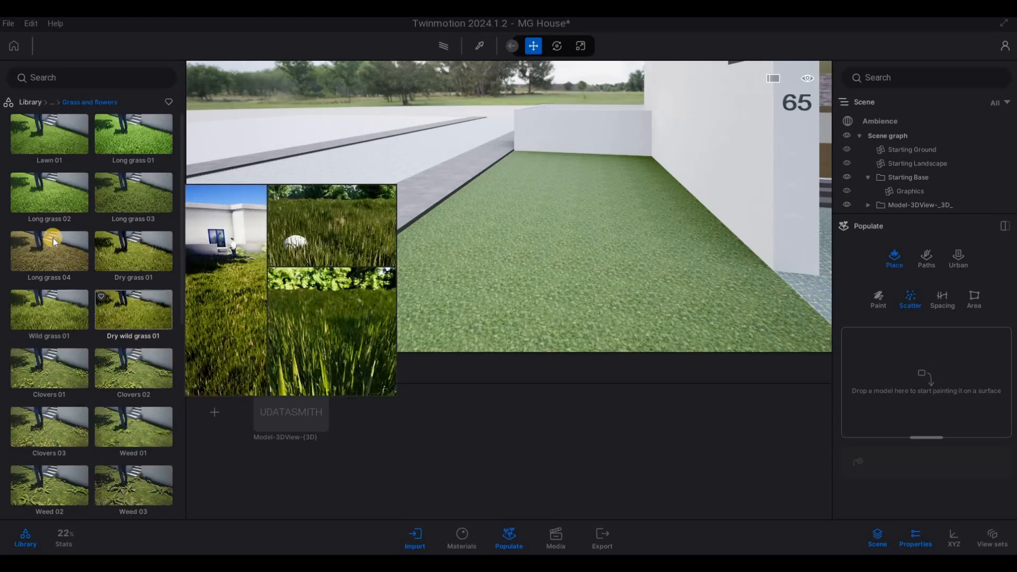
left_click_drag(65, 135, 541, 306)
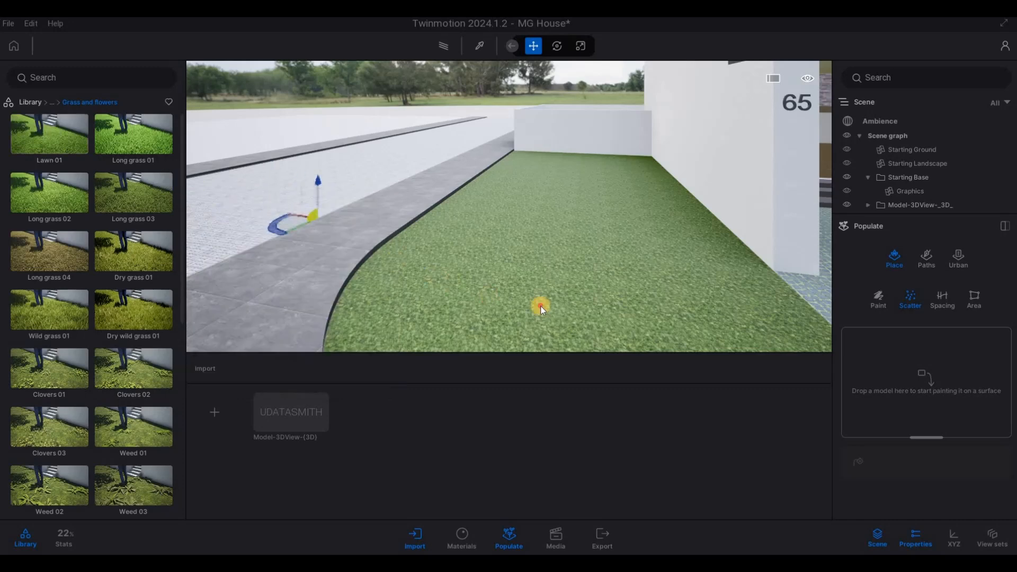
left_click_drag(883, 380, 883, 381)
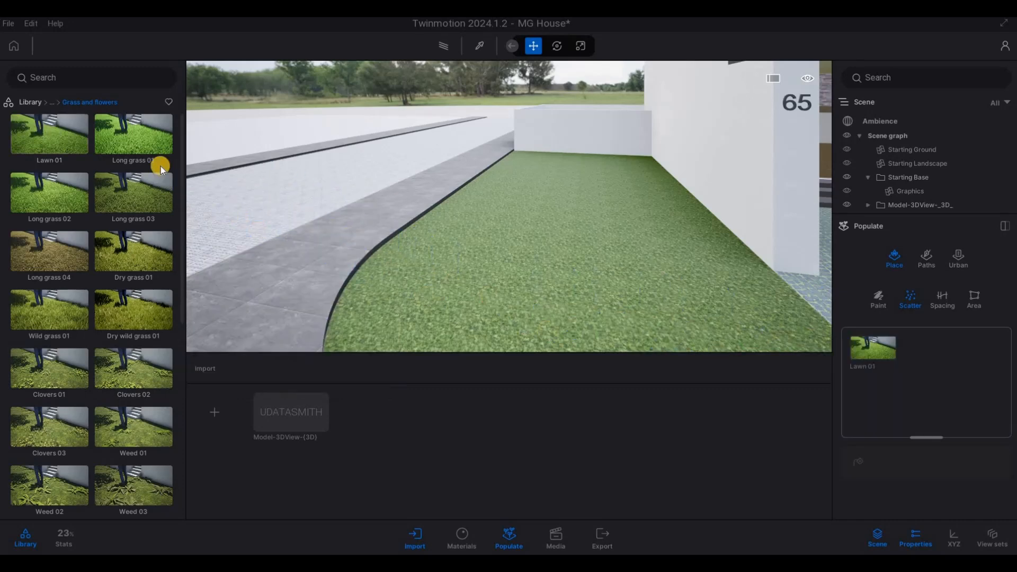
left_click_drag(57, 132, 962, 379)
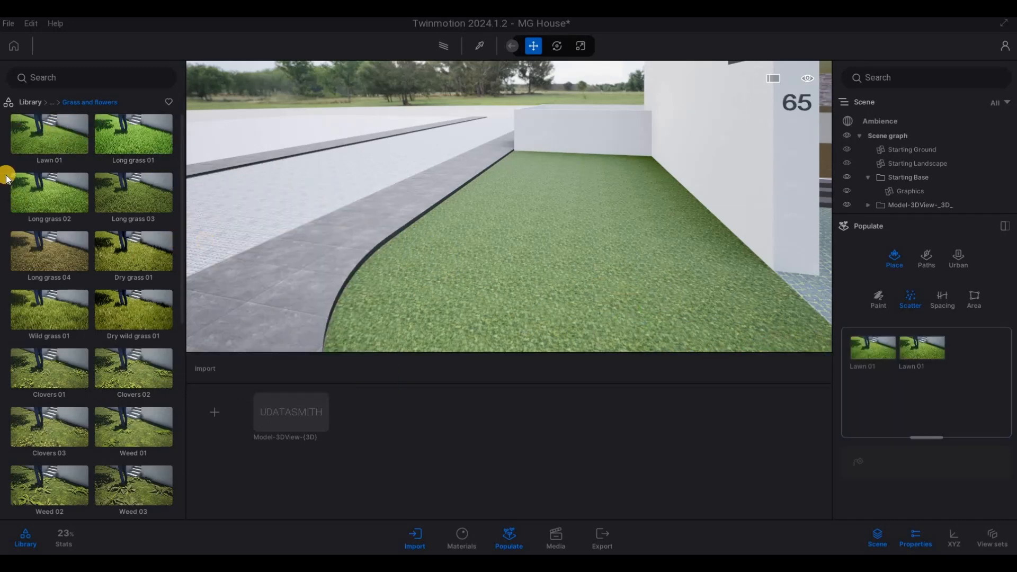
left_click_drag(50, 136, 901, 386)
left_click_drag(50, 147, 925, 398)
left_click_drag(43, 134, 862, 360)
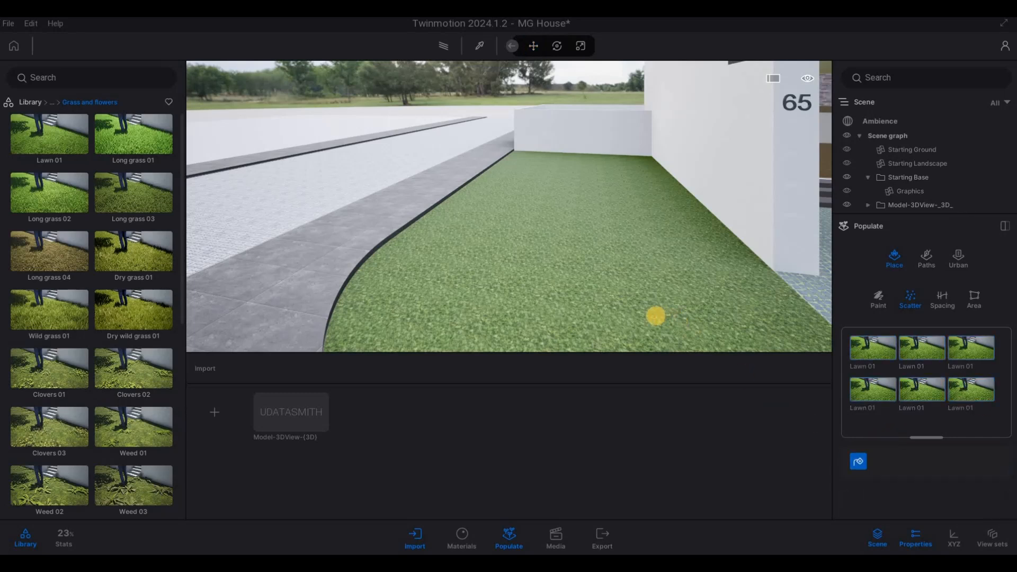
Scatter the Lawn 01 set over the lawn beside the house-number column
left_click(655, 316)
key("e")
key("w")
key("e")
key("w")
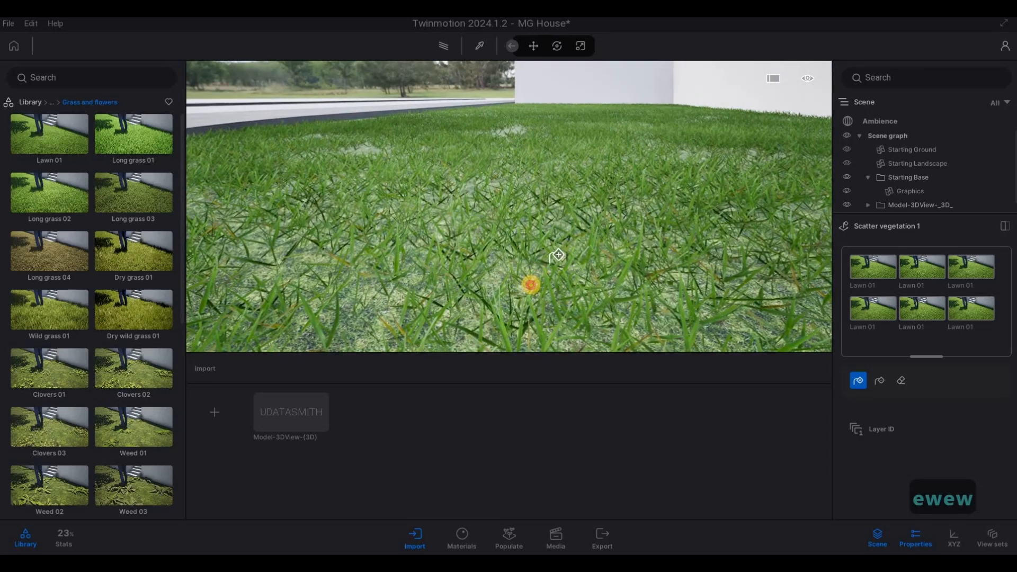
key("d")
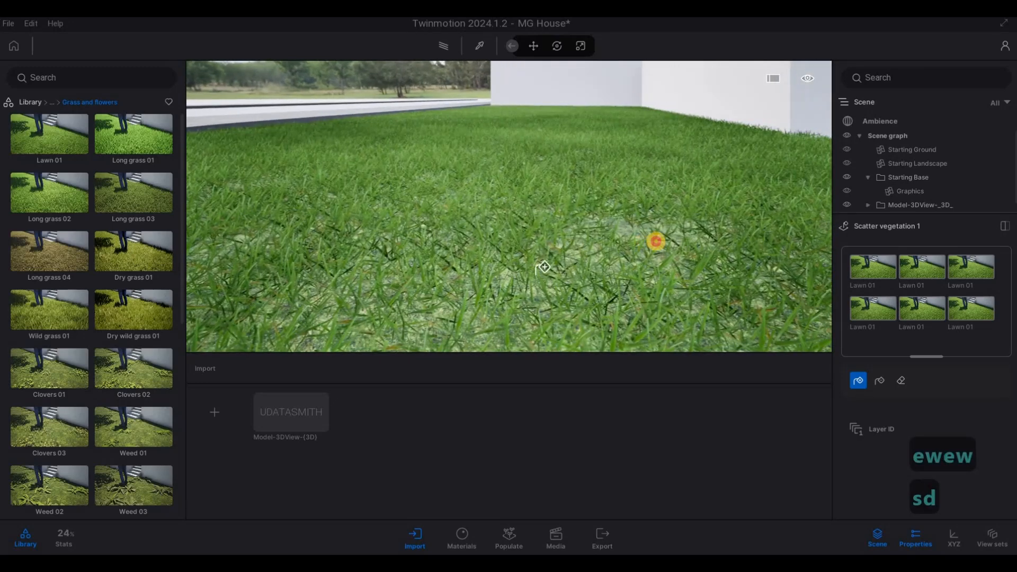
Scatter the Lawn 01 set over the small lawn in front of the ground-floor window, across the driveway
key("s")
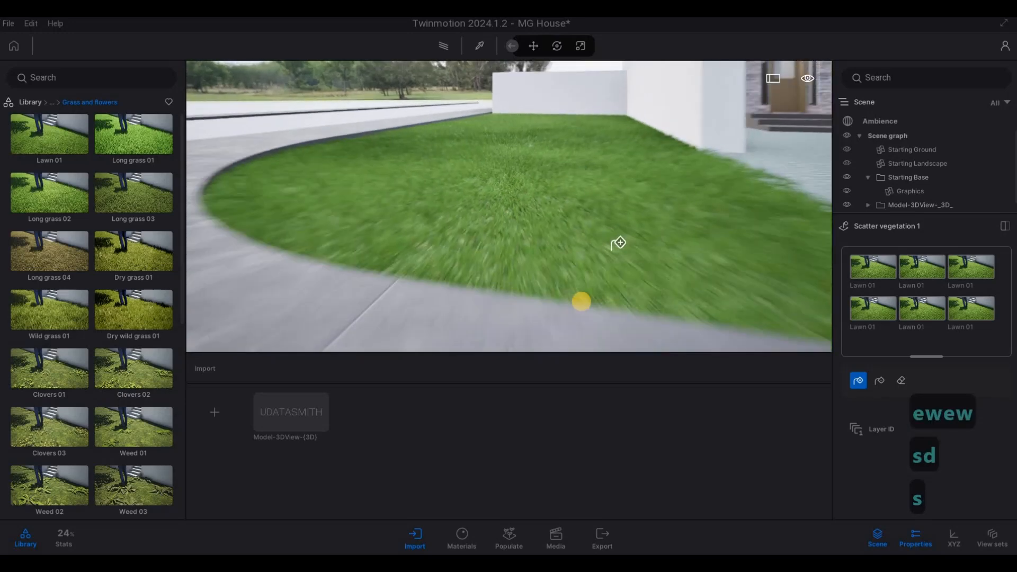
key("q")
key("d")
key("d")
key("d")
key("d")
key("d")
key("d")
key("d")
key("d")
key("d")
key("d")
key("d")
key("d")
key("d")
key("d")
key("d")
key("d")
key("d")
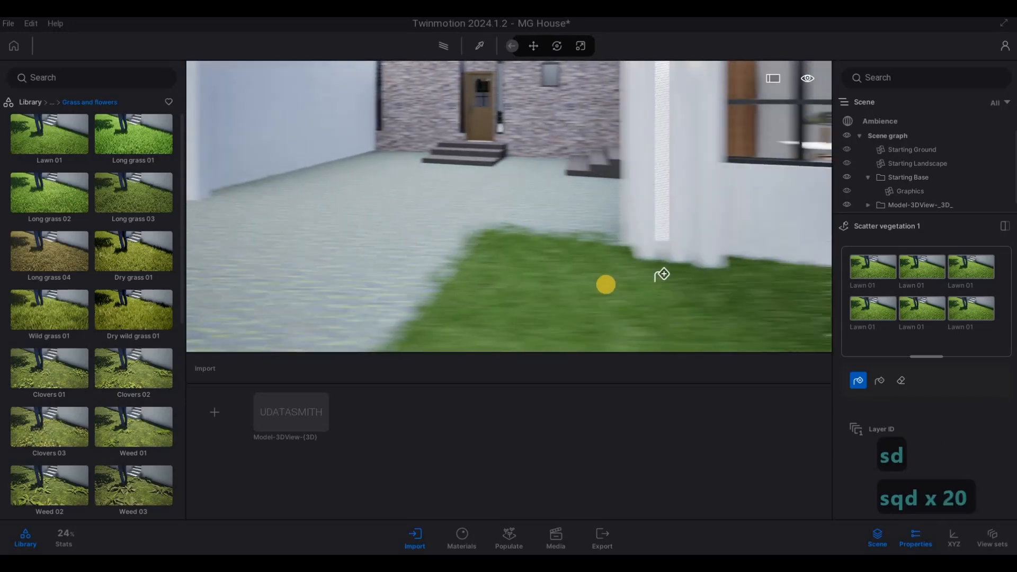
key("e")
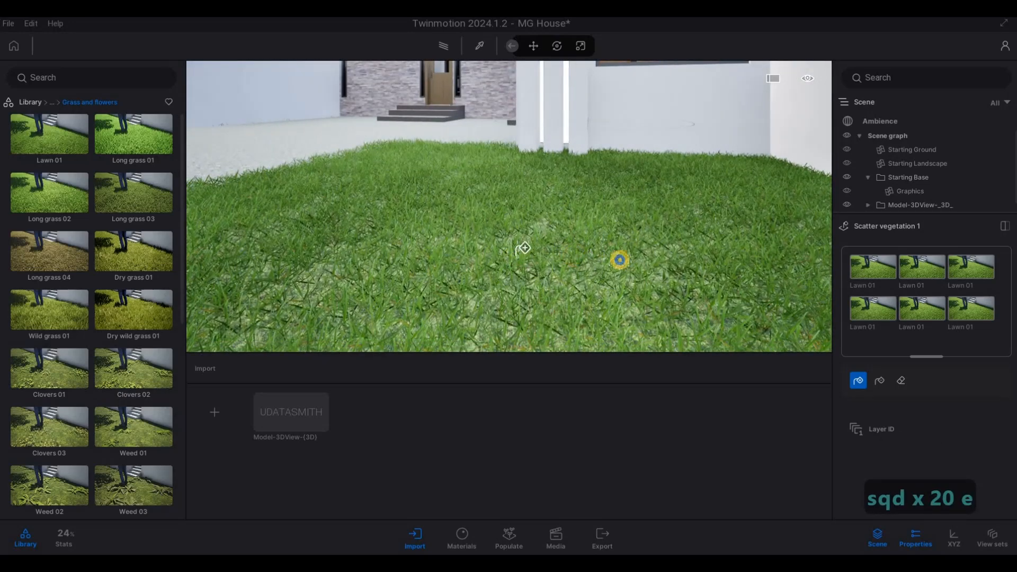
Scatter the Lawn 01 set over the large lawn on the opposite side of the street
key("s")
key("s")
key("s")
key("s")
key("s")
key("s")
key("s")
key("s")
key("s")
key("s")
key("s")
key("s")
key("s")
key("s")
key("s")
key("s")
key("s")
key("s")
key("s")
key("s")
key("d")
key("d")
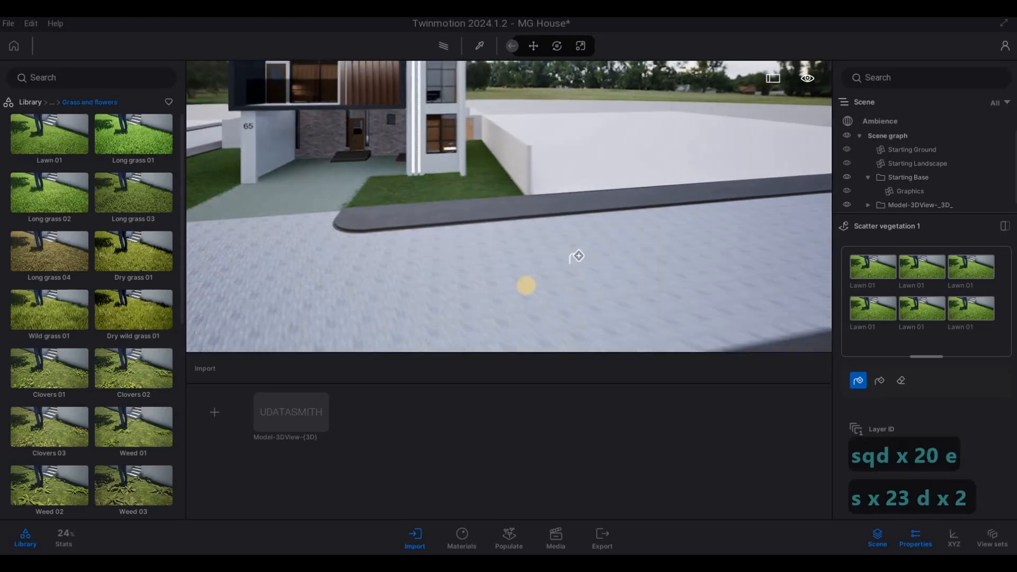
key("d")
key("d")
key("d")
key("d")
key("a")
key("e")
key("w")
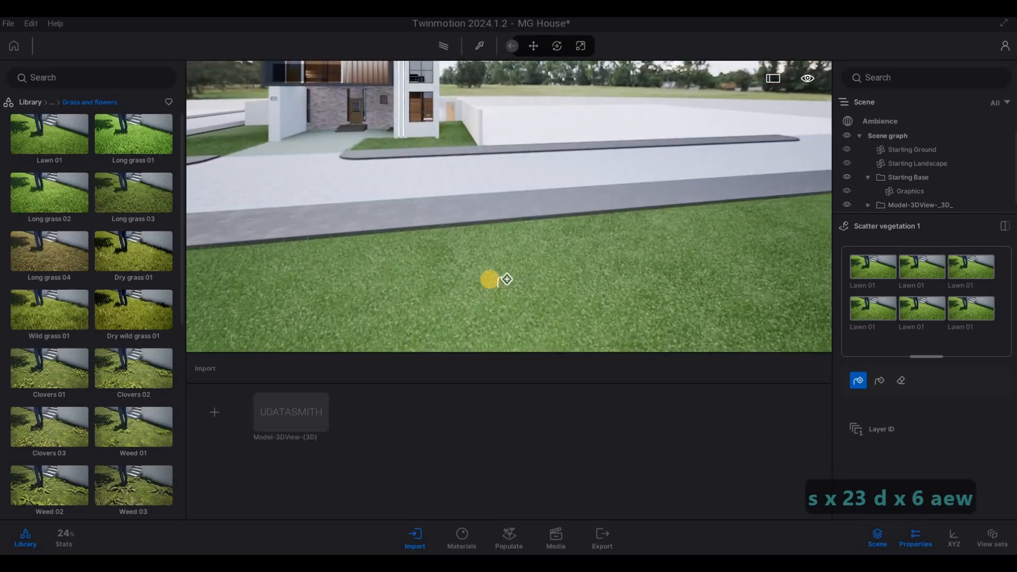
key("w")
key("e")
key("a")
key("q")
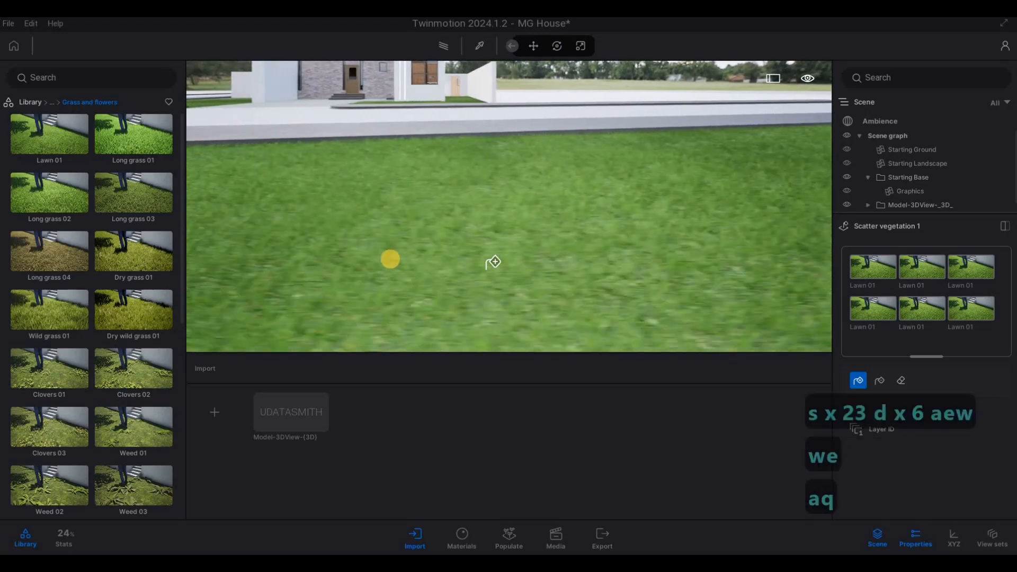
Erase the grass spilling onto the driveway edge near the house-number column, using a 0.7 m eraser diameter
key("a")
key("w")
key("q")
key("w")
key("a")
key("e")
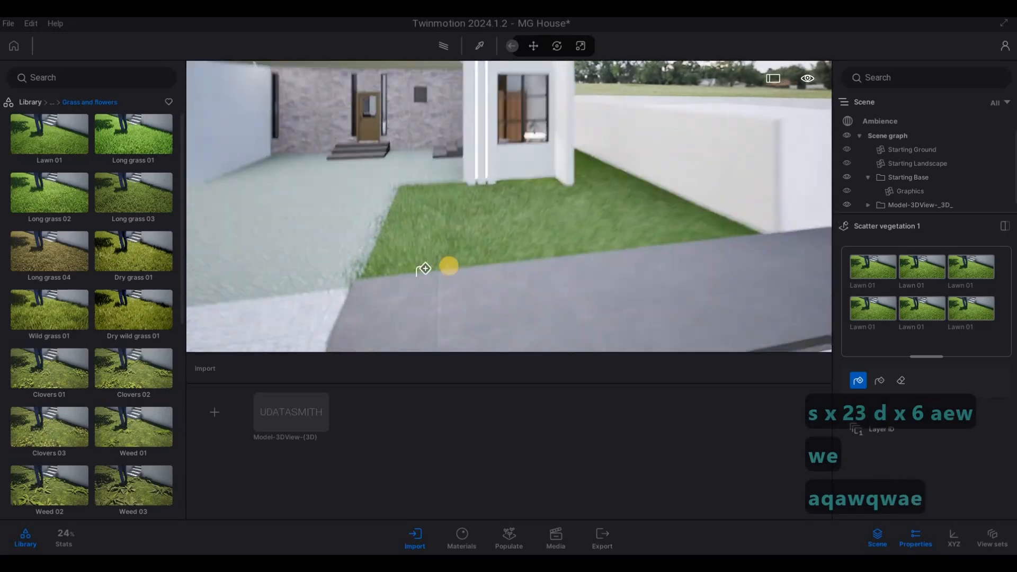
key("w")
key("a")
key("s")
key("a")
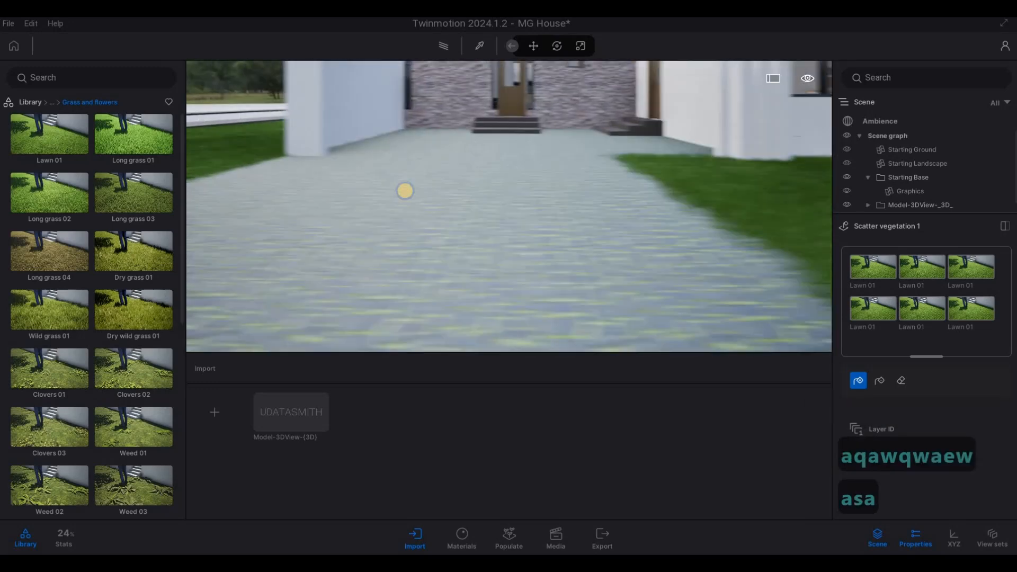
key("s")
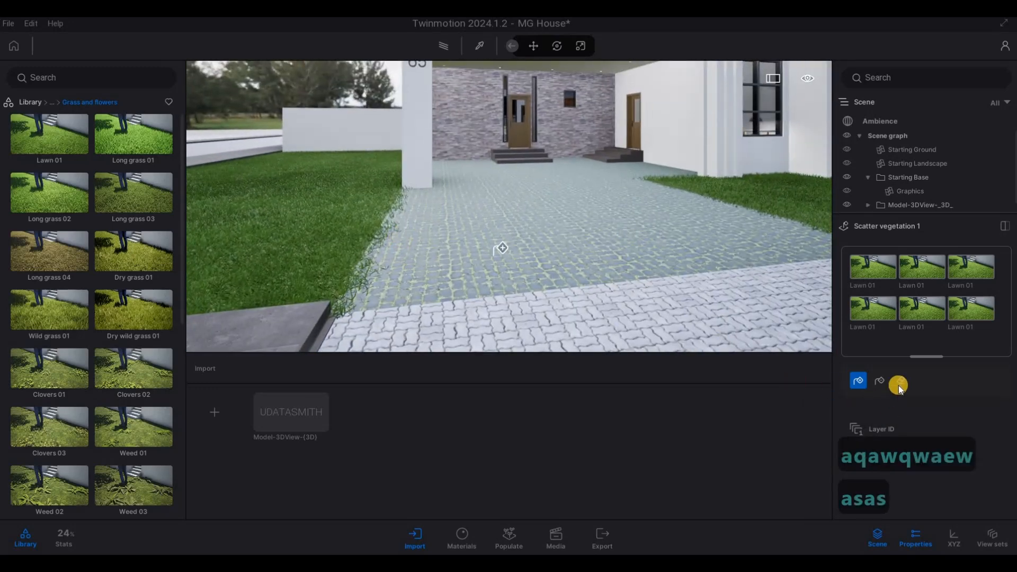
left_click(900, 380)
left_click_drag(873, 411, 852, 415)
left_click_drag(391, 301, 398, 257)
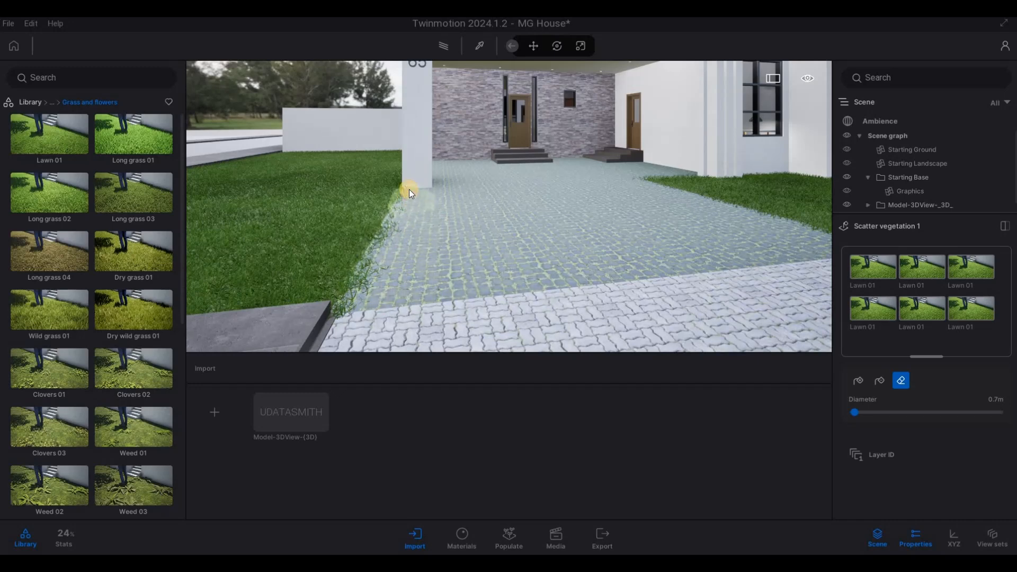
left_click_drag(405, 211, 392, 245)
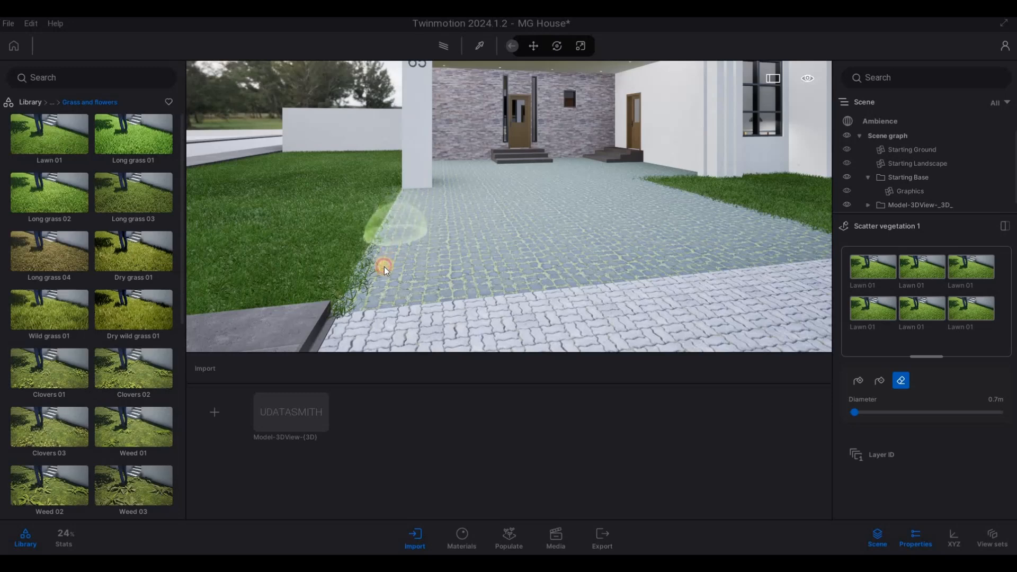
mouse_move(373, 292)
left_mouse_down()
mouse_move(375, 280)
mouse_move(371, 291)
left_mouse_up()
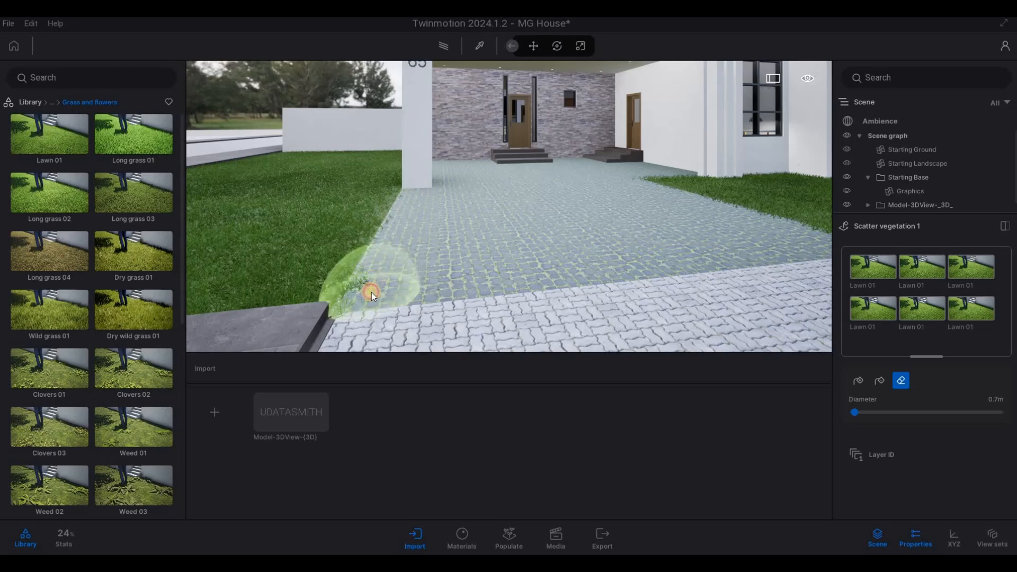
Erase the grass overlapping the driveway along the edge of the lawn in front of the ground-floor window
key("d")
key("w")
key("d")
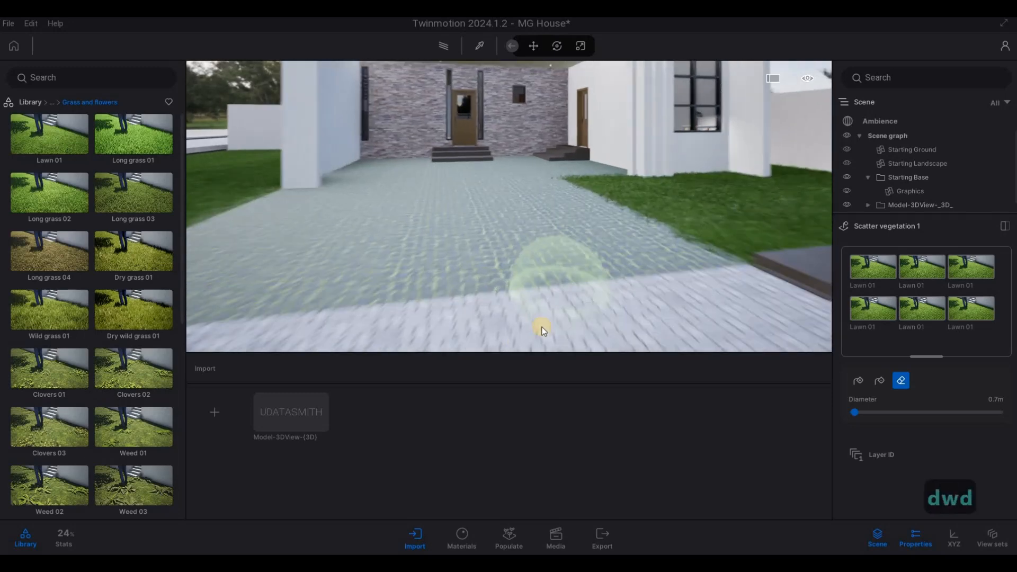
key("w")
left_click_drag(585, 312, 533, 243)
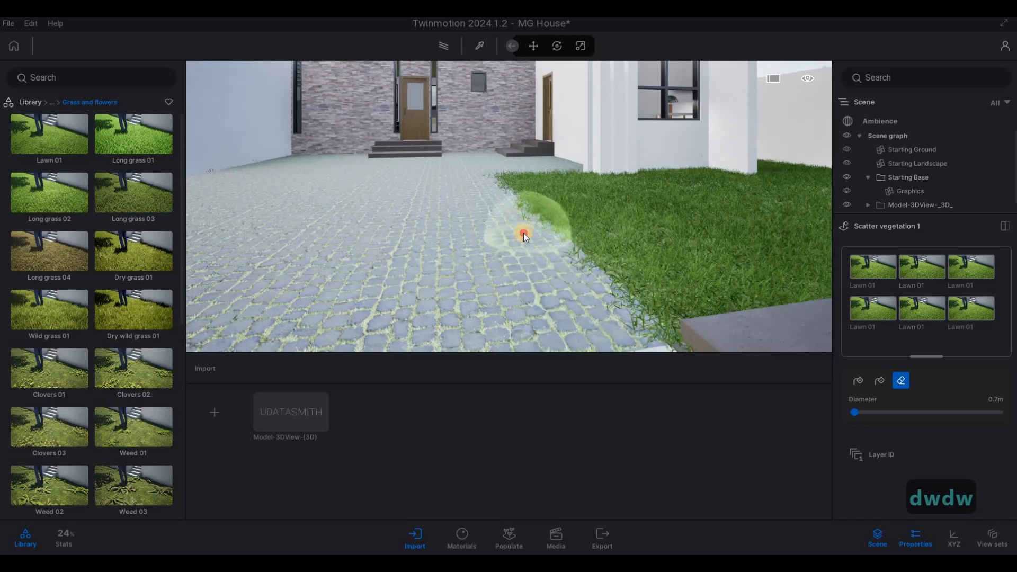
key("s")
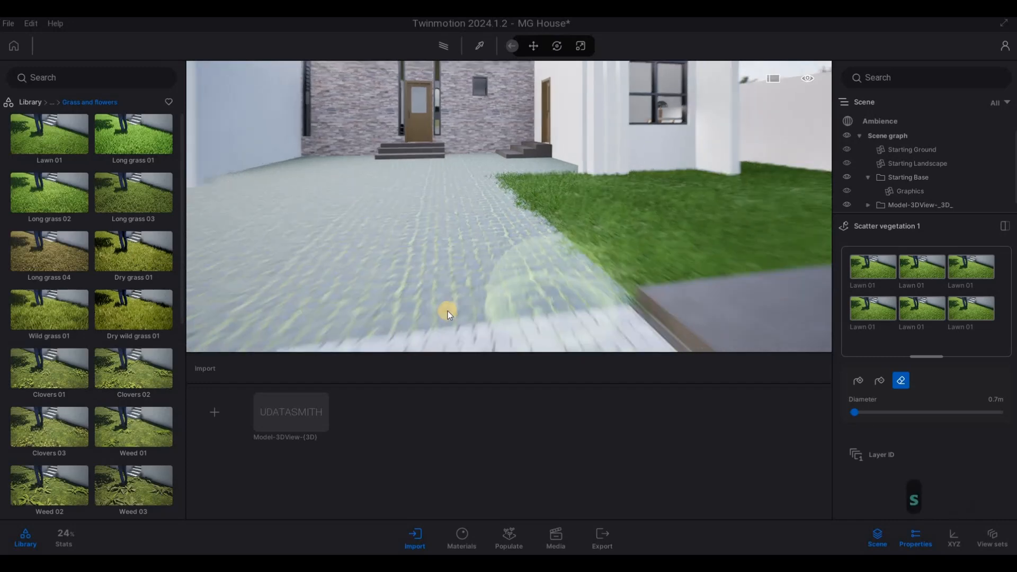
key("Escape")
key("Escape")
Examine the driveway paving, both scattered lawns and the front facade of the house
key("a")
key("w")
key("w")
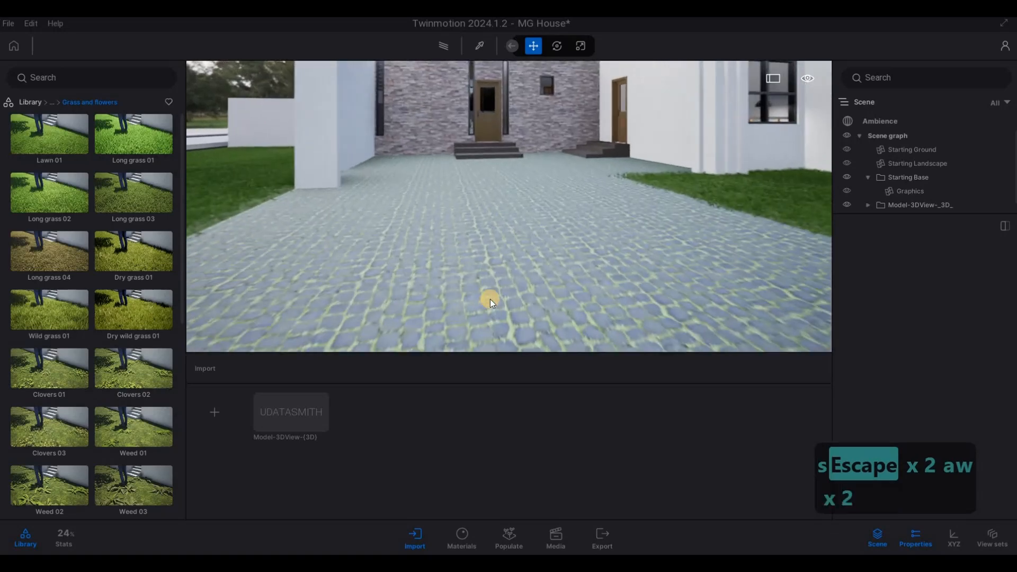
left_click(481, 306)
key("s")
key("a")
key("Escape")
key("Escape")
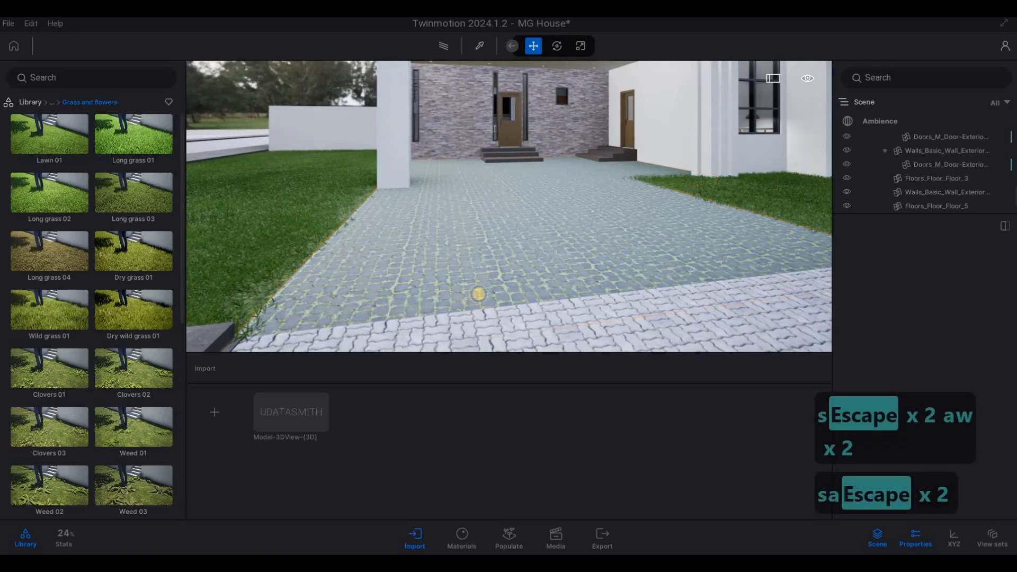
key("s")
key("a")
key("s")
key("d")
key("d")
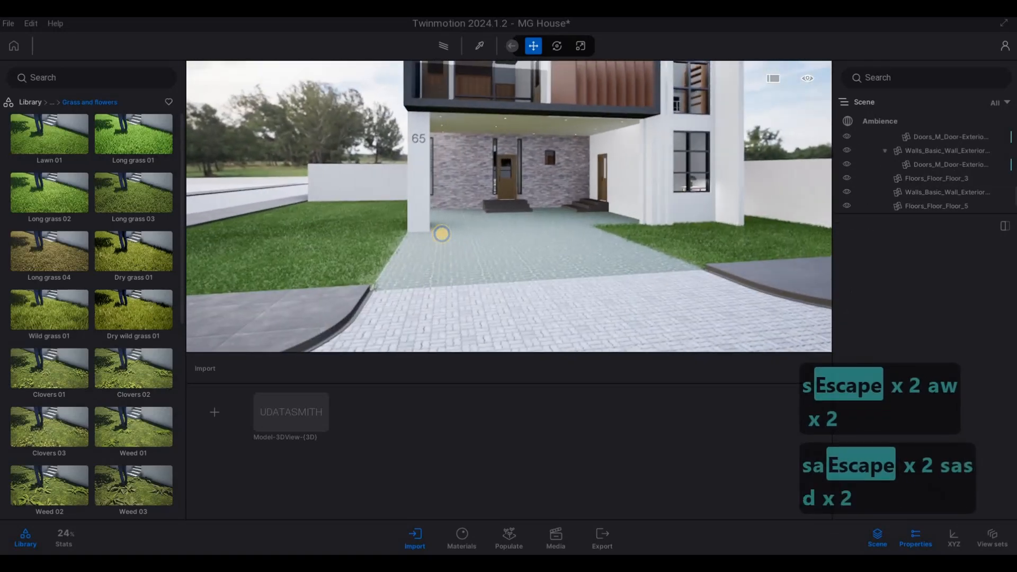
key("s")
key("d")
key("e")
key("w")
key("d")
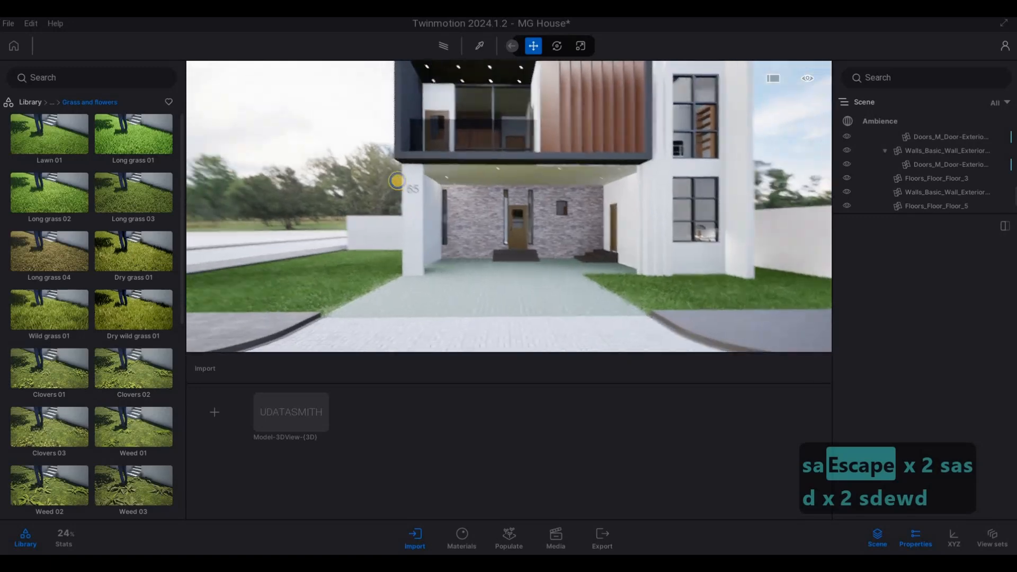
key("a")
key("a")
key("d")
key("d")
key("d")
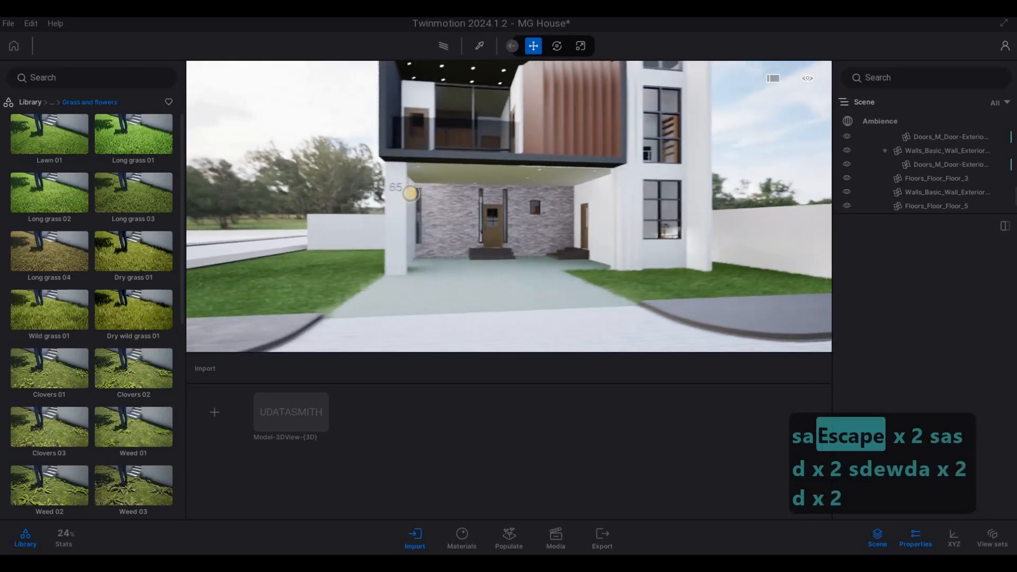
key("w")
key("a")
Open the Cars collection among the library's vehicles
mouse_move(41, 137)
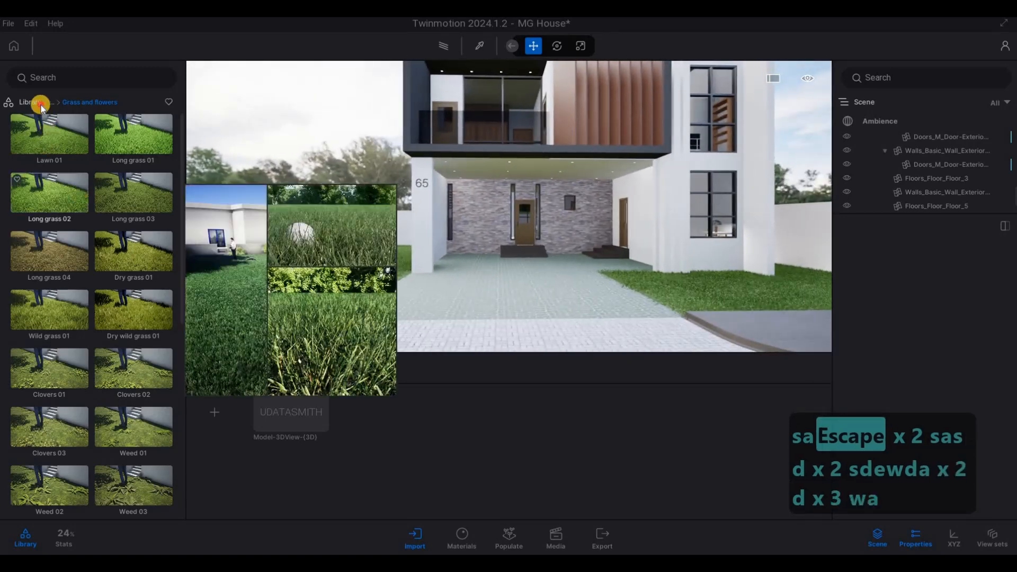
left_click(39, 107)
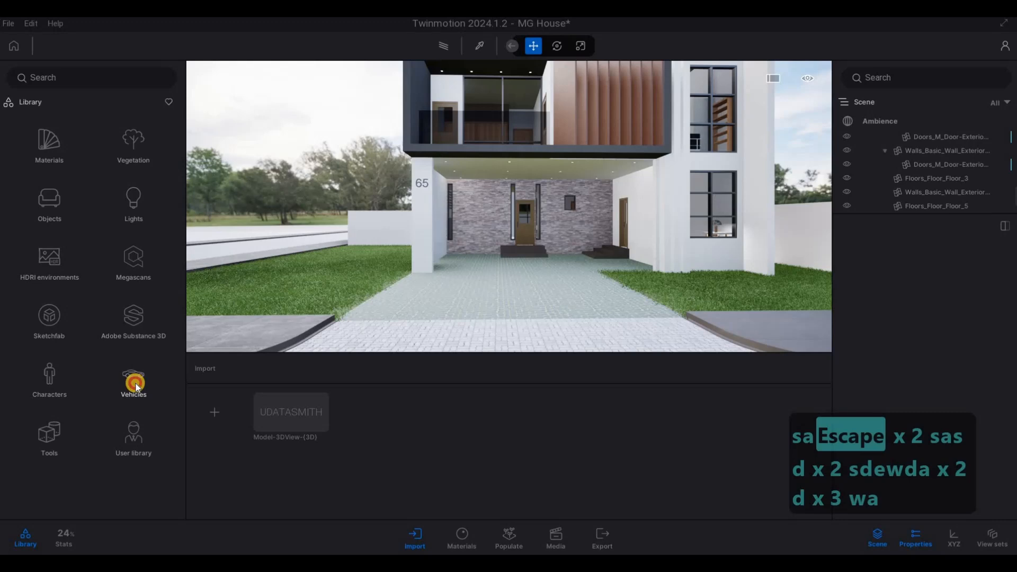
left_click(55, 163)
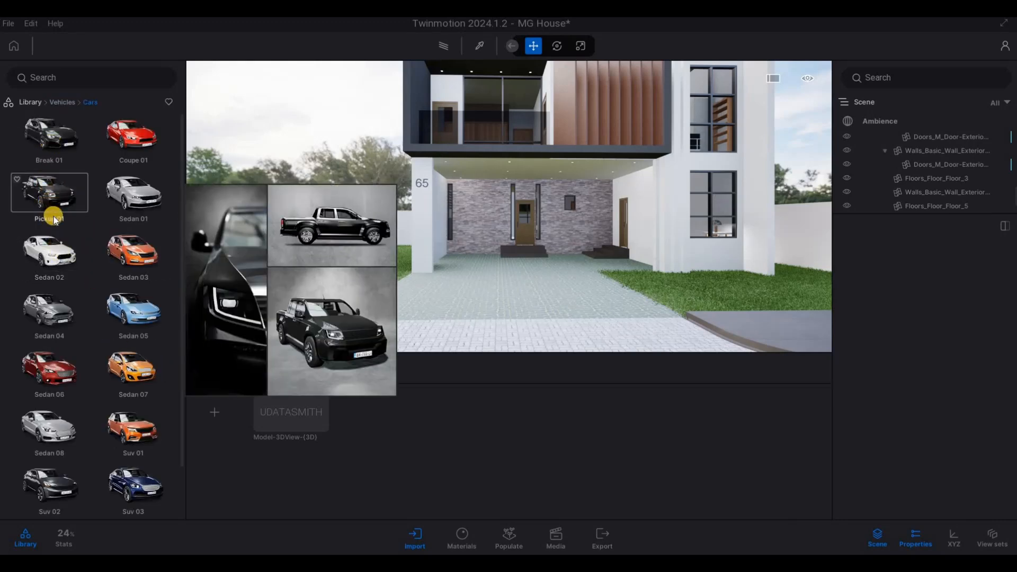
Place Sedan 05 on the driveway near the house-number column, rotate it 180 degrees and shift it toward the house
left_click_drag(133, 305, 491, 278)
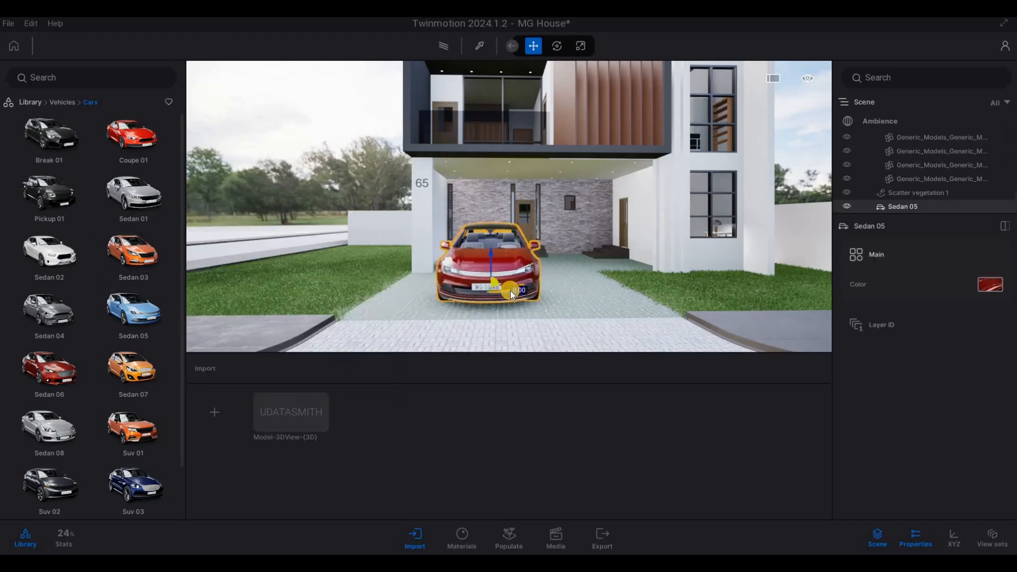
type("80")
key("Return")
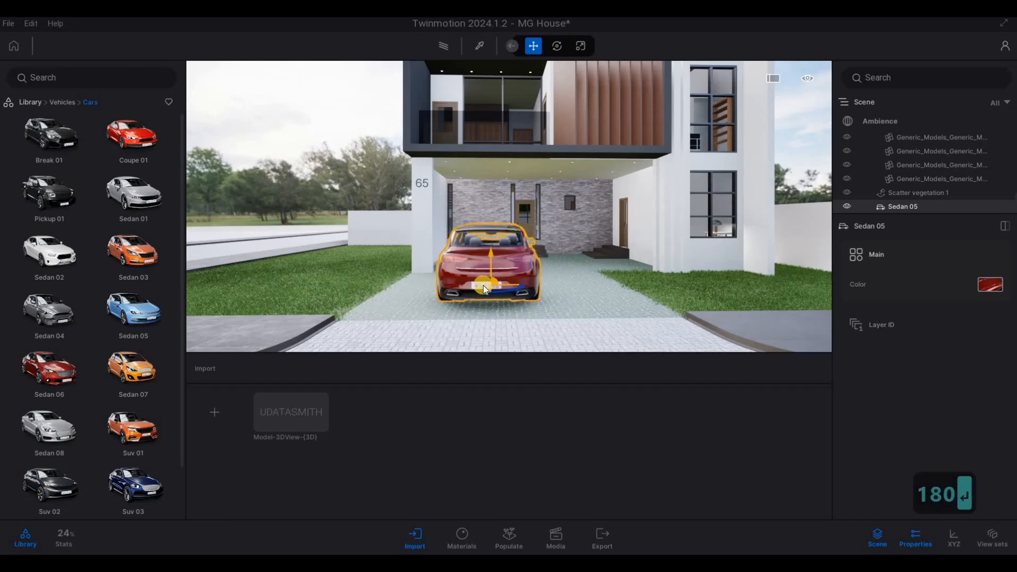
left_click_drag(497, 272, 512, 303)
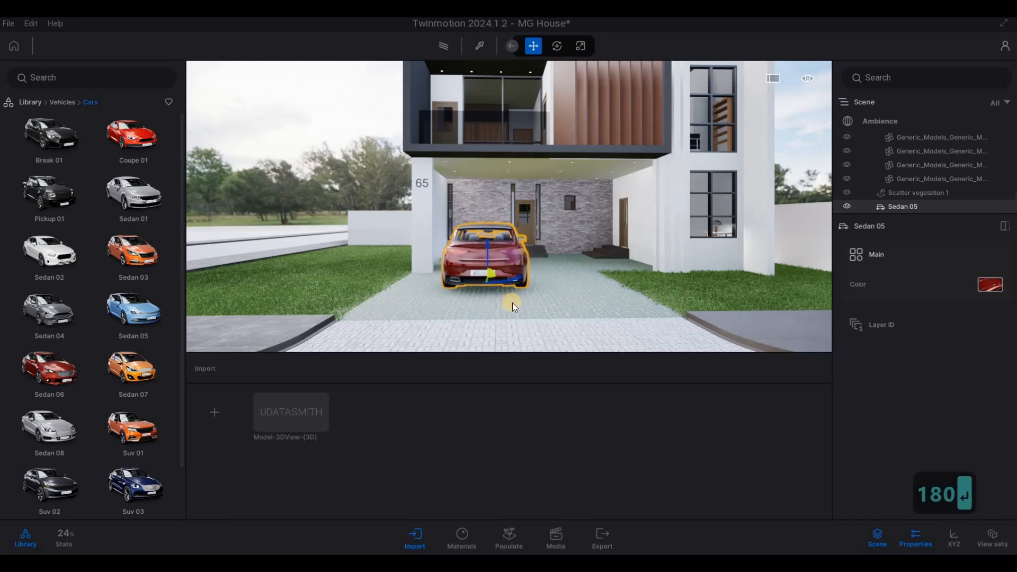
Change the sedan's body color to gray and check the parked car from the front of the house
key("Escape")
key("a")
key("s")
left_click(535, 252)
key("w")
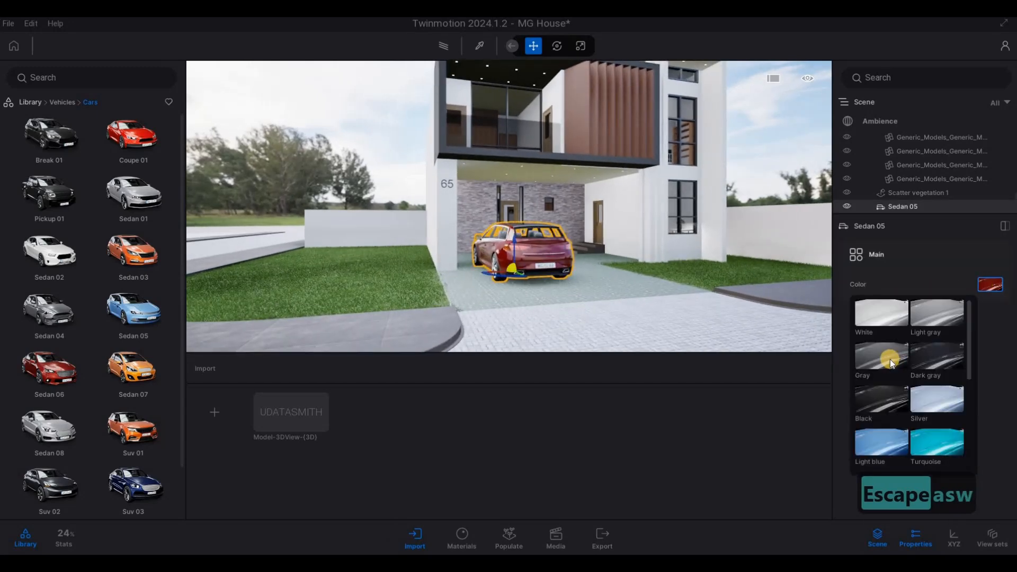
key("d")
key("Escape")
key("Escape")
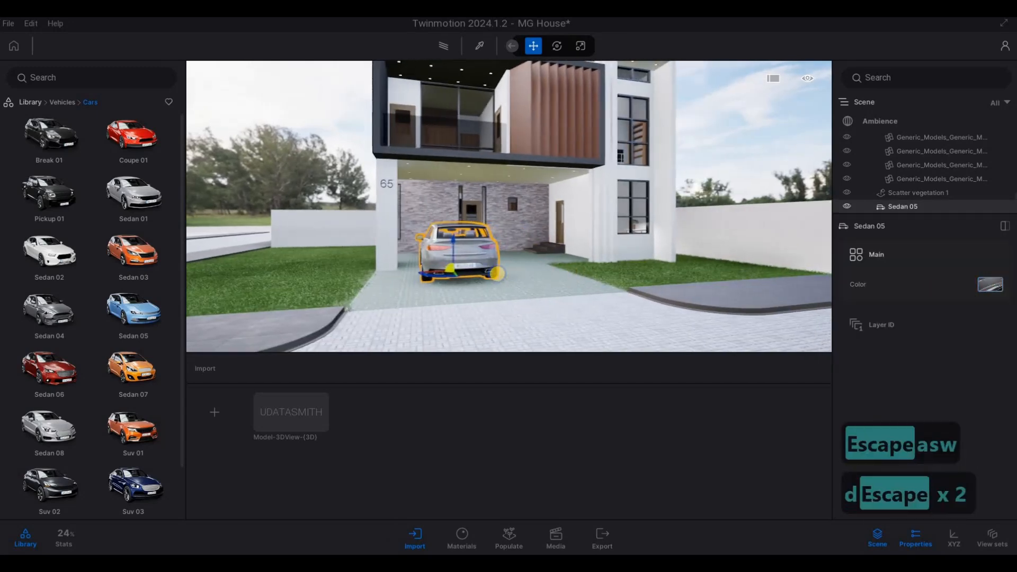
key("d")
key("w")
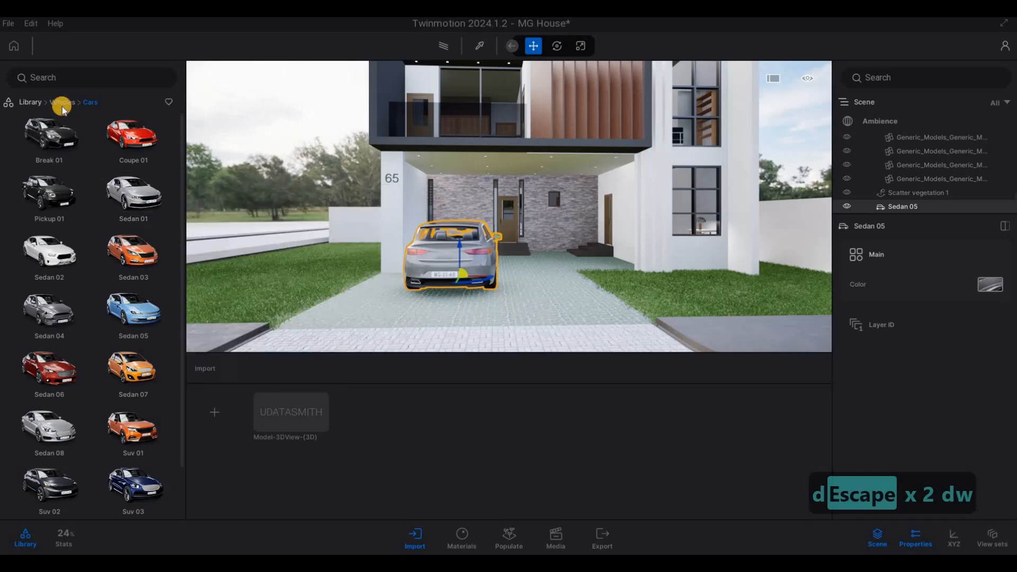
Return from the Cars collection to the library's Vehicles categories
left_click(62, 102)
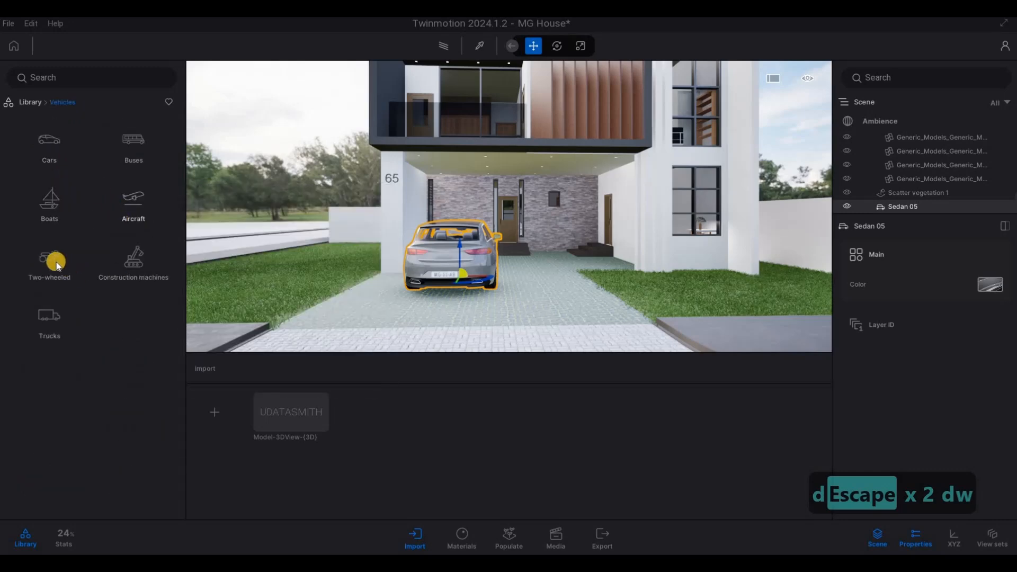
Place Motorbike 02 from the two-wheeled vehicles library on the driveway beside the parked grey sedan
left_click_drag(137, 374, 541, 272)
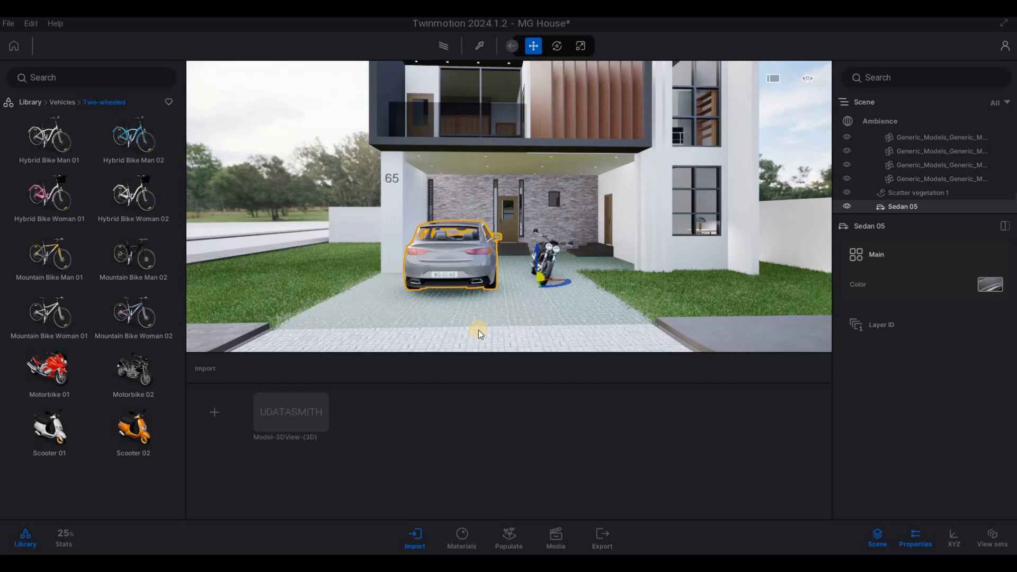
key("Escape")
Move the grey Sedan 05 deeper into the carport, alongside the house-number wall
key("a")
key("w")
key("a")
key("s")
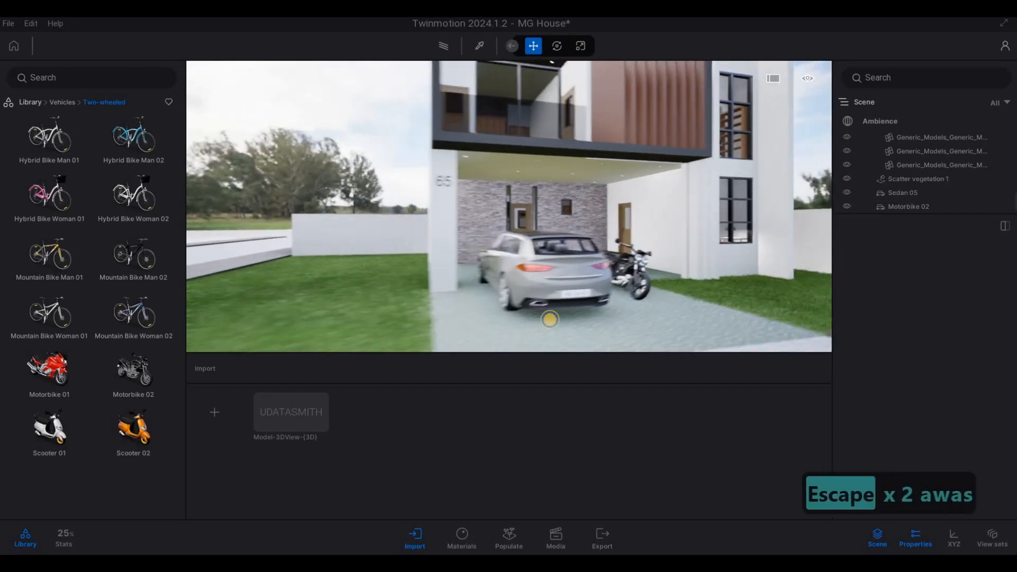
key("d")
key("a")
key("a")
key("d")
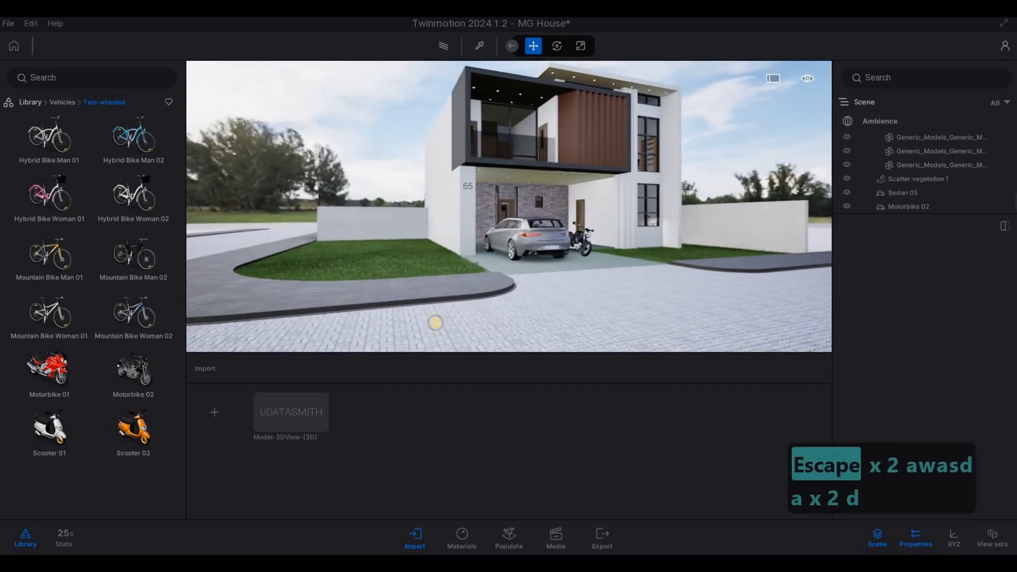
key("d")
key("d")
key("w")
key("w")
key("w")
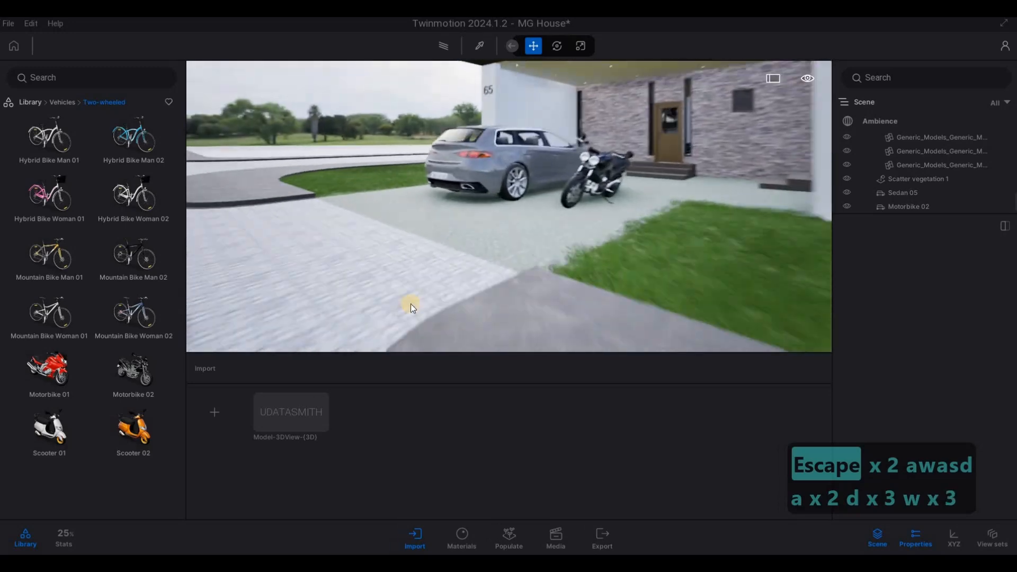
key("q")
key("d")
key("q")
key("d")
key("s")
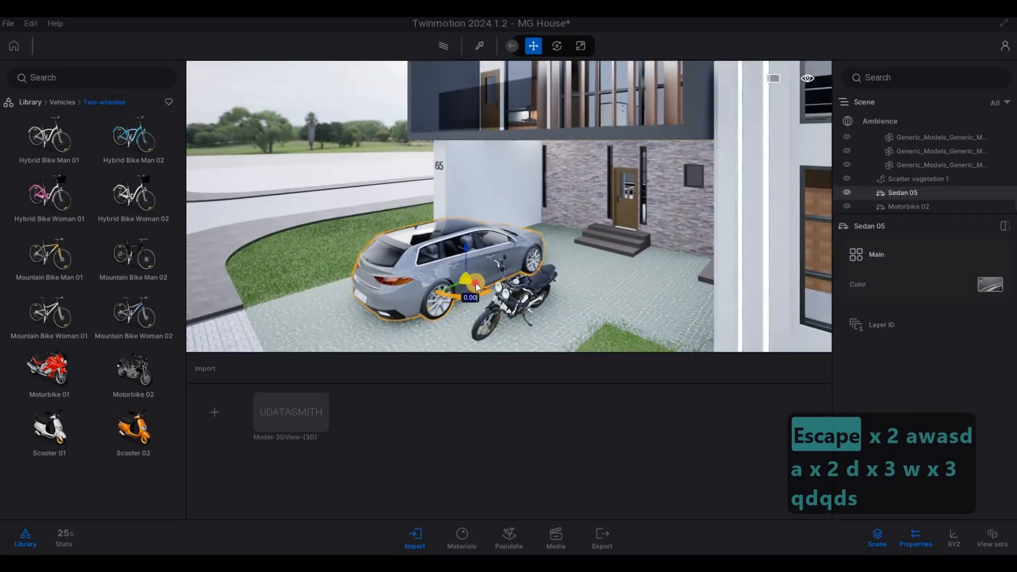
key("a")
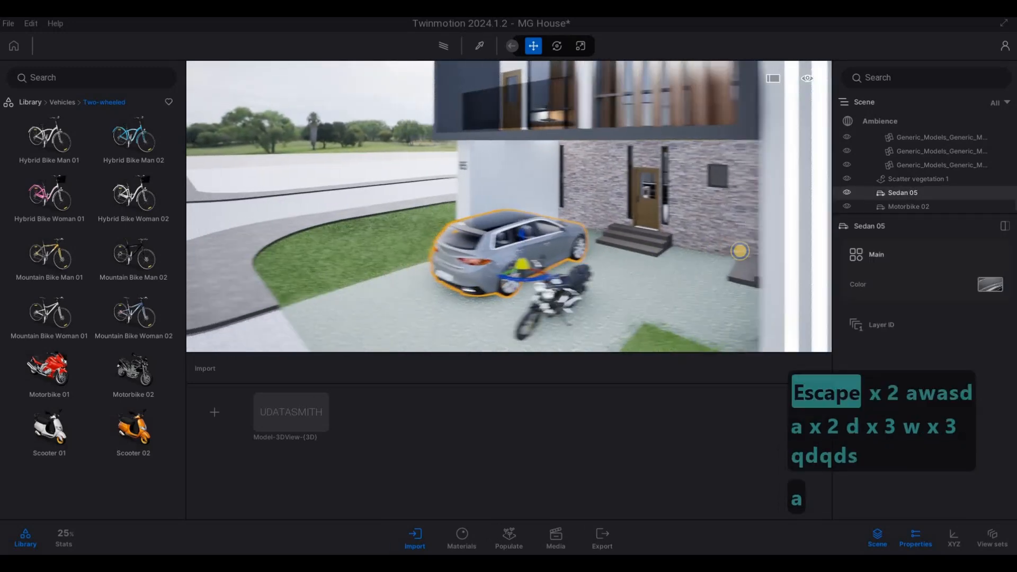
key("s")
key("a")
key("w")
key("w")
key("d")
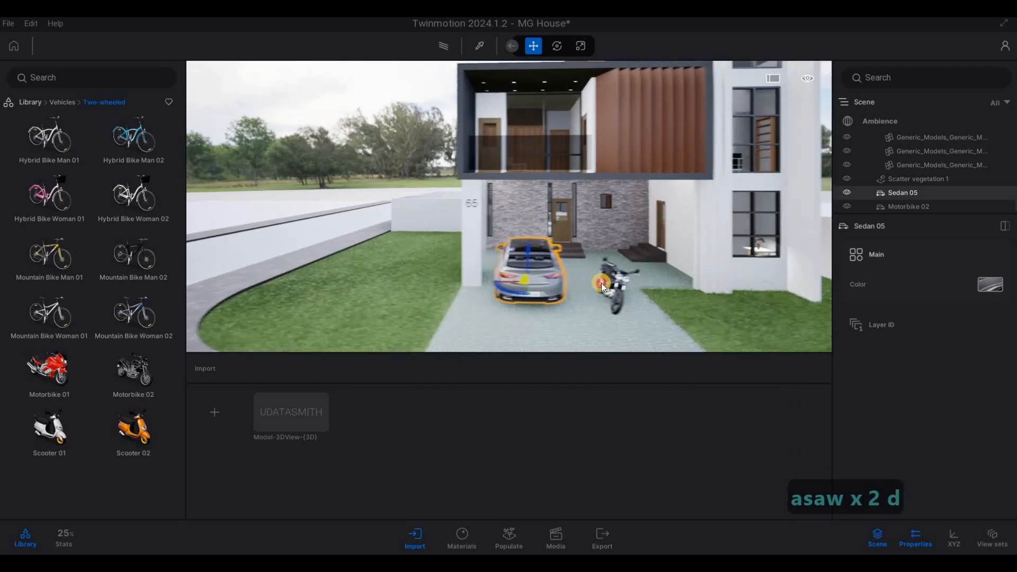
Move Motorbike 02 to the front edge of the driveway beside the lawn and turn it toward the street
left_click(583, 303)
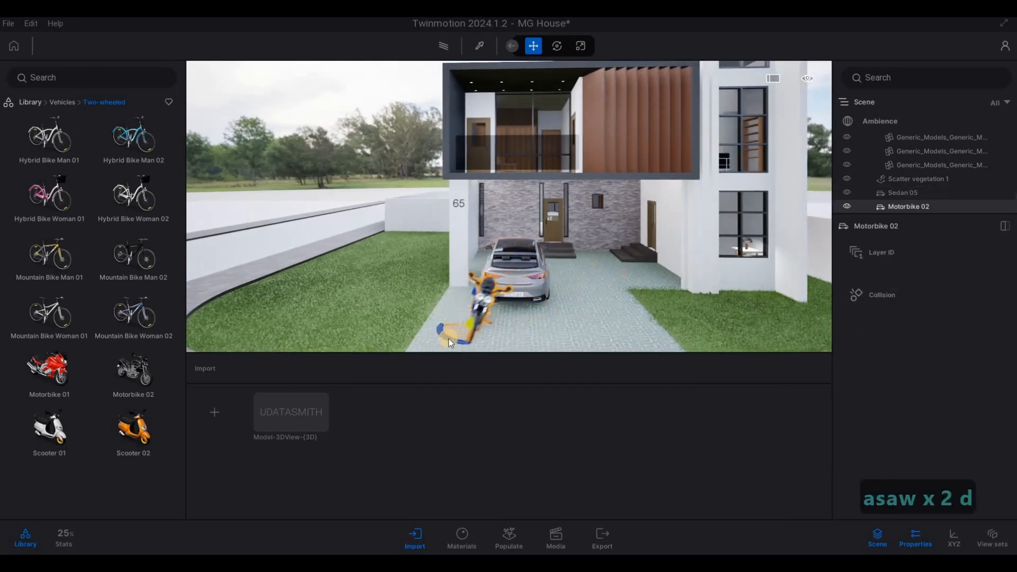
left_click_drag(481, 345, 494, 342)
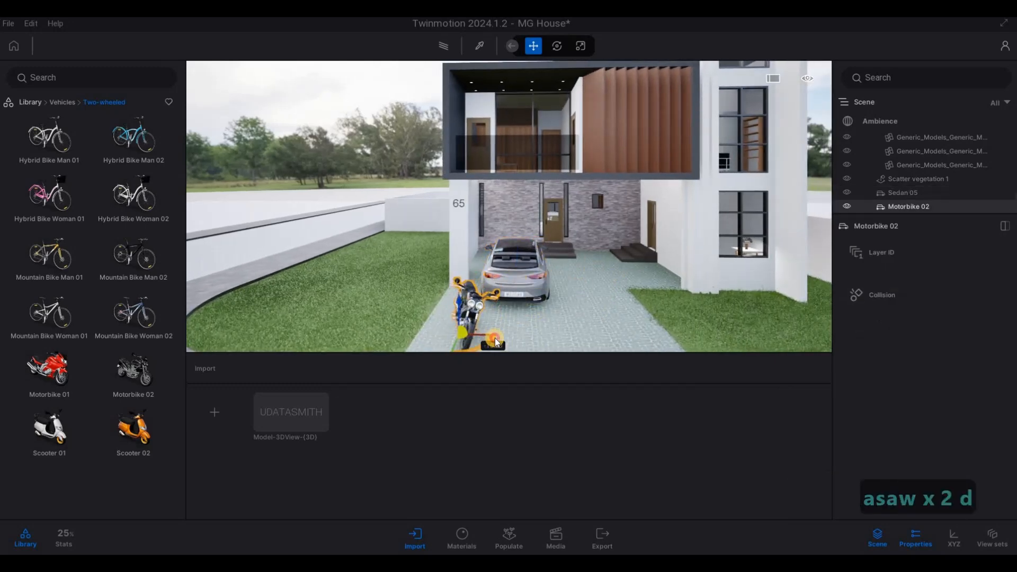
key("w")
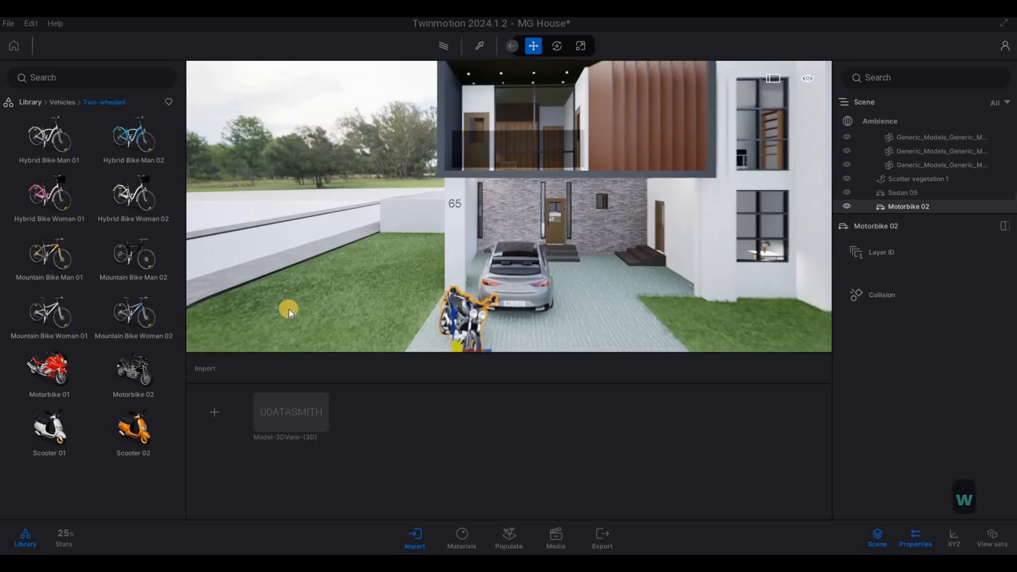
Place Sedan 04 from the cars library on the driveway beside the grey sedan
key("d")
left_click(62, 102)
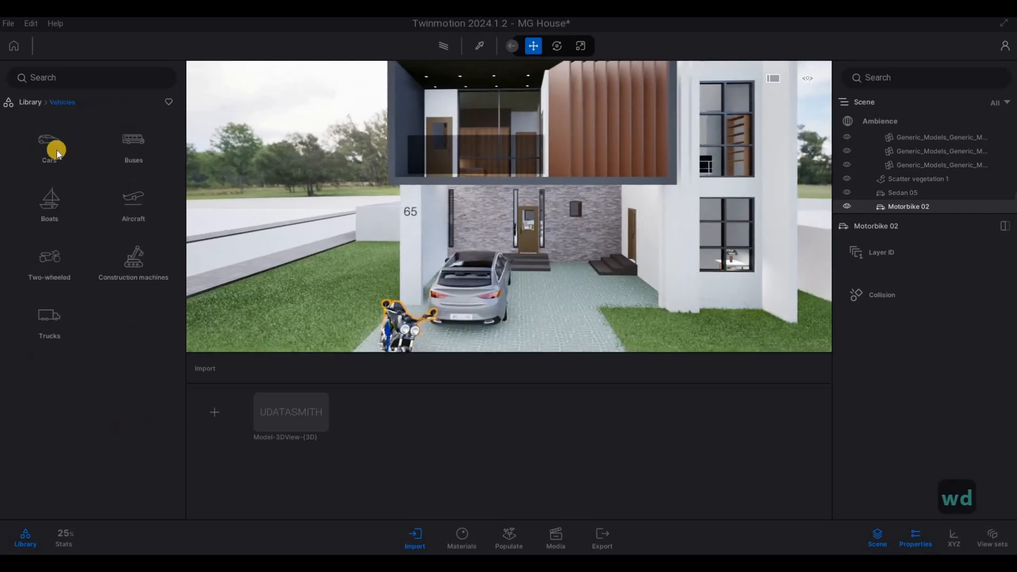
left_click(49, 146)
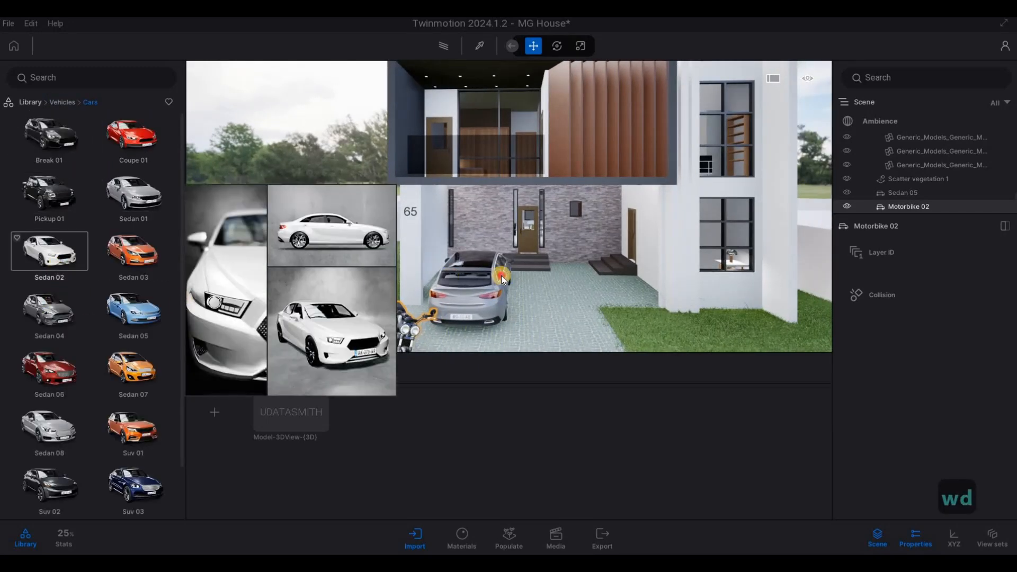
left_click_drag(547, 306, 551, 307)
key("s")
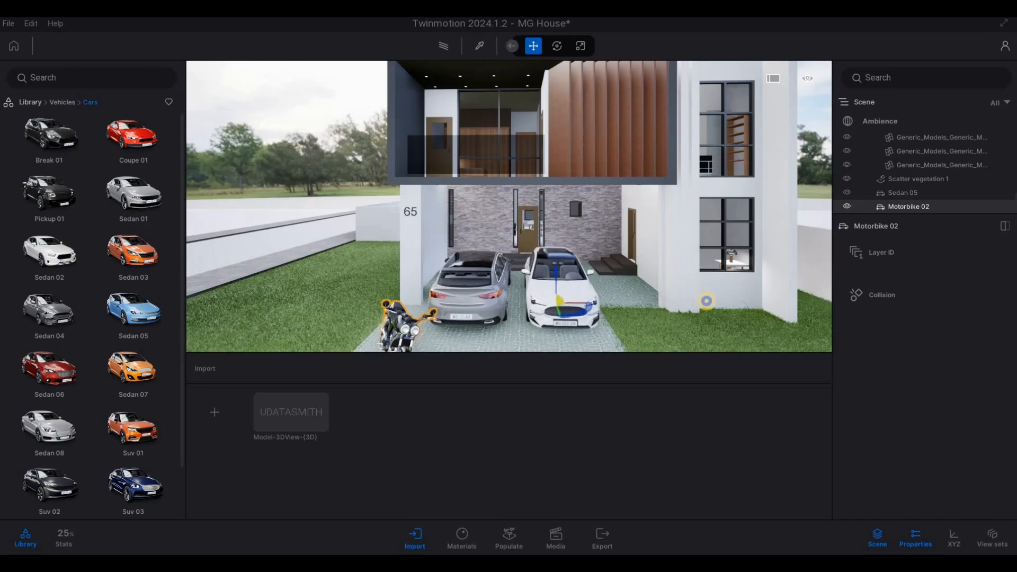
Examine how the white Sedan 04 sits beside the grey sedan and motorbike from several angles
key("a")
key("s")
key("a")
key("s")
key("a")
key("s")
key("a")
key("s")
key("a")
key("s")
key("a")
key("s")
key("a")
key("w")
key("d")
key("w")
key("d")
key("w")
key("d")
key("w")
key("d")
key("w")
key("d")
key("w")
key("d")
key("w")
key("d")
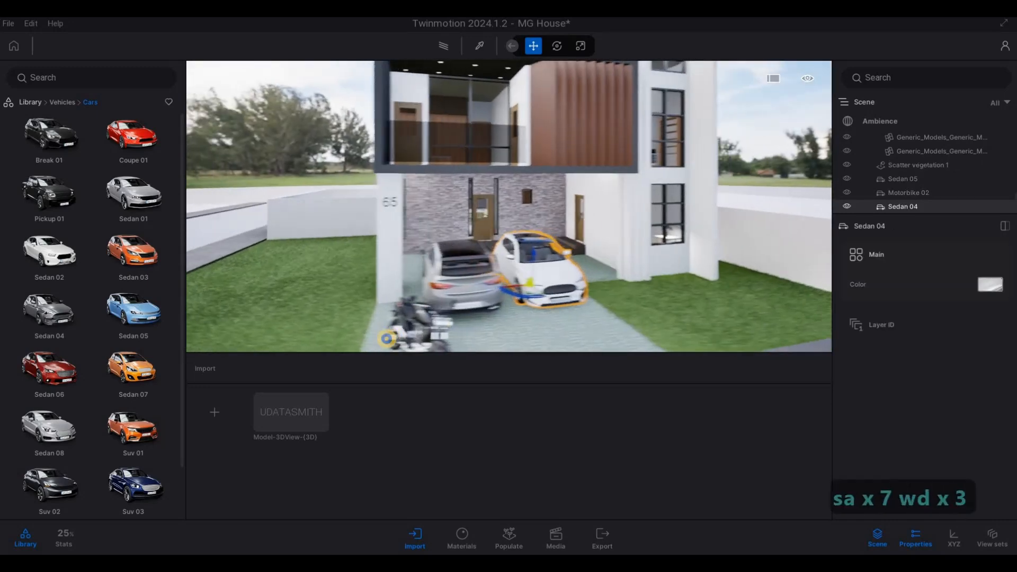
key("s")
key("a")
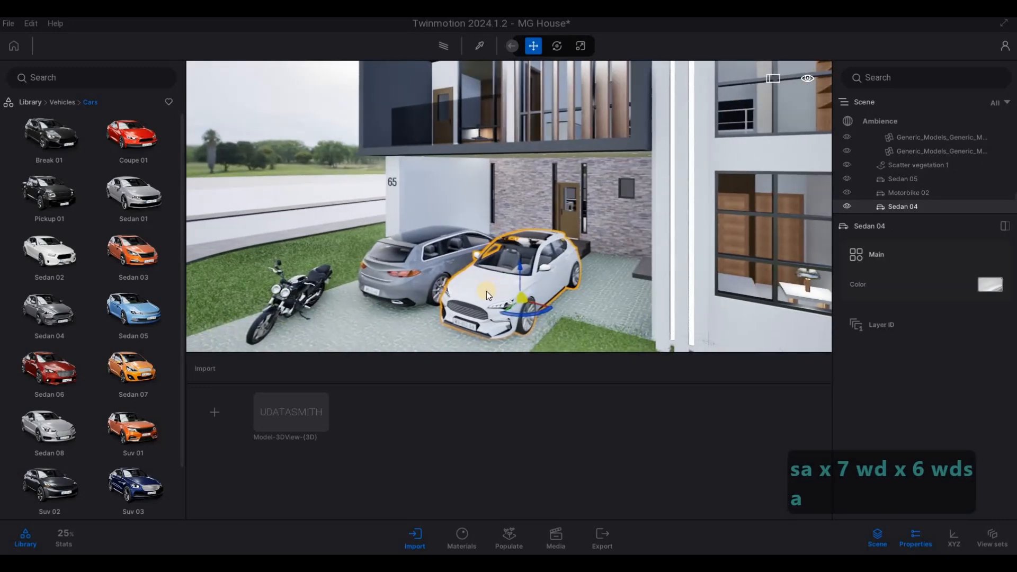
Delete the white Sedan 04 from the driveway
key("Escape")
key("Escape")
key("Delete")
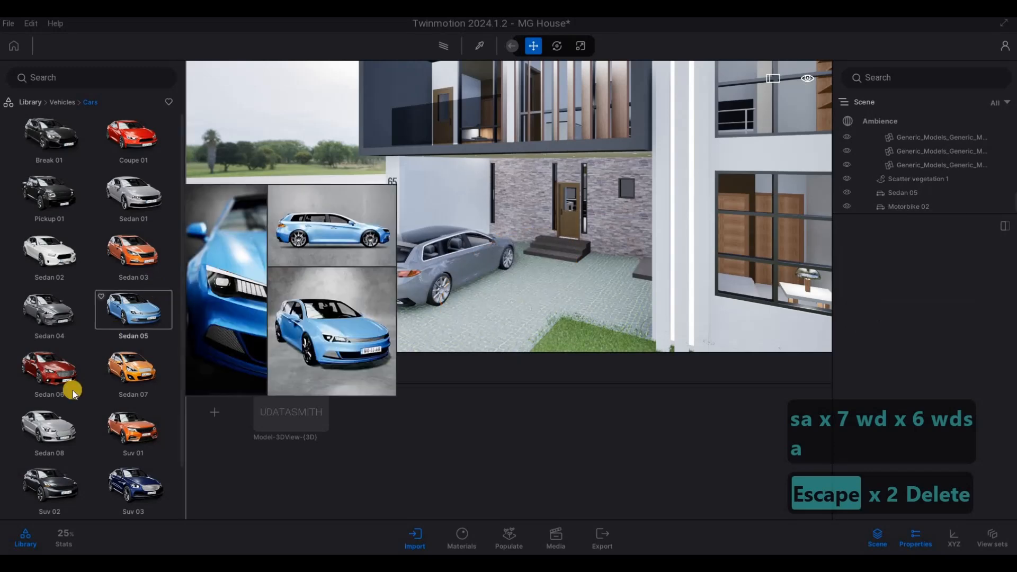
Place Sedan 08 from the cars library beside the grey sedan, facing the street
left_click_drag(55, 422, 495, 310)
key("a")
key("s")
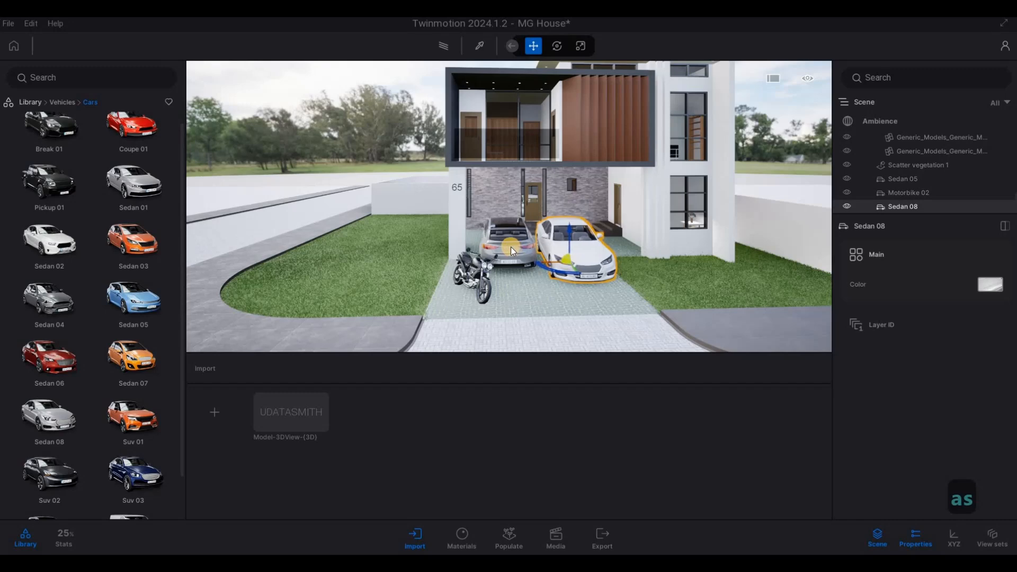
Adjust the position of the grey Sedan 05 in the carport next to the house-number wall
left_click(511, 247)
key("w")
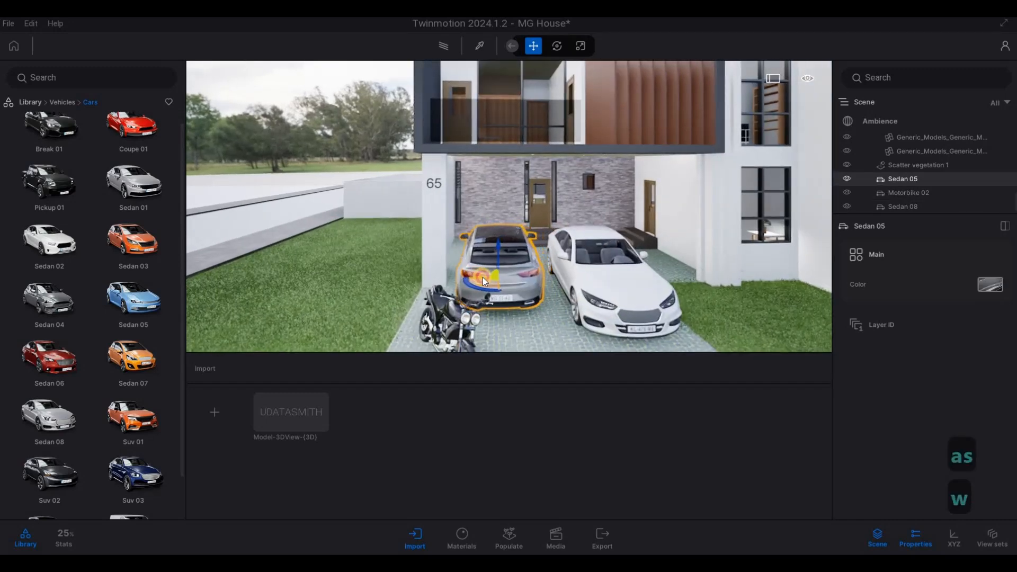
key("w")
key("d")
key("w")
key("d")
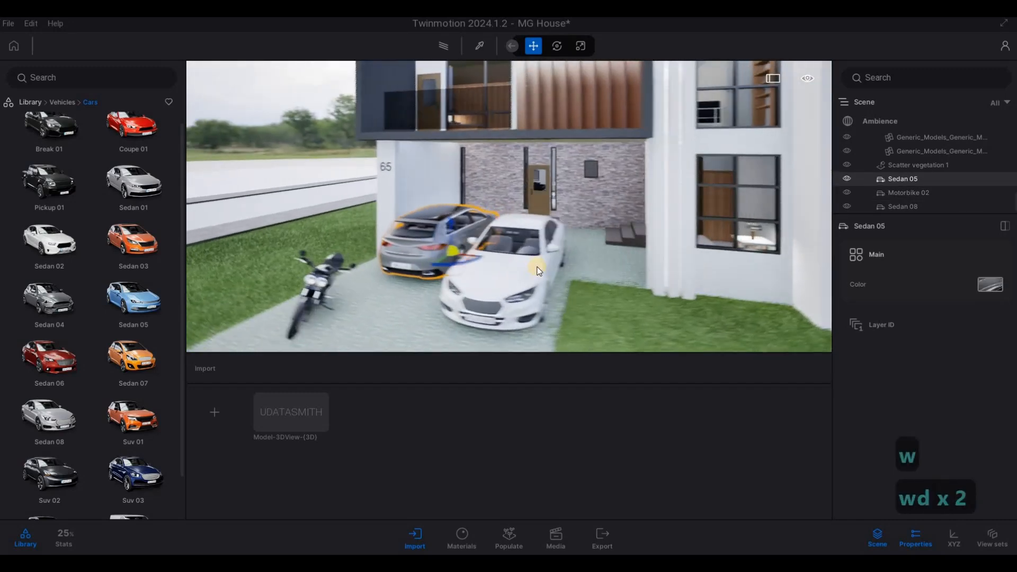
Adjust the position of the white Sedan 08 on the driveway beside the grey sedan and deselect it
left_click(510, 281)
left_click_drag(524, 275, 545, 291)
key("a")
key("a")
key("a")
key("a")
key("a")
key("a")
key("a")
key("a")
key("a")
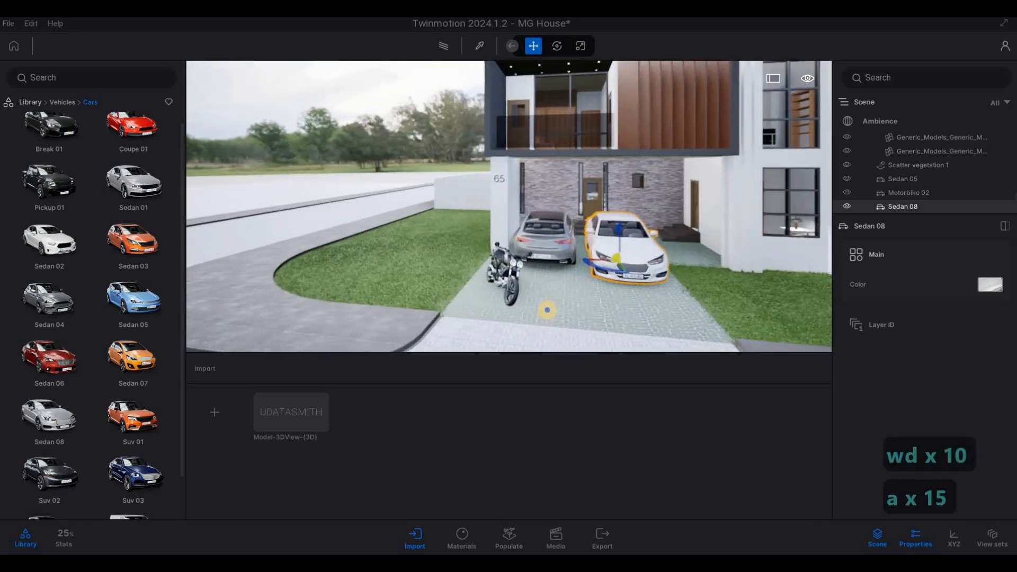
key("Escape")
Rotate Motorbike 02 slightly at the front of the driveway and deselect it
key("a")
key("e")
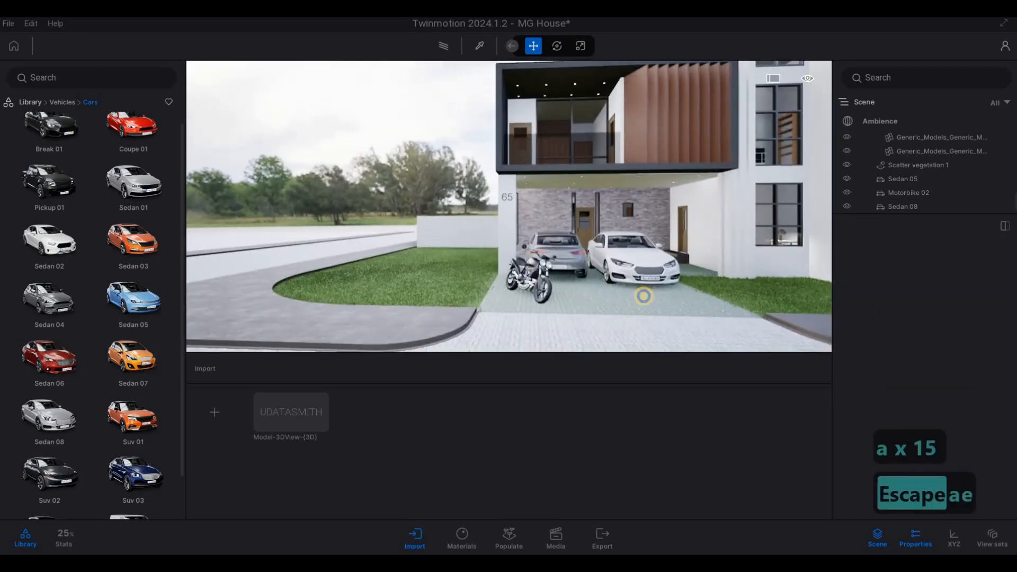
key("a")
key("s")
key("w")
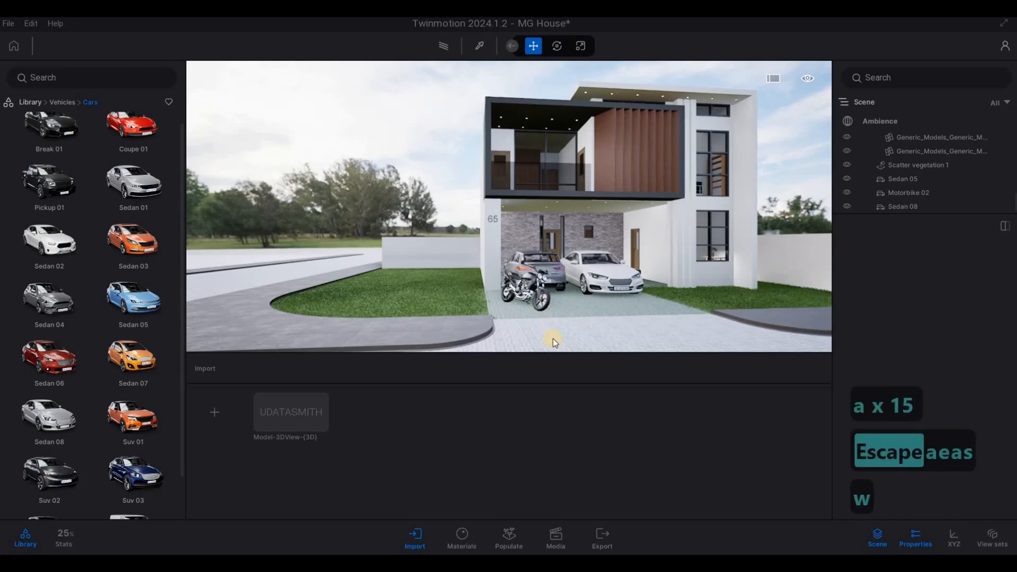
left_click(518, 308)
key("e")
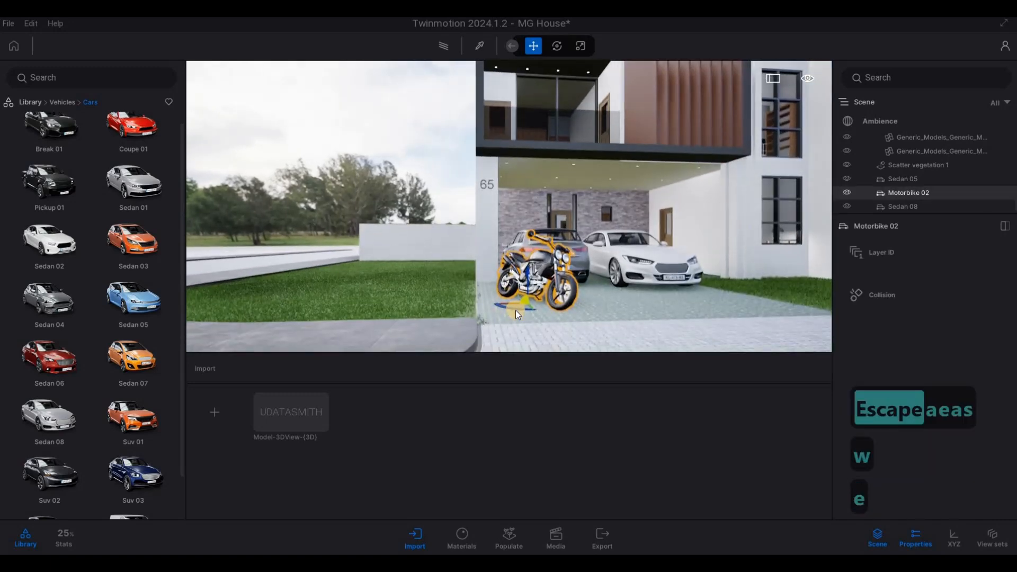
left_click_drag(523, 308, 536, 318)
key("Escape")
key("Escape")
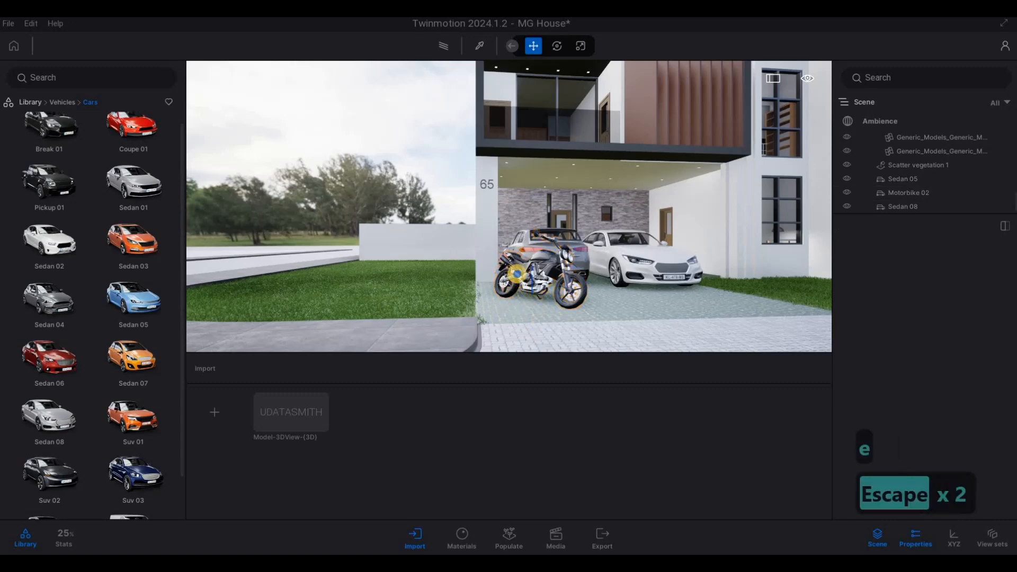
Examine the arrangement of the two cars and the motorbike in front of the house from the street
key("s")
key("a")
key("w")
key("d")
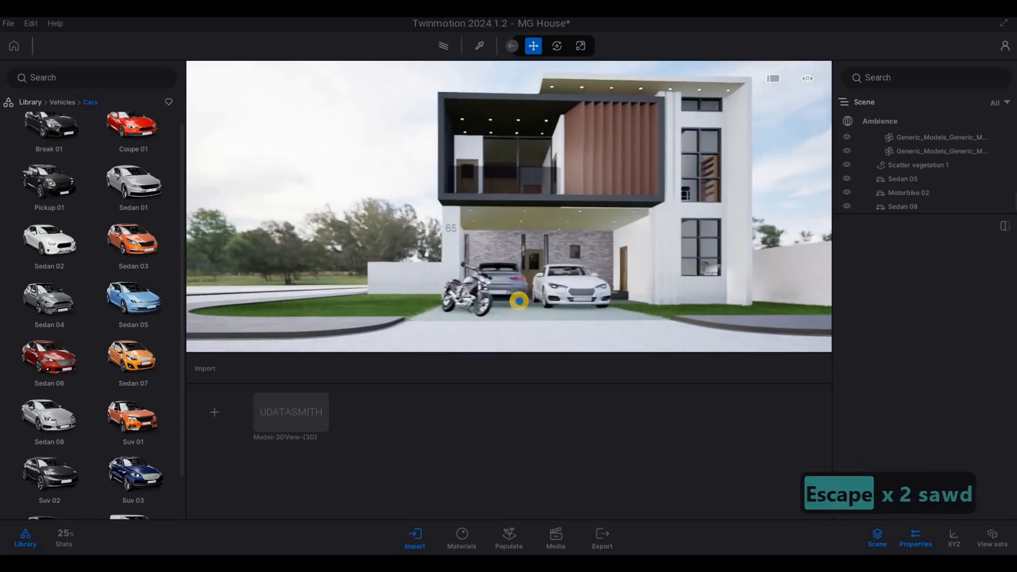
key("a")
key("d")
key("q")
key("a")
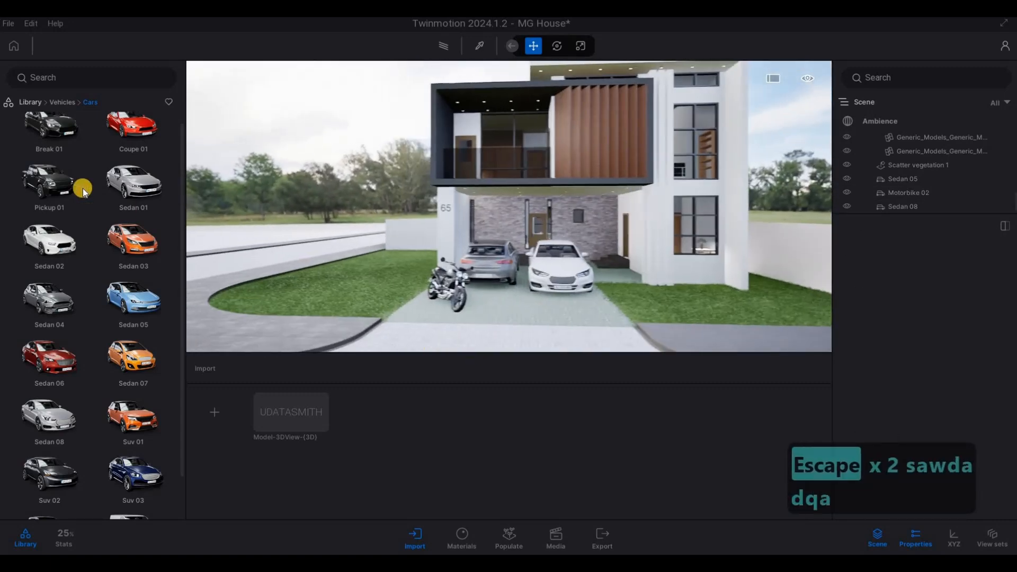
Switch the asset library from vehicles to the vegetation trees
mouse_move(73, 141)
left_click(62, 102)
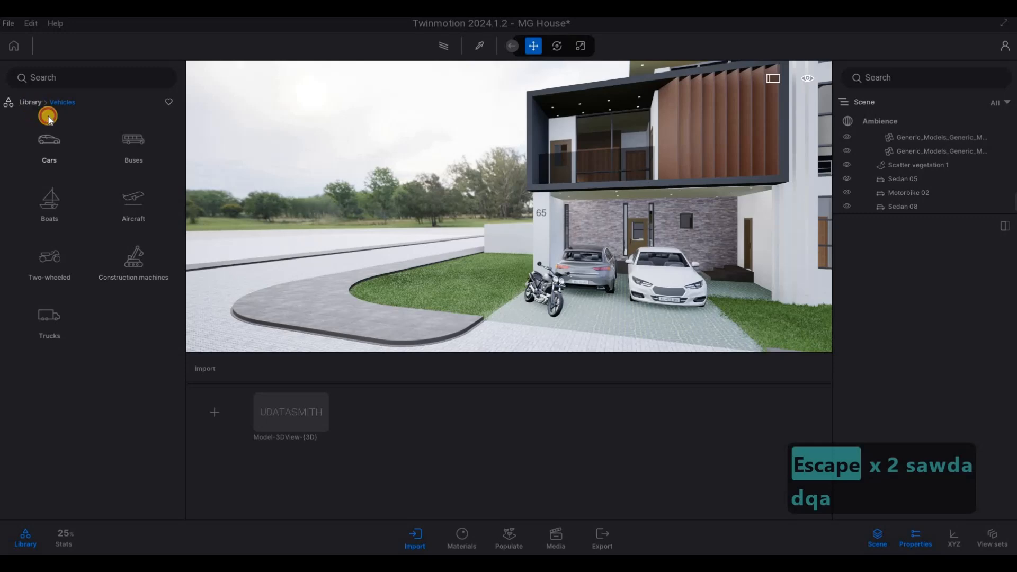
right_click(137, 156)
left_click(134, 148)
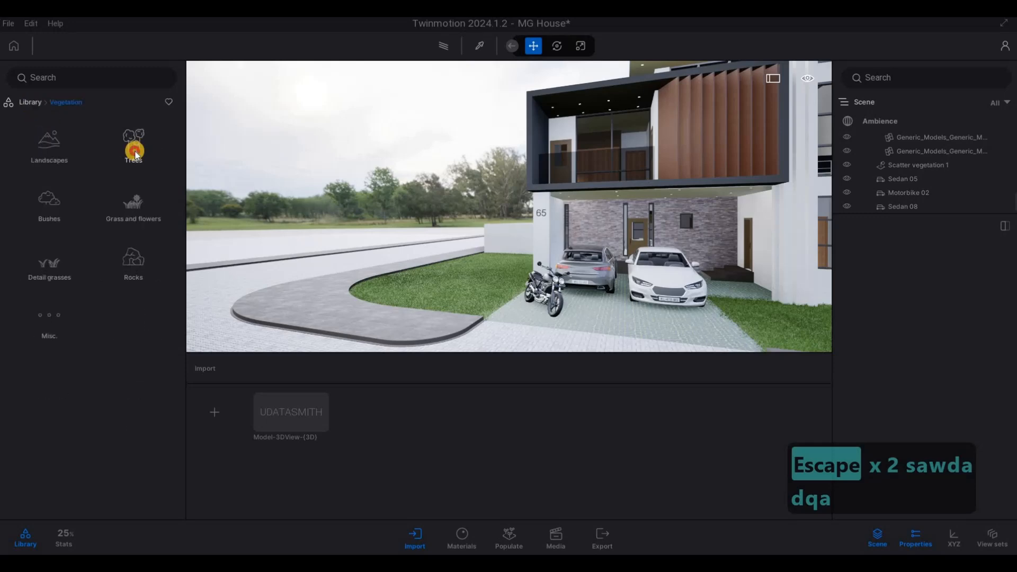
Place a Windmill Palm beside the lawn and move it about 5.3 m onto the back of the lawn near the boundary wall
key("a")
key("w")
key("a")
key("w")
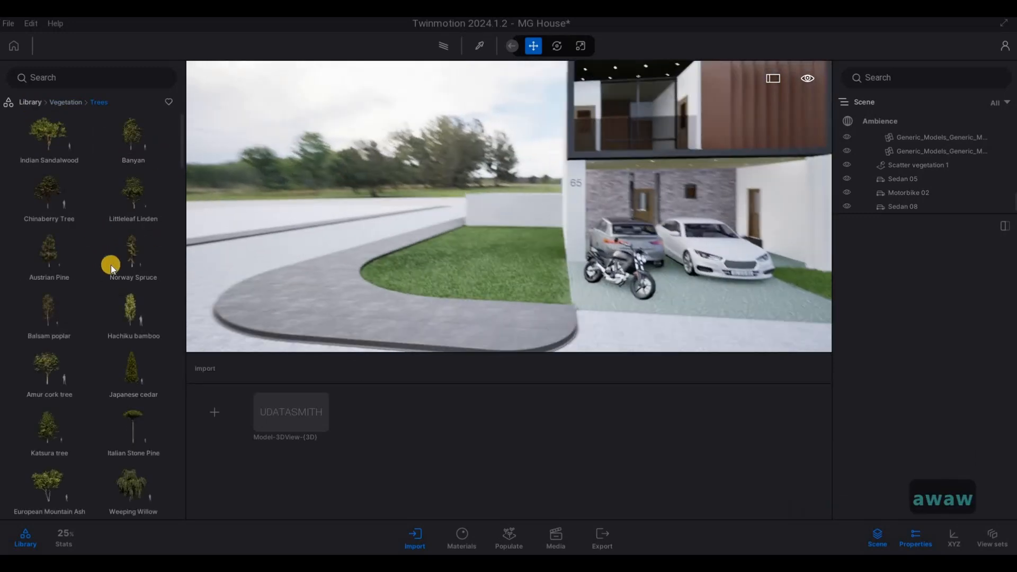
scroll(177, 153, "down", 3)
scroll(190, 410, "down", 15)
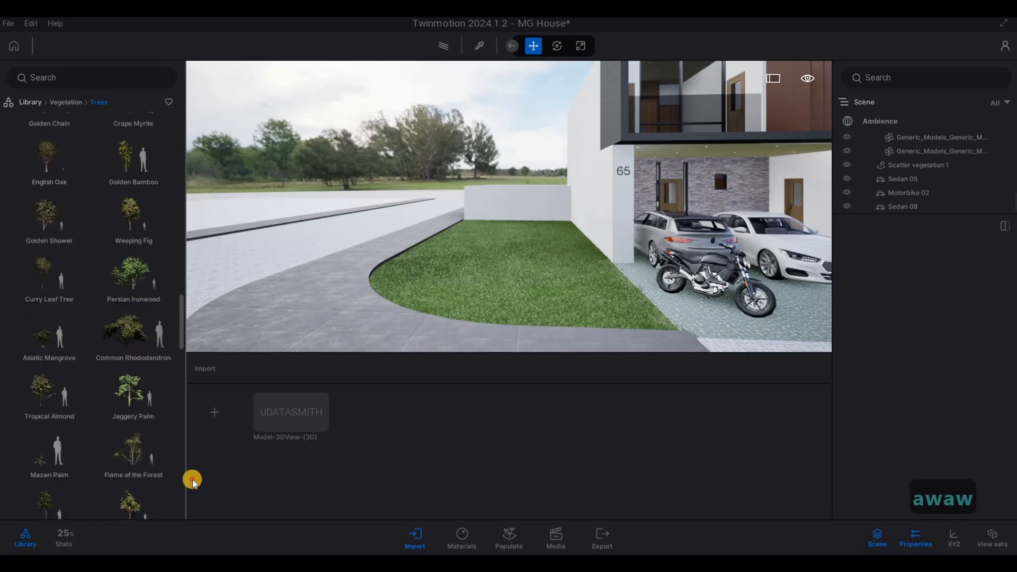
scroll(201, 447, "down", 10)
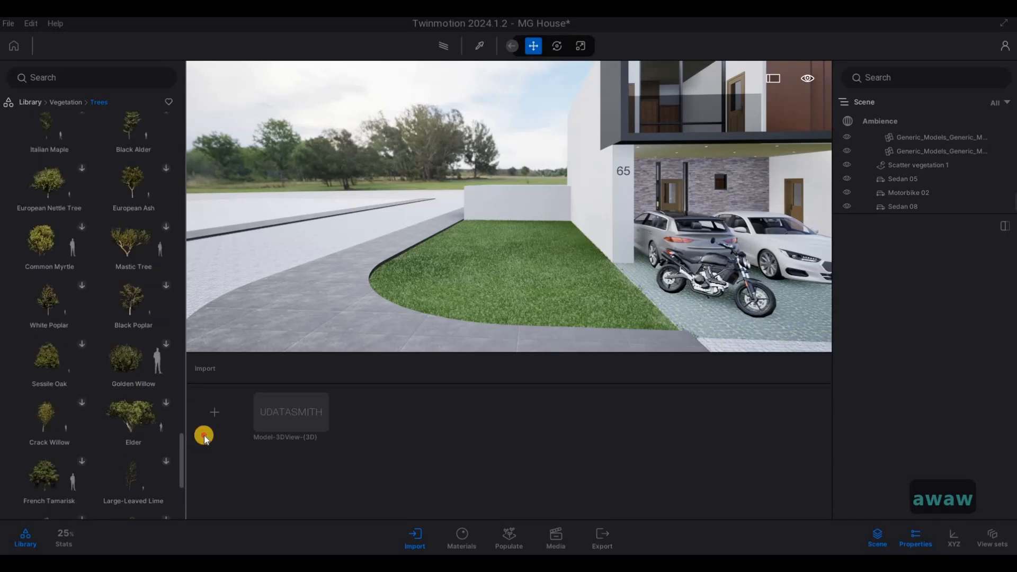
left_click_drag(207, 419, 206, 417)
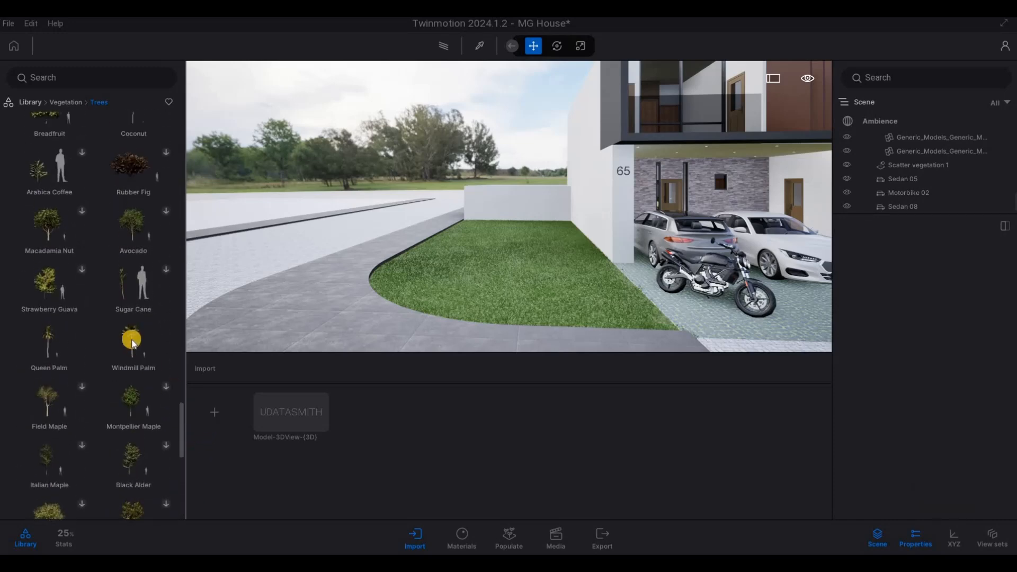
left_click_drag(132, 339, 363, 283)
left_click_drag(501, 265, 533, 267)
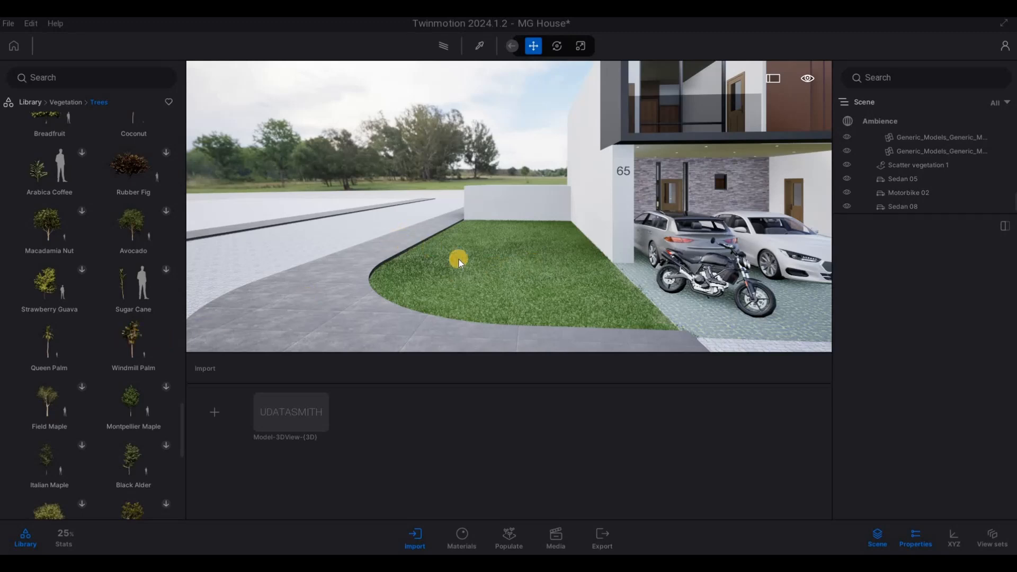
left_click_drag(459, 259, 491, 269)
left_click(417, 227)
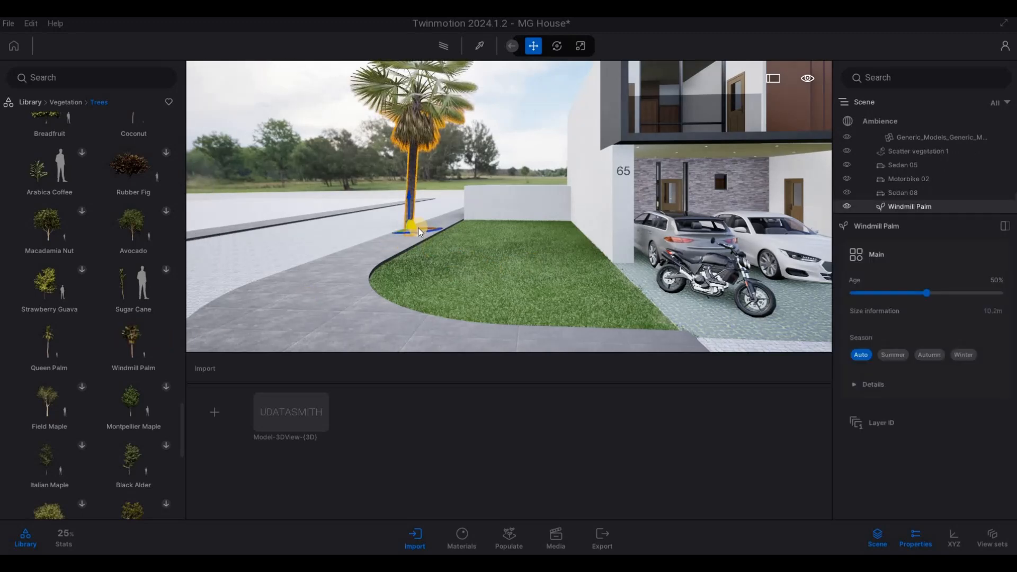
left_click_drag(418, 228, 566, 219)
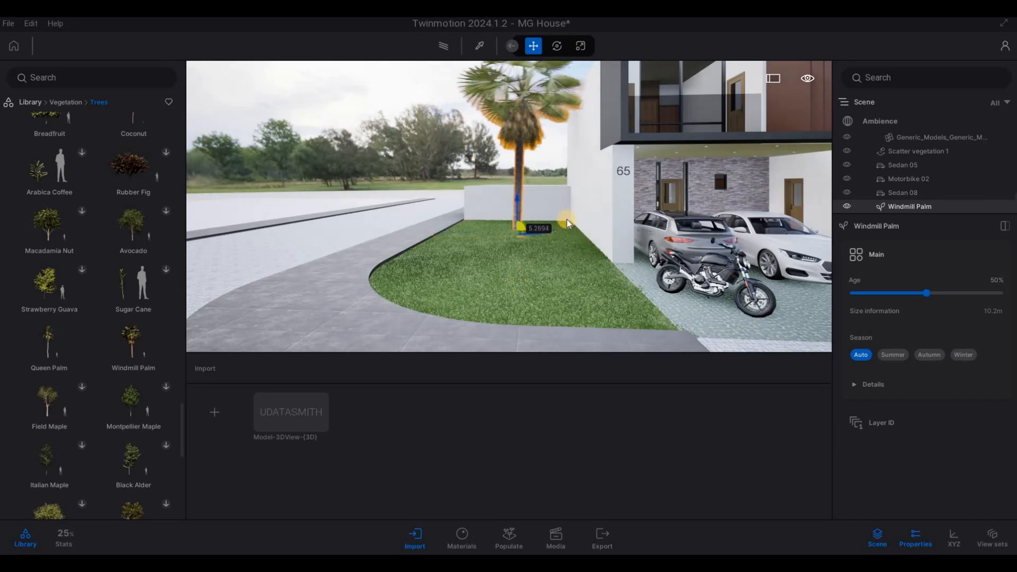
Nudge the Windmill Palm slightly on the back of the lawn, judging its position from the street in front of the house
key("s")
key("a")
key("s")
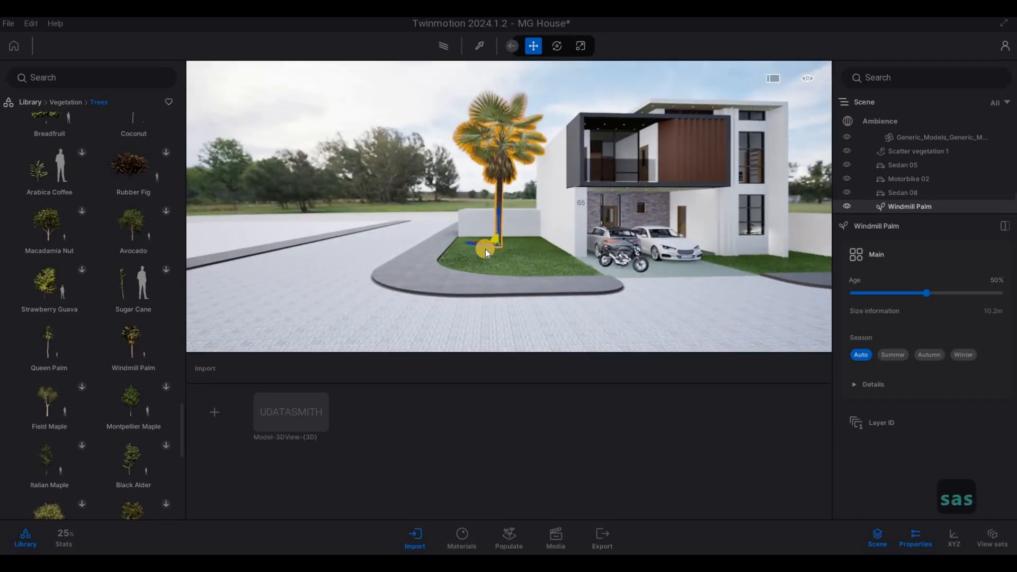
key("d")
key("d")
key("d")
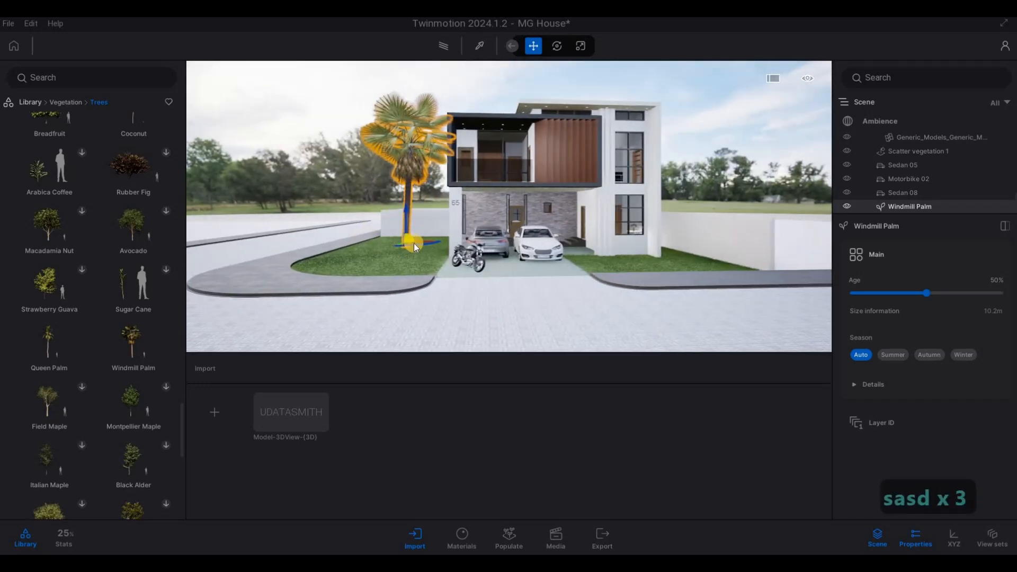
left_click_drag(414, 245, 448, 247)
left_click(436, 247)
key("a")
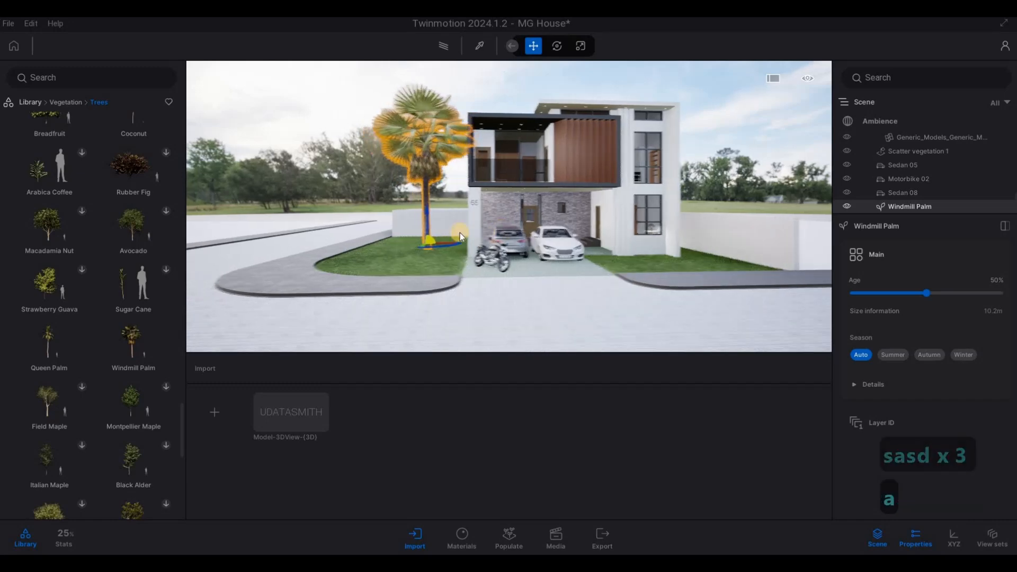
Increase the Windmill Palm's age to 85%
key("w")
key("w")
key("a")
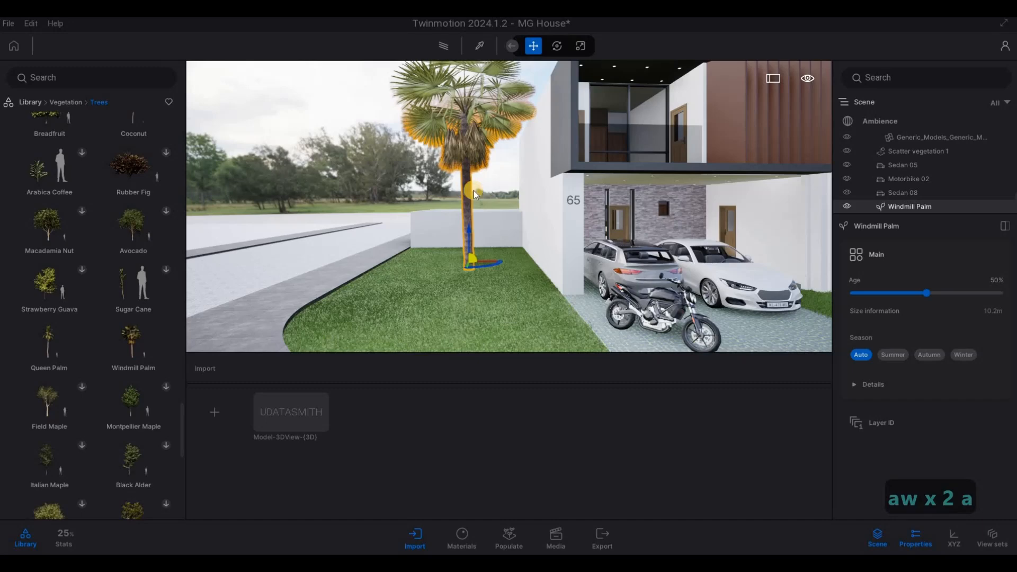
key("Escape")
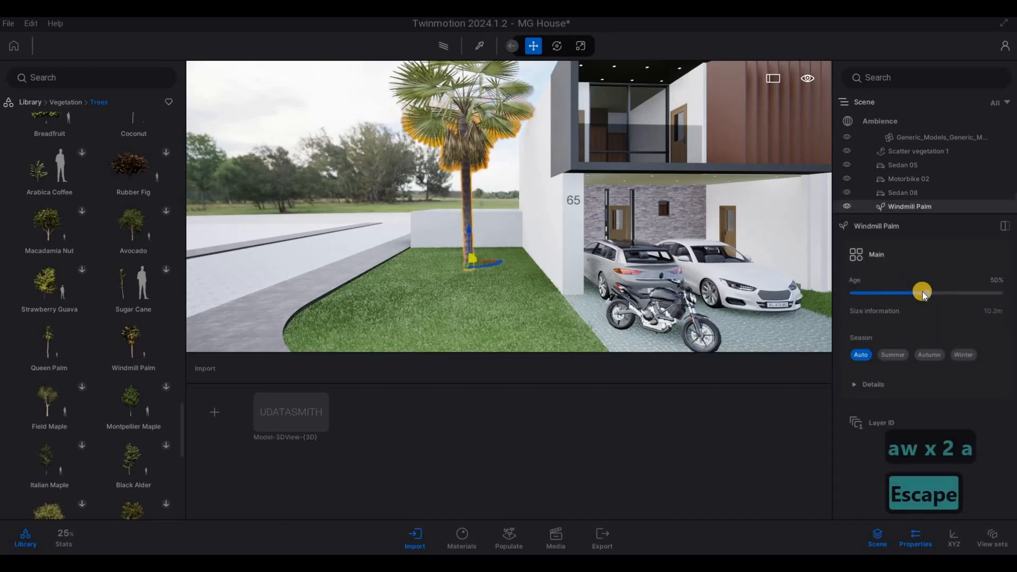
left_click_drag(947, 292, 962, 292)
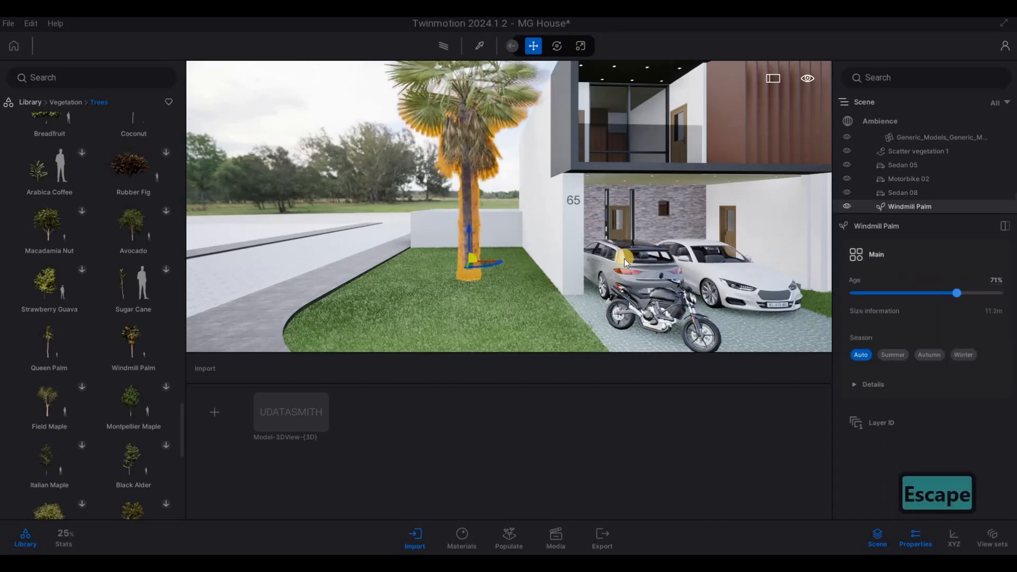
key("s")
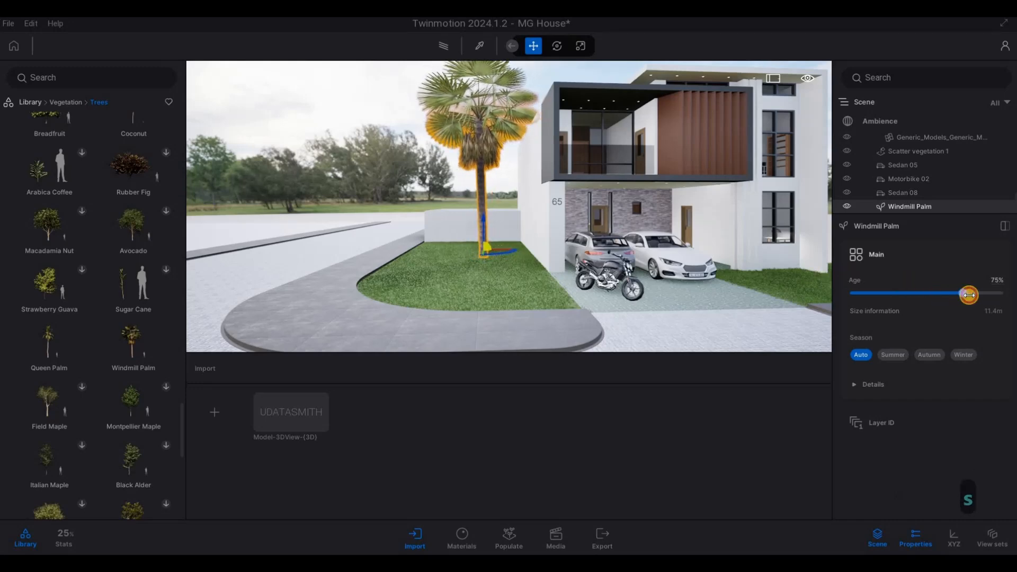
left_click_drag(976, 294, 972, 293)
key("d")
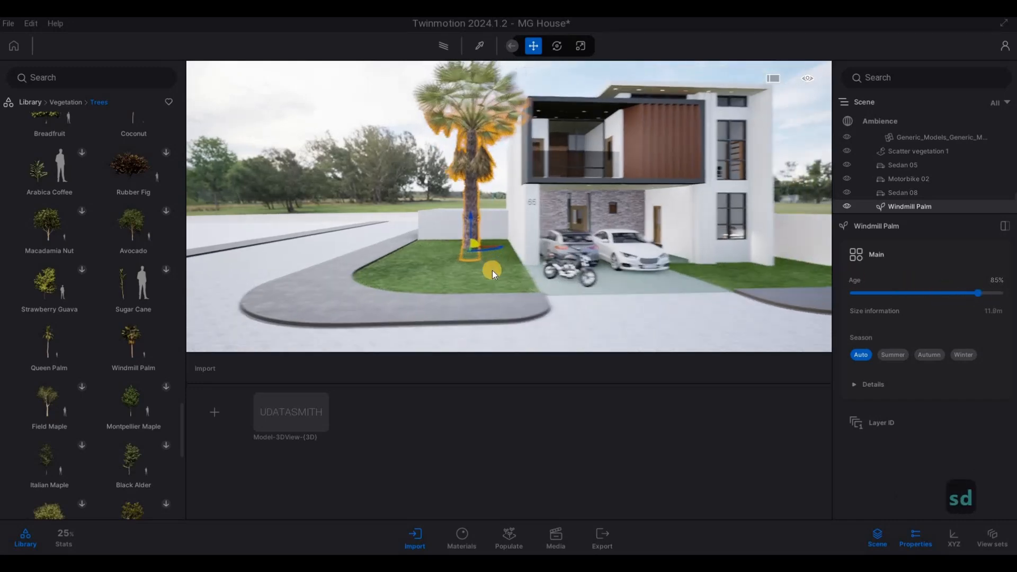
Deselect the Windmill Palm and examine its size and position beside the house from street level
key("Escape")
key("Escape")
key("a")
key("w")
key("e")
key("d")
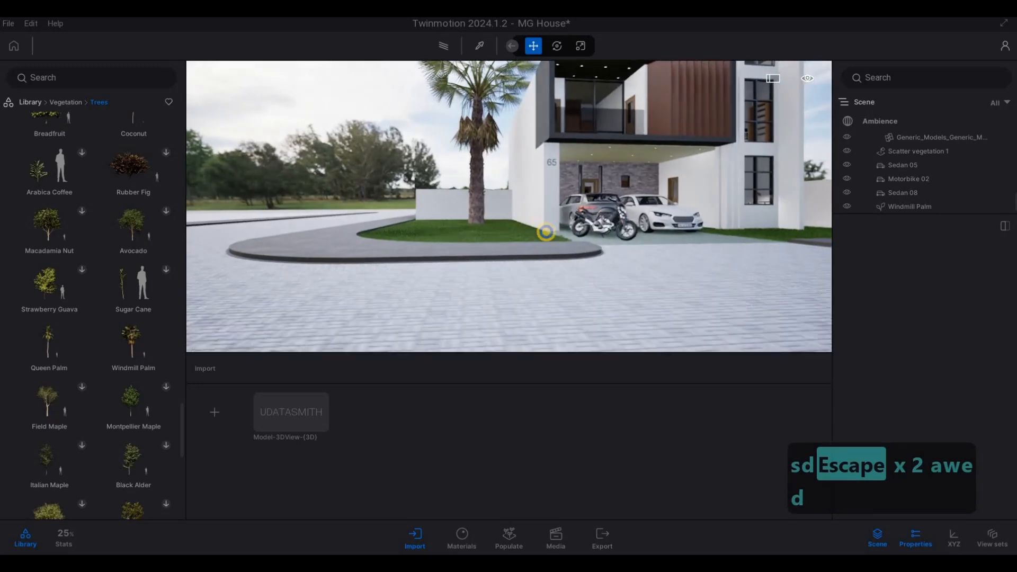
key("s")
key("d")
key("d")
key("a")
key("w")
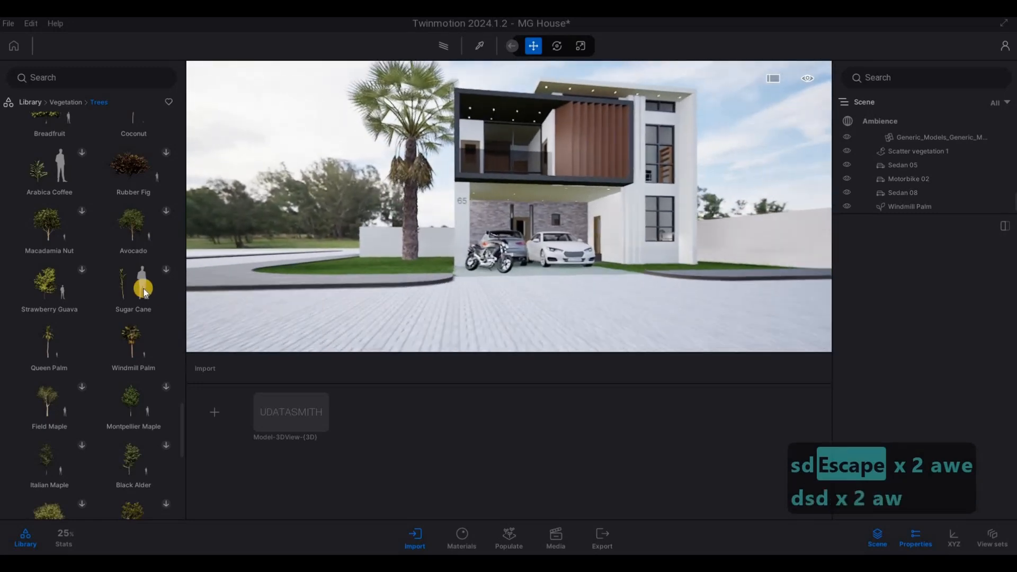
Download the Rubber Fig and Golden Willow assets from the tree library
key("a")
mouse_move(159, 159)
key("a")
key("w")
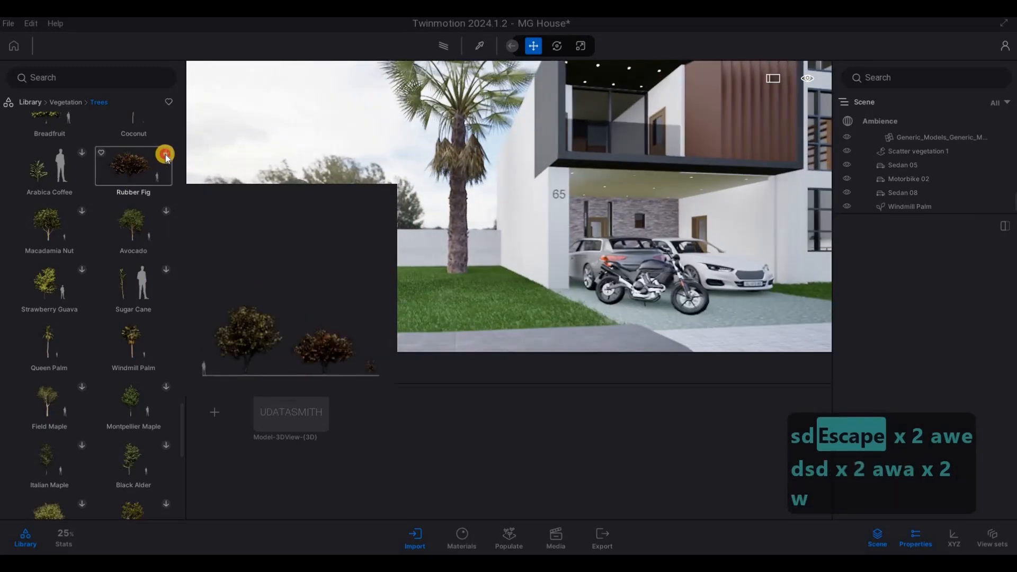
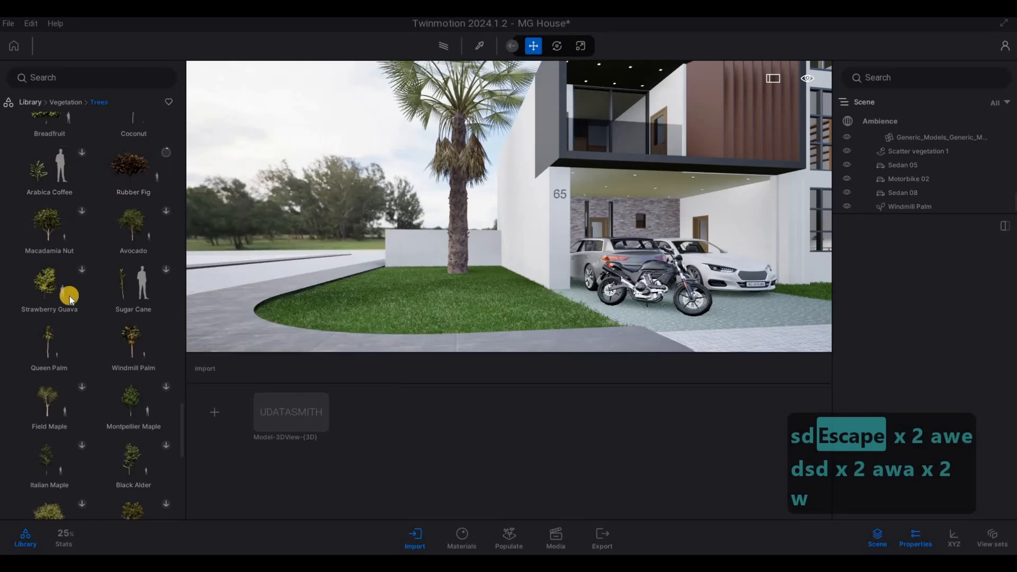
scroll(91, 410, "down", 5)
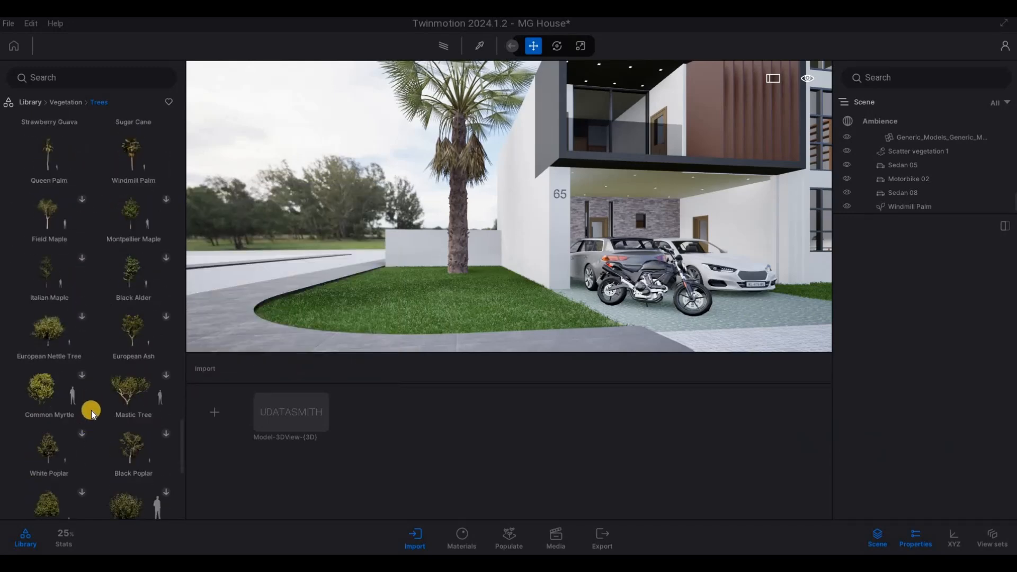
mouse_move(142, 403)
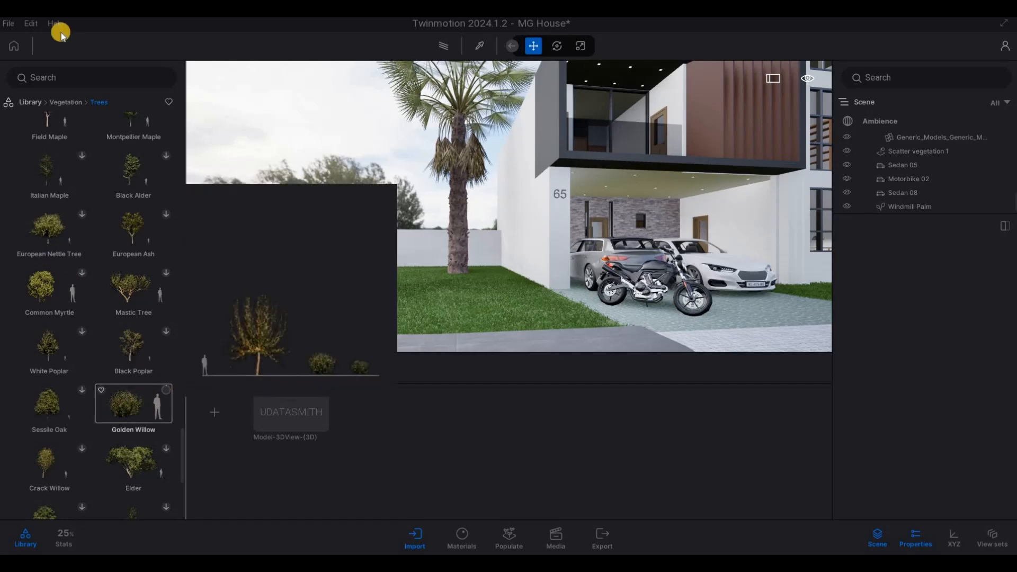
Save the MG House project and download the Common Myrtle asset
left_click(8, 23)
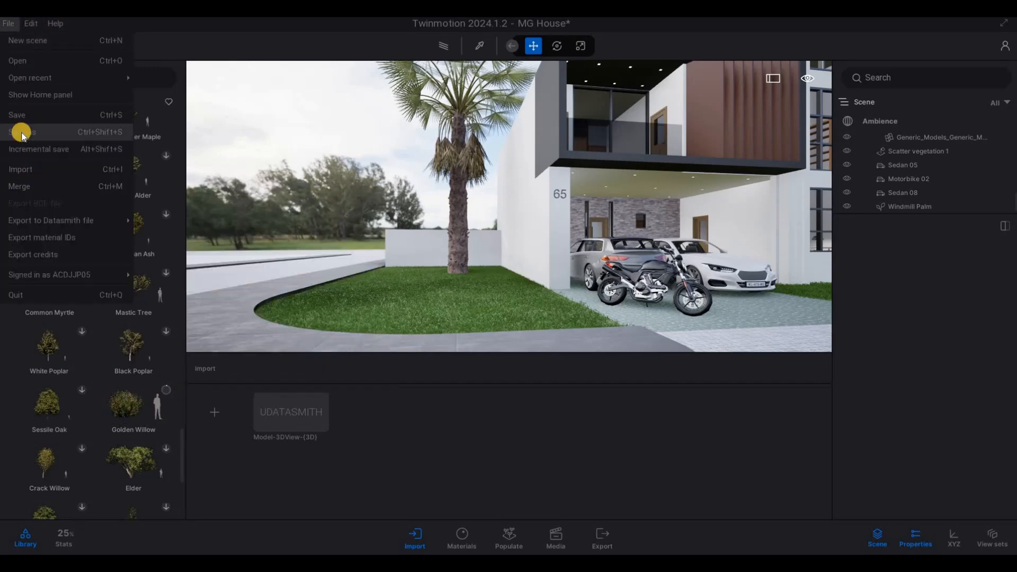
left_click(18, 115)
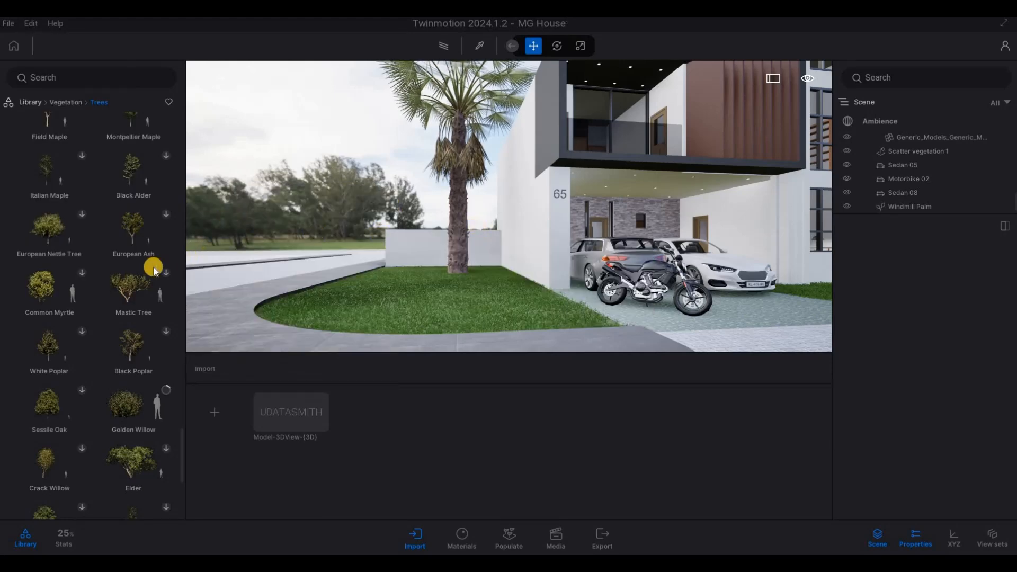
mouse_move(78, 272)
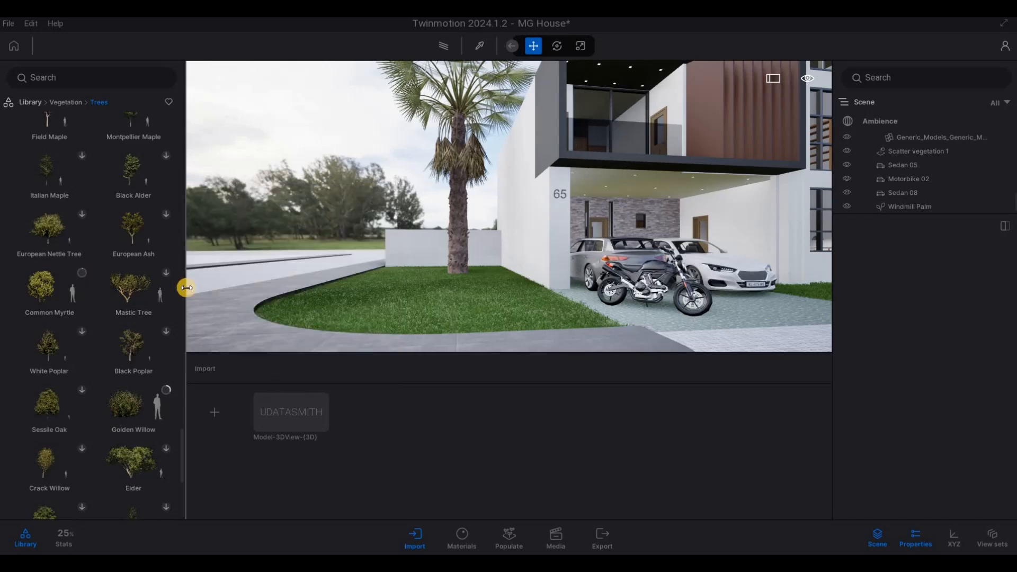
Find the Mugo Pine in the tree library and place one on the lawn in front of the Windmill Palm
scroll(72, 380, "up", 5)
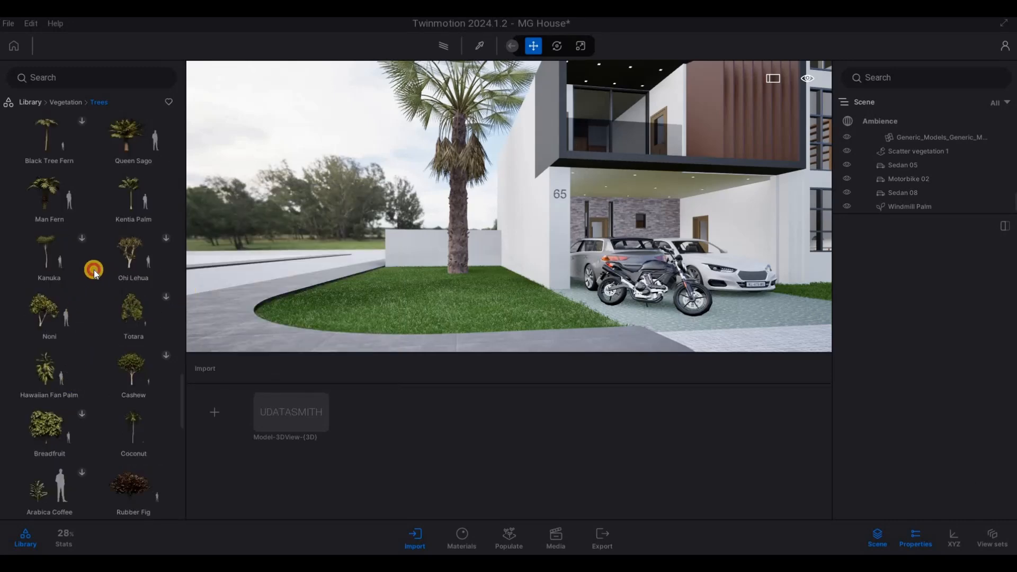
scroll(100, 252, "up", 10)
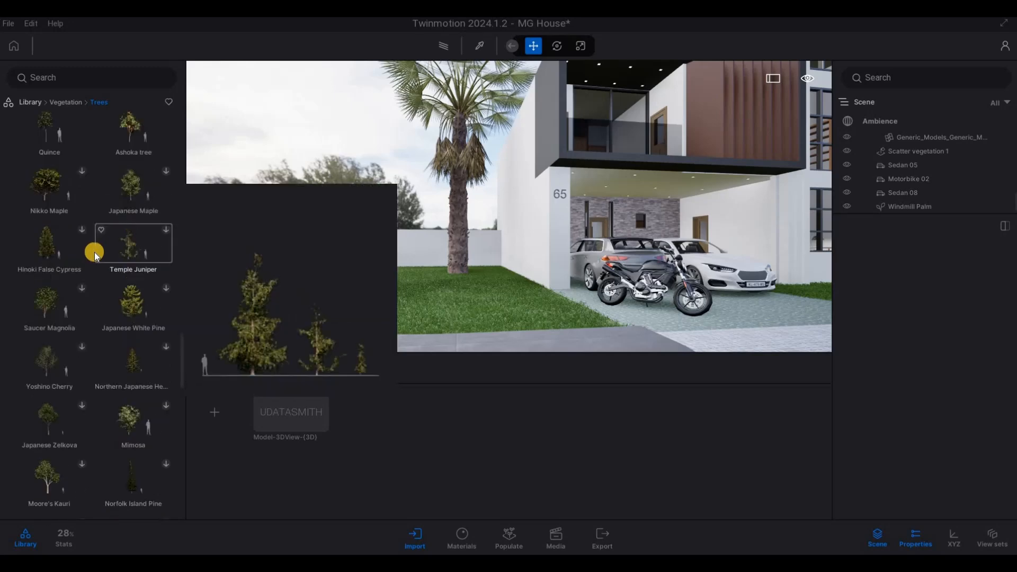
scroll(82, 255, "up", 10)
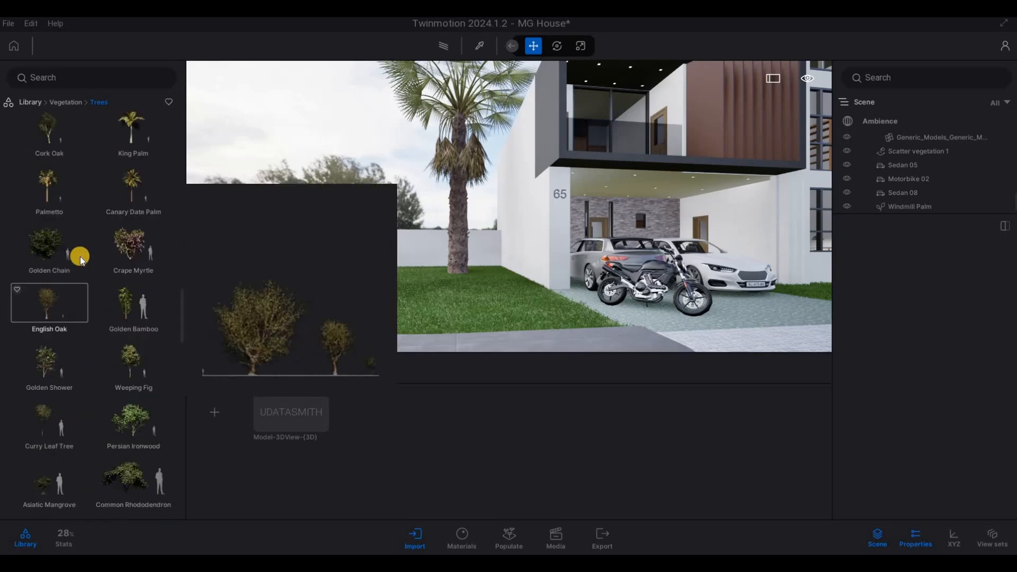
scroll(81, 257, "up", 10)
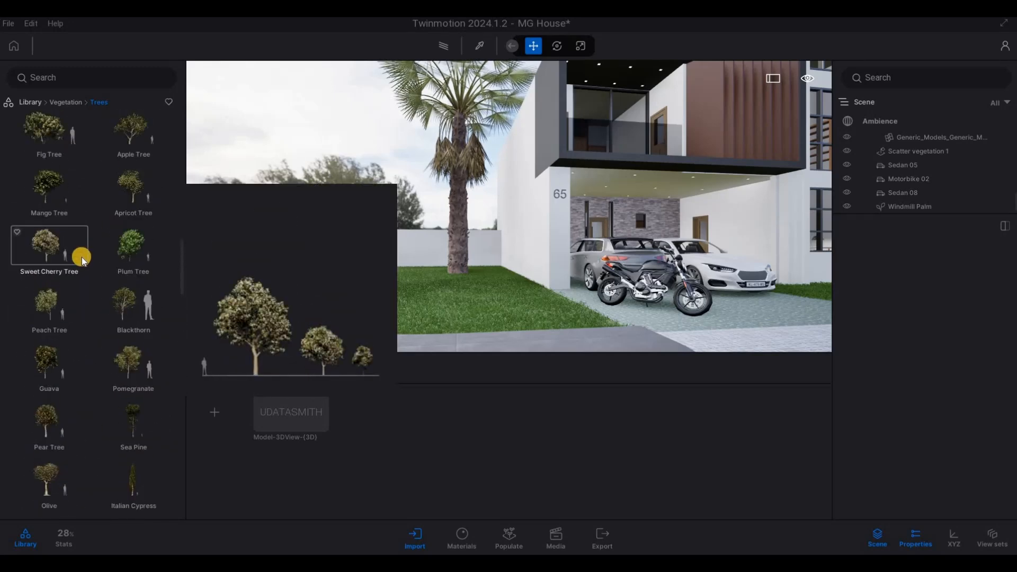
scroll(83, 284, "up", 4)
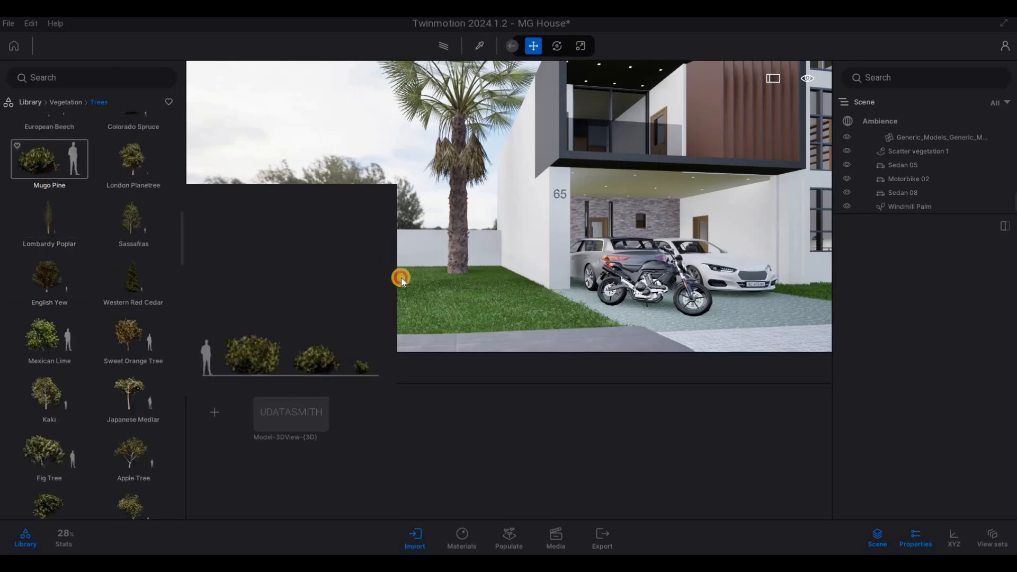
scroll(469, 303, "up", 3)
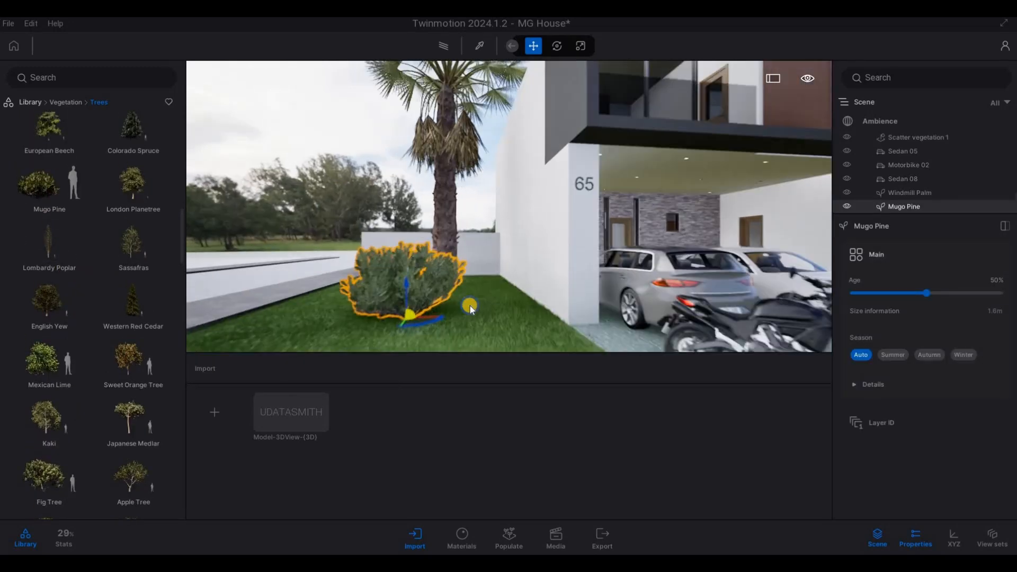
Move the Mugo Pine back across the lawn to the base of the Windmill Palm
middle_click_drag(472, 322, 494, 282)
key("a")
key("w")
key("a")
key("w")
key("q")
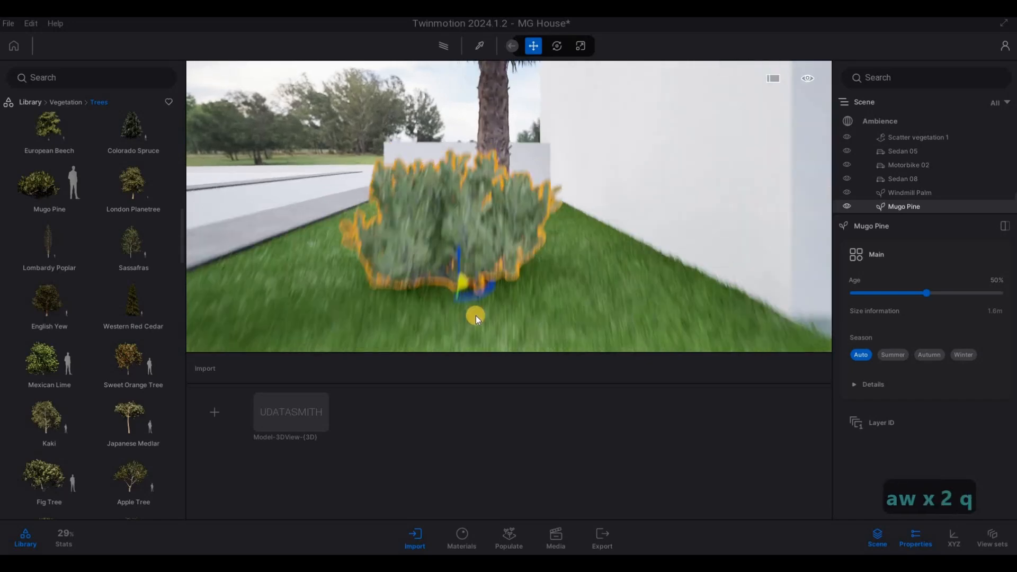
key("s")
left_click_drag(475, 288, 483, 228)
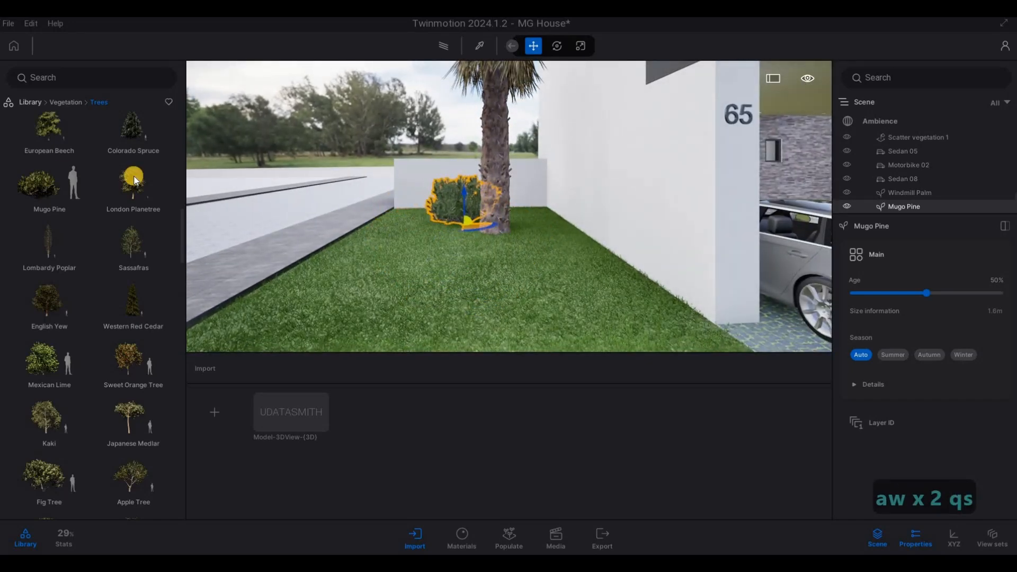
Place three more Mugo Pines around the palm trunk, end placement and select the front shrub
left_click(43, 184)
left_click(541, 234)
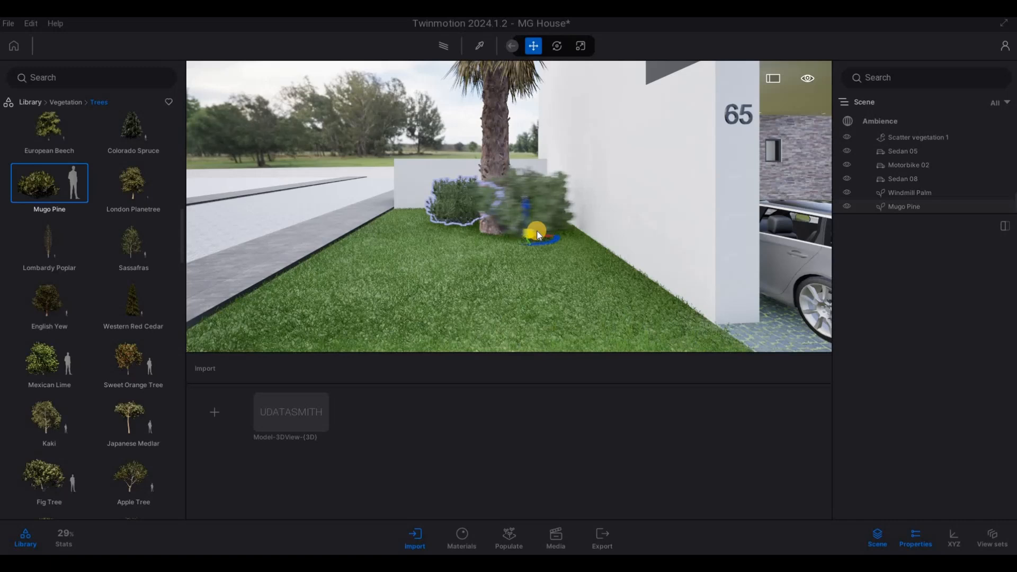
left_click(470, 246)
left_click_drag(505, 253, 532, 238)
key("Escape")
key("Escape")
key("Escape")
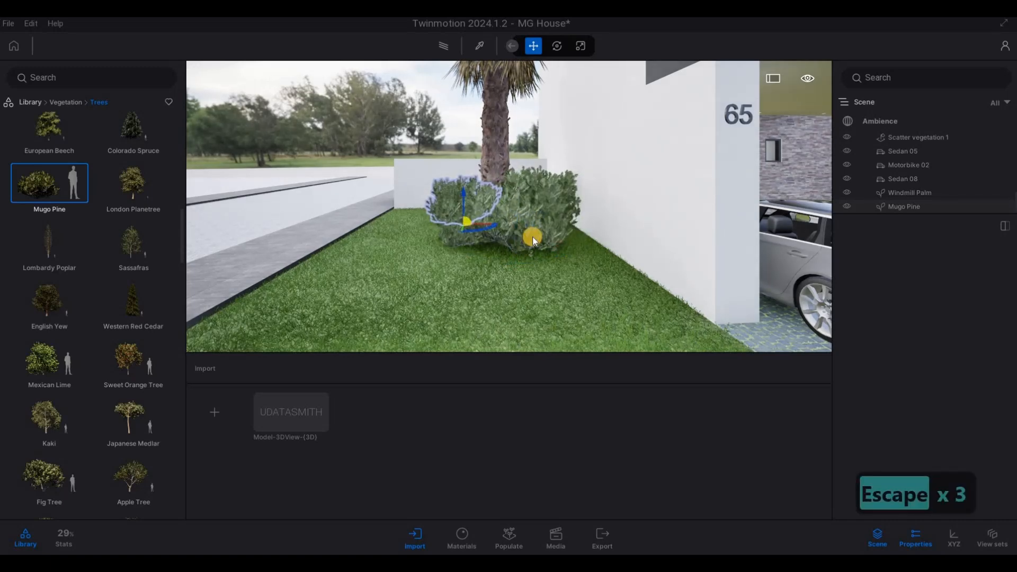
left_click(532, 236)
key("Escape")
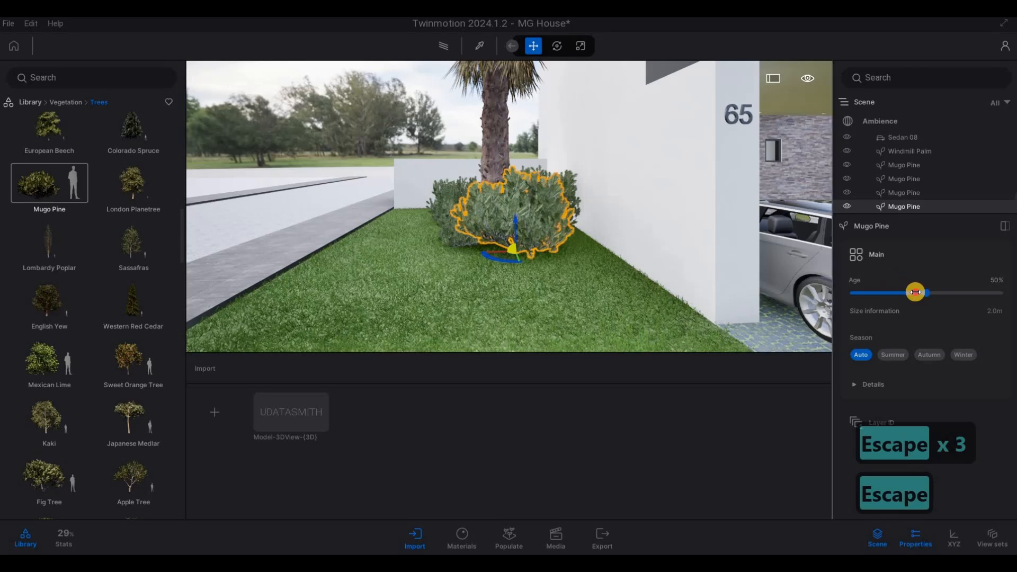
Shrink the Mugo Pines by lowering their ages: 4% for the front shrub, 12% for the wall-side one and 28% for the front-left one
left_click_drag(856, 293, 831, 290)
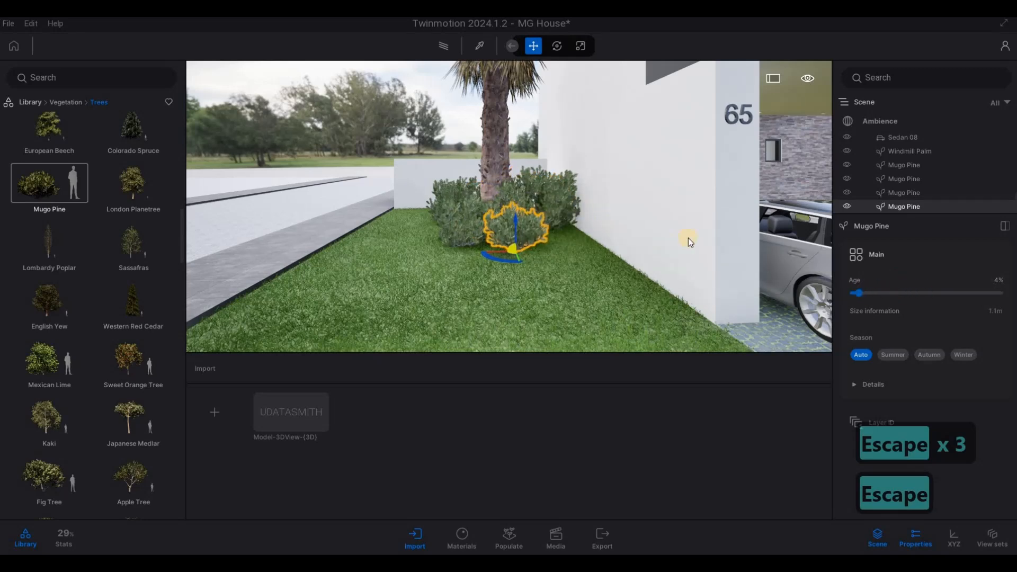
left_click_drag(926, 293, 870, 293)
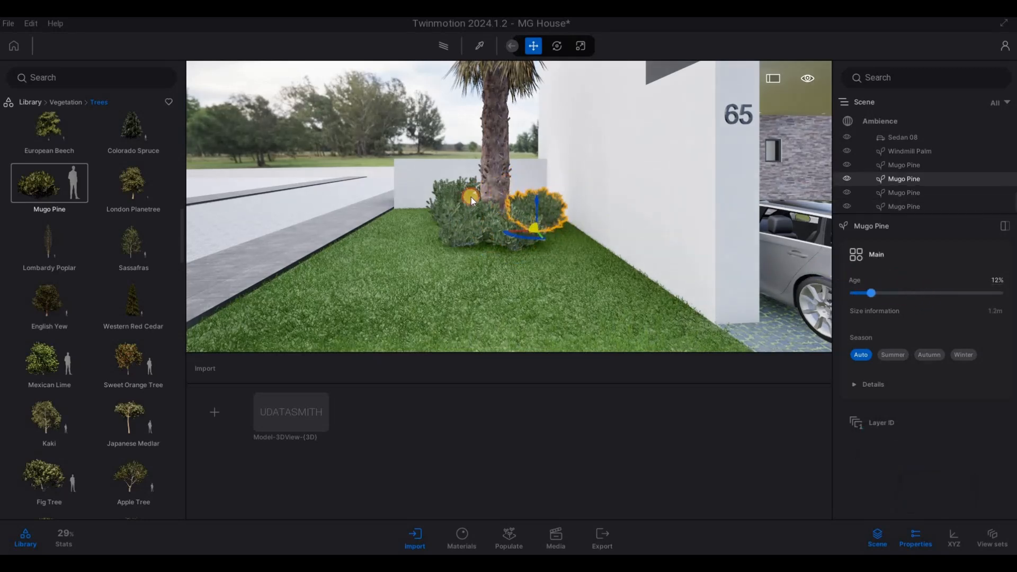
left_click(903, 165)
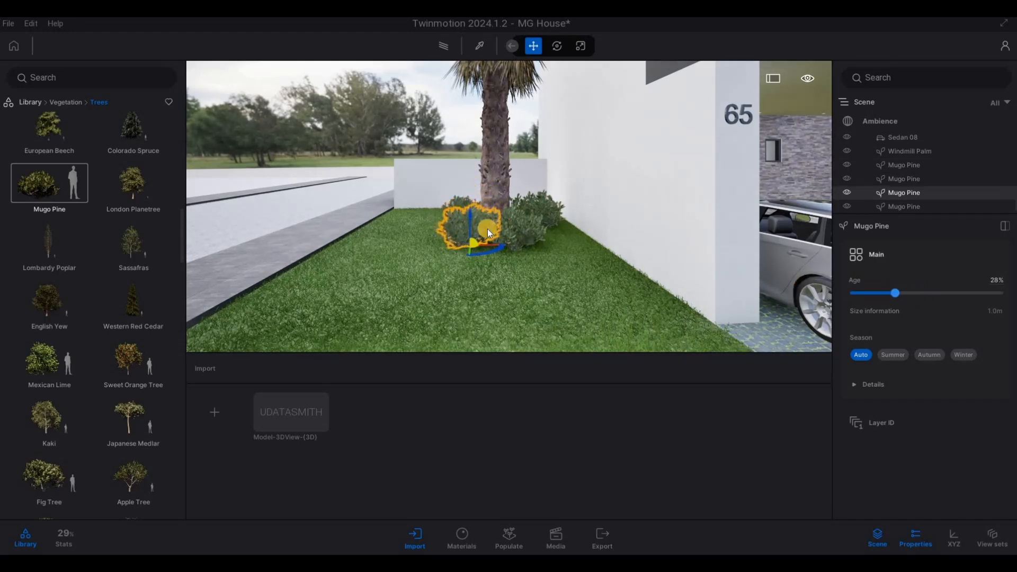
Deselect the shrubs and examine the Mugo Pine grouping around the palm from the driveway and from above
key("Escape")
key("Escape")
key("a")
key("s")
key("a")
key("s")
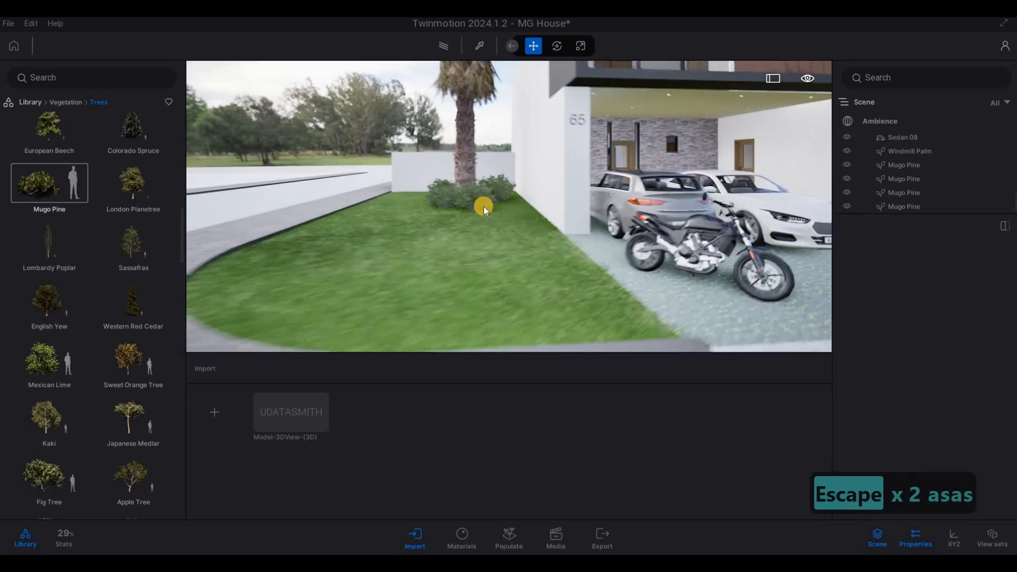
key("w")
key("q")
key("s")
key("s")
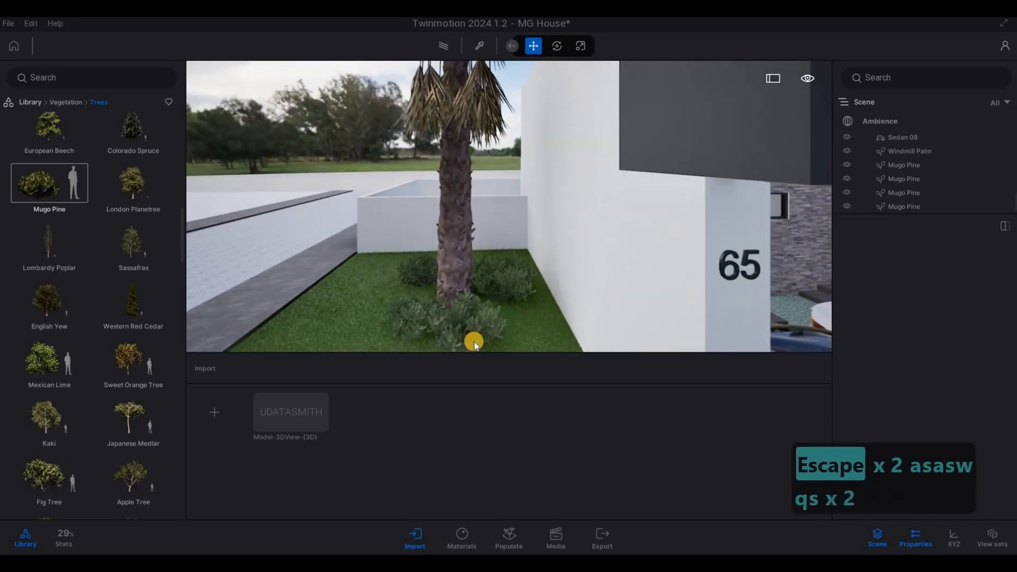
Rotate the front-left Mugo Pine beside the palm trunk by about 30 degrees
left_click(504, 302)
key("a")
key("w")
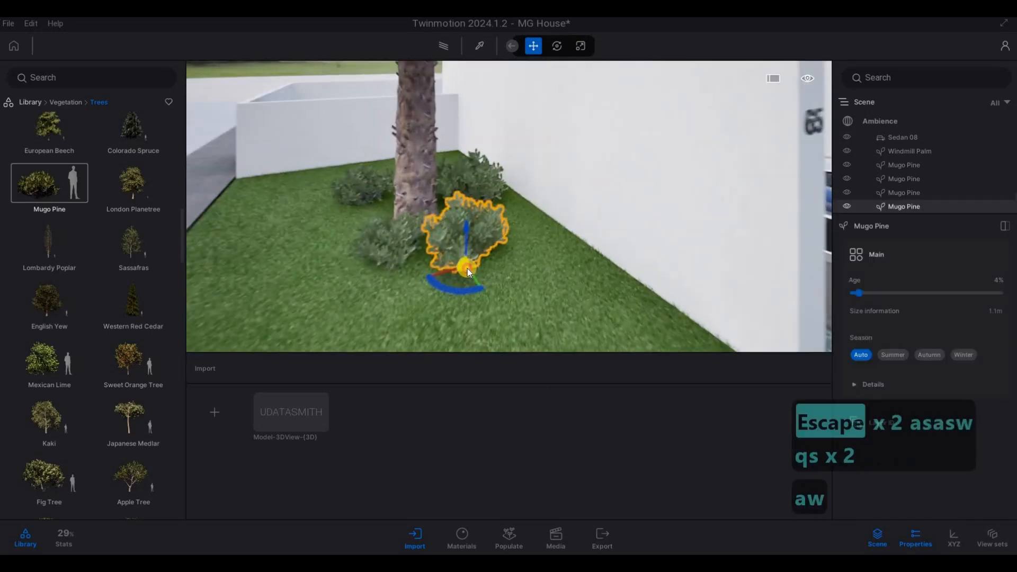
left_click(380, 253)
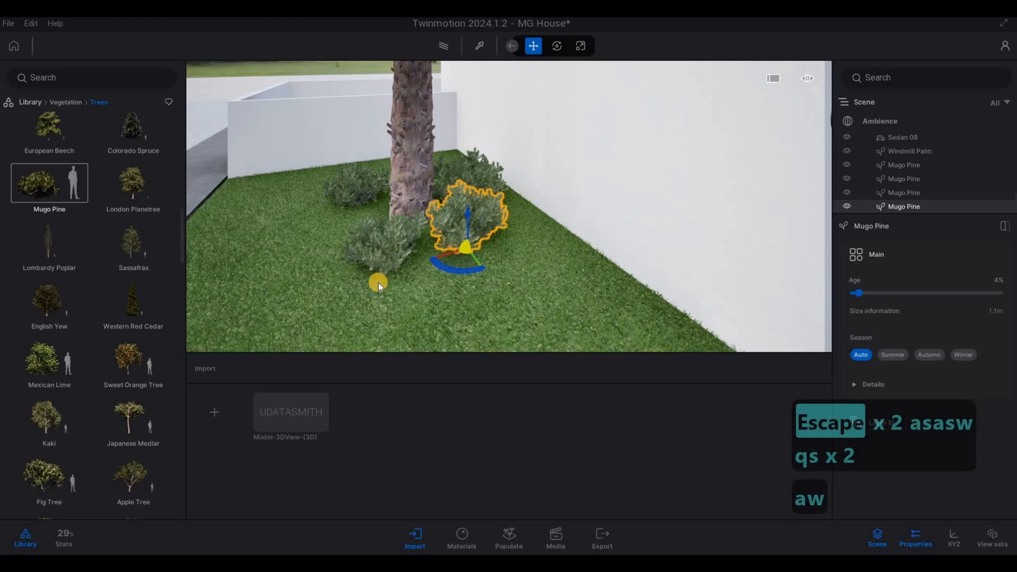
left_click(348, 282)
left_click_drag(348, 281, 368, 255)
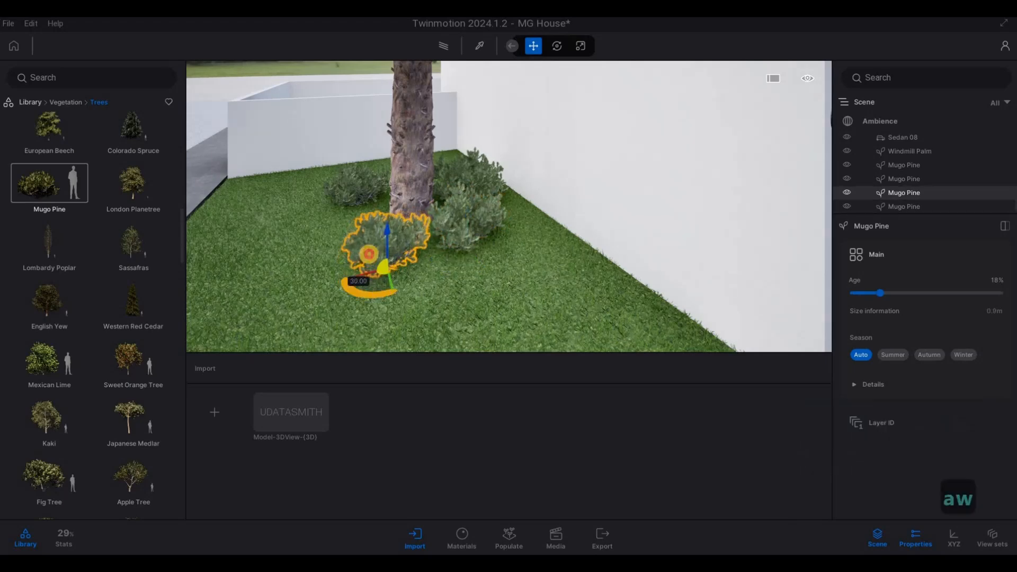
middle_click_drag(382, 269, 389, 268, "shift")
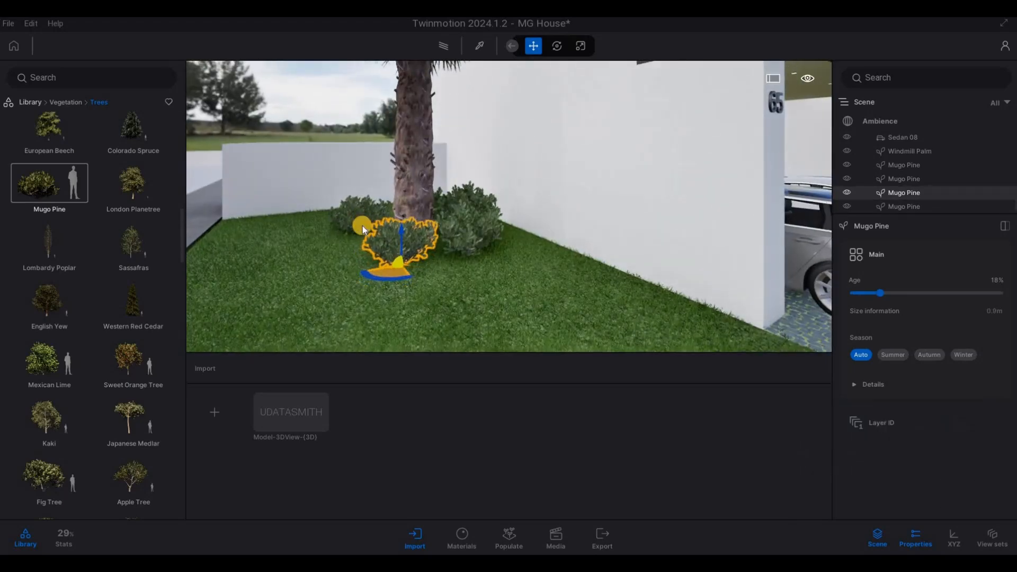
Move the rear-left Mugo Pine slightly closer to the palm trunk
left_click(359, 244)
left_click_drag(361, 249, 360, 240)
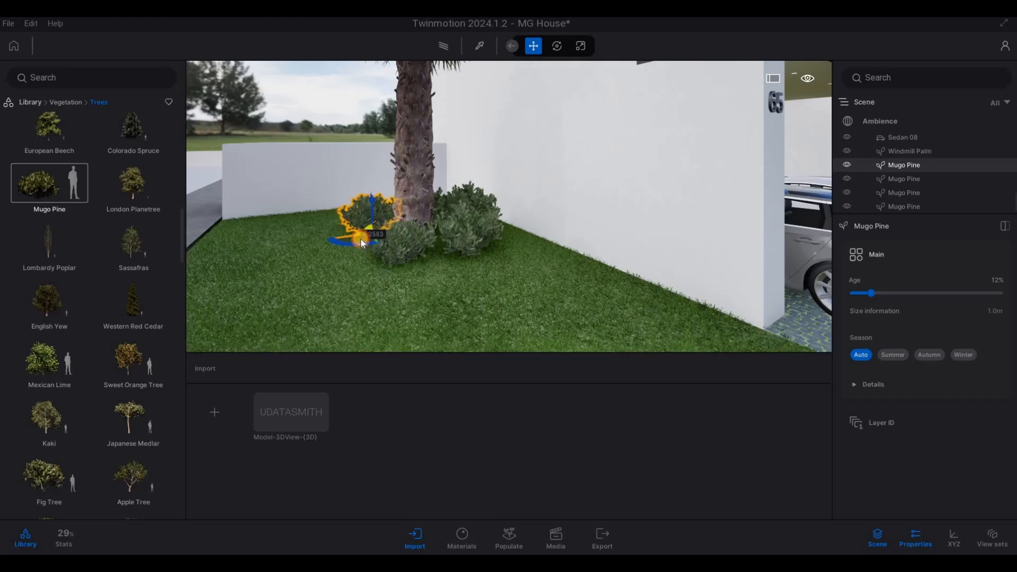
left_click(362, 246)
key("w")
key("q")
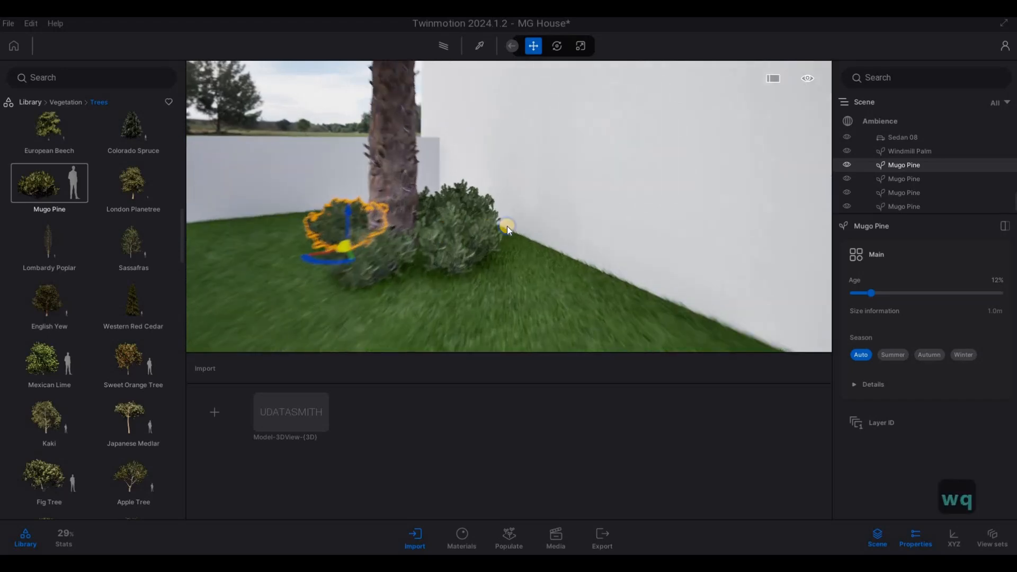
Shift the wall-side and front-left Mugo Pines to tighten the group around the palm trunk, and clear the selection
key("d")
left_click(447, 286)
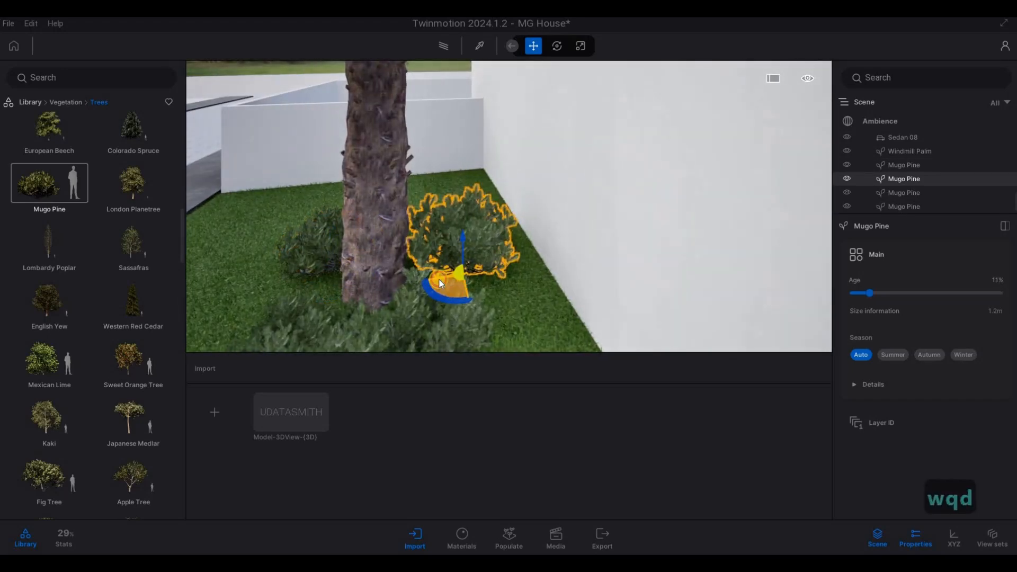
left_click(336, 312)
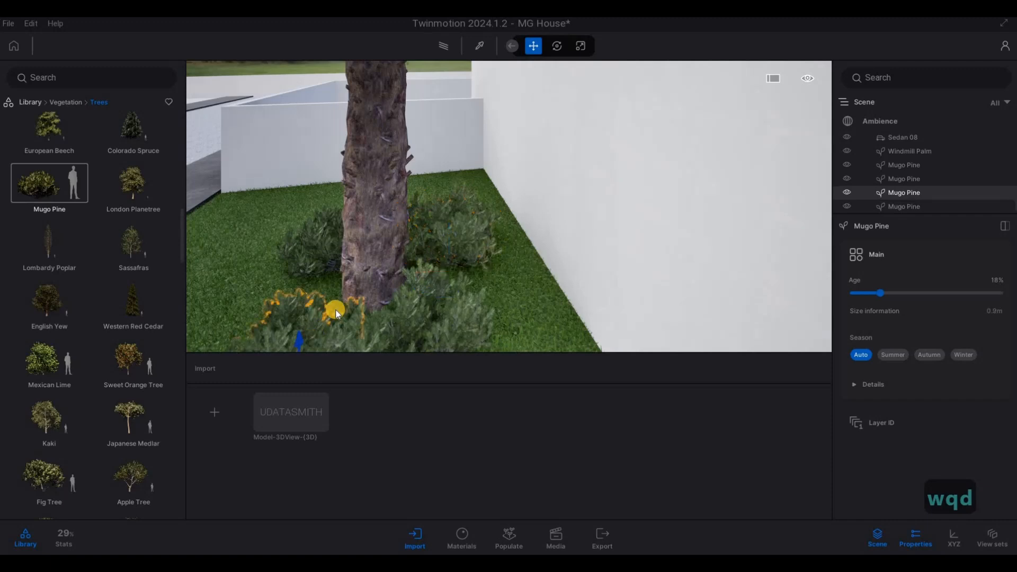
key("s")
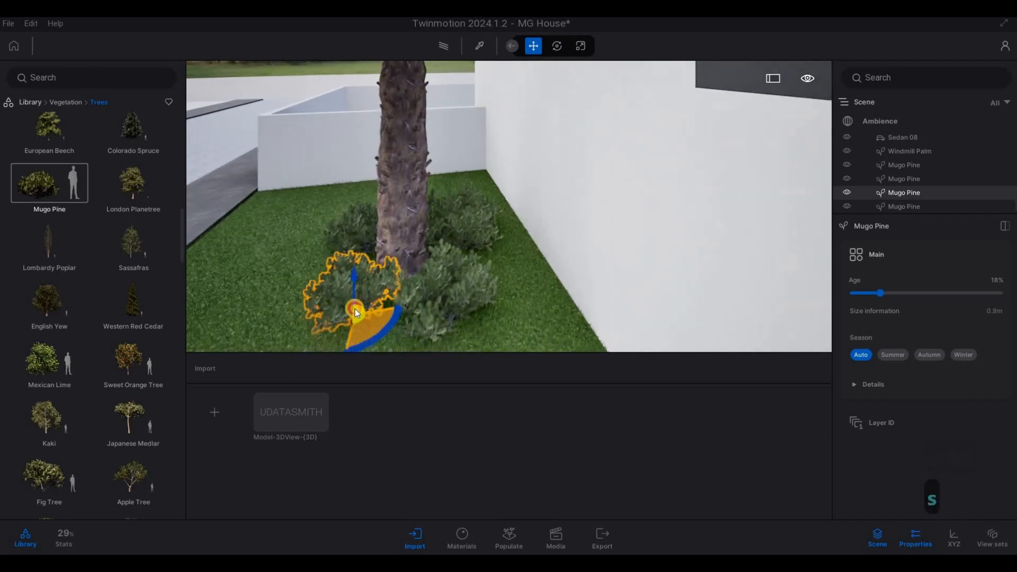
left_click_drag(367, 313, 438, 295)
left_click(438, 330)
key("Escape")
key("Escape")
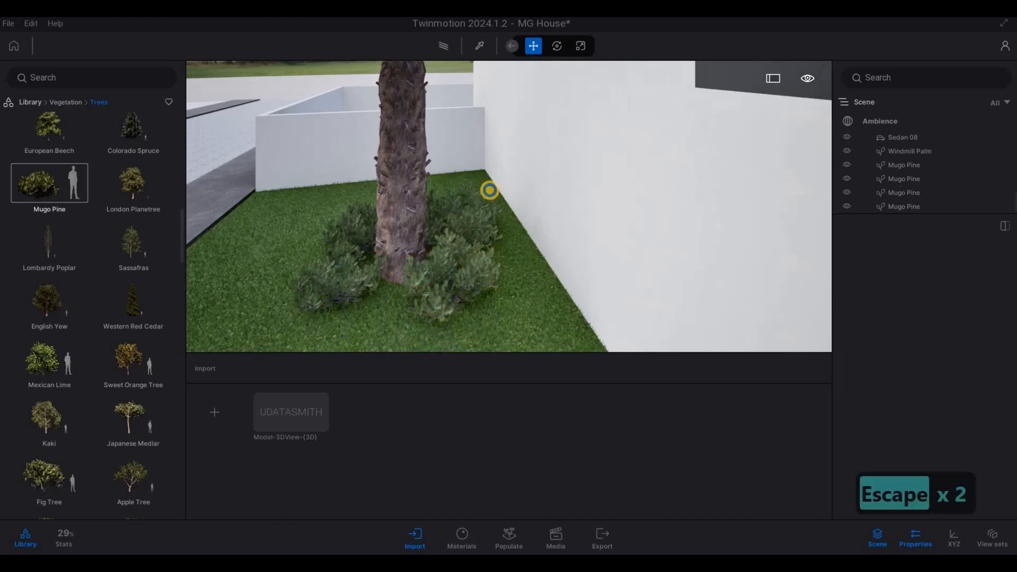
Place one more Mugo Pine on the lawn in front of the palm trunk and set its age to 0%
key("a")
key("s")
key("e")
key("s")
key("q")
key("d")
key("d")
key("s")
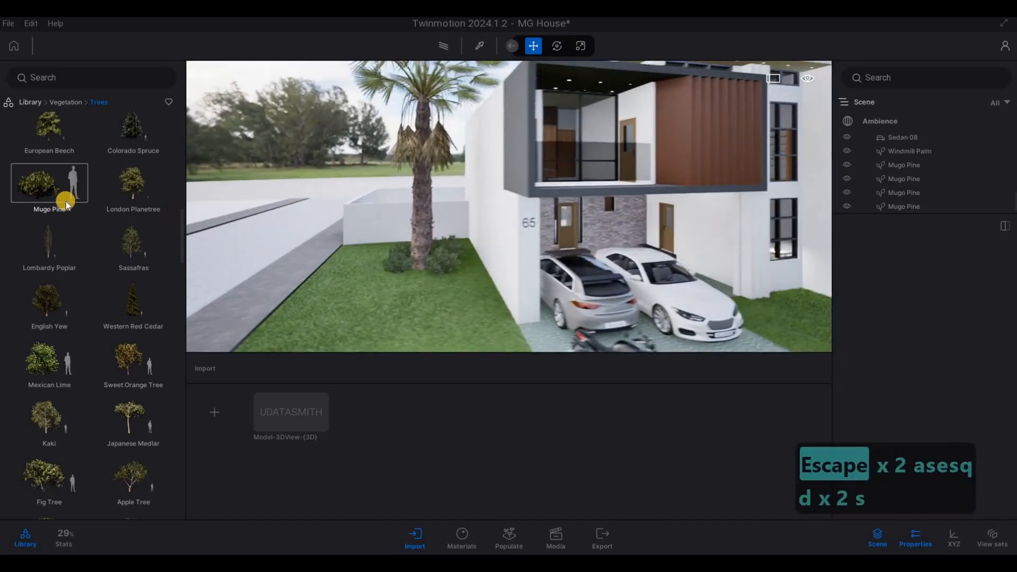
key("a")
key("w")
mouse_move(478, 300)
left_mouse_down()
mouse_move(486, 290)
mouse_move(473, 284)
mouse_move(472, 293)
left_mouse_up()
key("Escape")
key("Escape")
left_click(469, 293)
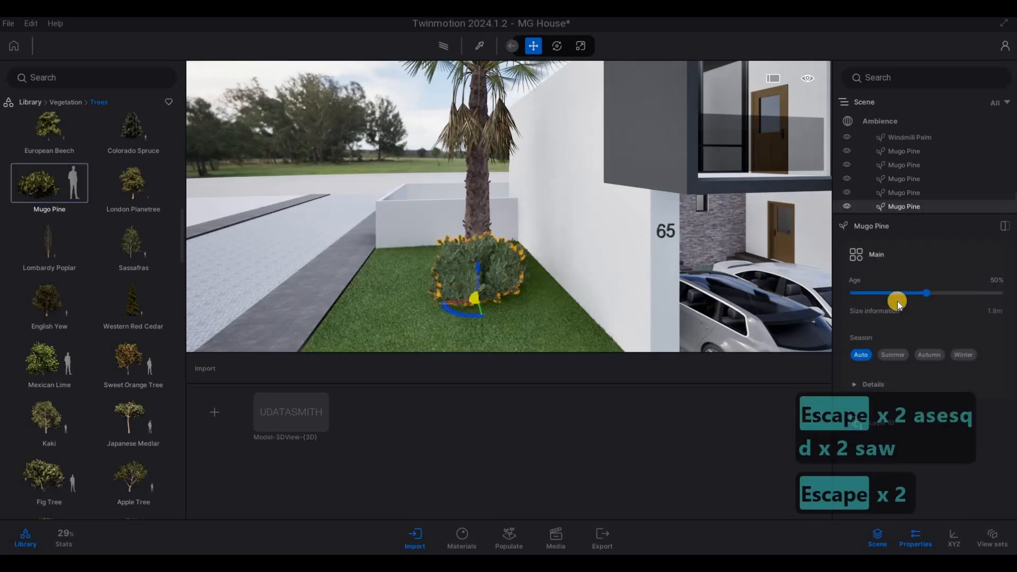
left_click_drag(851, 297, 845, 299)
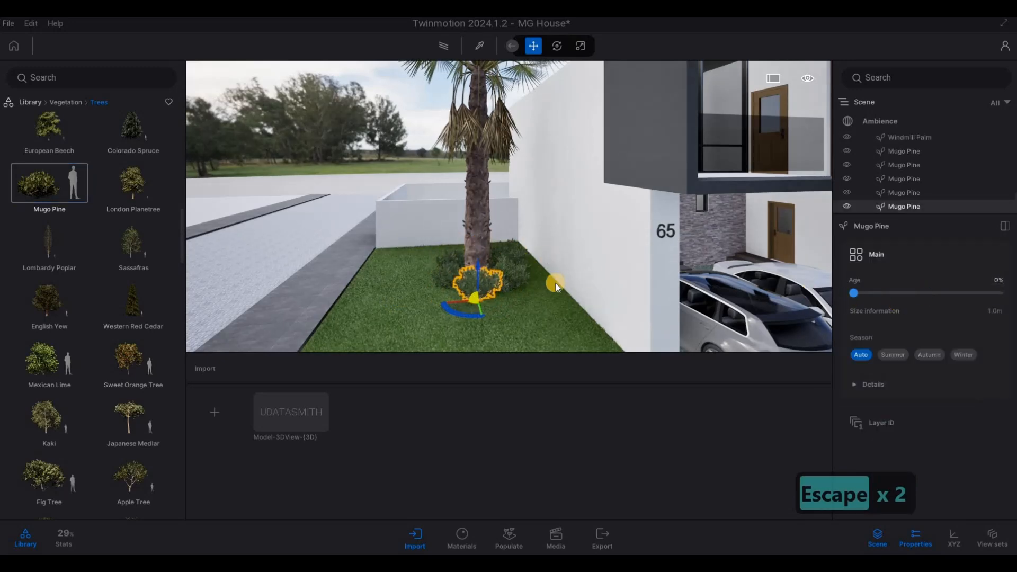
Examine the Mugo Pines around the palm trunk up close, selecting the wall-side shrub and the front shrub
key("a")
key("w")
key("a")
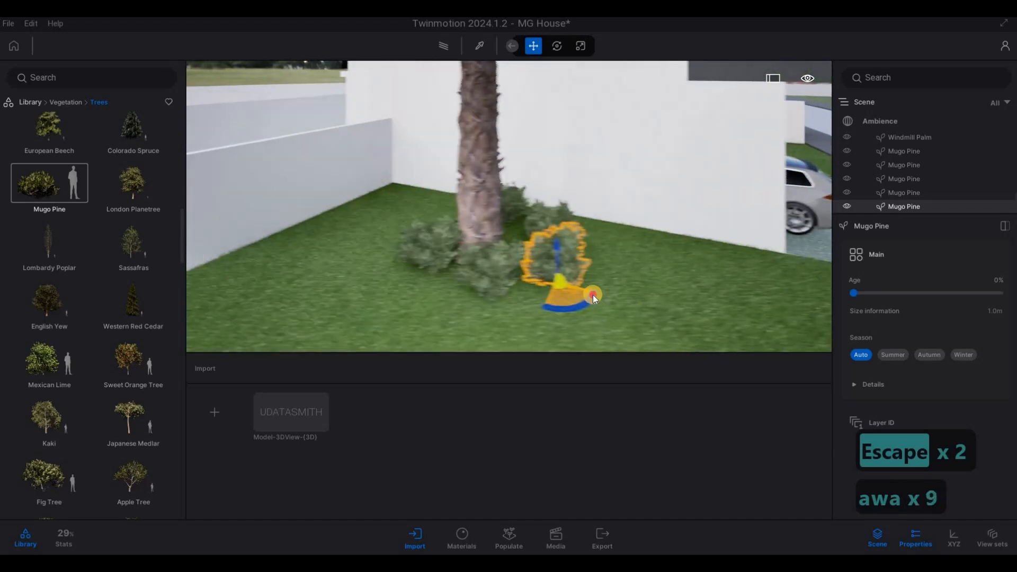
key("w")
key("q")
key("s")
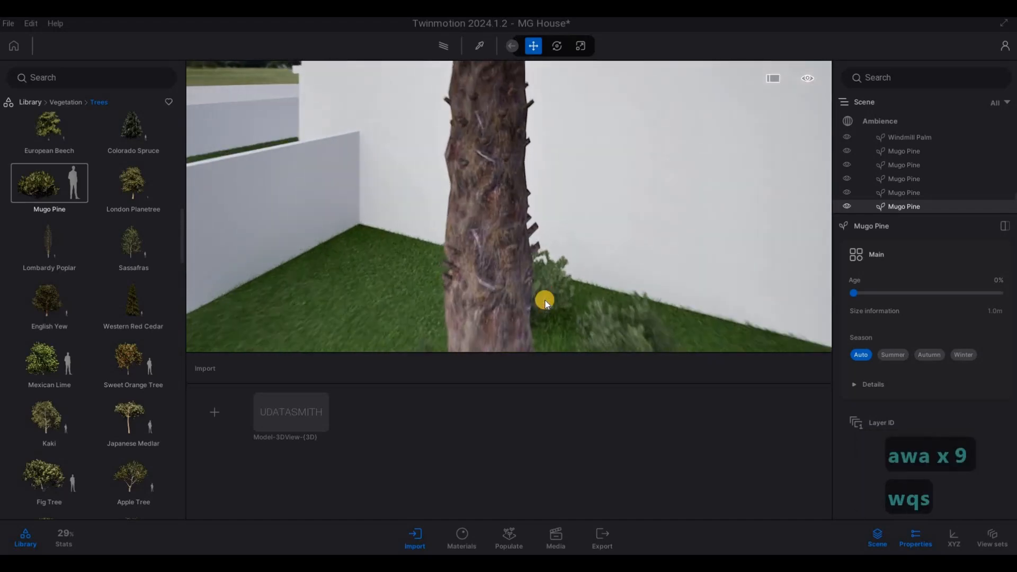
left_click(520, 342)
key("s")
key("d")
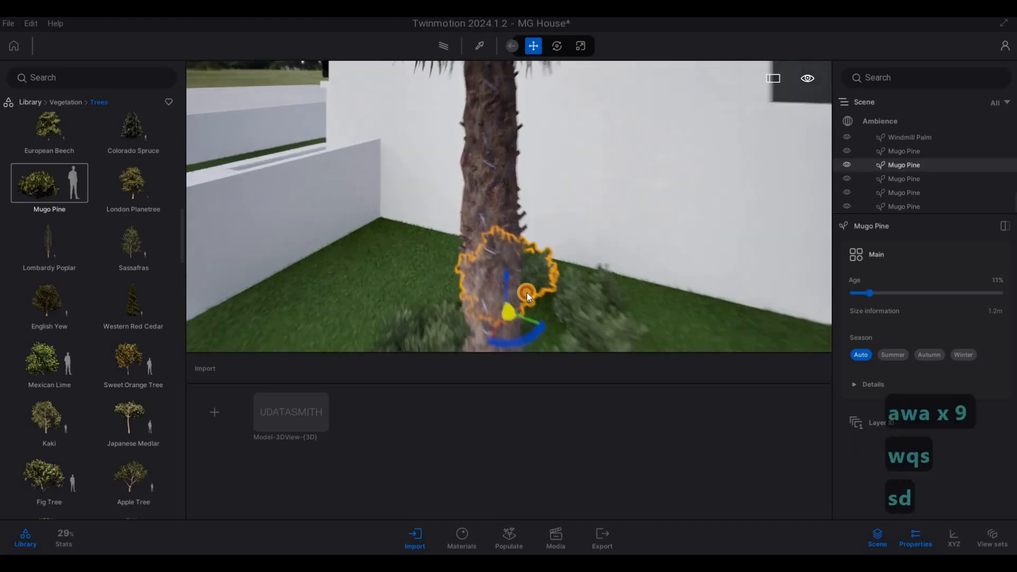
left_click(521, 345)
key("s")
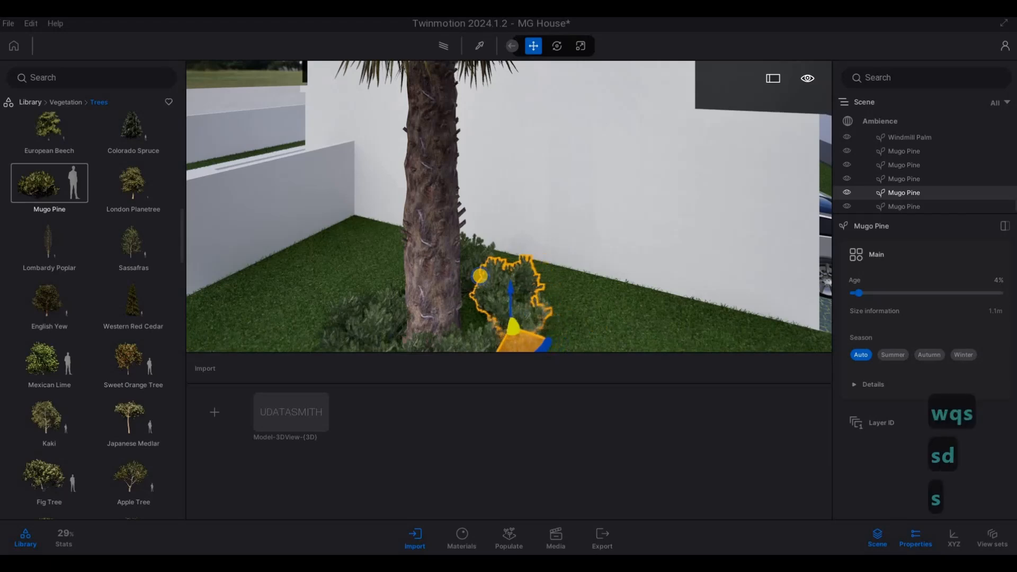
Examine the planting from the driveway and the house front with the empty lawn beside the parked cars
key("s")
key("d")
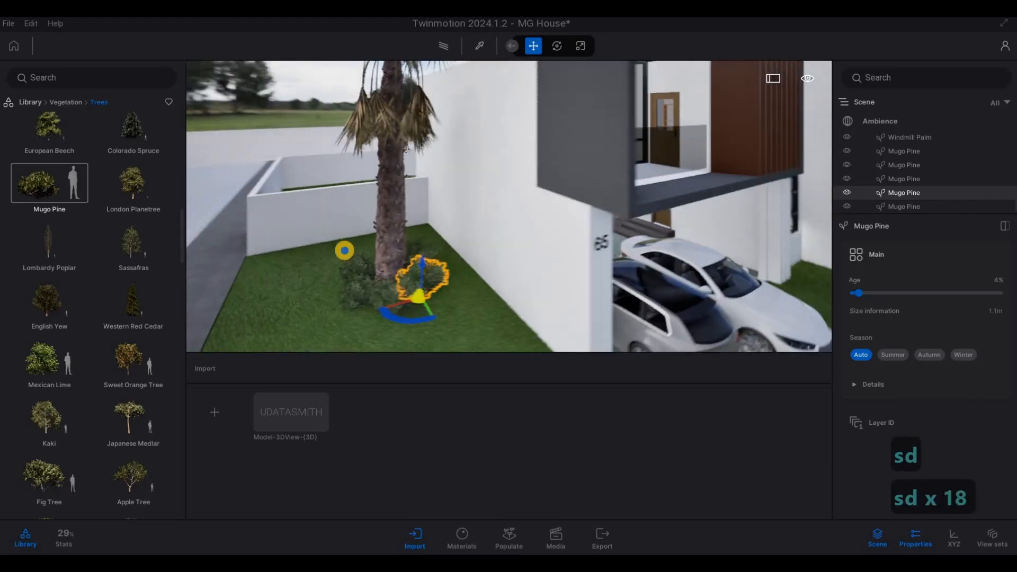
key("s")
key("d")
right_click_drag(344, 250, 638, 326)
key("e")
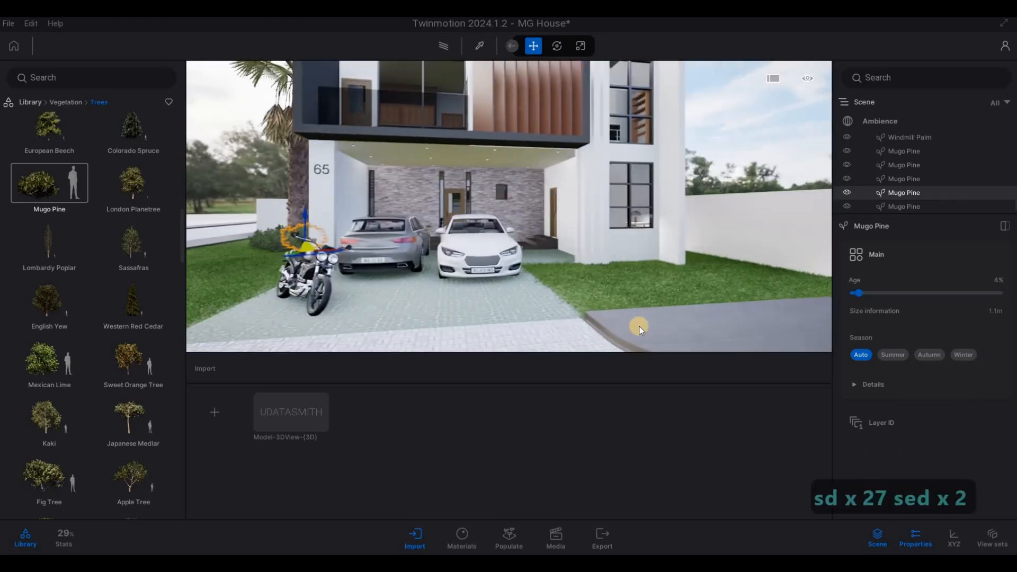
key("a")
key("d")
key("a")
Browse the library's tree collection and choose the Queen Sago for placement
mouse_move(97, 380)
scroll(98, 379, "down", 1)
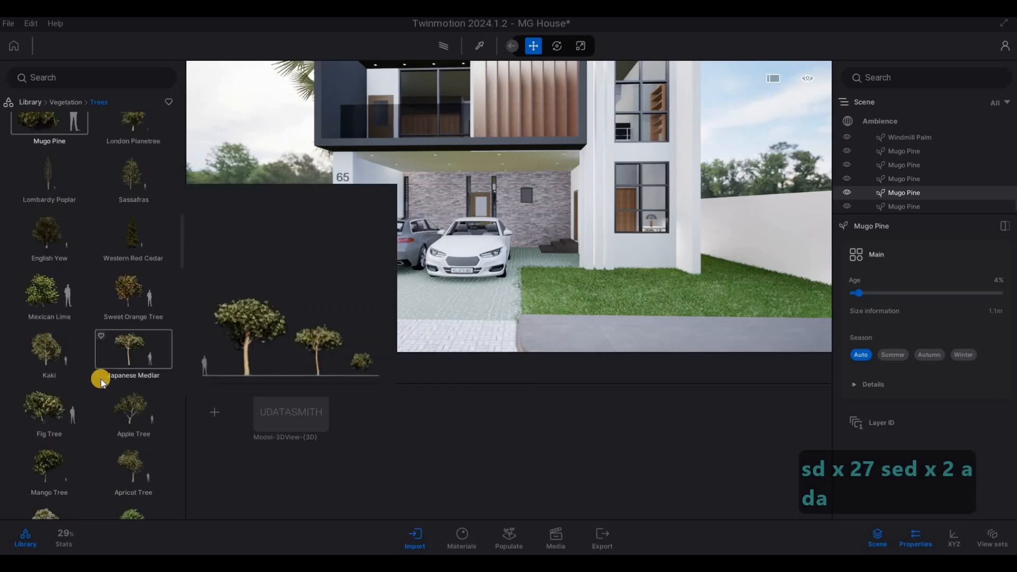
scroll(101, 377, "down", 8)
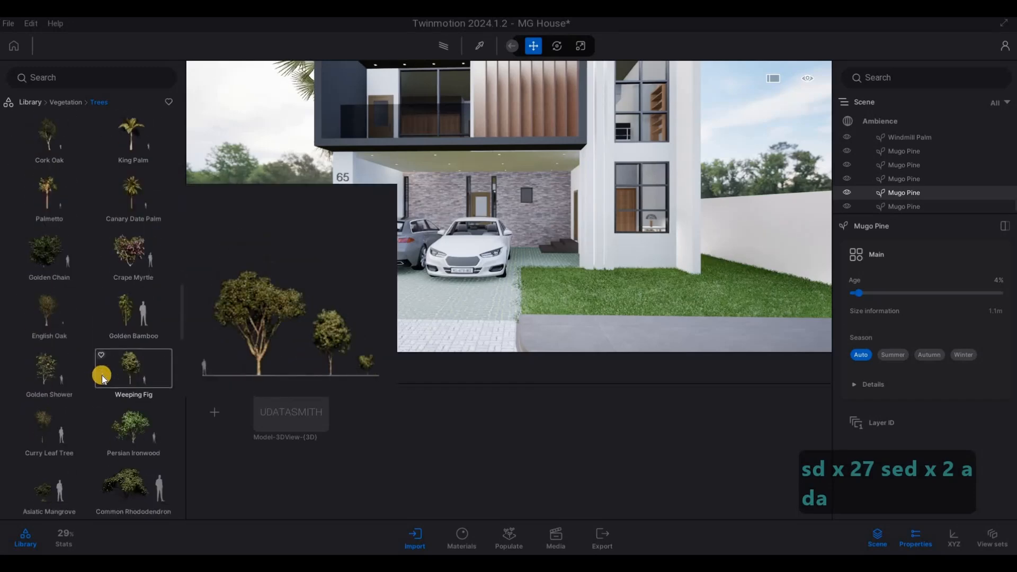
scroll(102, 373, "down", 4)
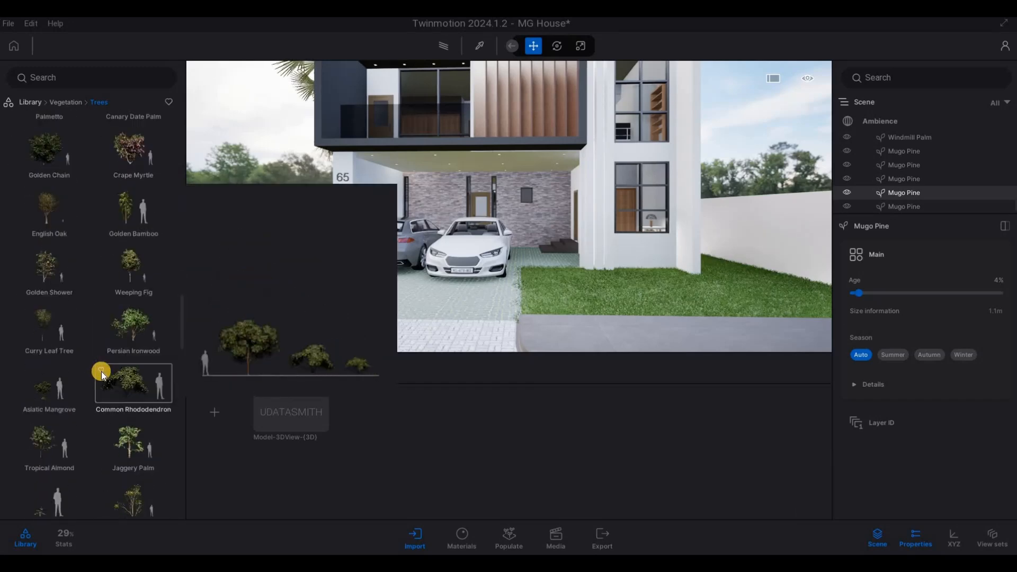
scroll(100, 370, "down", 11)
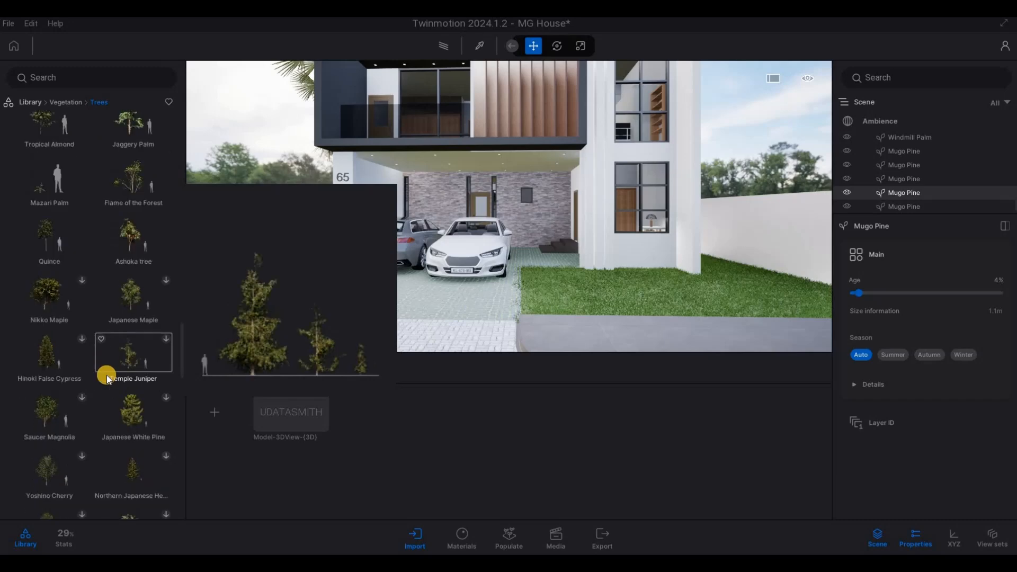
scroll(106, 377, "down", 7)
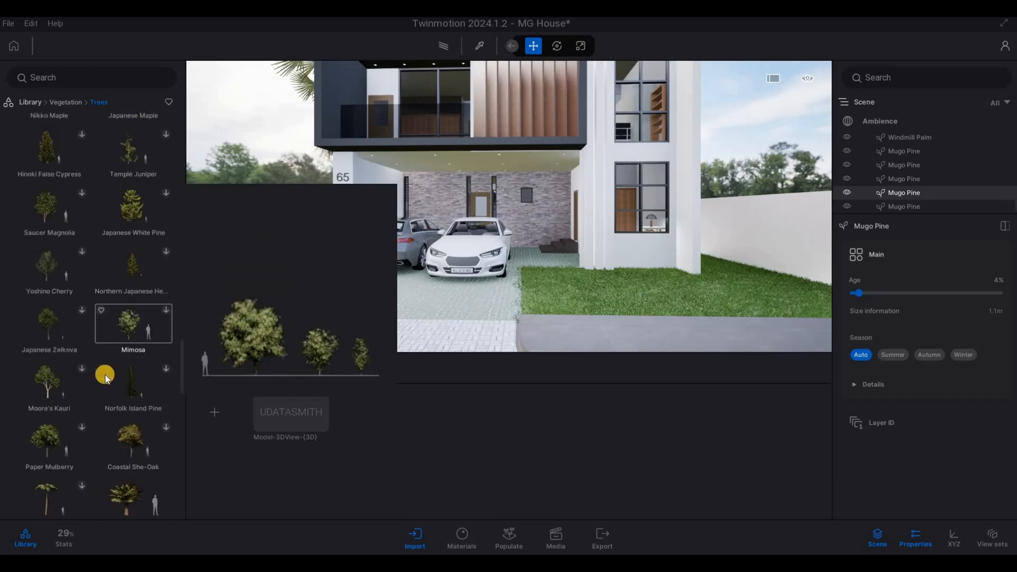
scroll(105, 380, "down", 6)
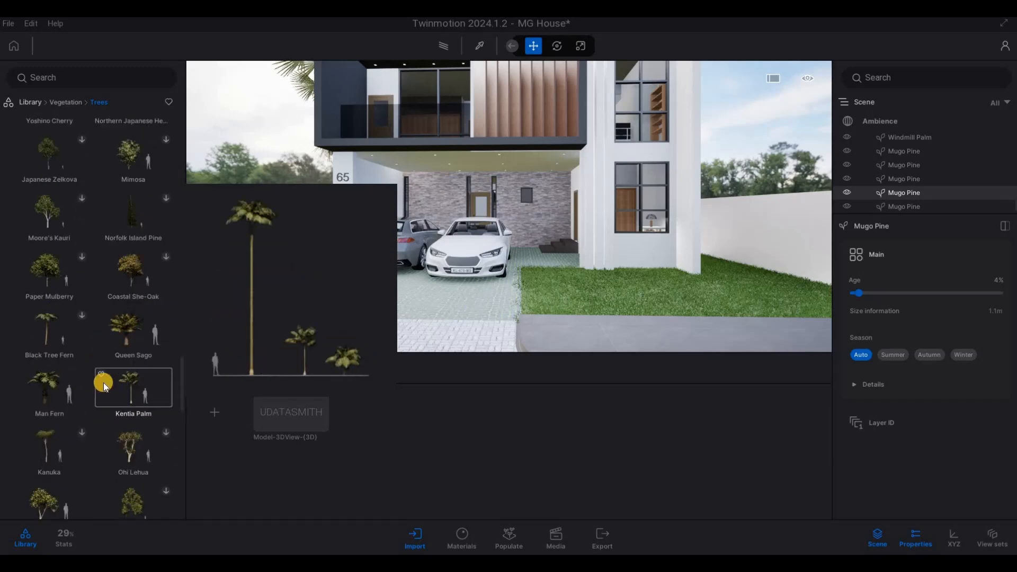
scroll(100, 383, "down", 9)
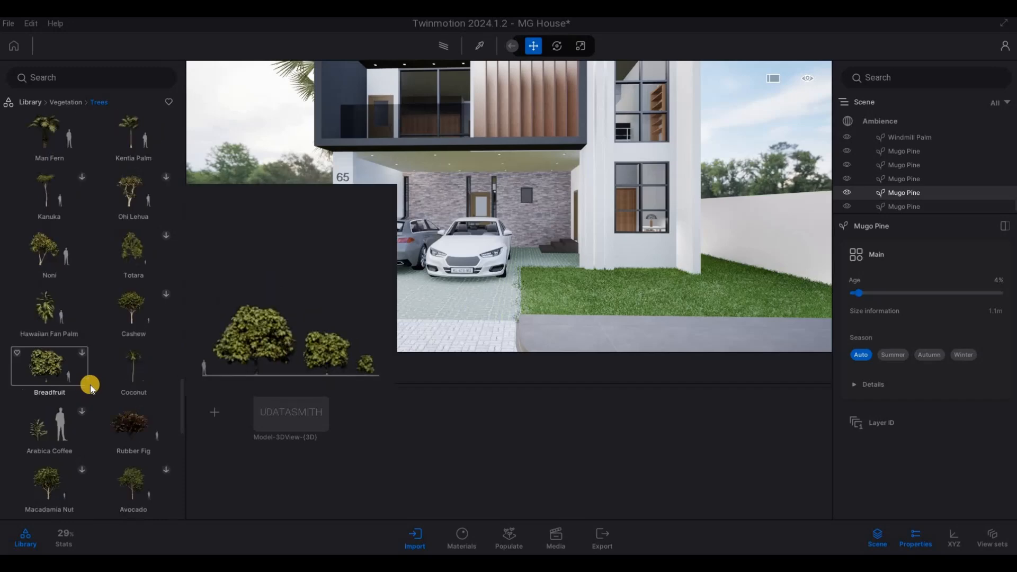
scroll(90, 385, "down", 12)
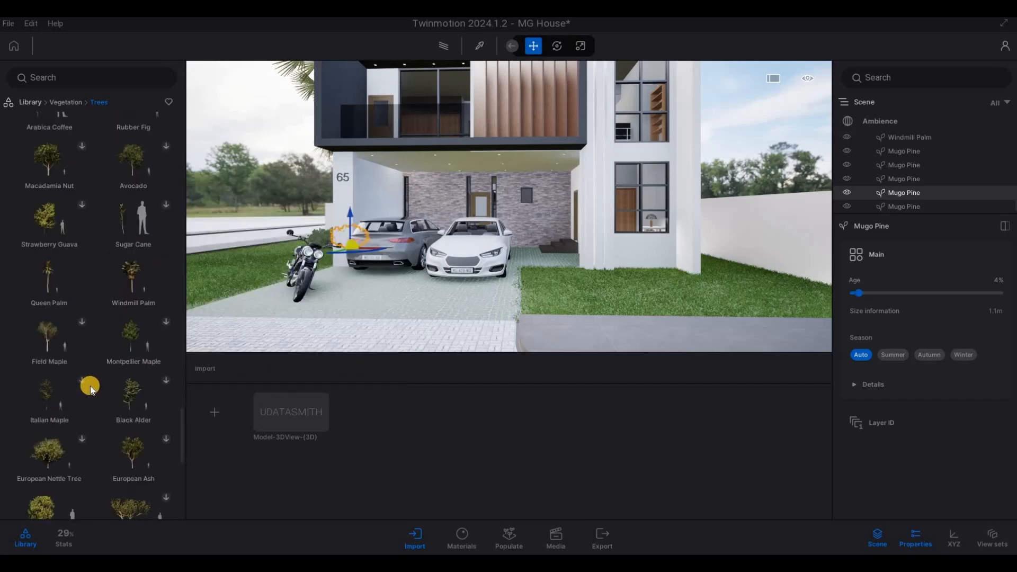
scroll(93, 382, "up", 20)
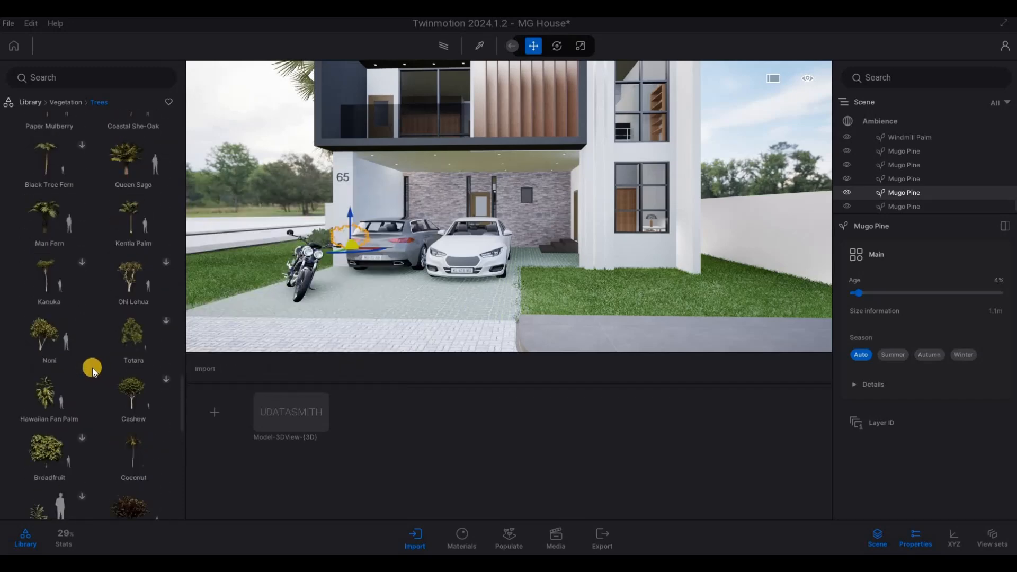
scroll(102, 358, "down", 15)
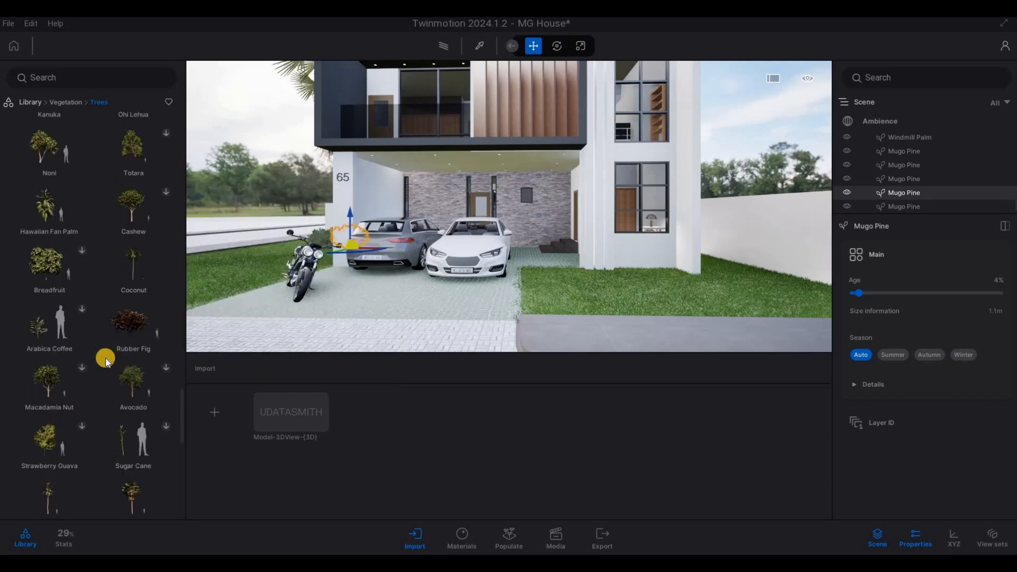
scroll(132, 365, "down", 13)
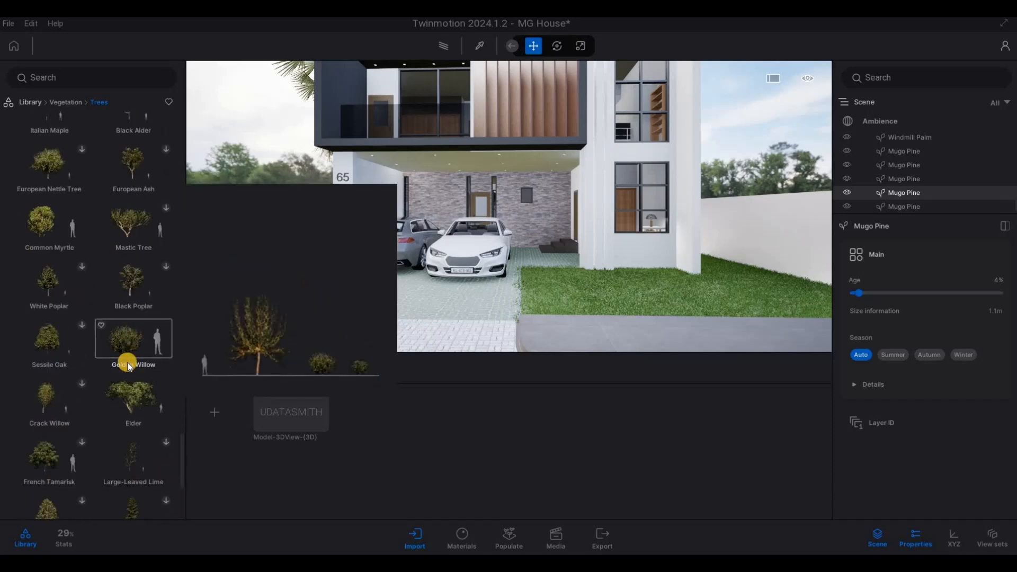
scroll(144, 366, "down", 10)
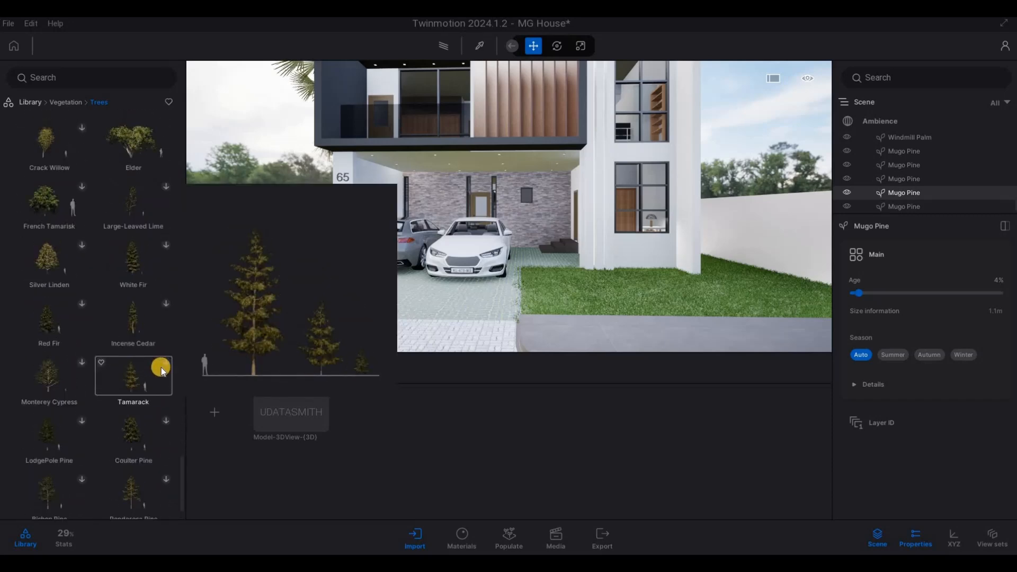
scroll(124, 365, "up", 20)
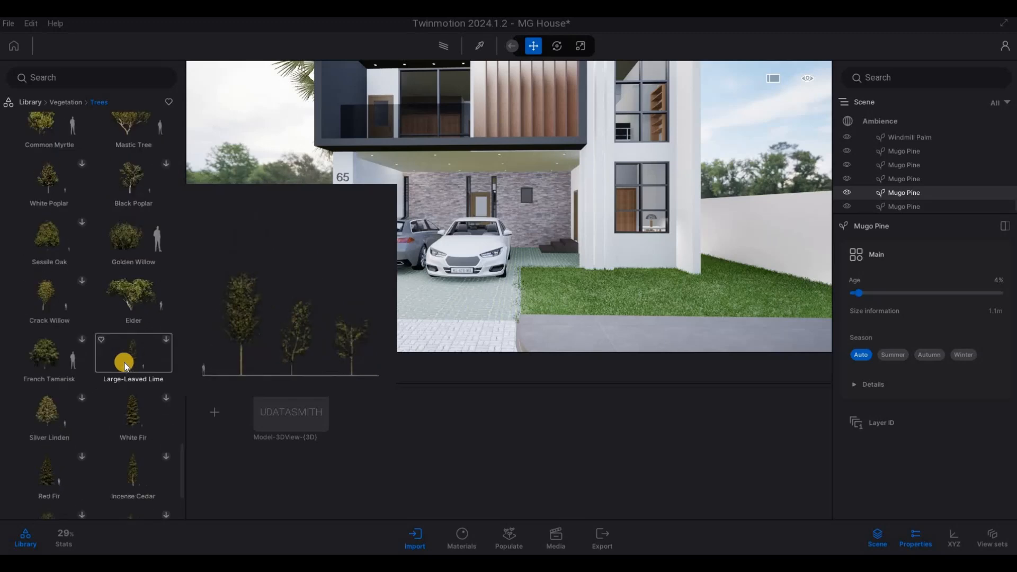
scroll(125, 360, "up", 8)
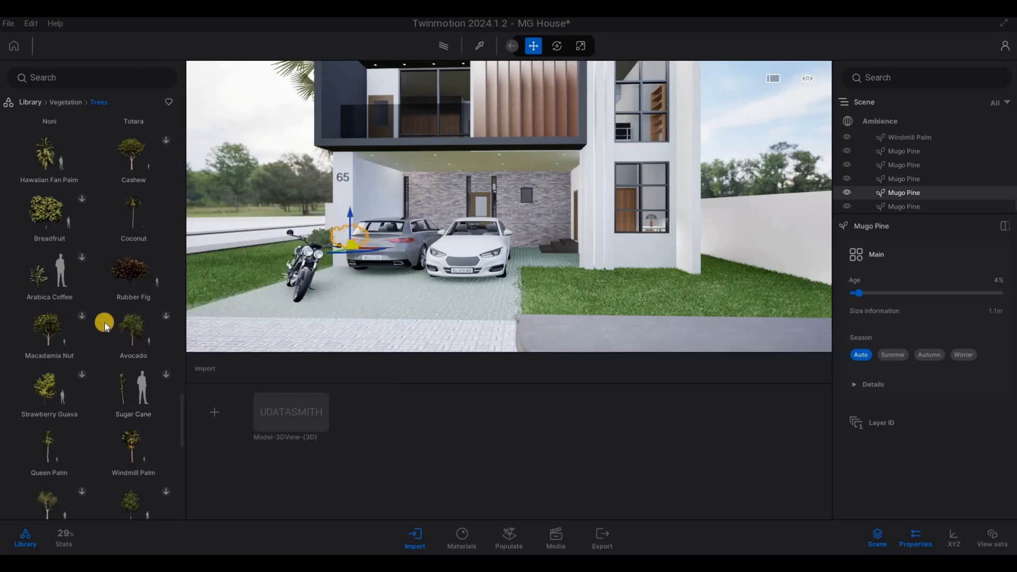
scroll(105, 322, "up", 2)
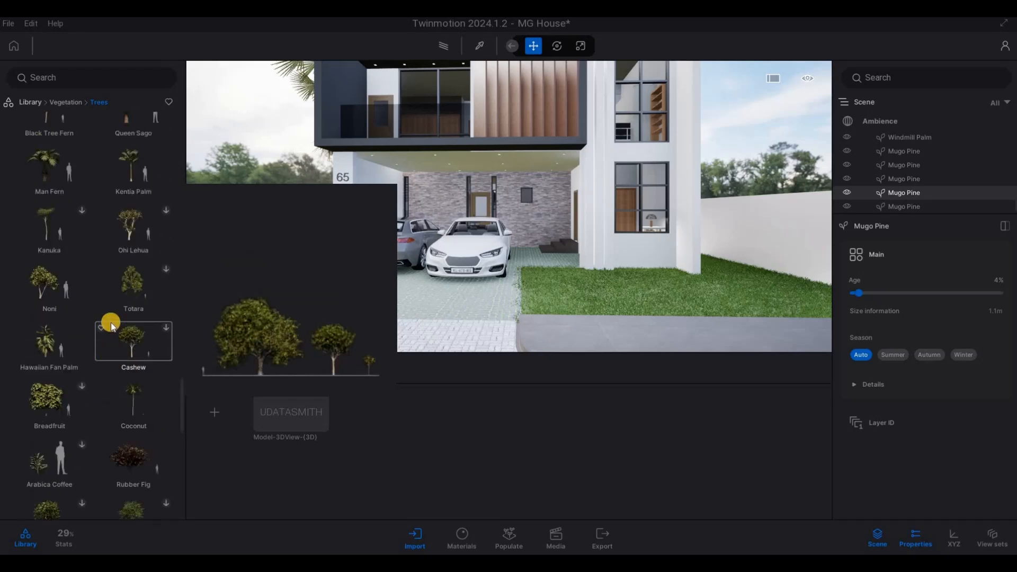
scroll(110, 322, "up", 4)
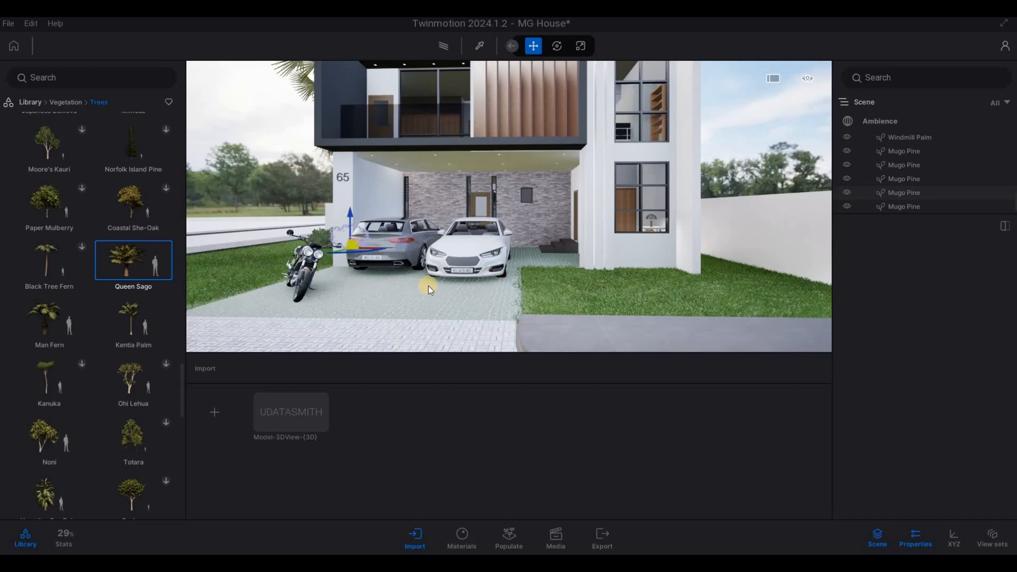
Try out a Queen Sago on the empty lawn beside the parked cars
key("a")
key("w")
key("s")
key("d")
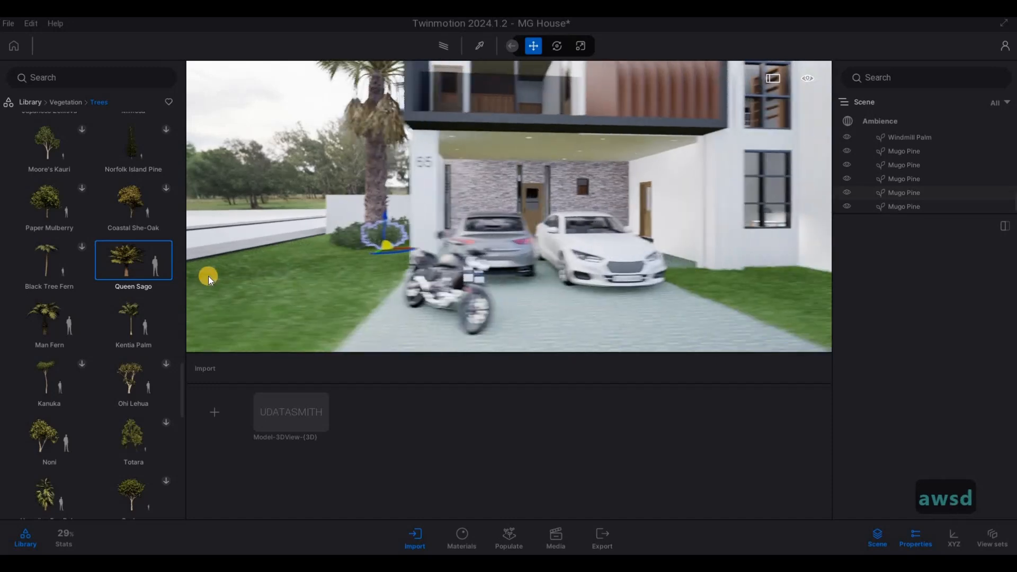
key("a")
key("w")
key("s")
key("d")
key("w")
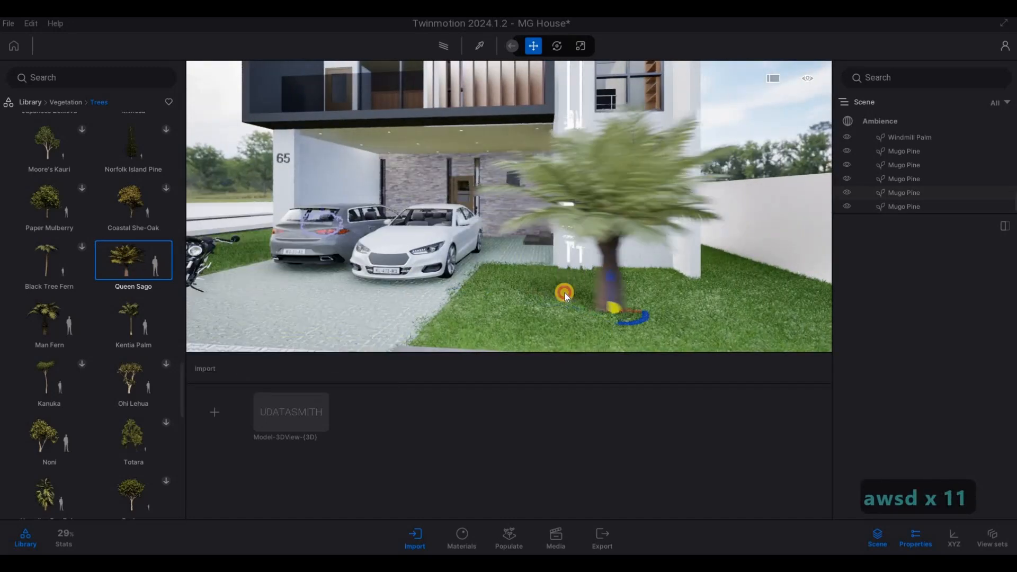
left_click_drag(564, 294, 90, 331)
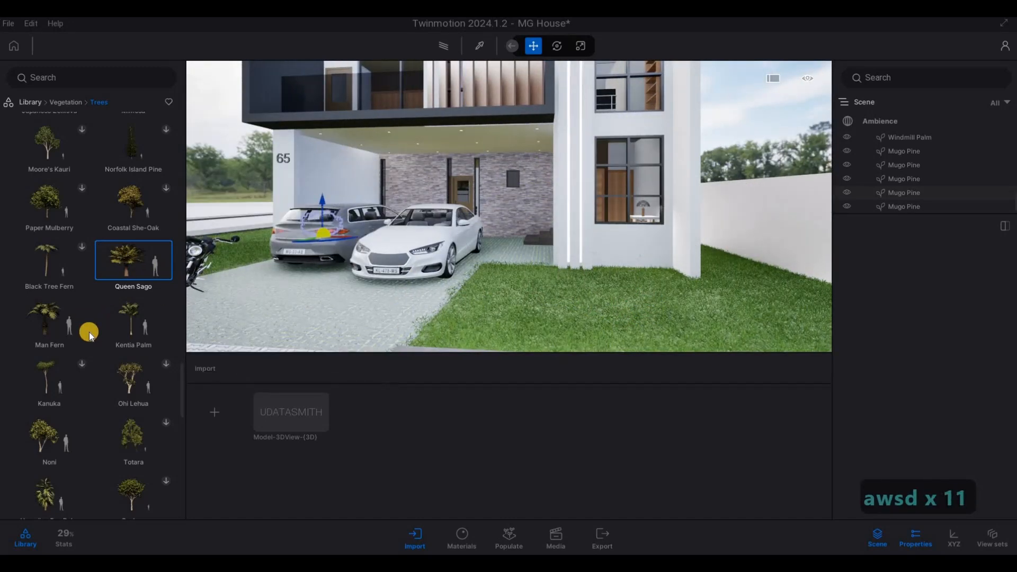
Try a Hawaiian Fan Palm at several spots on the empty lawn and delete it
scroll(89, 332, "down", 3)
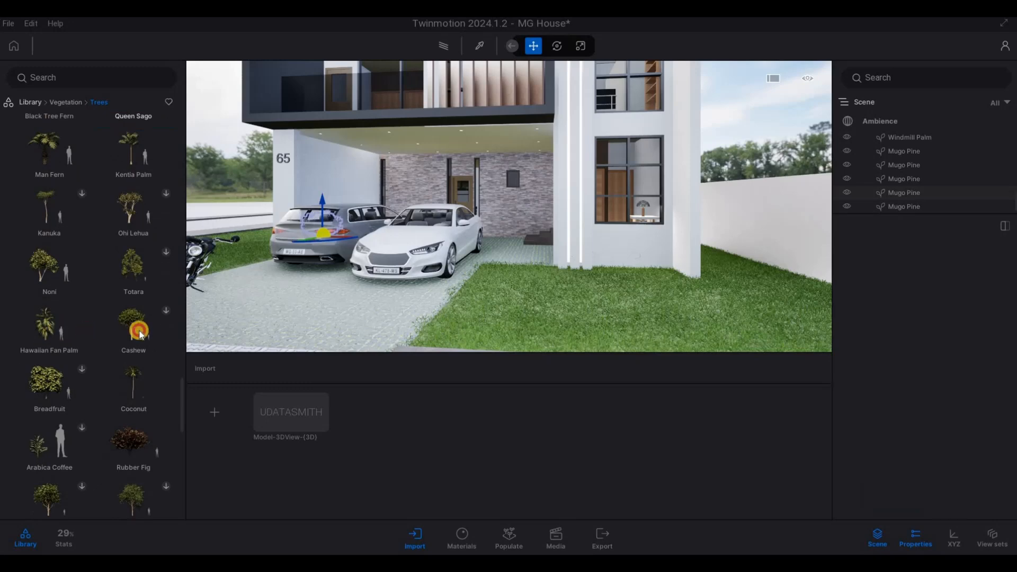
left_click_drag(140, 334, 707, 290)
key("d")
key("s")
key("a")
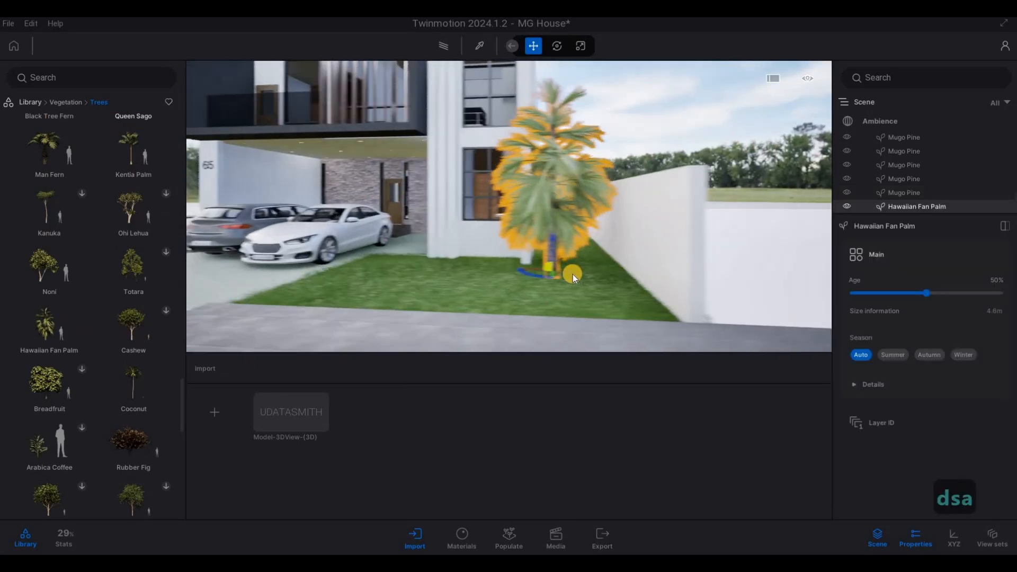
left_click_drag(572, 274, 377, 284)
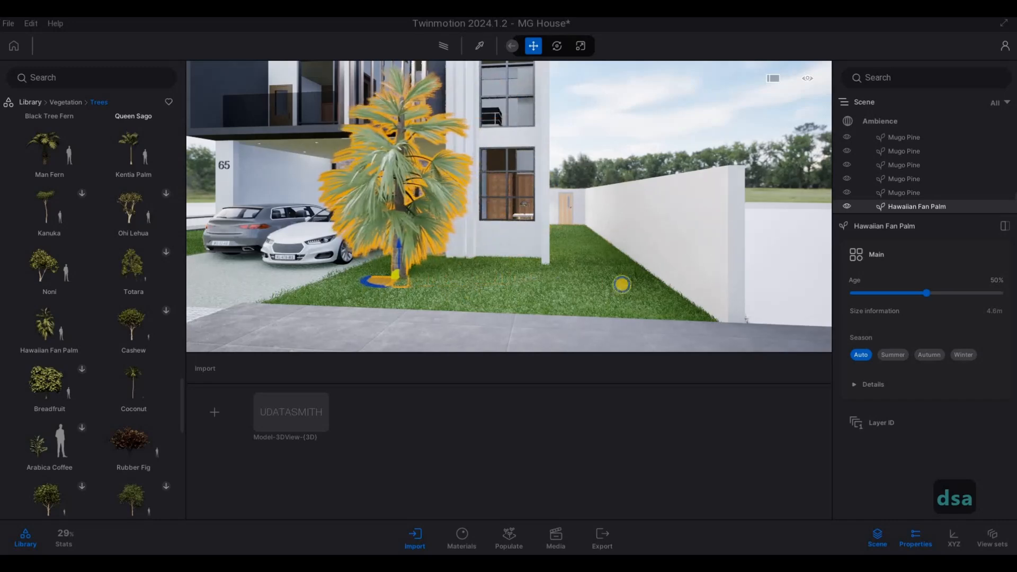
key("a")
key("a")
key("a")
key("a")
key("a")
key("a")
key("Delete")
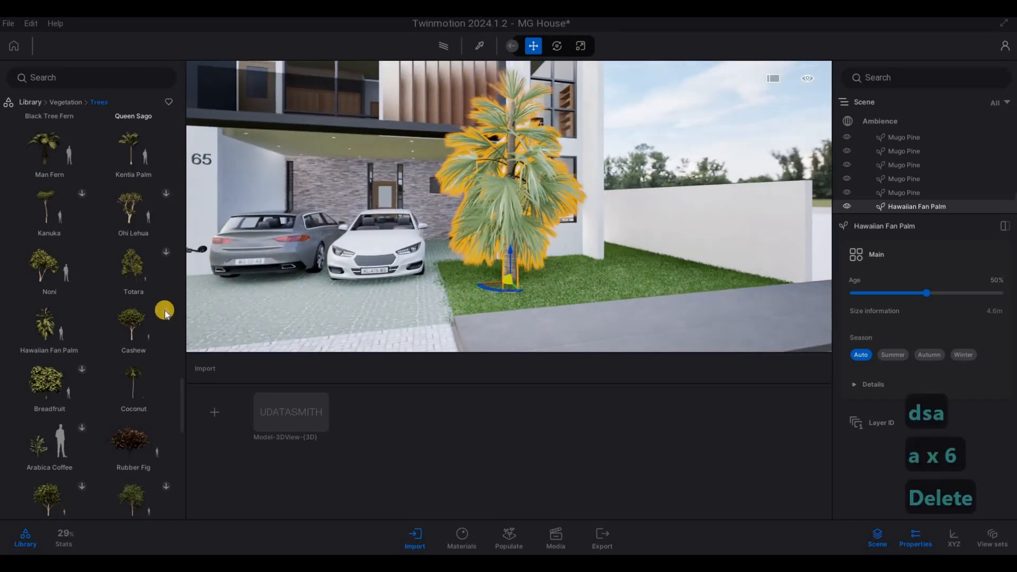
Try a Noni tree on the lawn in front of the house column and delete it
scroll(91, 313, "down", 3)
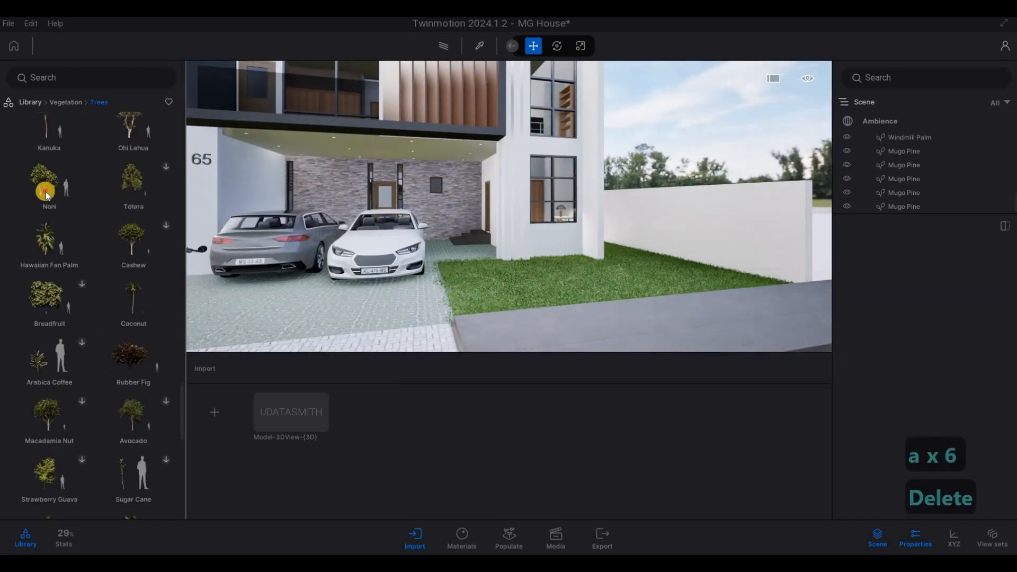
left_click_drag(45, 193, 537, 286)
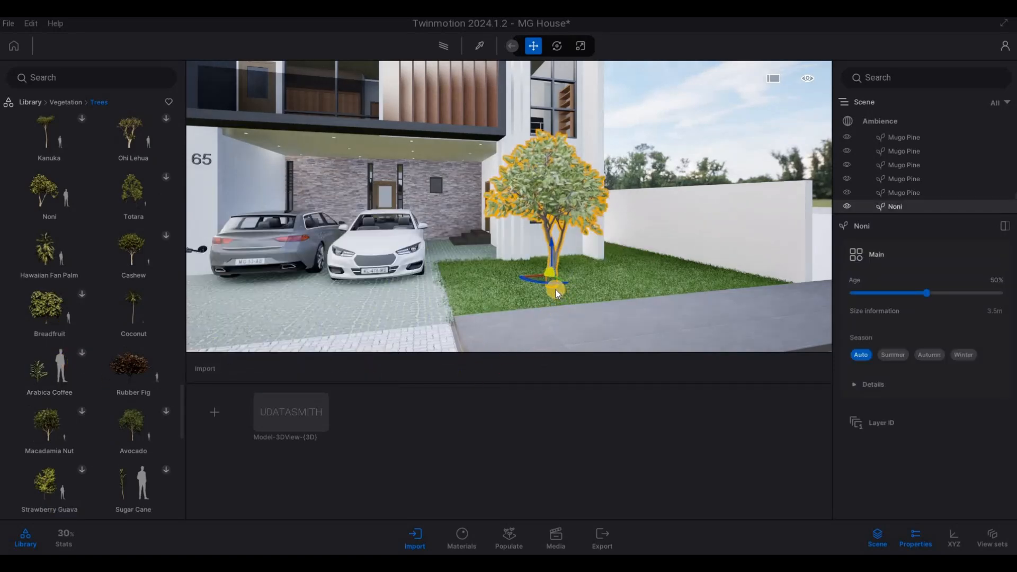
key("Delete")
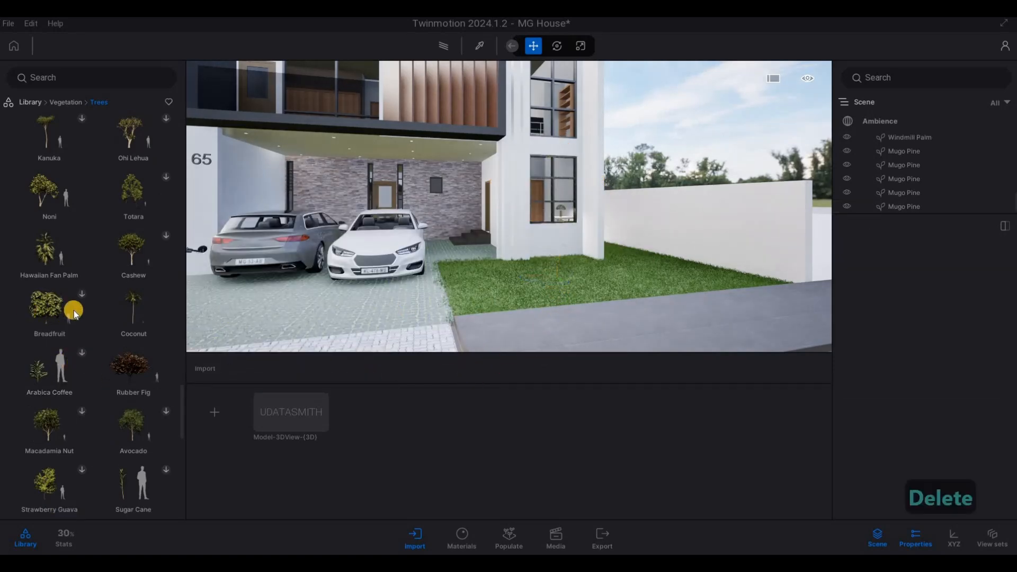
Examine the empty lawn and the house wall around the ground-floor window up close
mouse_move(70, 312)
scroll(352, 318, "down", 3)
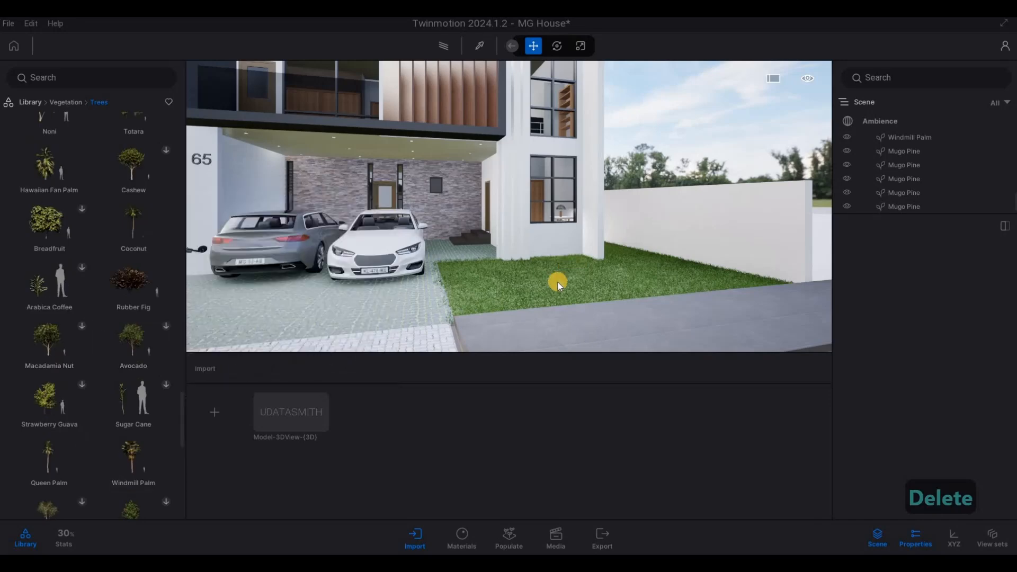
key("w")
key("d")
key("w")
key("a")
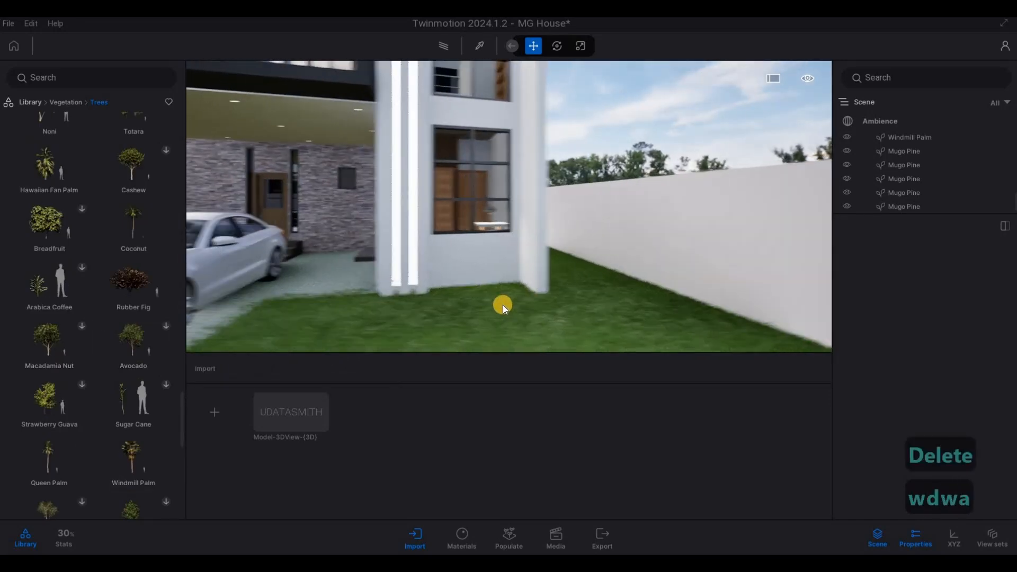
key("w")
key("s")
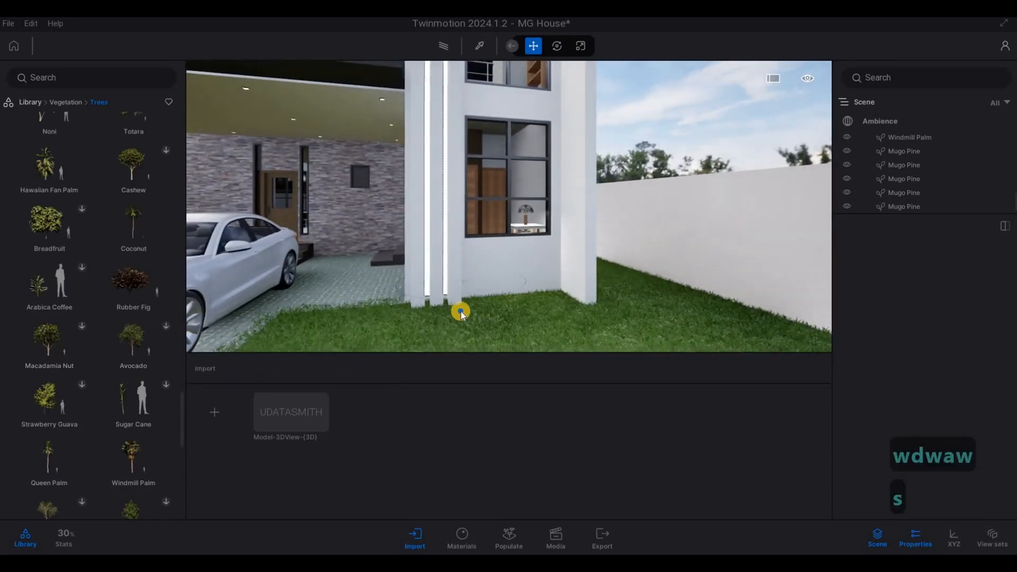
key("d")
key("w")
key("q")
key("w")
key("a")
key("s")
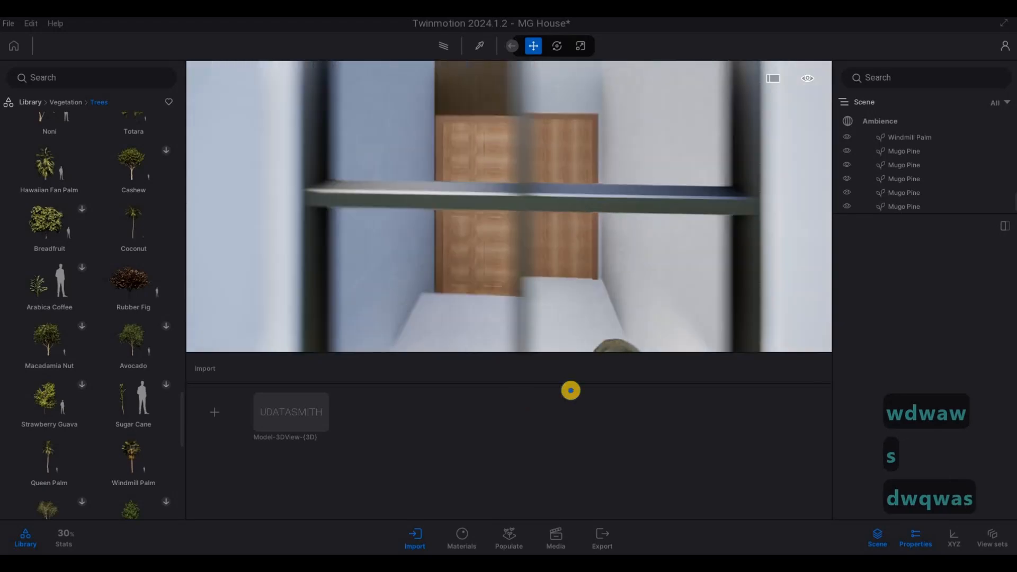
key("e")
key("s")
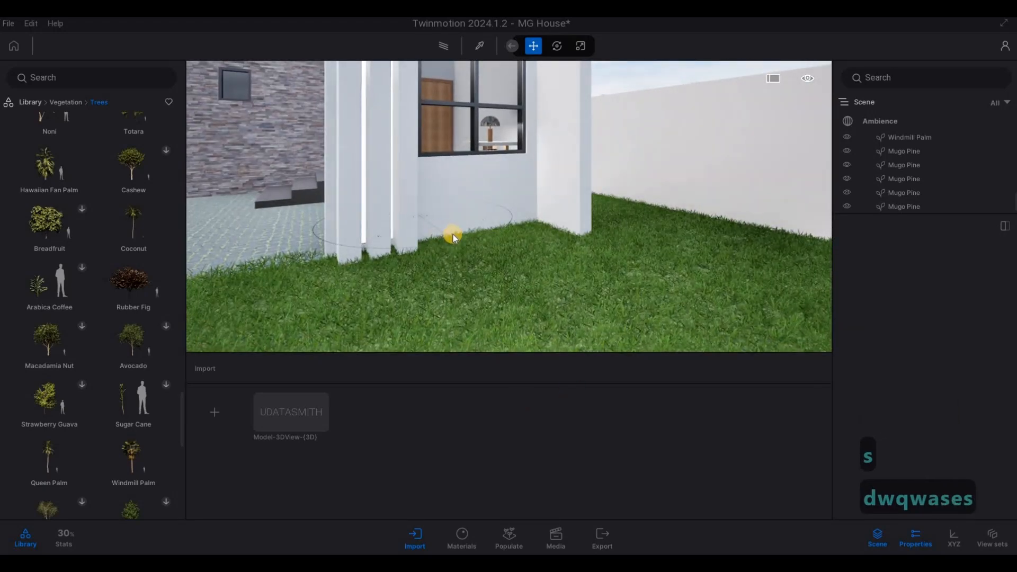
Clear the accidental wall selection and download the Arabica Coffee plant from the tree library
left_click(452, 234)
key("Escape")
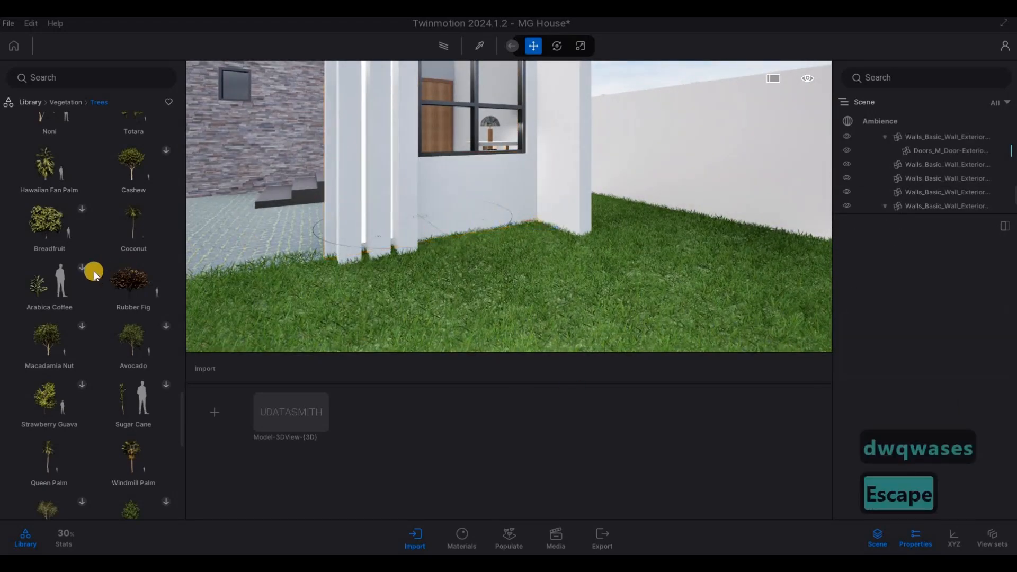
key("s")
left_click(82, 266)
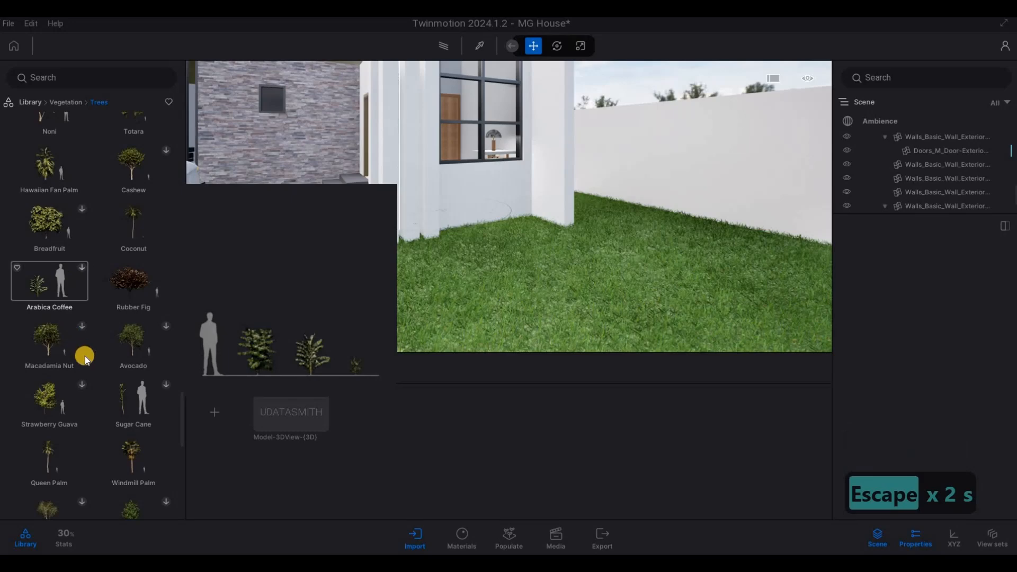
Try a Common Myrtle at 0% age on the lawn in front of the window and delete it
scroll(107, 415, "down", 6)
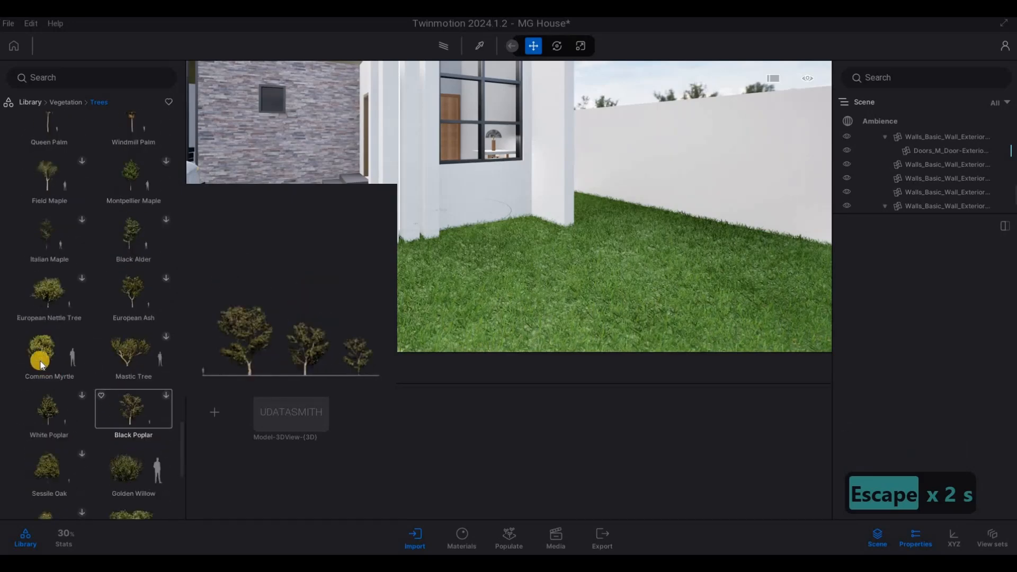
left_click(522, 293)
key("s")
key("d")
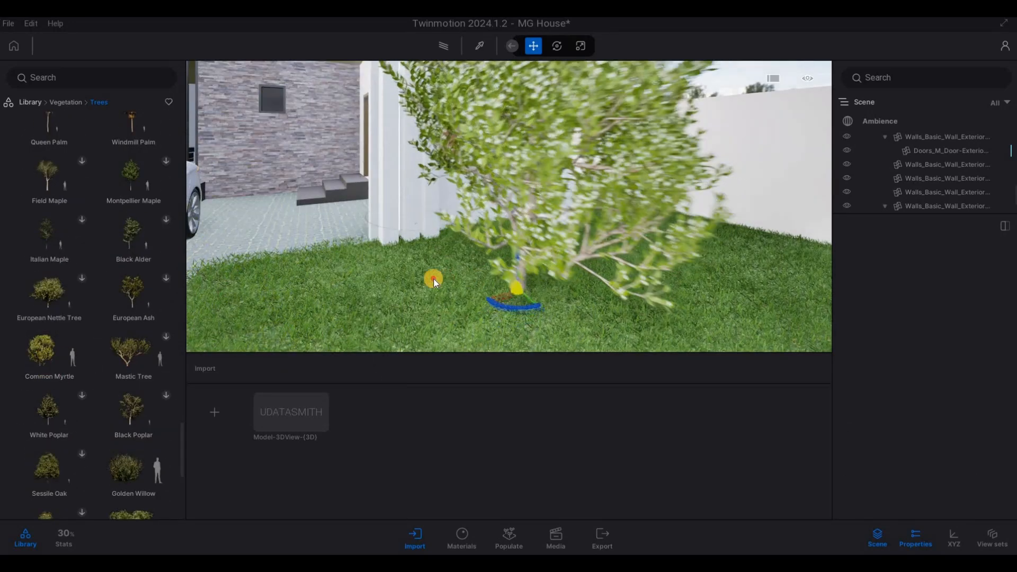
left_click(345, 228)
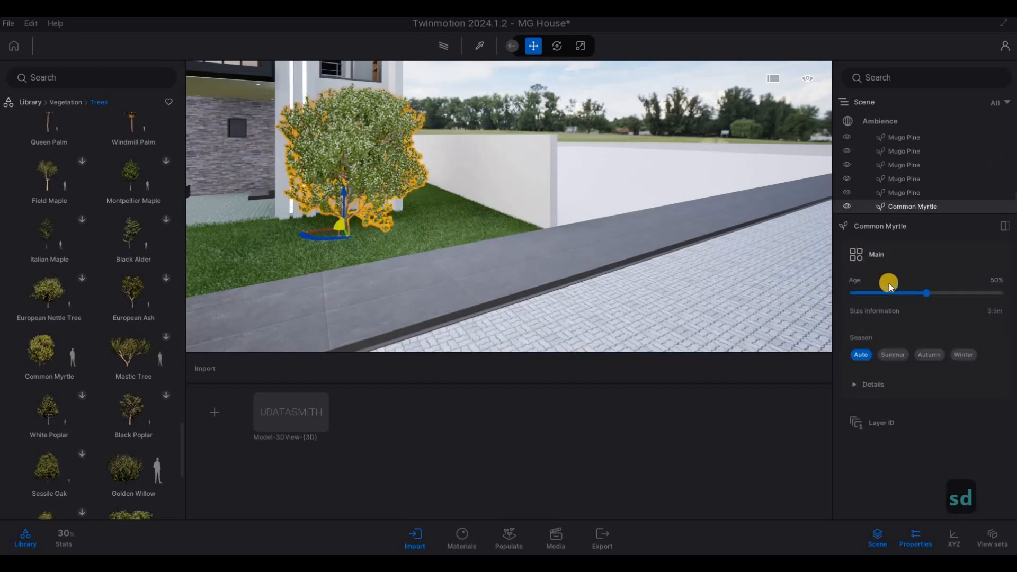
left_click_drag(811, 295, 495, 268)
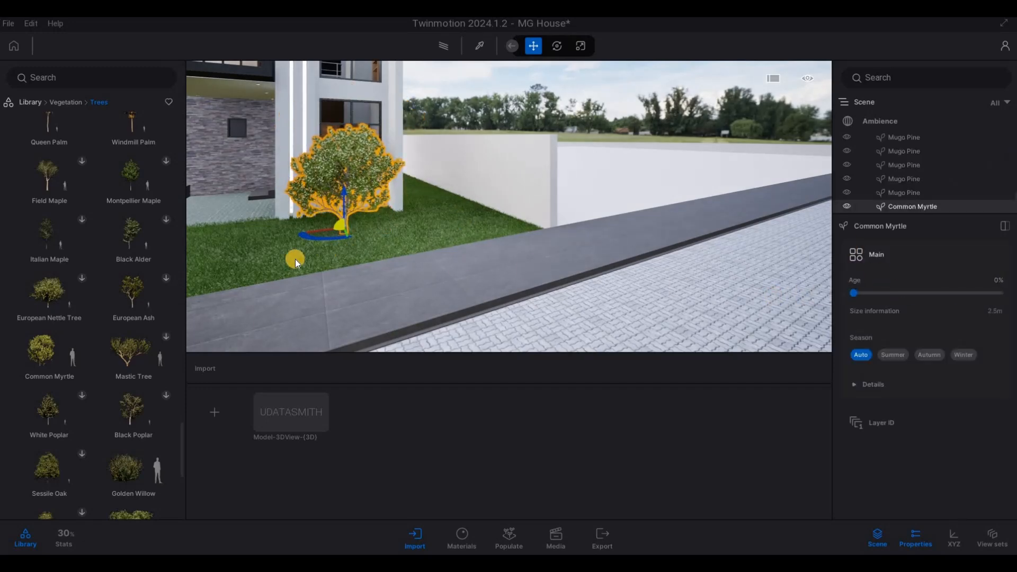
key("Delete")
Place a Golden Willow on the lawn in front of the ground-floor window and lower its age to 0%
key("s")
scroll(134, 350, "down", 2)
mouse_move(134, 341)
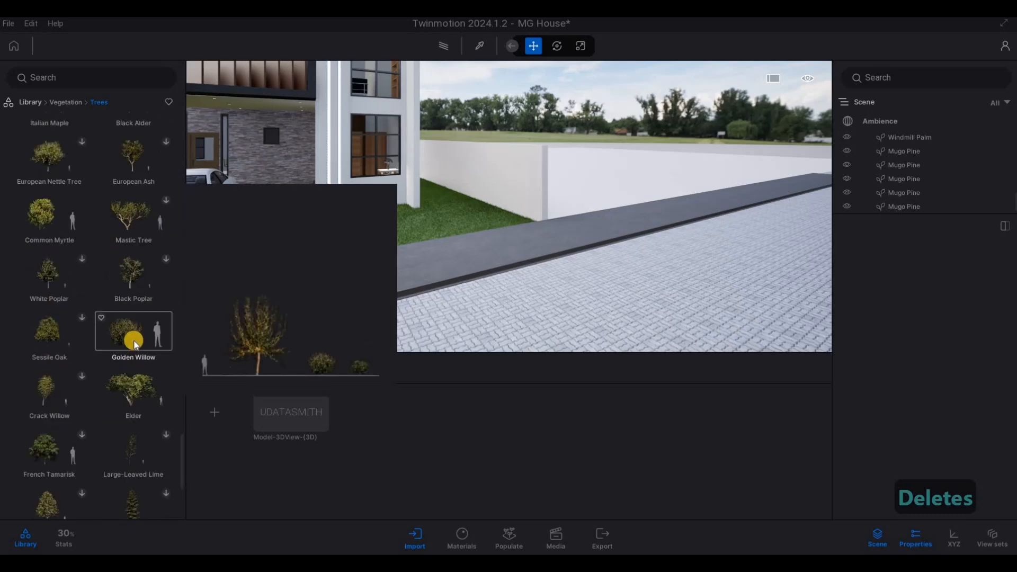
left_click_drag(401, 214, 372, 254)
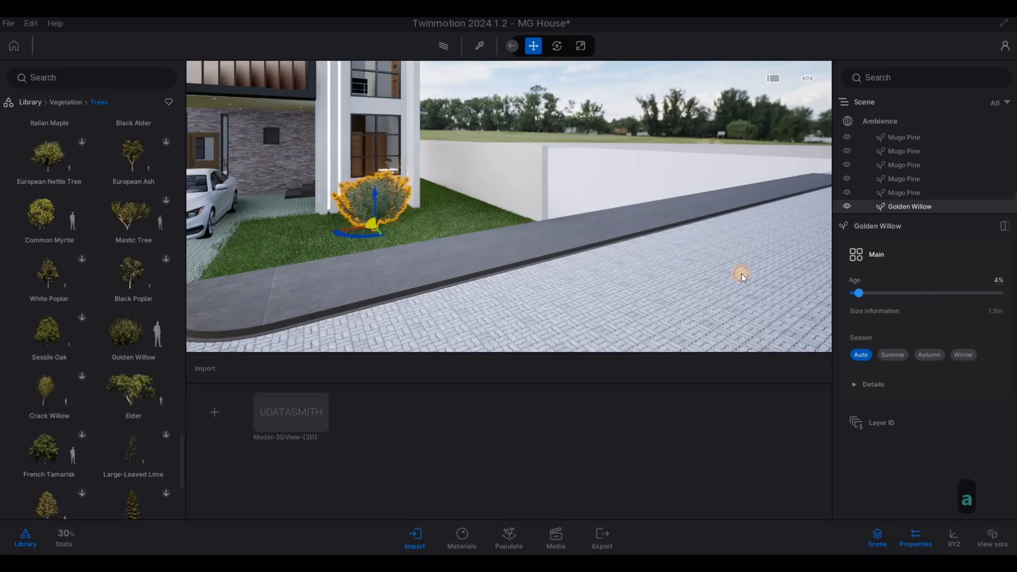
Move the Golden Willow closer to the house wall beneath the ground-floor window
key("w")
key("a")
key("w")
right_click_drag(405, 250, 385, 229)
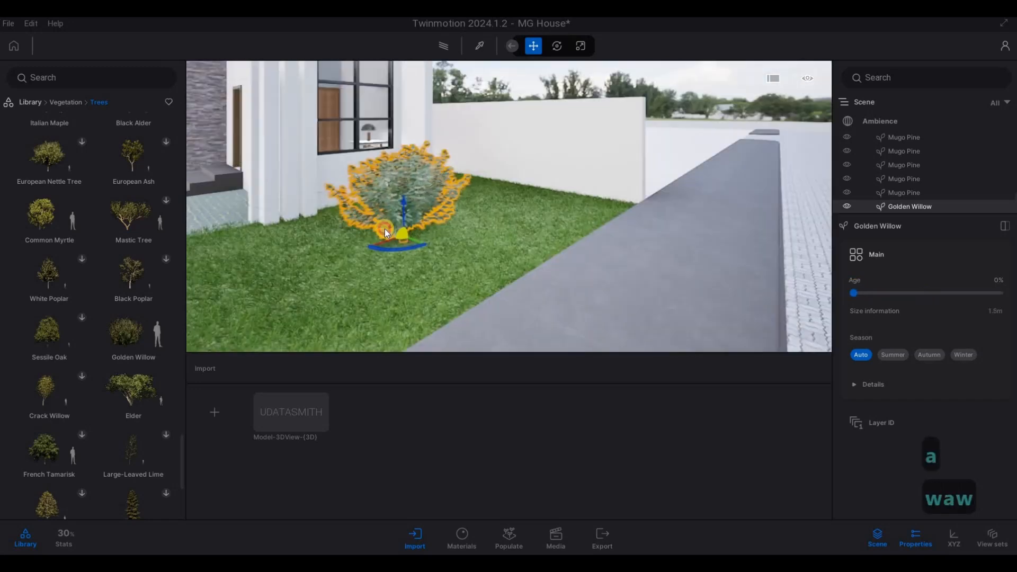
key("d")
key("w")
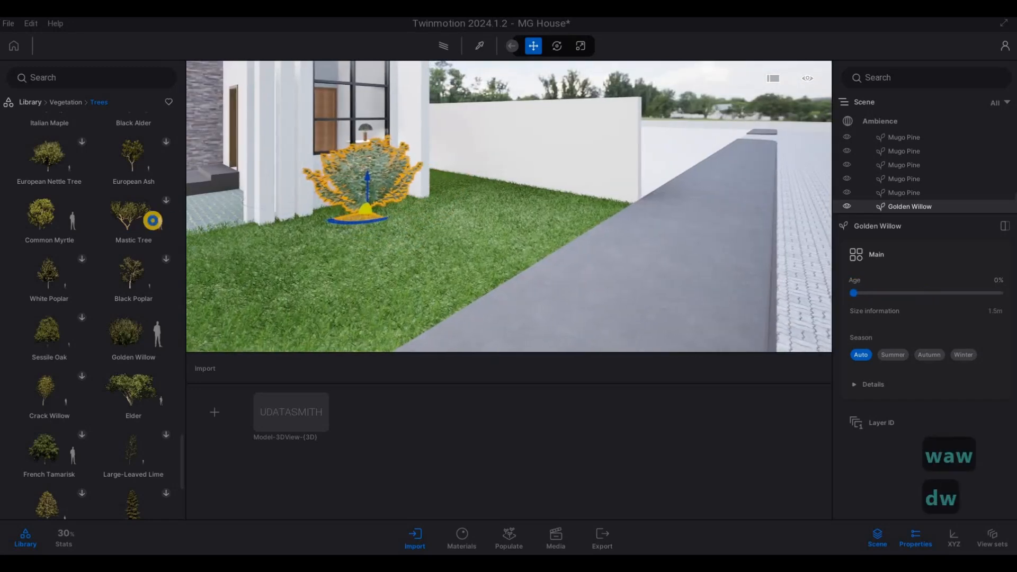
key("d")
key("a")
key("w")
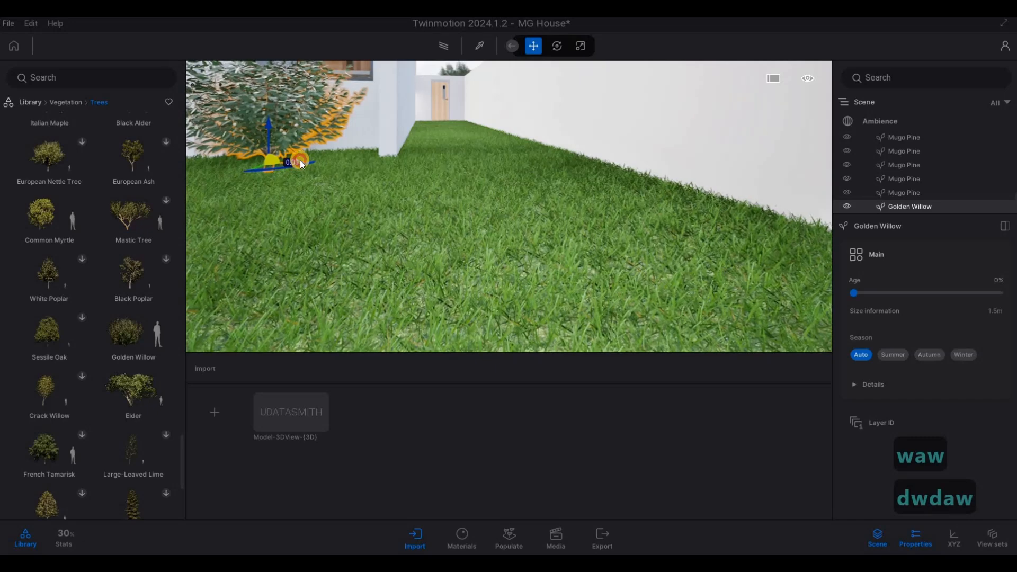
Examine the Golden Willow's position against the house wall from close by and from the front
key("a")
key("s")
key("s")
key("d")
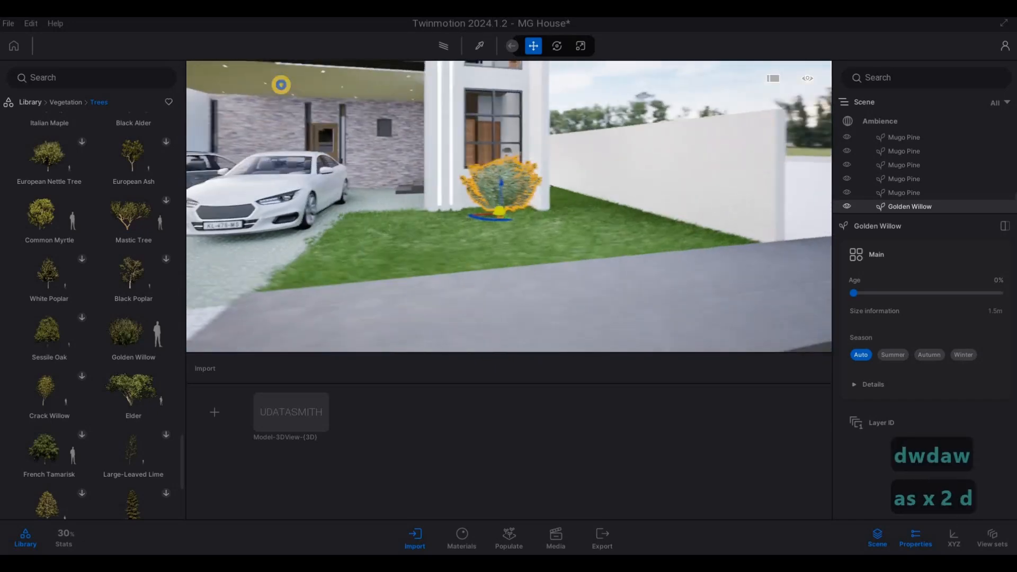
key("d")
key("s")
key("w")
key("a")
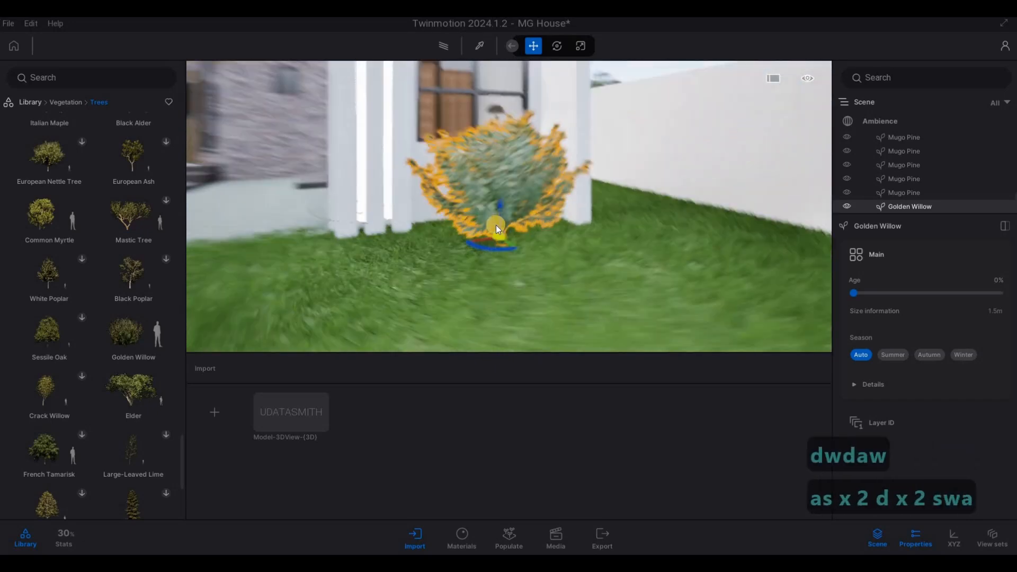
key("d")
key("s")
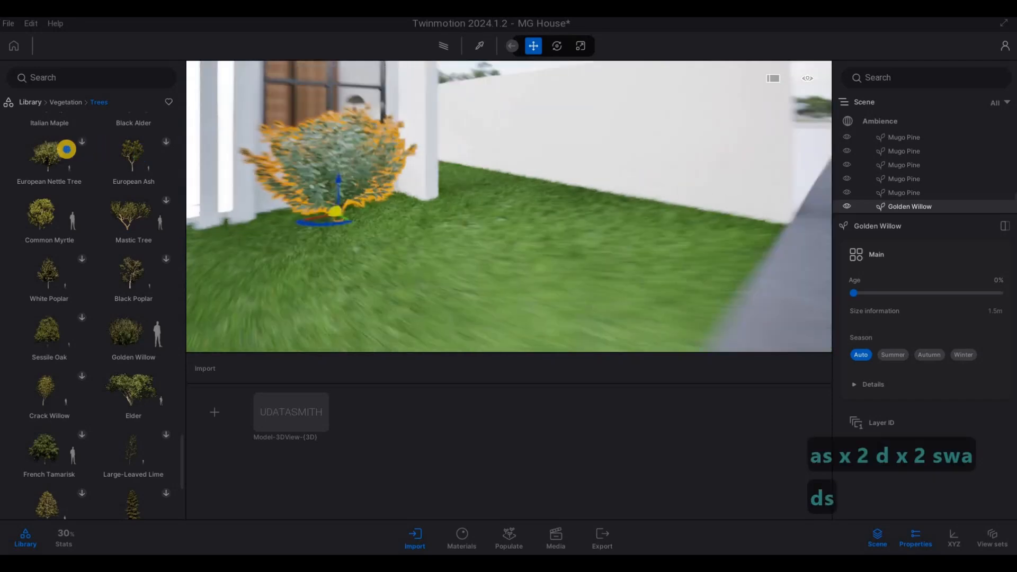
key("d")
key("s")
key("a")
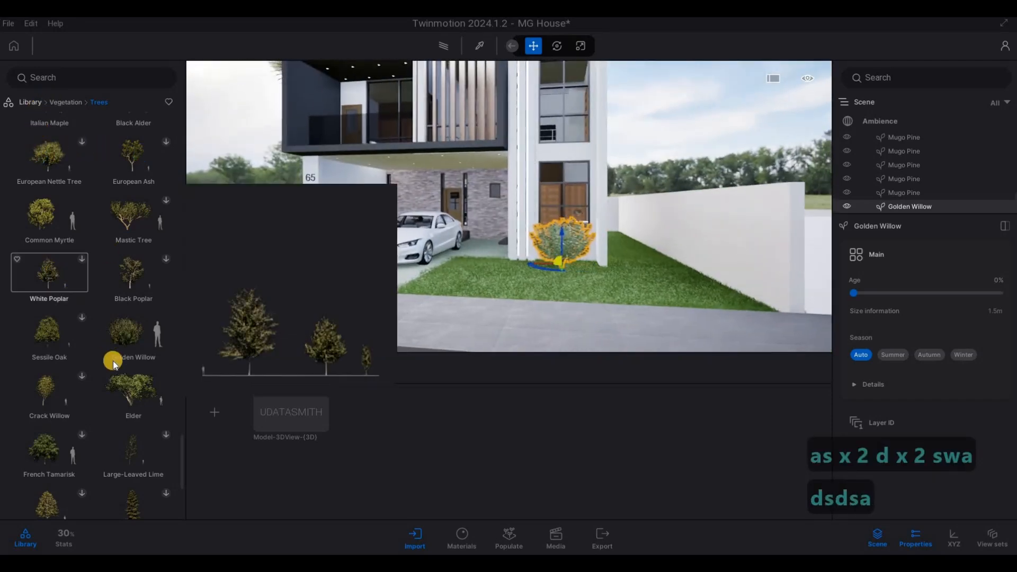
Browse the tree library and examine the whole house front and its planting from the street
scroll(111, 360, "down", 1)
scroll(114, 355, "down", 10)
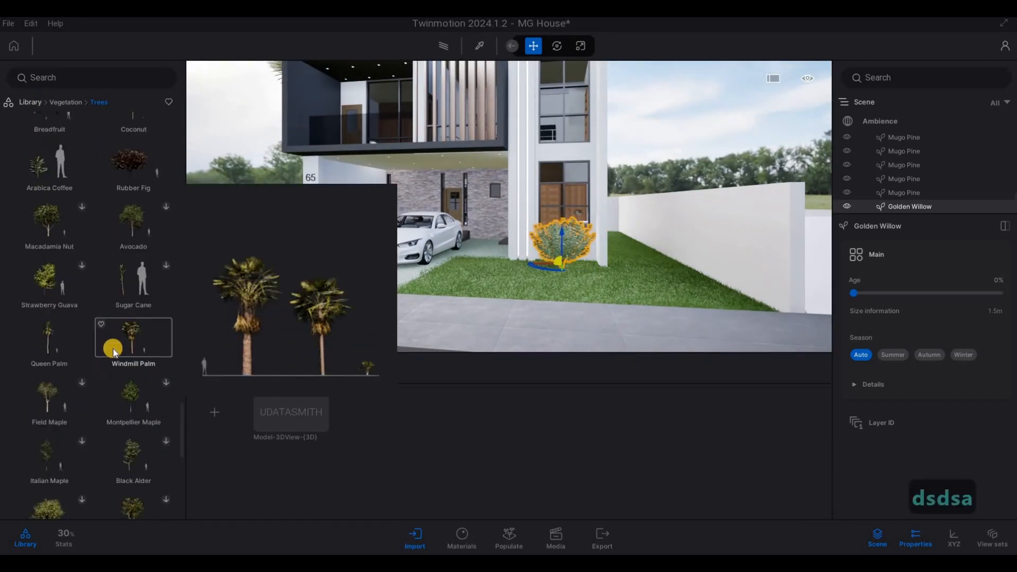
key("s")
key("a")
key("s")
key("a")
key("s")
key("a")
key("s")
key("a")
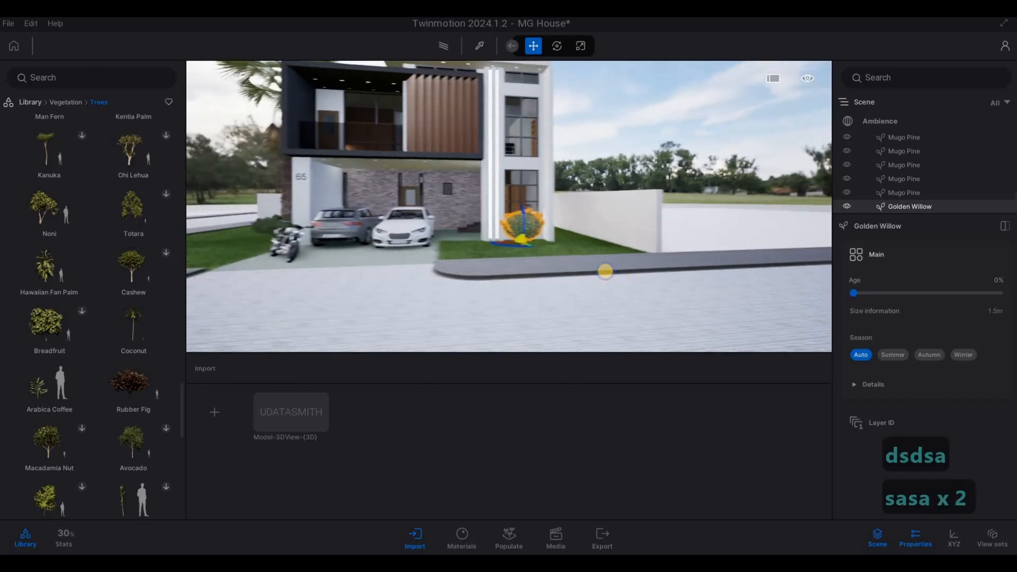
key("s")
key("a")
key("s")
key("a")
key("s")
key("a")
key("s")
key("a")
key("d")
key("w")
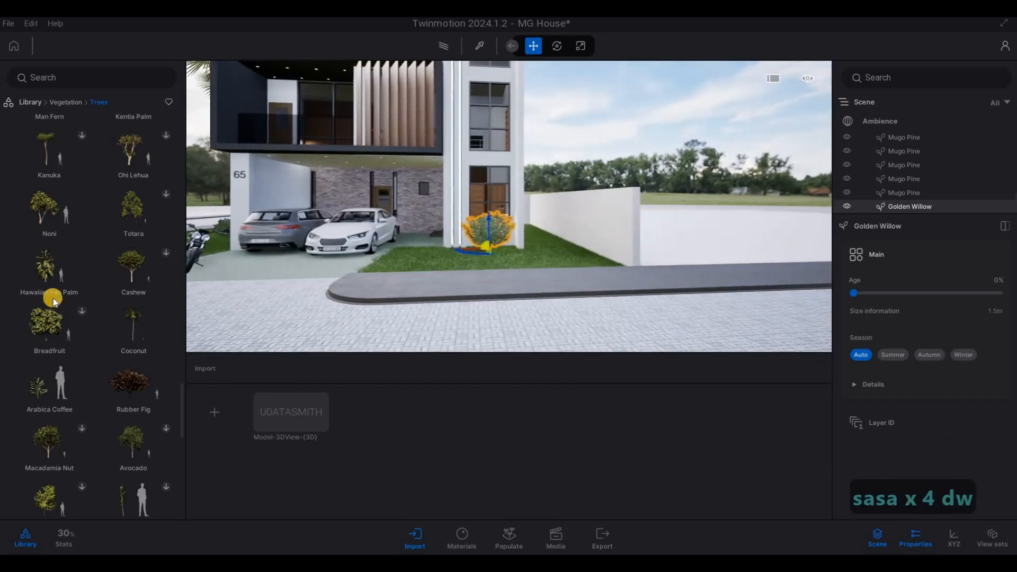
Try out a Man Fern on the lawn beside the Golden Willow
scroll(69, 292, "up", 3)
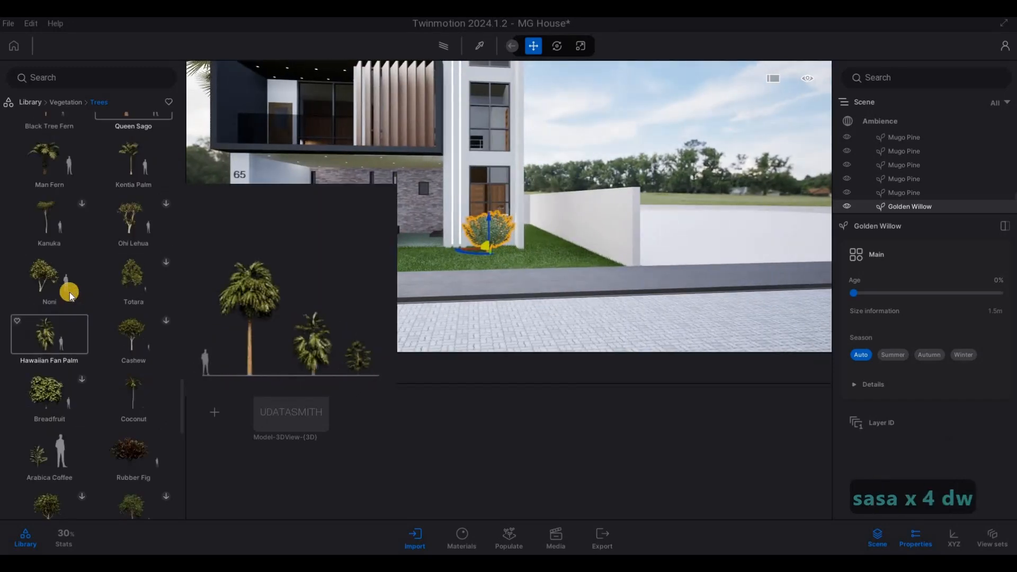
left_click_drag(53, 276, 550, 263)
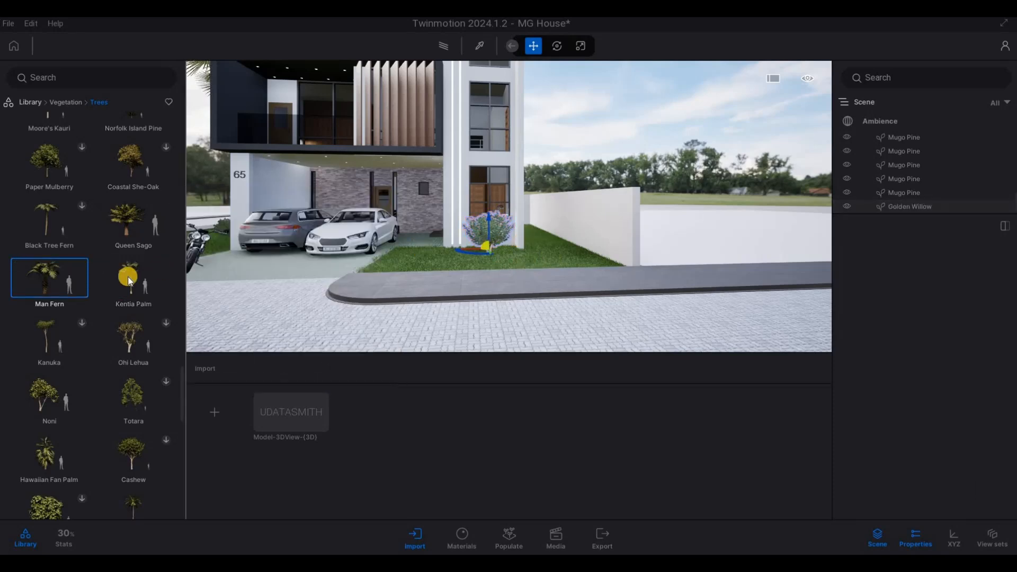
Place a Man Fern on the lawn near the white boundary wall and set its age to 69%
key("w")
left_click_drag(61, 280, 586, 310)
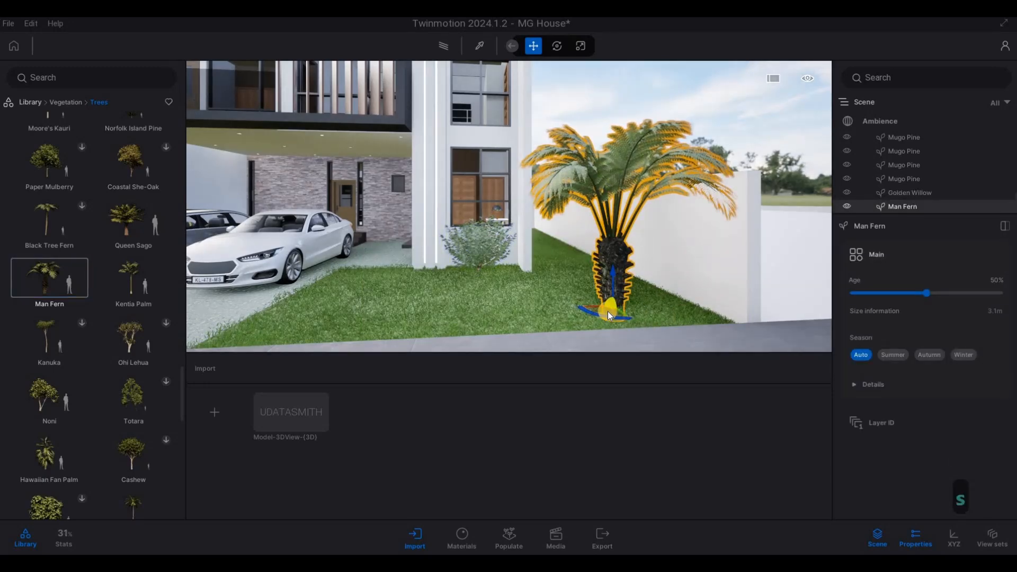
key("Escape")
key("Escape")
key("Escape")
left_click(616, 310)
left_click_drag(588, 312, 624, 319)
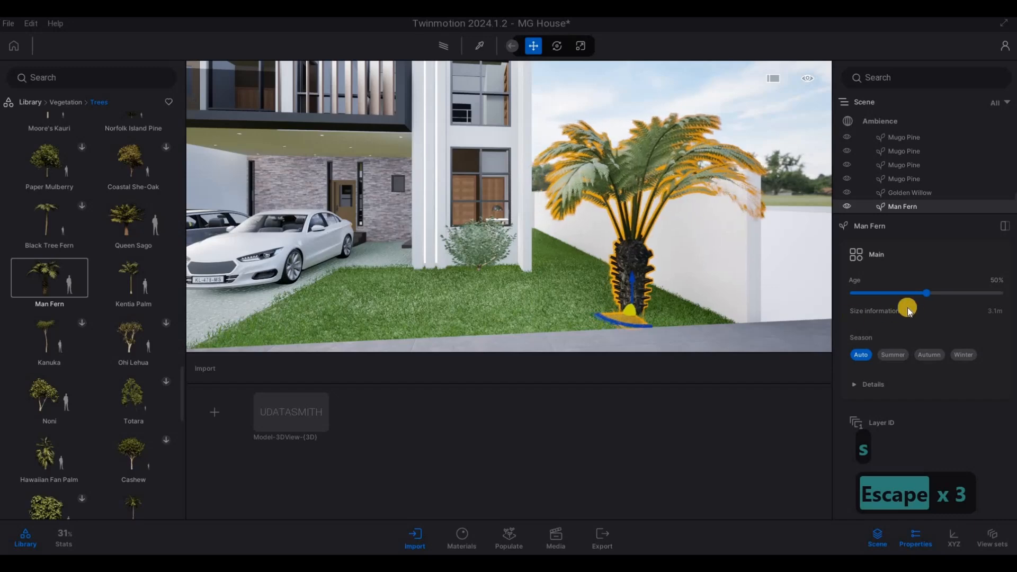
left_click_drag(925, 294, 955, 293)
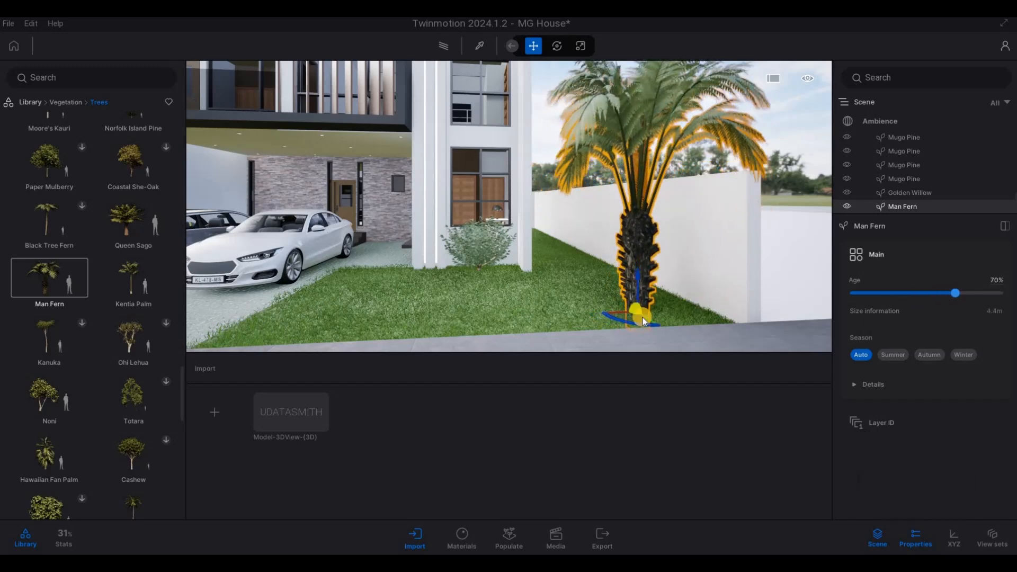
left_click_drag(666, 317, 711, 247)
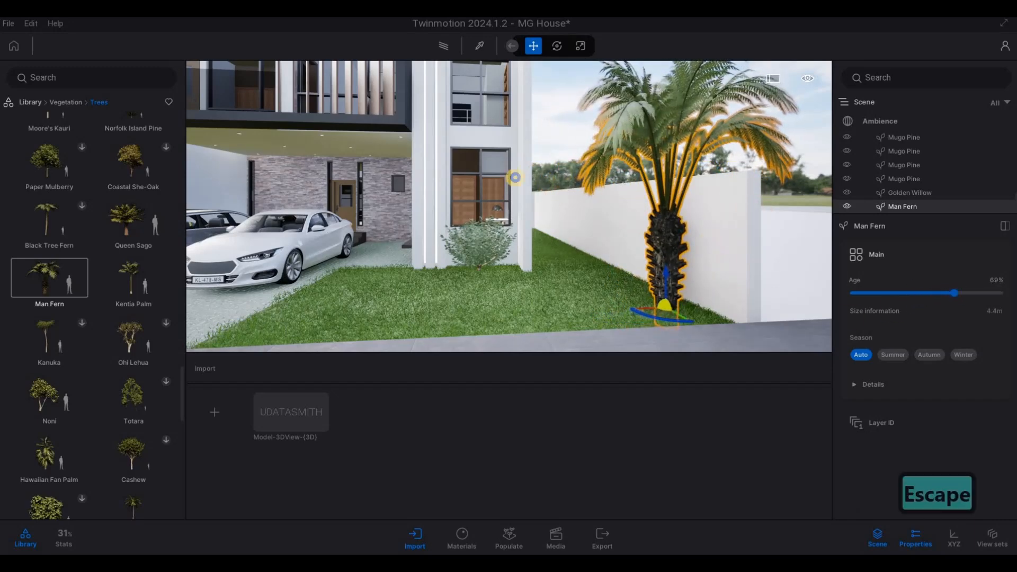
Examine the whole house front and the new Man Fern from the street and from above the driveway
key("s")
key("a")
key("s")
key("a")
key("d")
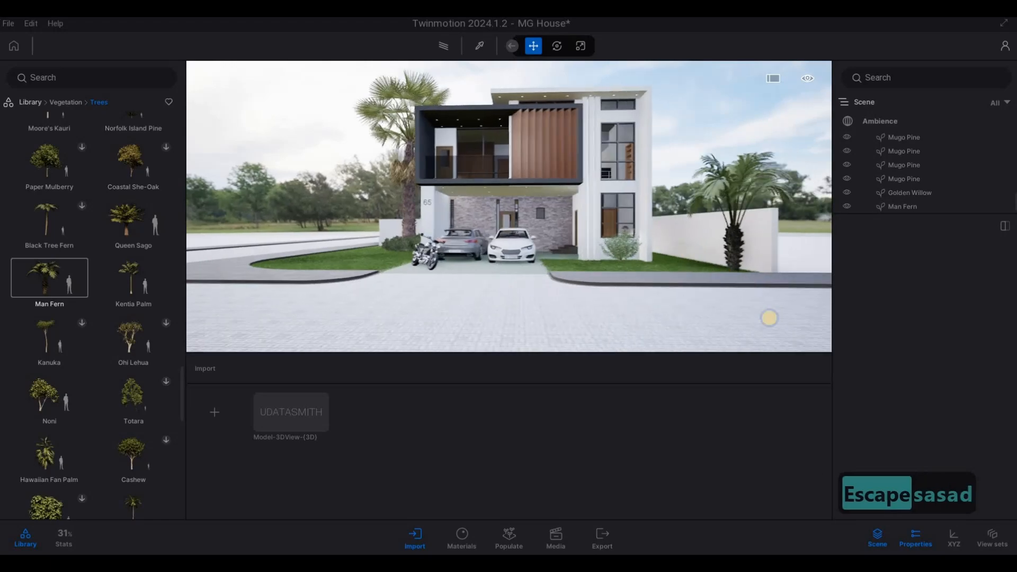
key("w")
key("q")
key("d")
key("a")
key("a")
key("a")
key("a")
key("a")
key("a")
key("a")
key("a")
key("a")
key("a")
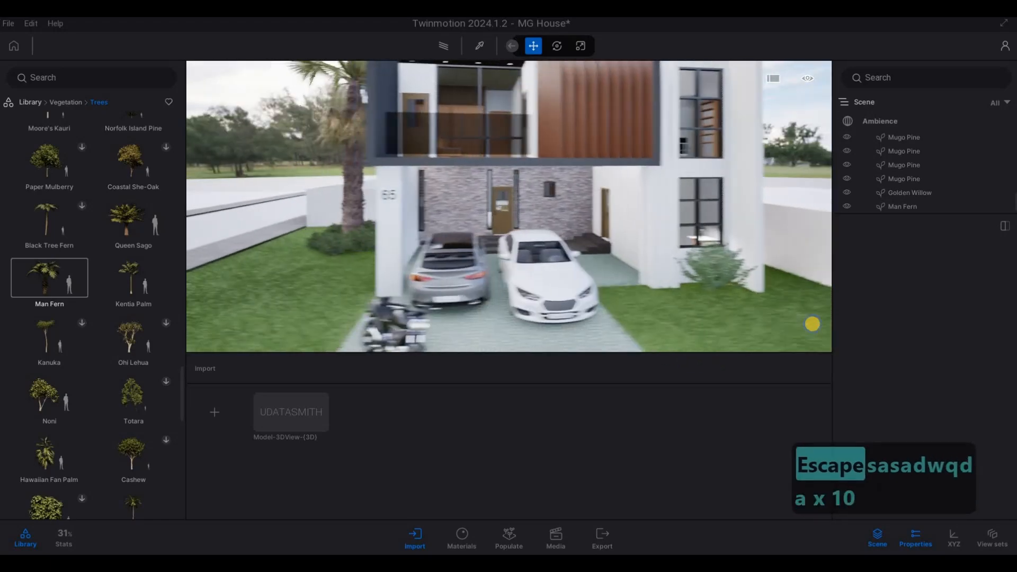
key("a")
key("a")
key("a")
key("a")
key("a")
key("a")
key("a")
key("a")
key("d")
key("a")
key("w")
key("d")
key("s")
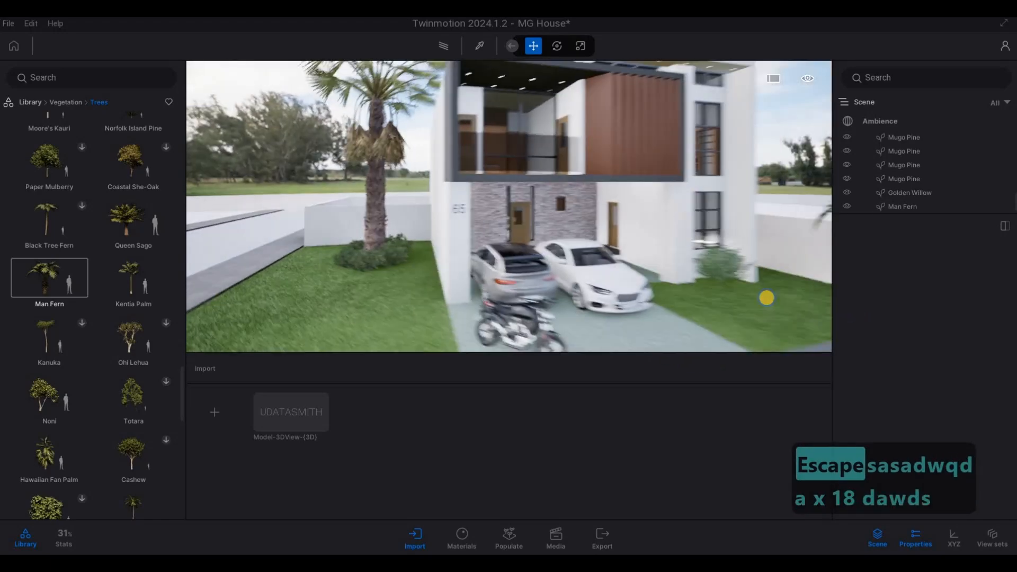
key("s")
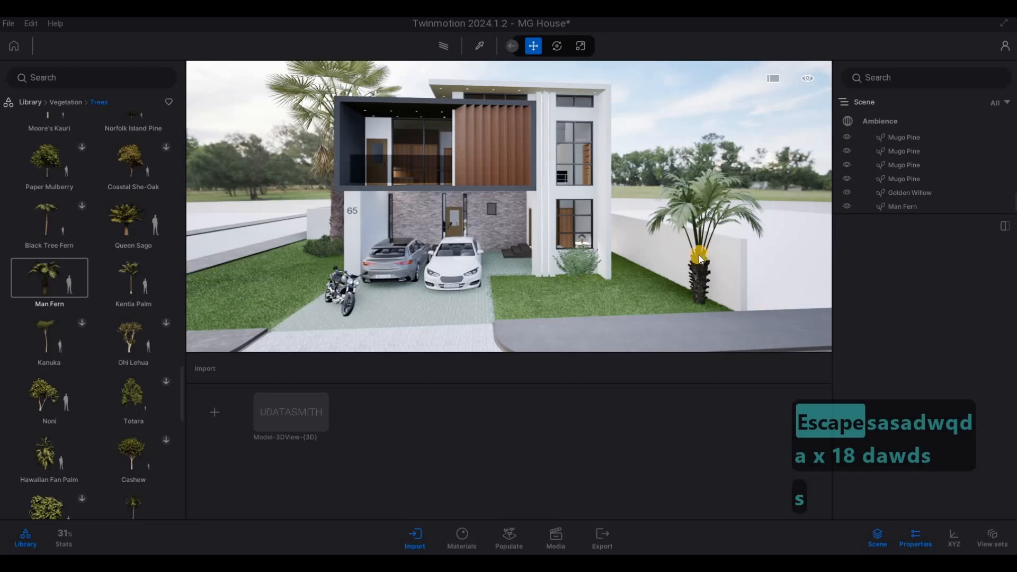
Copy the Man Fern to the lawn on the other side of the driveway, beside the Windmill Palm
key("w")
key("a")
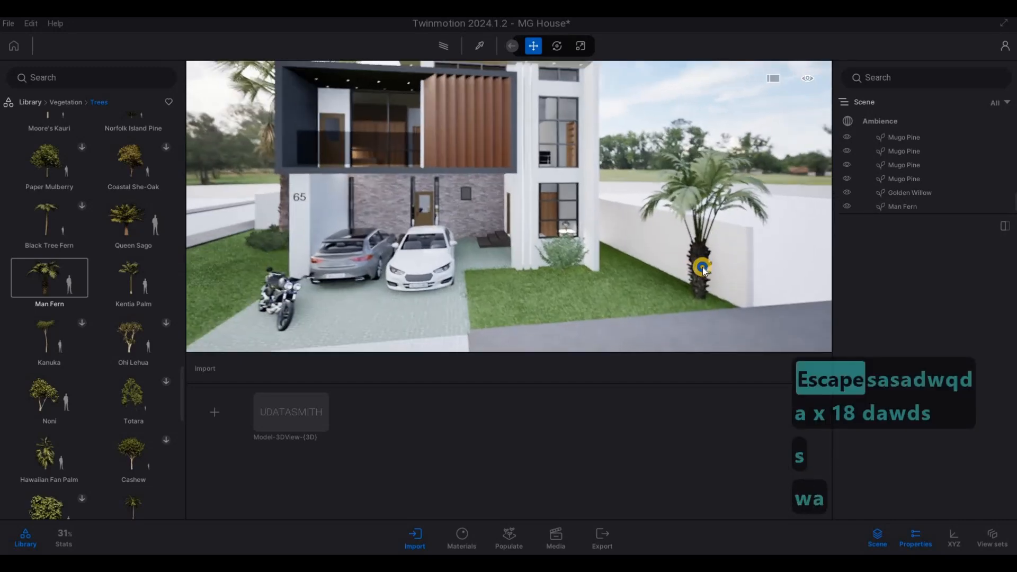
key("a")
key("s")
left_click_drag(717, 258, 245, 242, "shift")
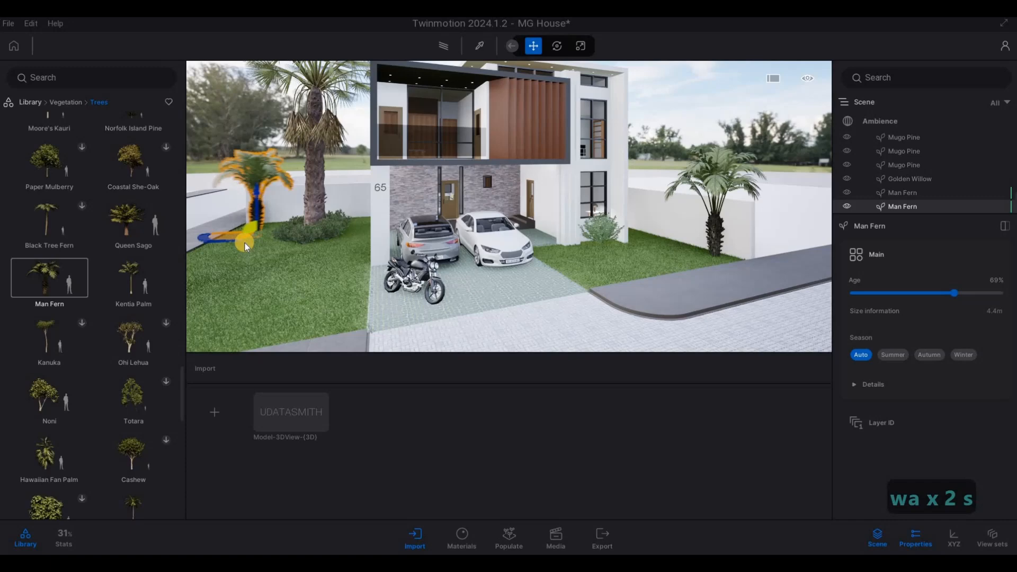
left_click(475, 346)
Make another copy of the Man Fern in the wall corner behind the Windmill Palm
key("s")
key("a")
key("w")
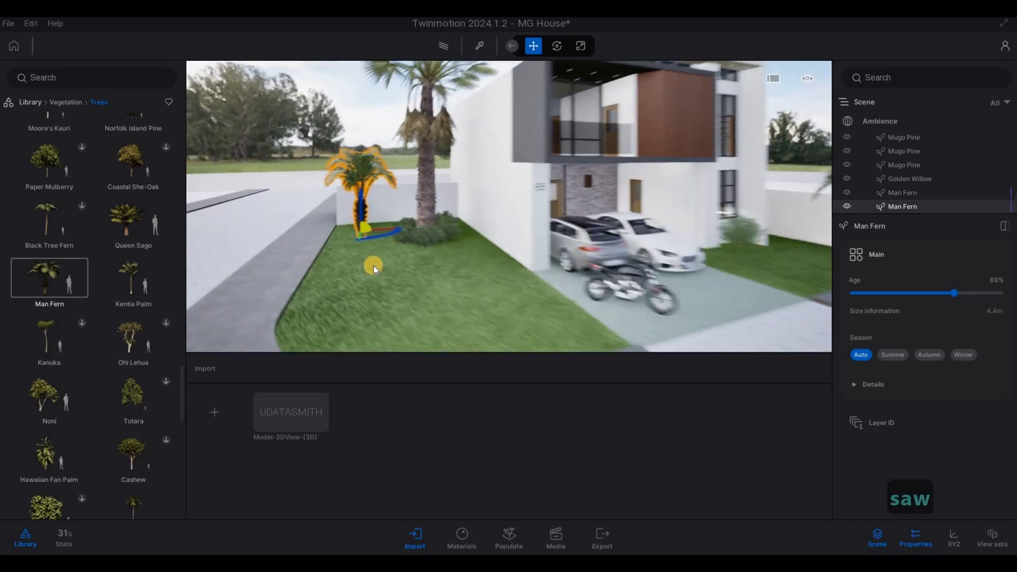
key("w")
key("w")
key("w")
key("q")
left_click_drag(367, 280, 502, 268, "shift")
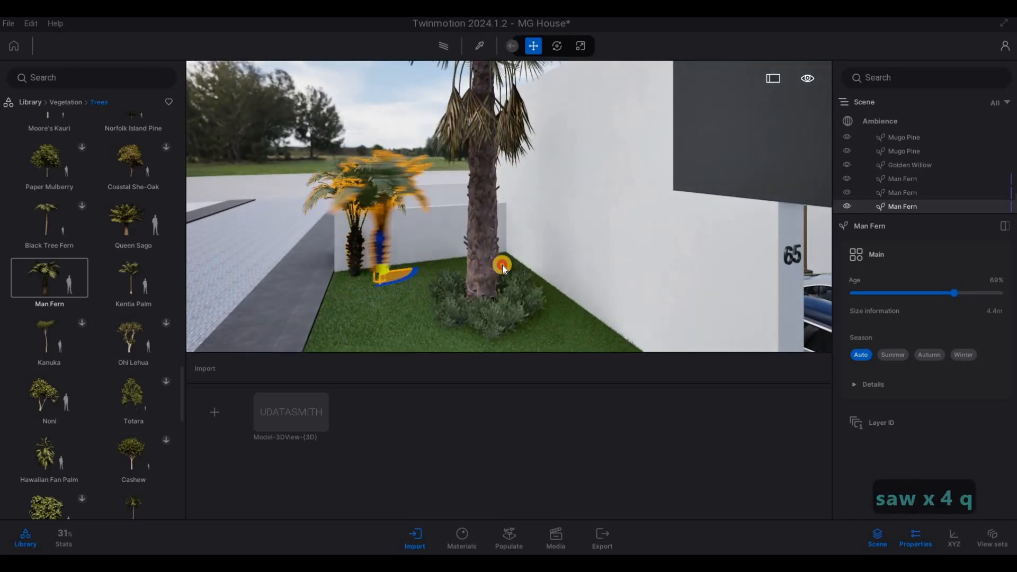
left_click(475, 346)
Examine the copied Man Fern's position in the wall corner behind the Windmill Palm from several angles
key("s")
key("a")
key("w")
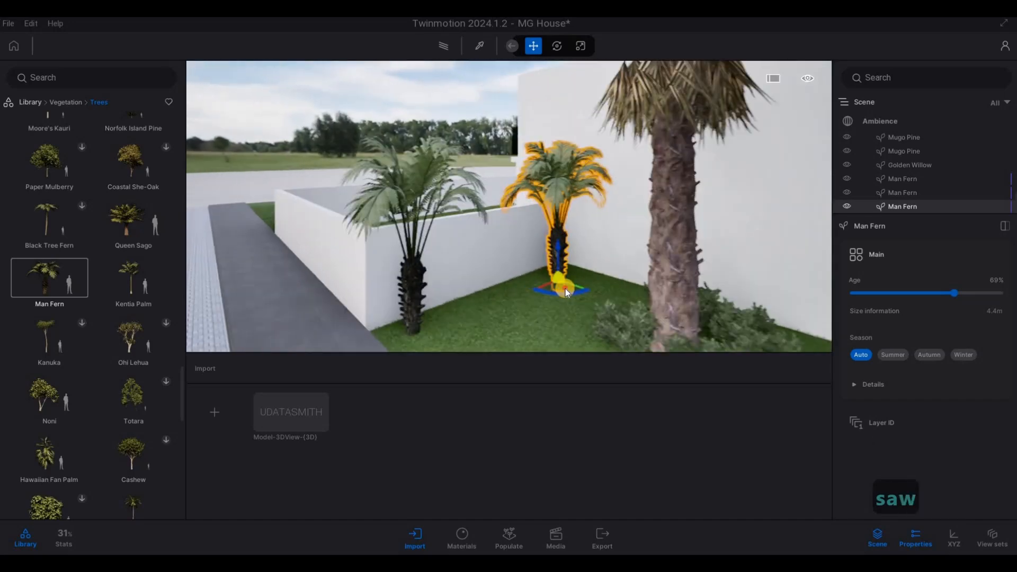
key("s")
key("d")
key("a")
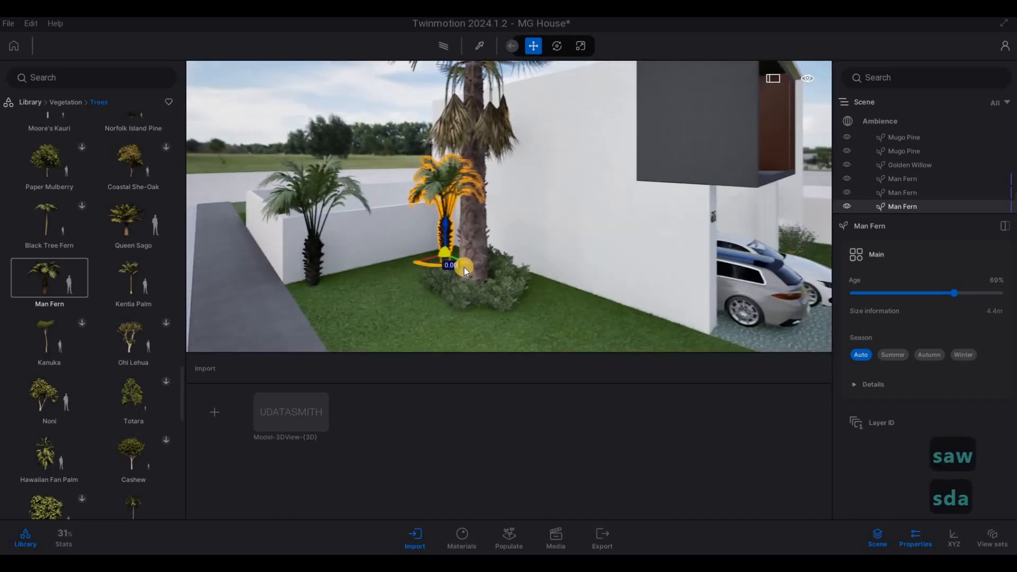
key("w")
key("a")
key("a")
key("w")
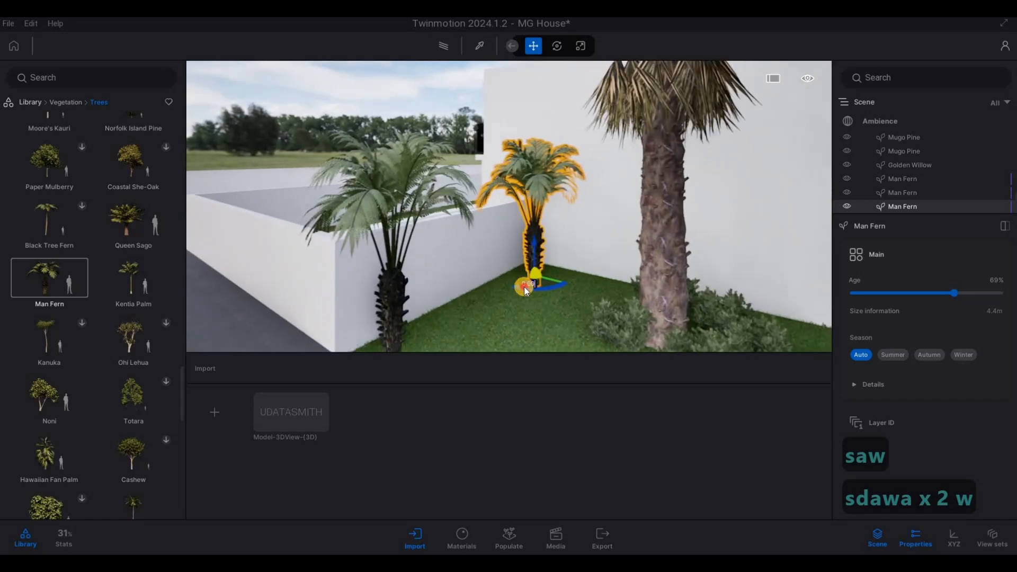
key("s")
key("d")
key("d")
key("d")
key("d")
key("d")
key("d")
key("d")
key("d")
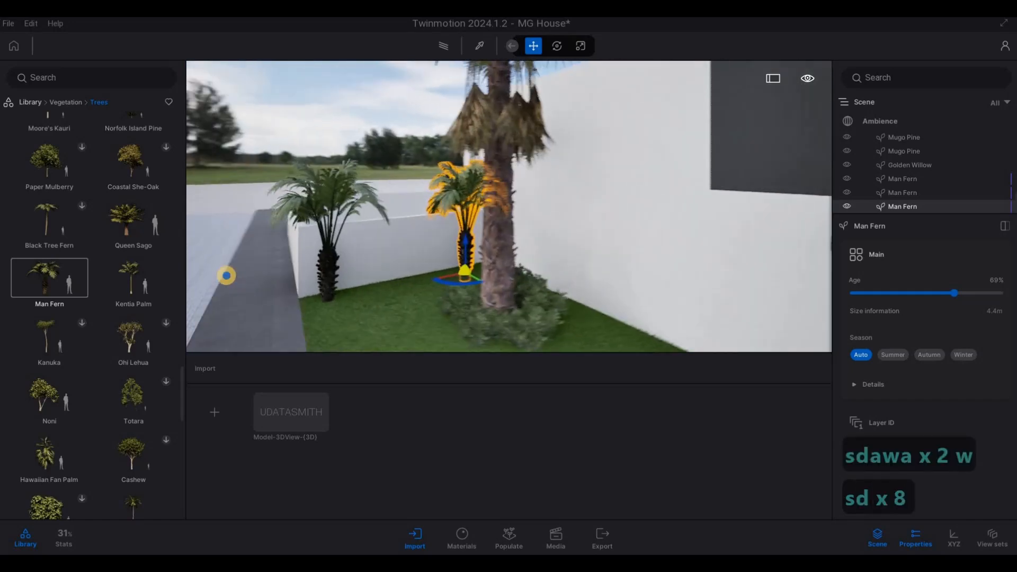
key("d")
key("d")
key("d")
key("d")
key("d")
key("d")
key("d")
Deselect the Man Fern copy and examine the planting on both lawns from the street
key("s")
key("e")
key("Escape")
key("Escape")
key("s")
key("a")
key("d")
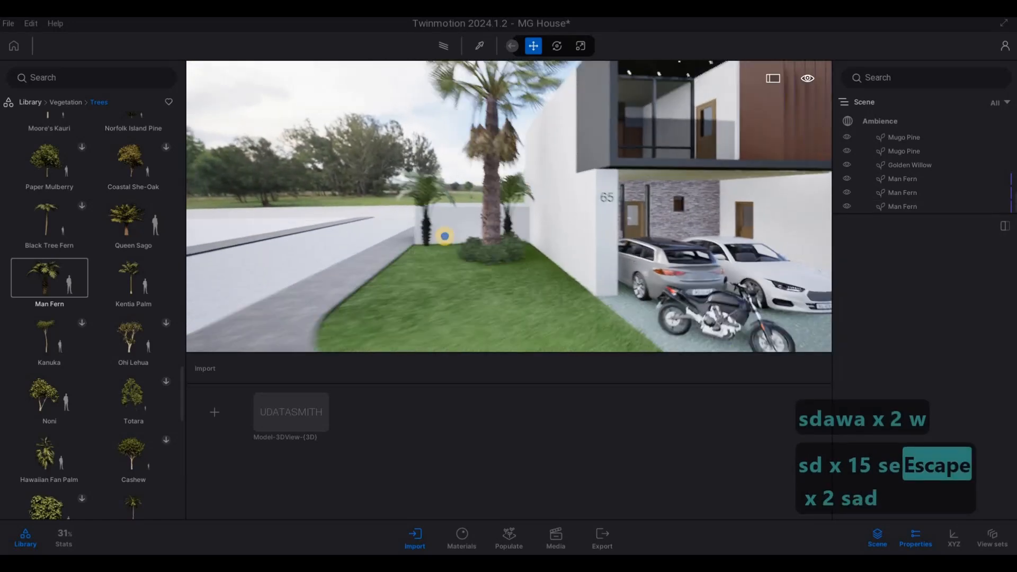
key("s")
key("e")
key("d")
key("w")
key("d")
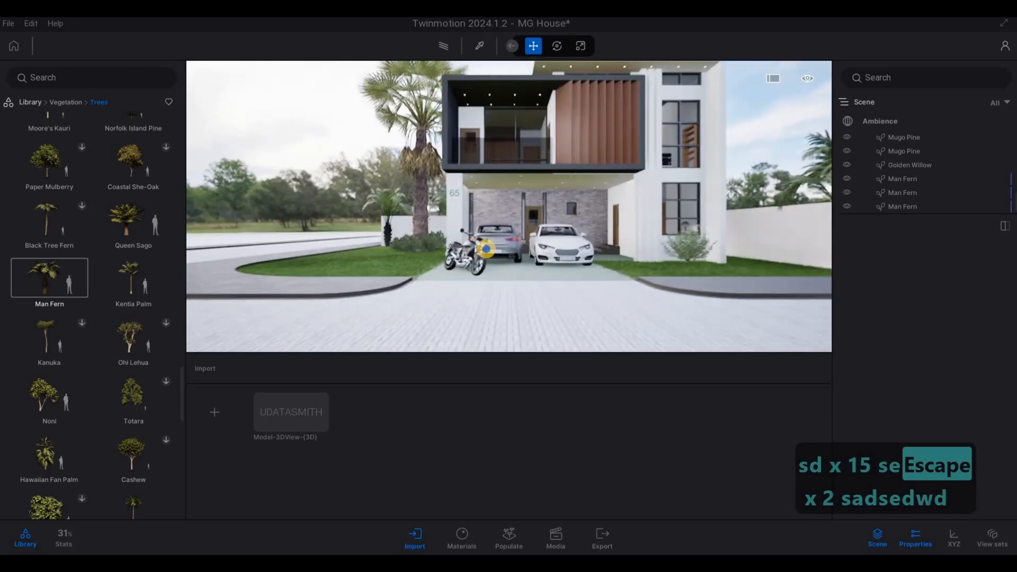
key("s")
key("a")
key("d")
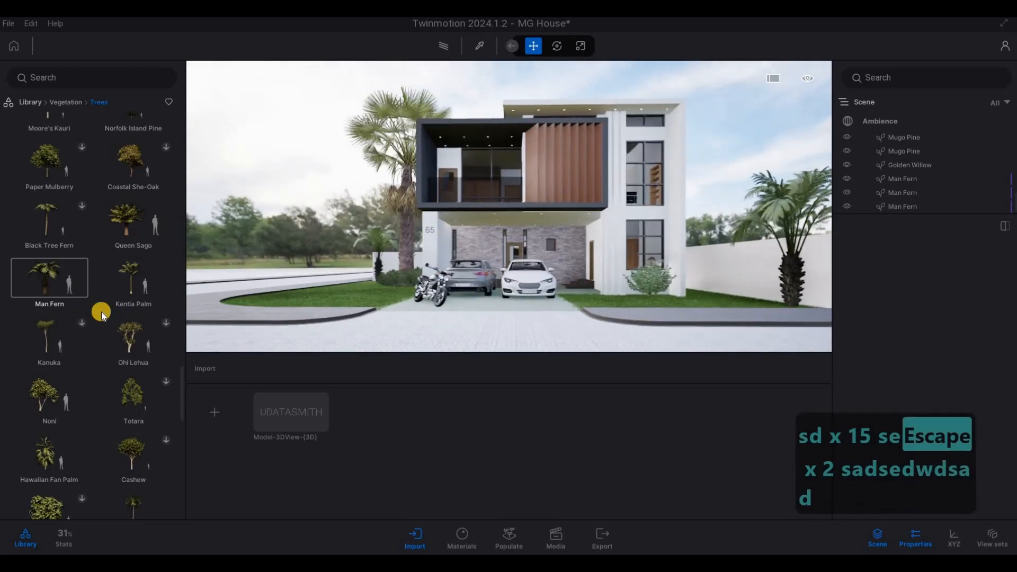
Browse the tree library for another tree to set around the house
scroll(108, 233, "up", 3)
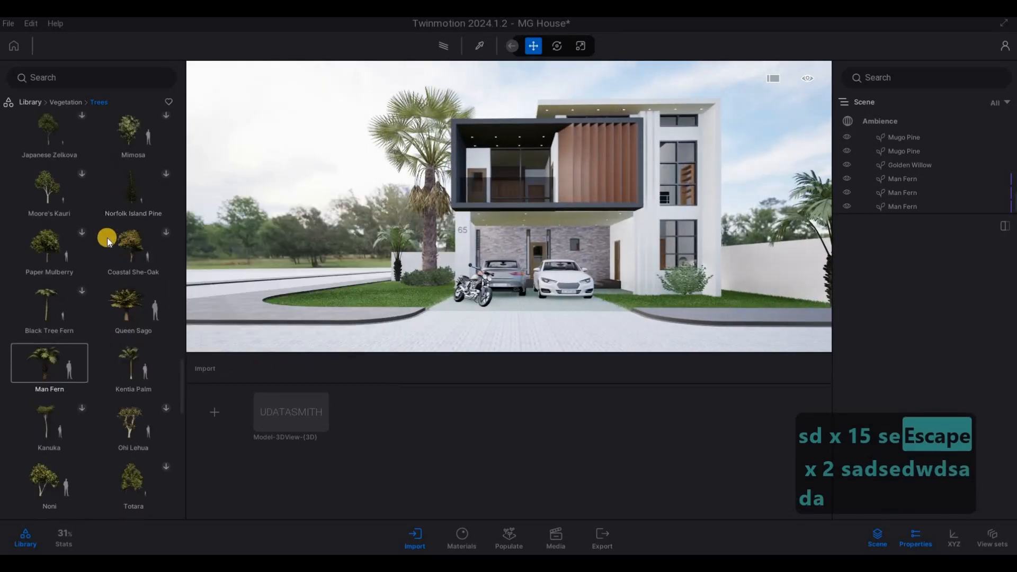
mouse_move(107, 241)
scroll(108, 241, "up", 4)
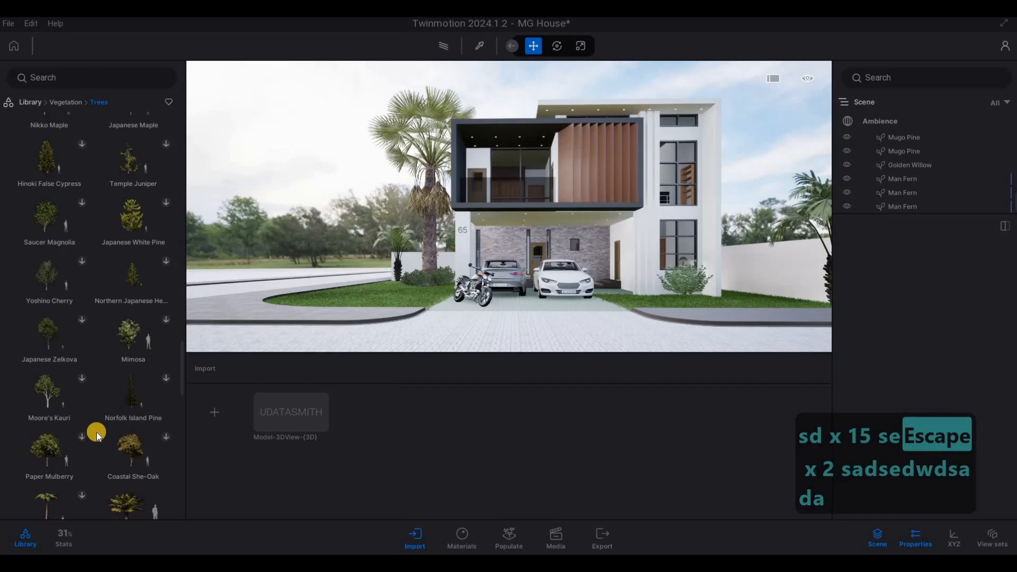
scroll(97, 436, "down", 6)
mouse_move(74, 283)
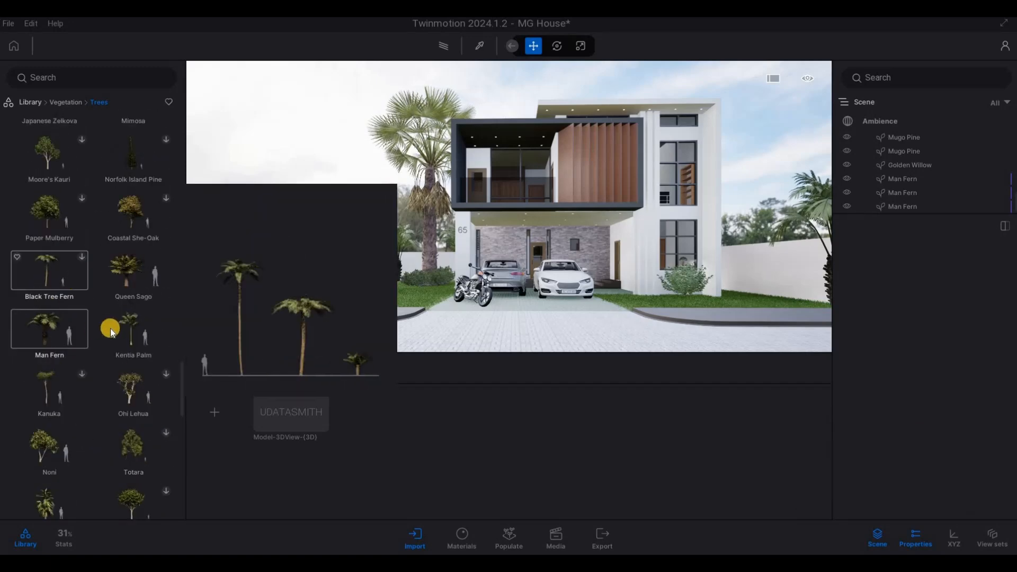
scroll(116, 383, "up", 2)
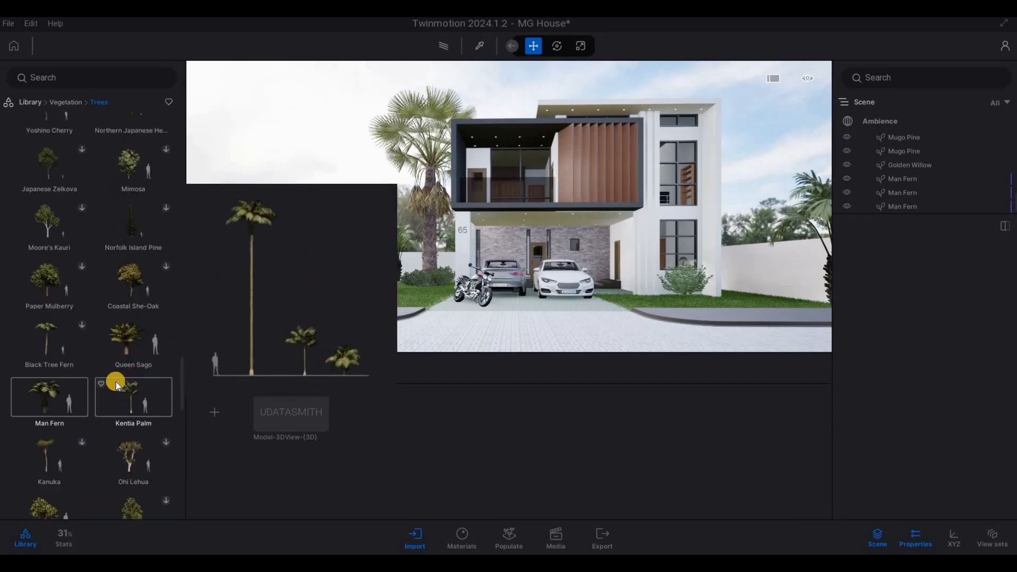
scroll(116, 381, "up", 15)
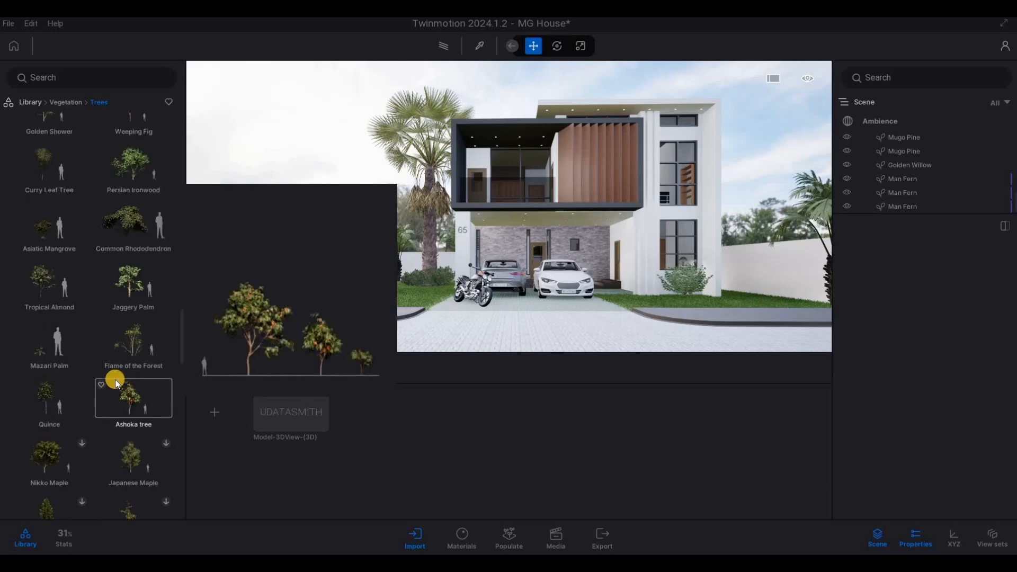
scroll(115, 379, "up", 5)
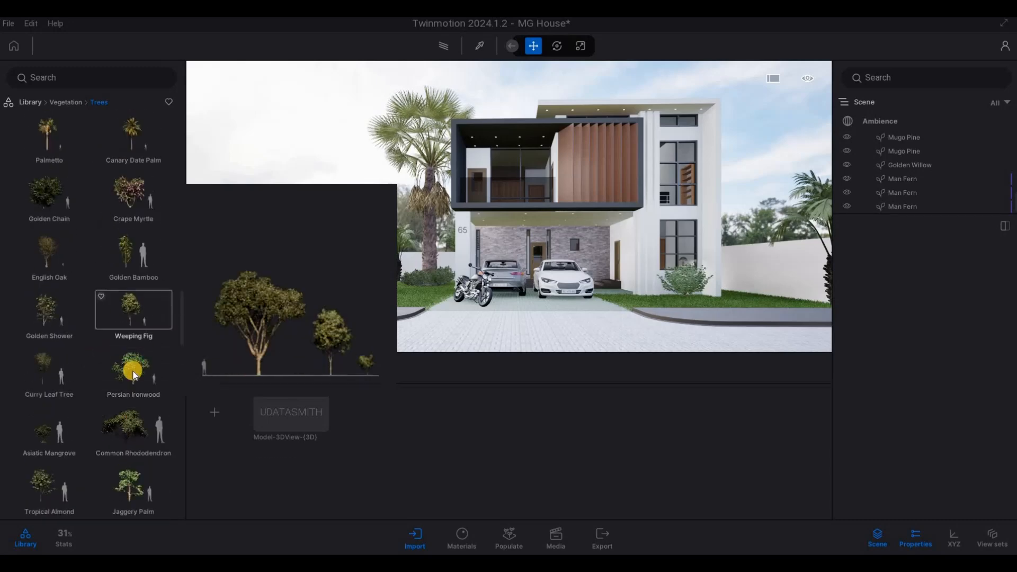
Try out a Persian Ironwood beside the Windmill Palm and outside the boundary wall
left_click_drag(273, 297, 275, 298)
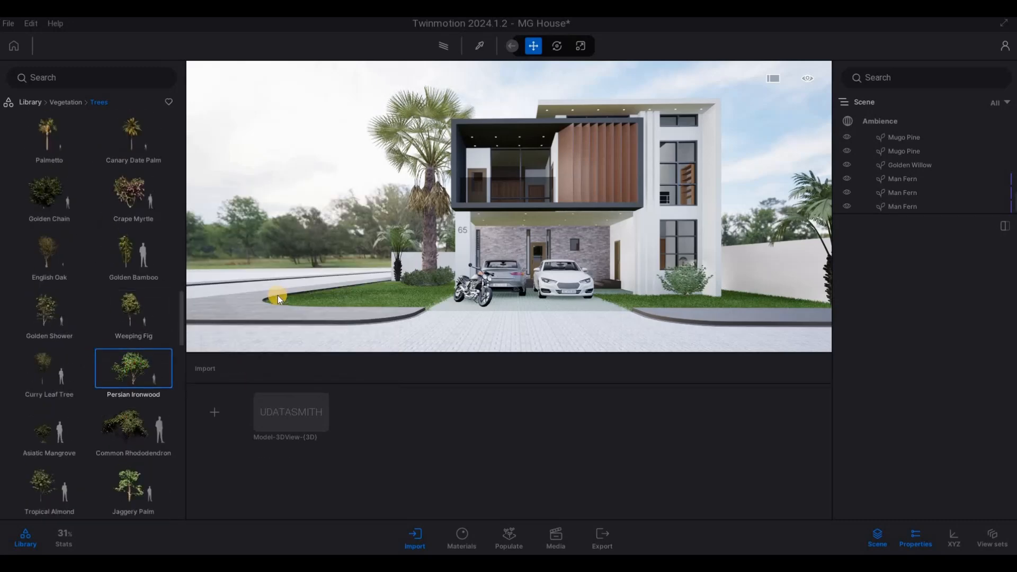
key("a")
key("w")
key("q")
key("a")
key("w")
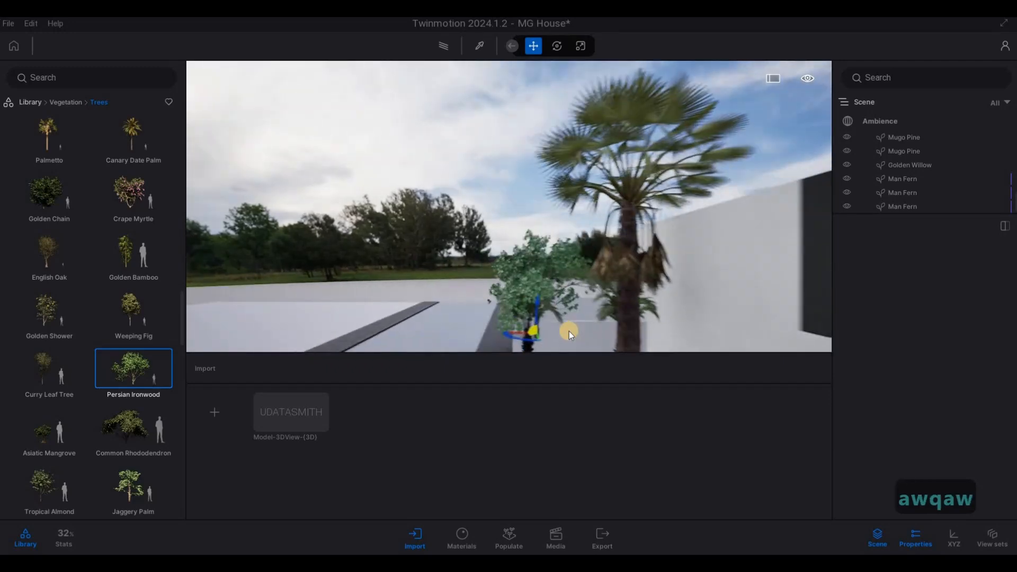
key("s")
key("w")
key("d")
key("s")
key("d")
right_click_drag(554, 363, 501, 300)
key("w")
key("d")
key("w")
key("d")
key("s")
key("w")
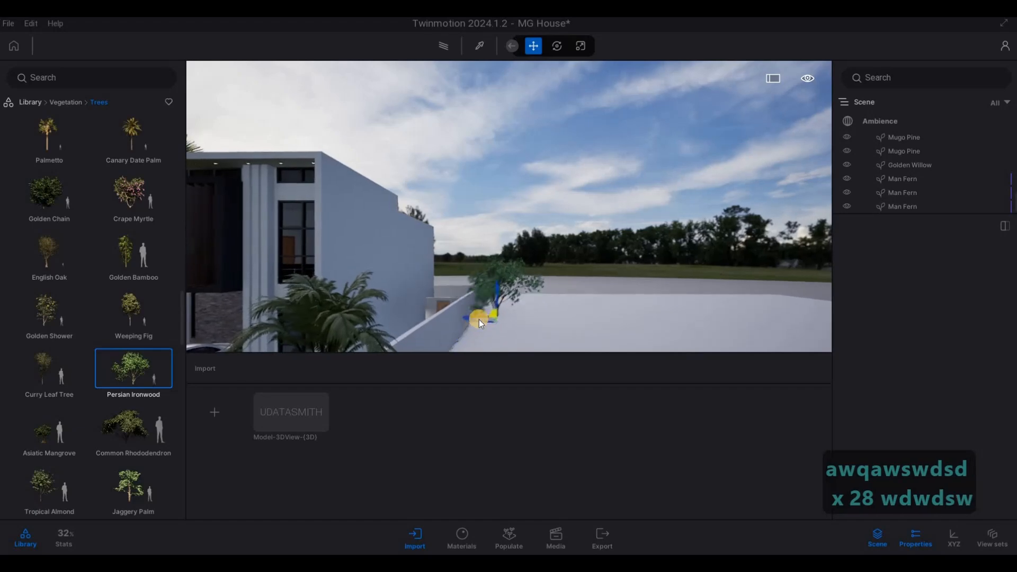
key("q")
key("a")
key("s")
Place a Canary Date Palm on the grass outside the boundary wall behind the house
scroll(128, 265, "up", 2)
left_click_drag(135, 238, 482, 320)
key("d")
key("d")
key("d")
key("w")
right_click_drag(436, 351, 505, 315)
key("w")
key("d")
key("d")
key("d")
key("d")
key("d")
key("d")
key("d")
key("d")
key("d")
key("d")
key("d")
key("d")
key("d")
key("d")
key("d")
left_click_drag(505, 315, 503, 319)
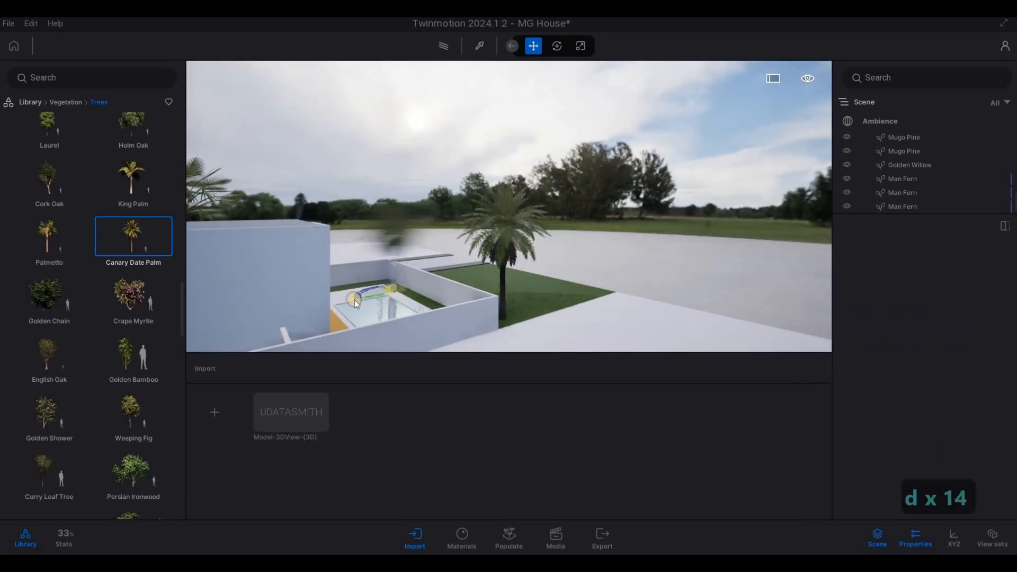
Set the age of the Canary Date Palm outside the boundary wall to 70%
key("d")
right_click_drag(354, 300, 453, 313)
key("w")
key("w")
key("w")
key("w")
key("w")
key("w")
key("w")
key("w")
key("w")
key("w")
key("Escape")
key("Escape")
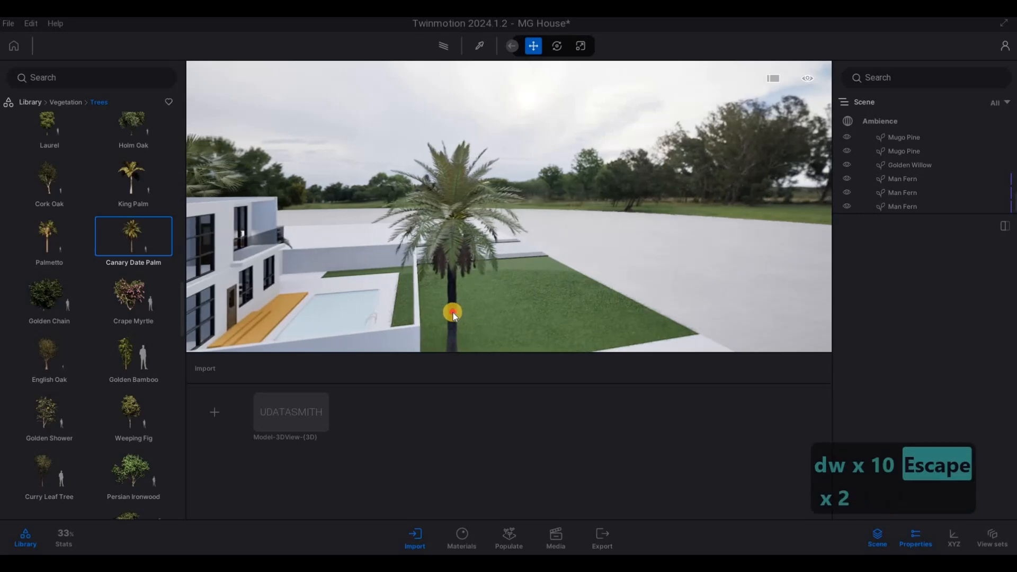
left_click_drag(933, 294, 955, 294)
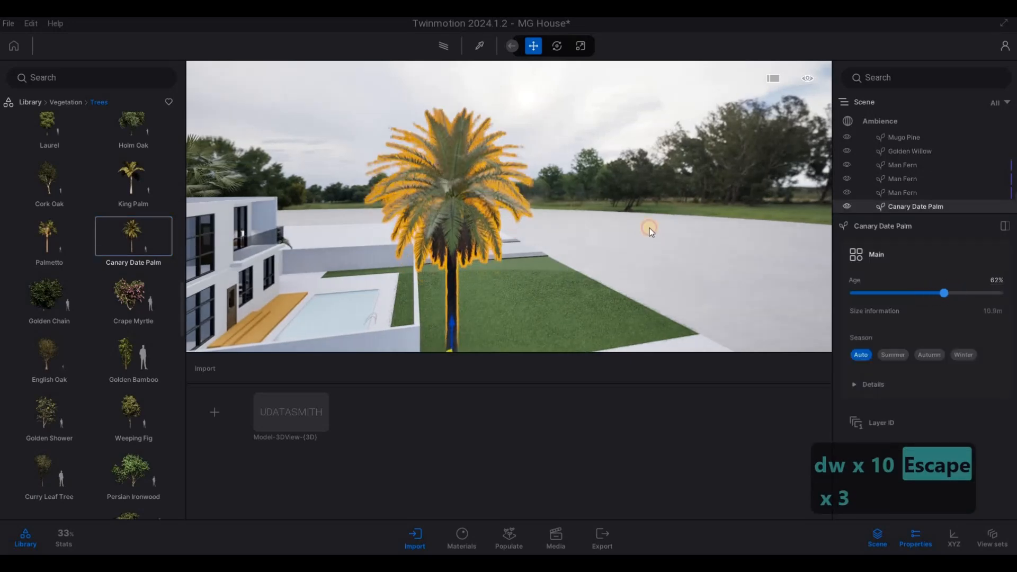
Add two instance copies of the Canary Date Palm along the grass outside the boundary wall, the last spaced 7.2 m away
key("w")
key("d")
right_click_drag(642, 229, 458, 303)
key("w")
key("d")
left_click_drag(581, 287, 747, 263, "alt")
key("Return")
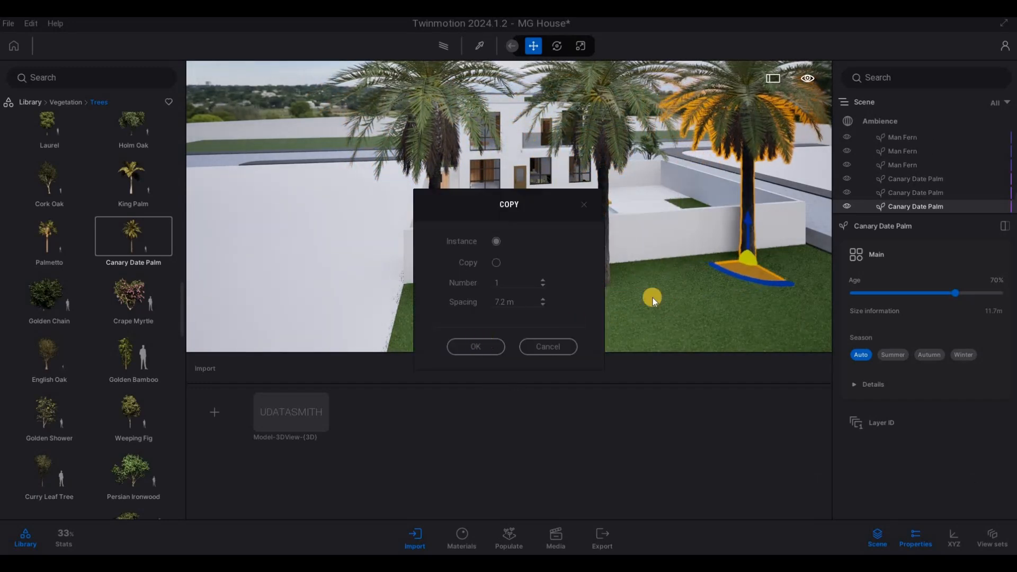
key("Return")
Place a King Palm at the edge of the empty white plot, across the paved road from the Canary Date Palms
key("d")
key("d")
key("d")
key("d")
key("d")
key("d")
key("d")
key("d")
key("w")
key("w")
key("w")
key("w")
key("w")
key("w")
key("w")
key("w")
key("w")
key("w")
key("w")
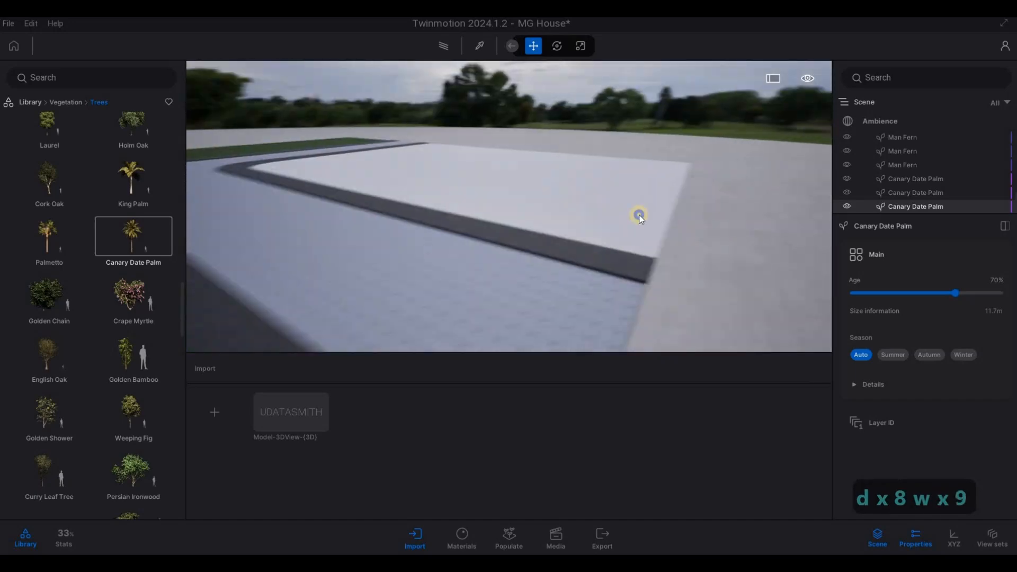
key("q")
key("d")
key("s")
key("s")
key("s")
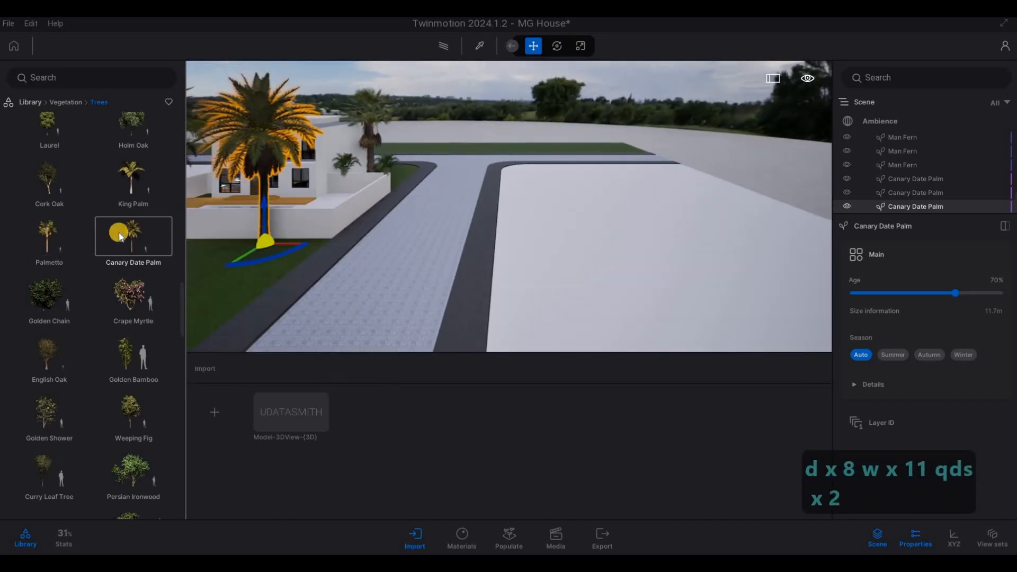
mouse_move(118, 234)
left_click_drag(126, 205, 398, 234)
left_click_drag(504, 278, 504, 277)
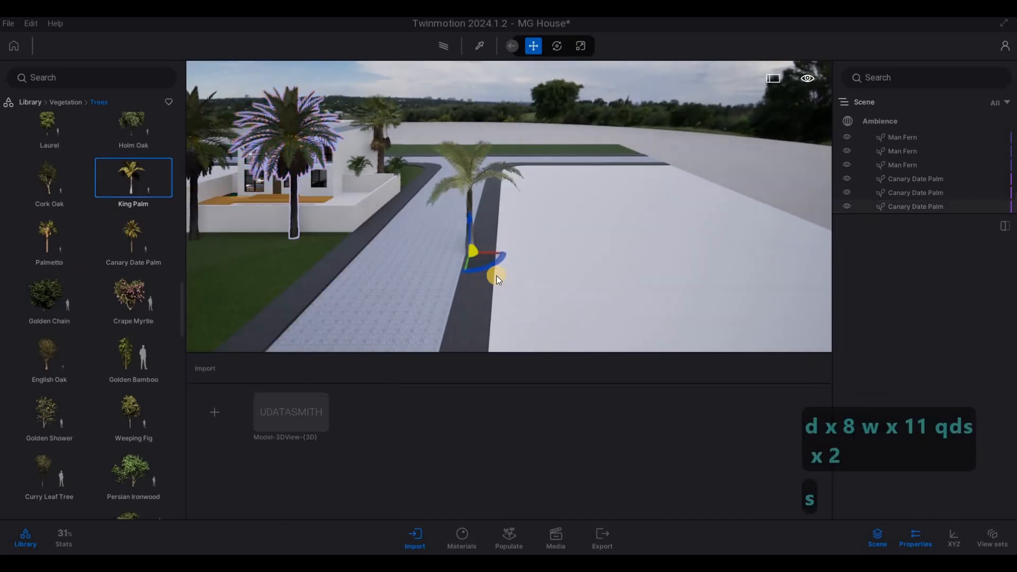
key("s")
key("d")
key("Escape")
key("Escape")
key("Escape")
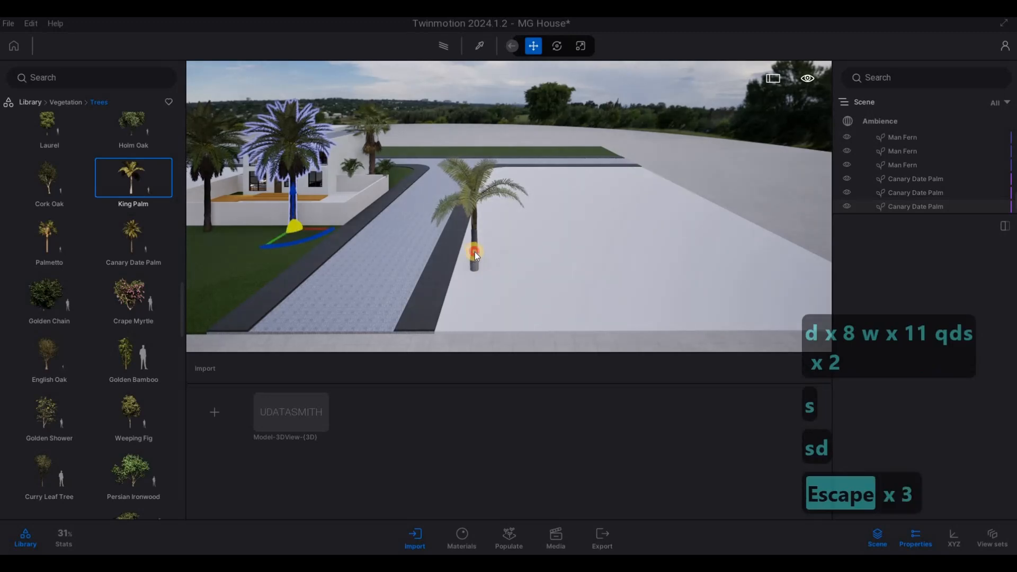
Set the King Palm's age to 79% and repeat it as three instances in a row along the plot's edge, the last spaced 7.32 m
left_click(903, 206)
left_click(968, 296)
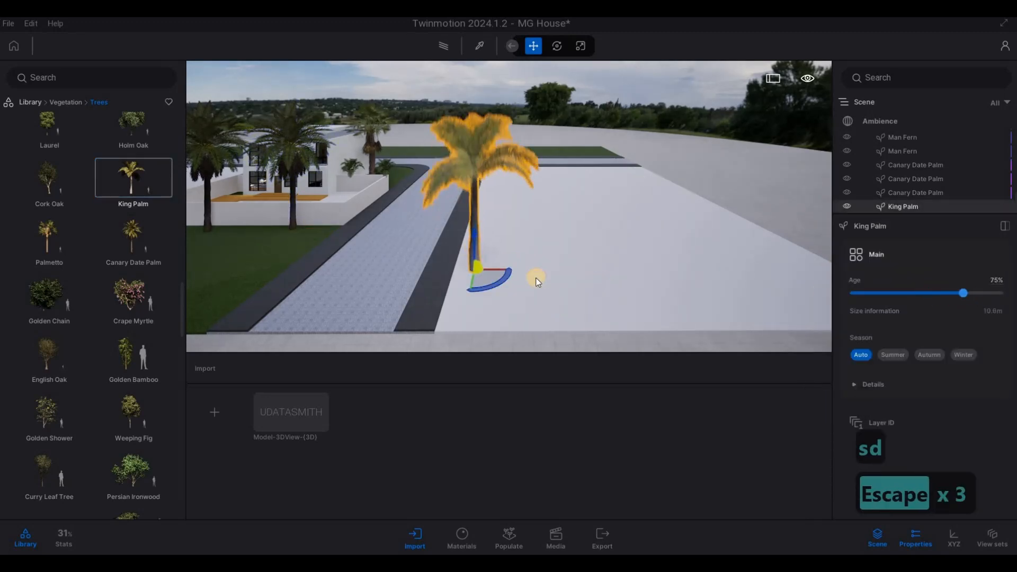
left_click_drag(490, 275, 554, 281, "shift")
left_click_drag(468, 338, 576, 324, "shift")
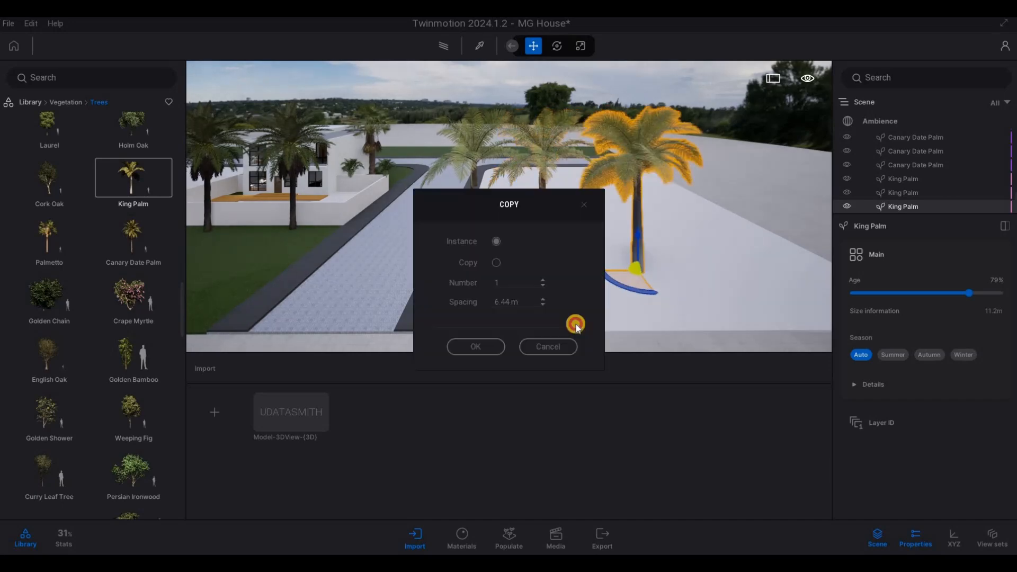
mouse_move(629, 285)
left_mouse_down("shift")
mouse_move(723, 291)
mouse_move(503, 345)
mouse_move(619, 301)
left_mouse_up("shift")
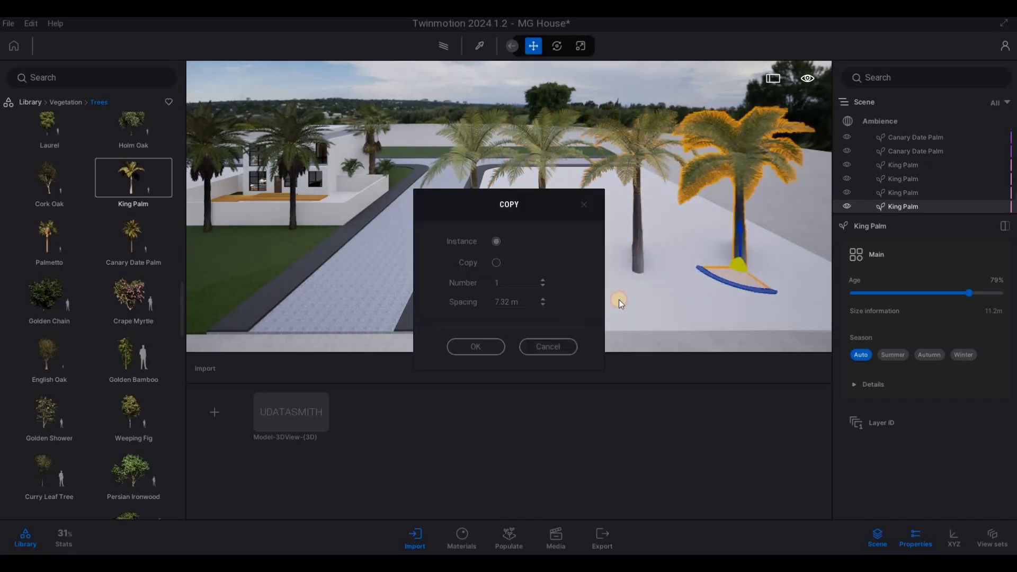
Examine the palm rows, the house surroundings and the empty plot across the road from several sides
key("d")
key("w")
key("q")
key("d")
key("d")
key("d")
key("d")
key("d")
key("d")
key("d")
key("d")
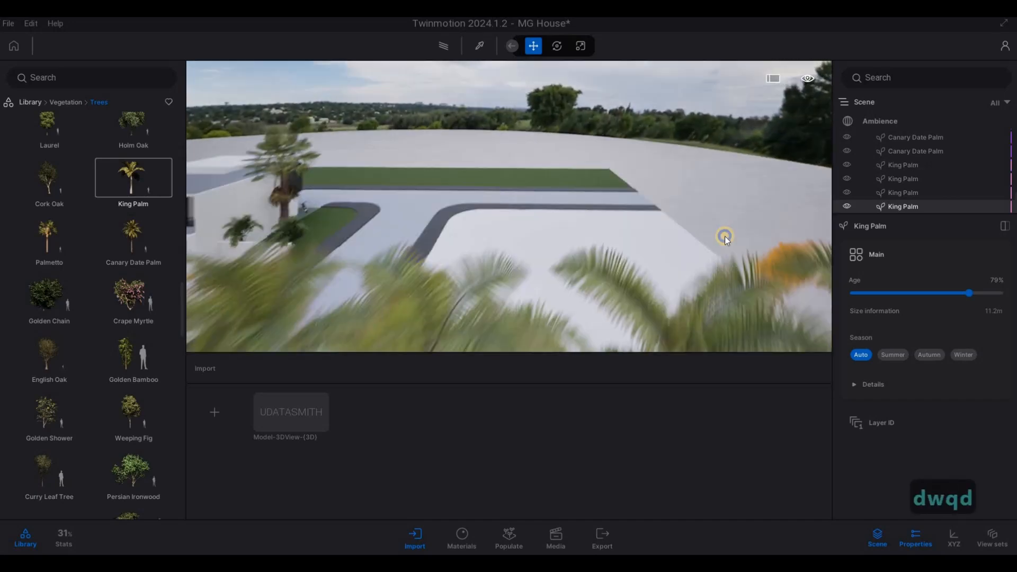
key("d")
key("d")
key("d")
key("d")
key("d")
key("d")
key("w")
key("w")
key("w")
key("w")
key("w")
key("w")
key("w")
key("w")
key("w")
key("w")
key("w")
key("w")
key("w")
key("w")
key("w")
key("w")
key("w")
key("w")
key("w")
key("w")
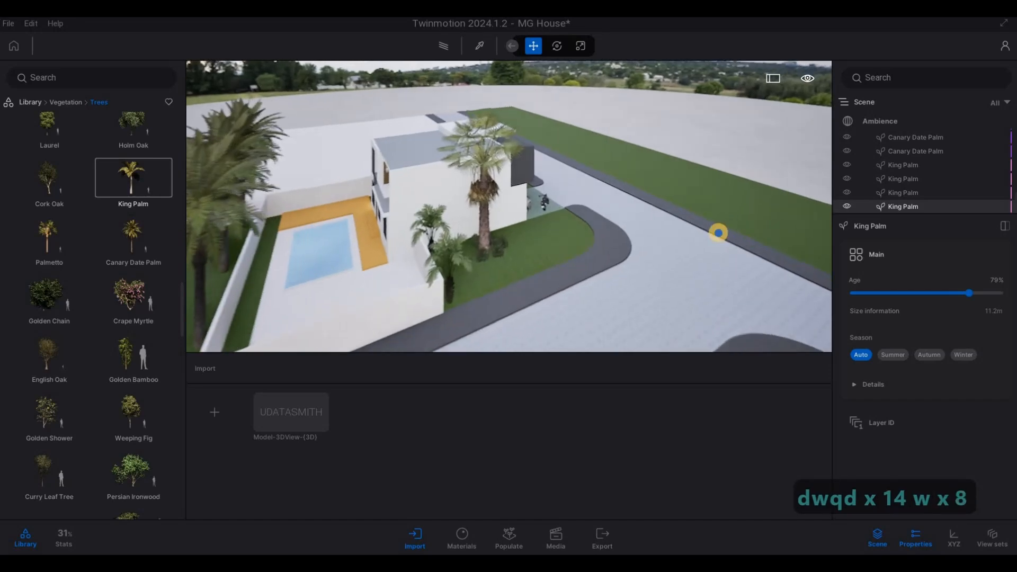
key("d")
key("d")
key("s")
key("s")
key("s")
key("s")
key("s")
key("s")
key("s")
key("s")
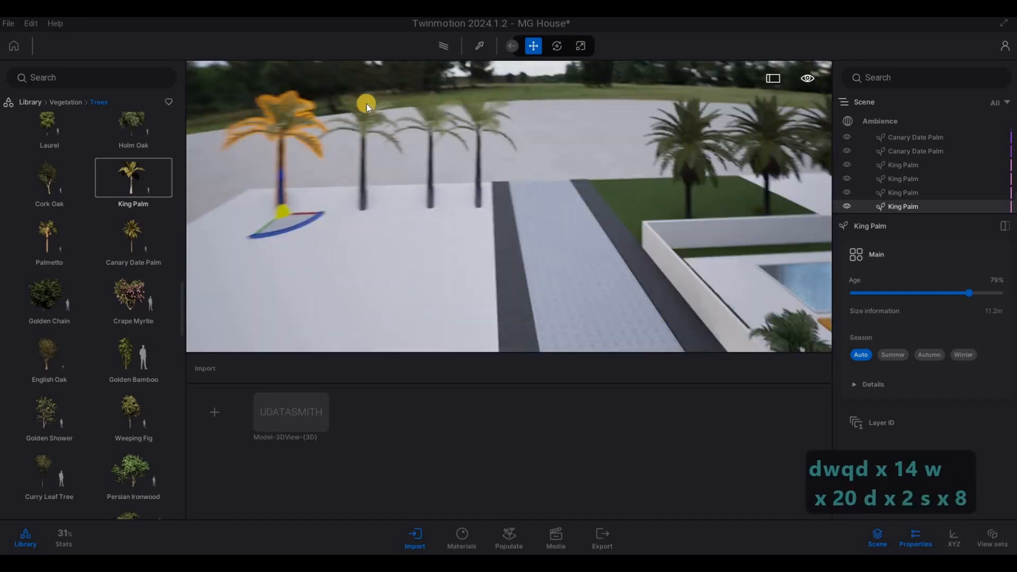
key("a")
key("e")
key("s")
Return to the top level of the asset library and save the MG House project
left_click(66, 102)
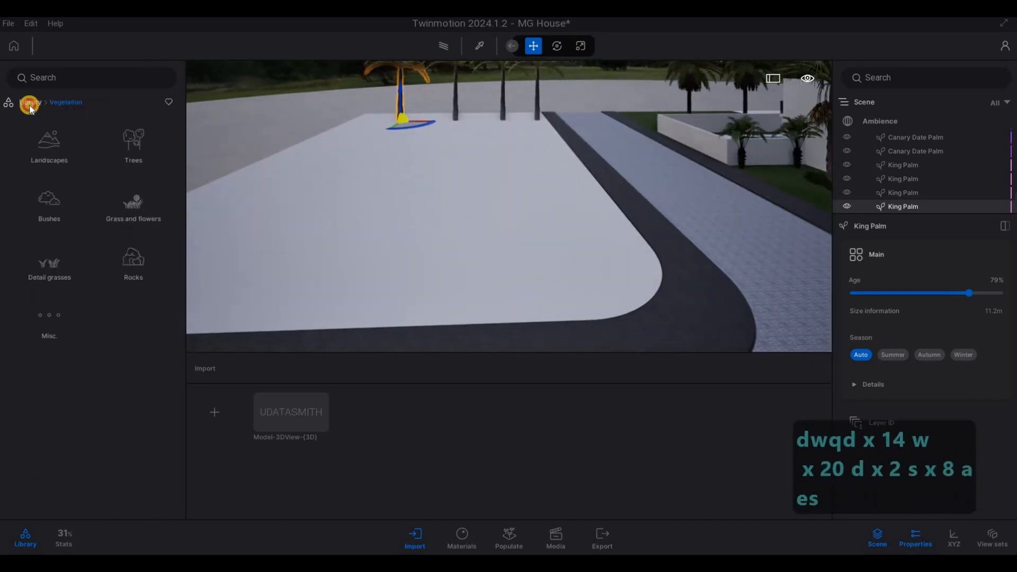
left_click(31, 101)
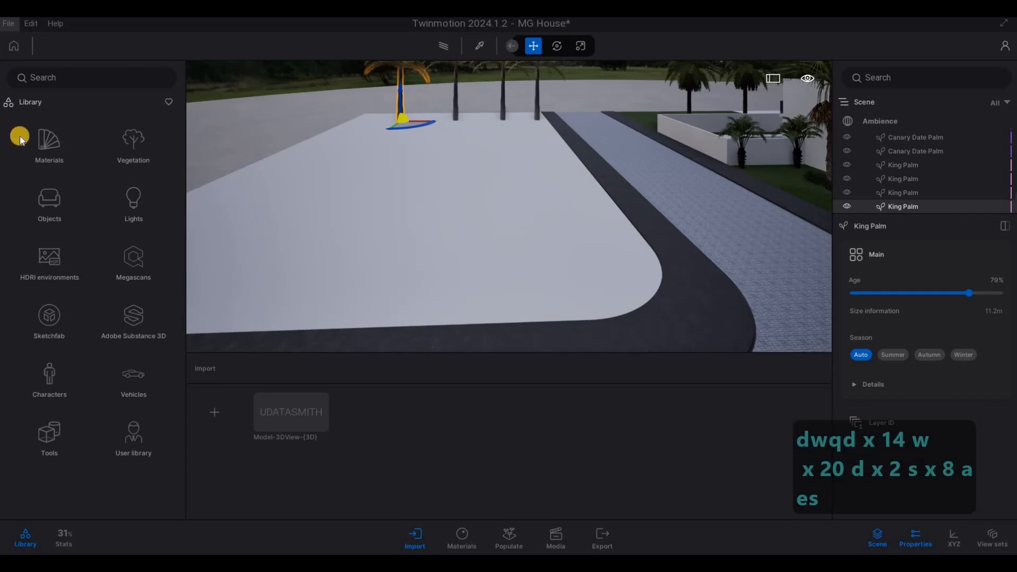
left_click(24, 113)
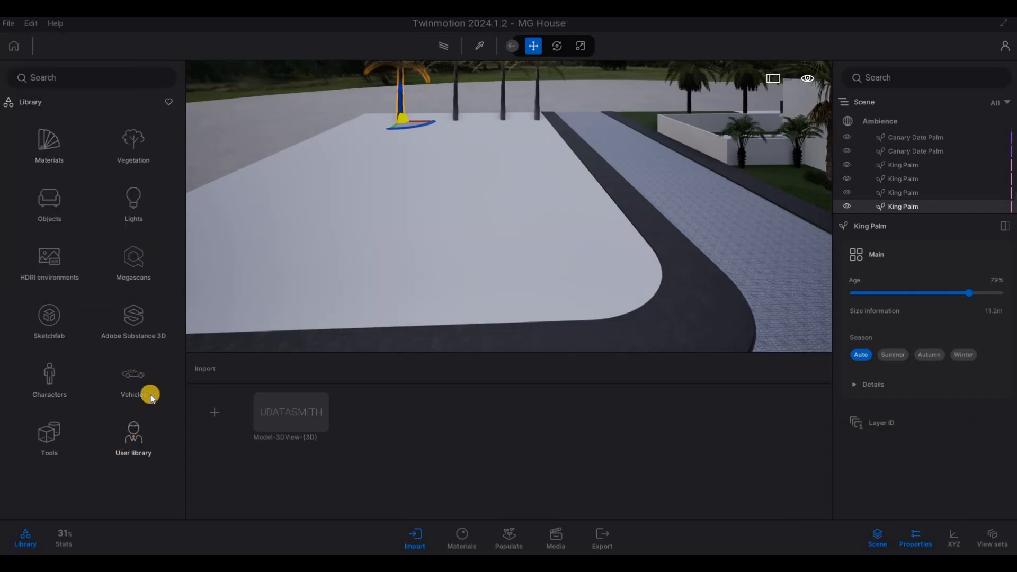
Look through the user library's folders and open its Buildings folder
scroll(134, 380, "down", 1)
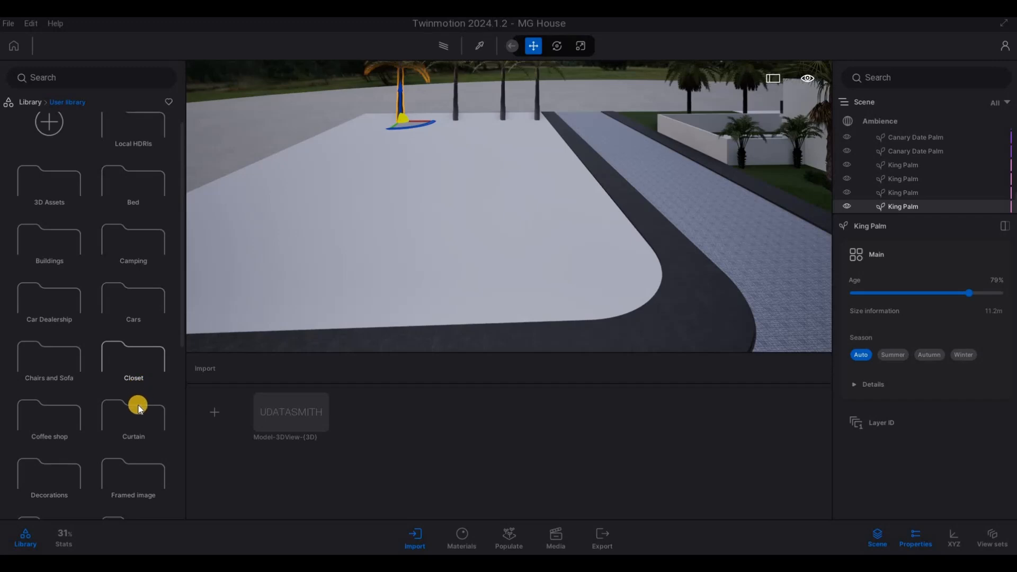
scroll(139, 408, "down", 4)
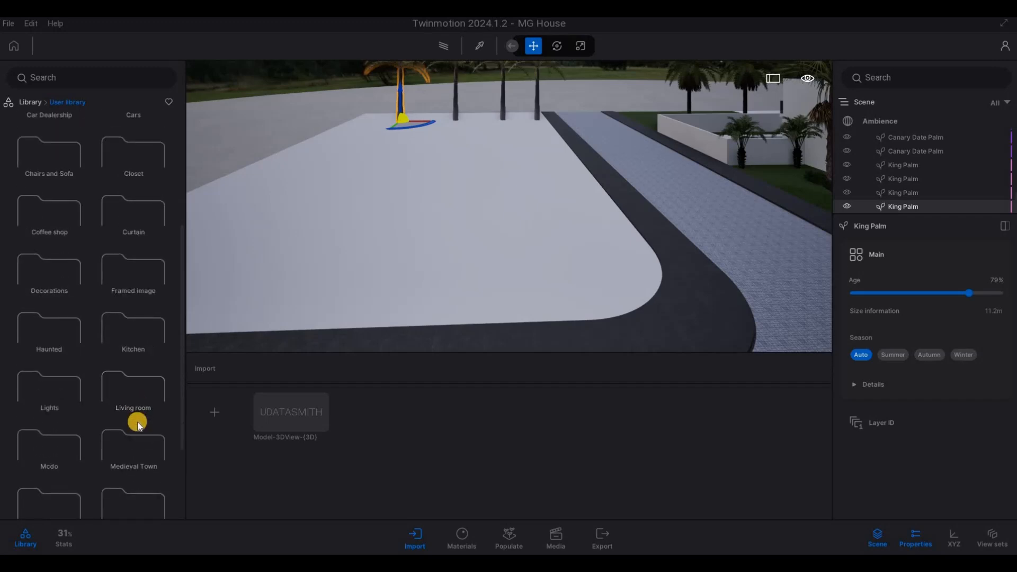
scroll(139, 426, "down", 3)
scroll(137, 424, "up", 4)
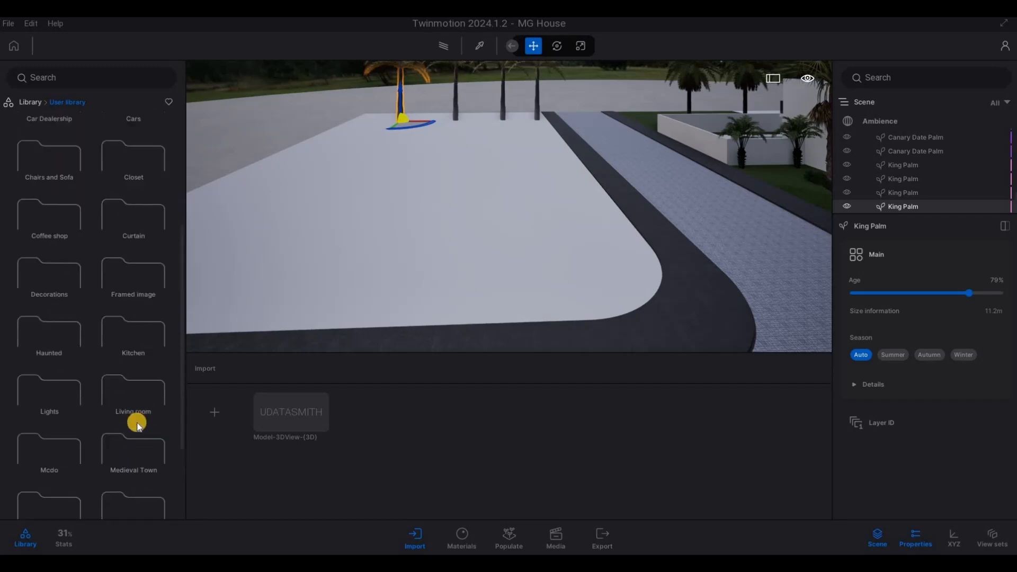
key("d")
key("d")
key("d")
key("d")
key("d")
key("d")
key("d")
key("d")
key("s")
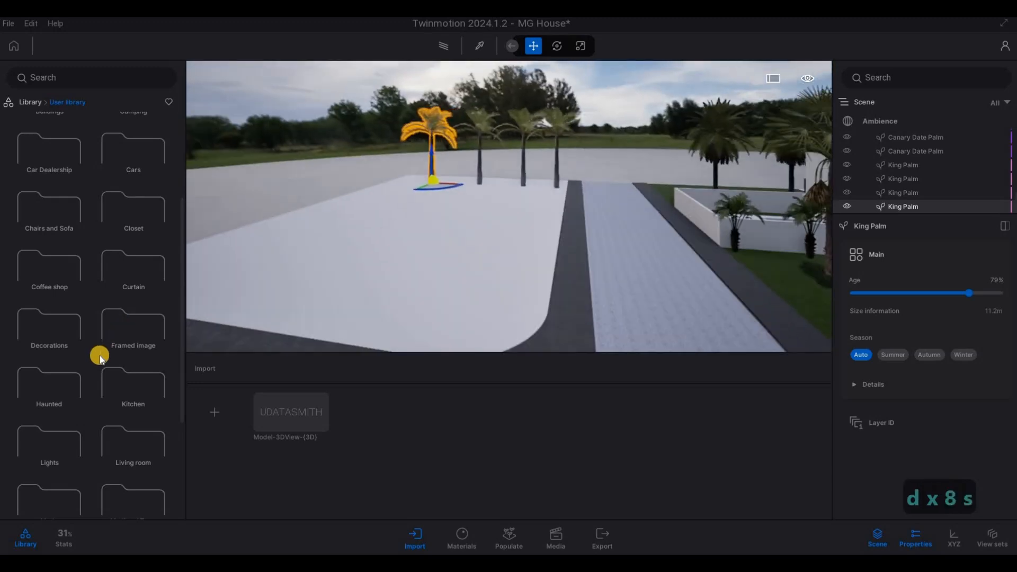
scroll(100, 355, "up", 3)
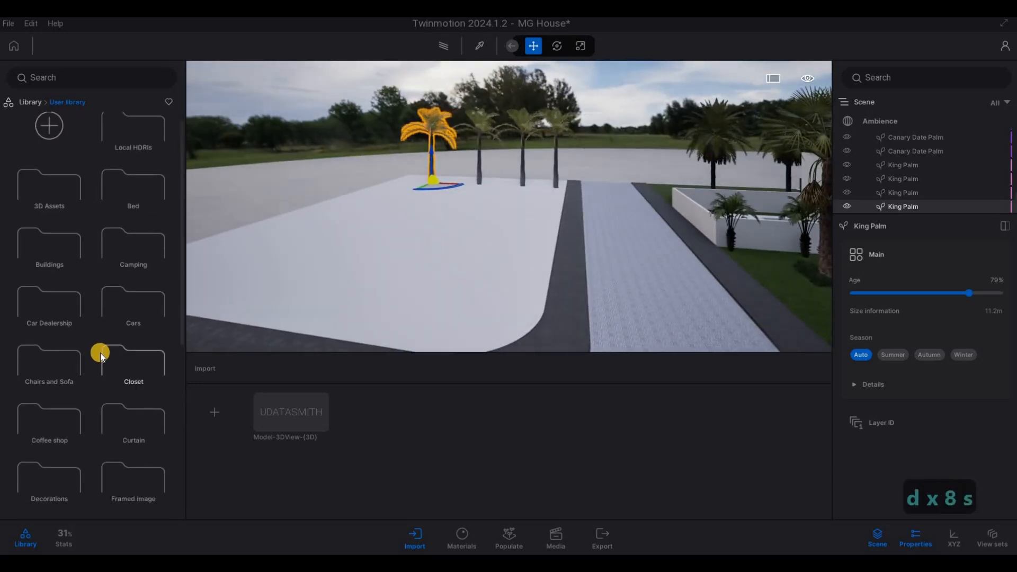
left_click(47, 262)
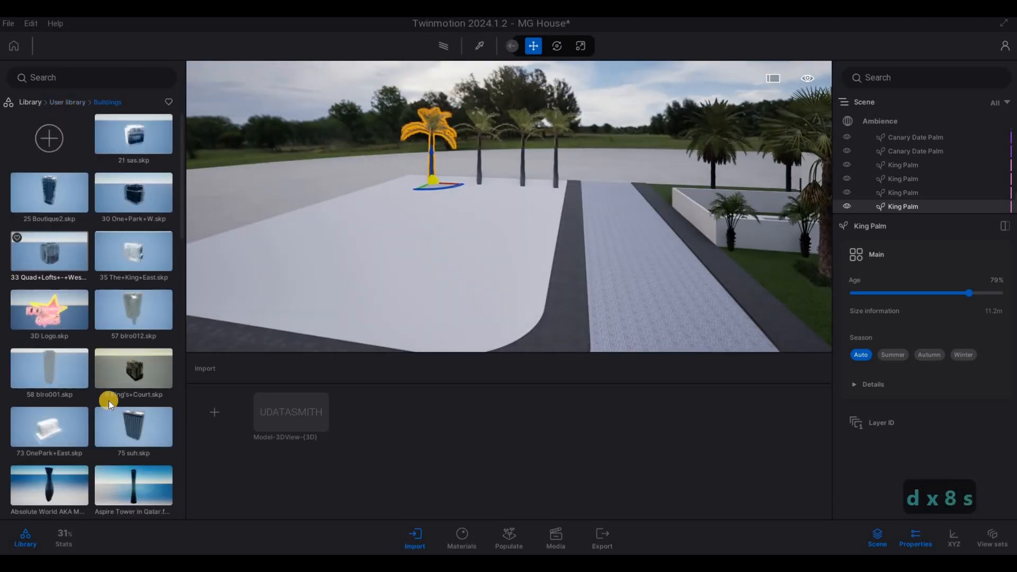
Place the building Model 1.rvt on the empty white plot in front of the King Palm row
scroll(108, 400, "down", 5)
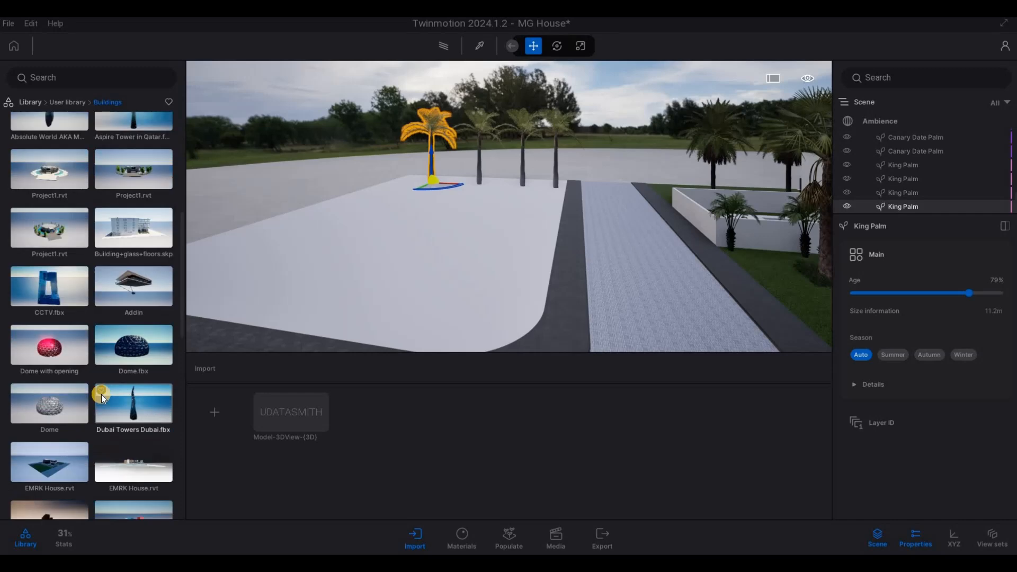
scroll(101, 394, "down", 4)
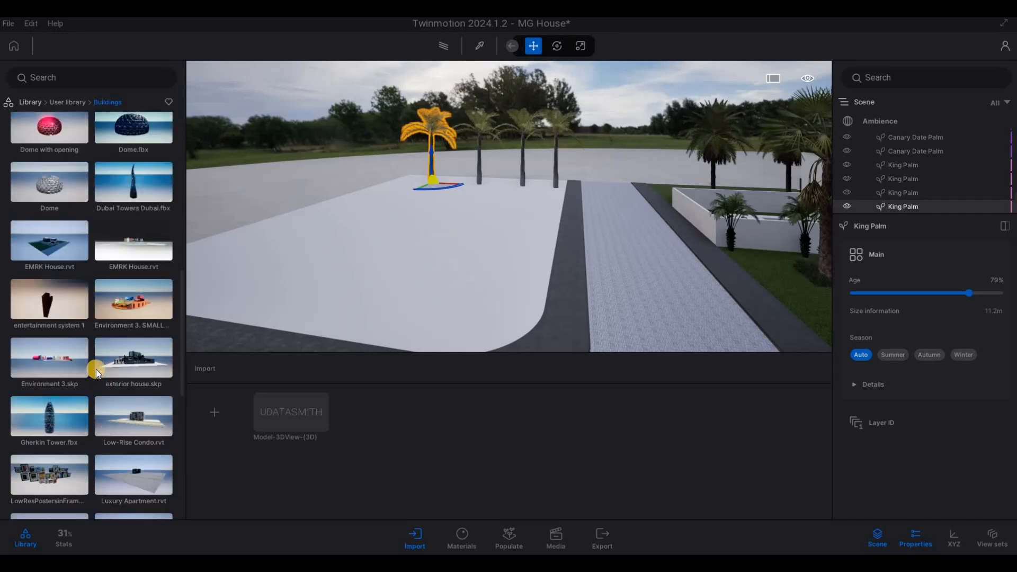
key("s")
scroll(113, 374, "down", 1)
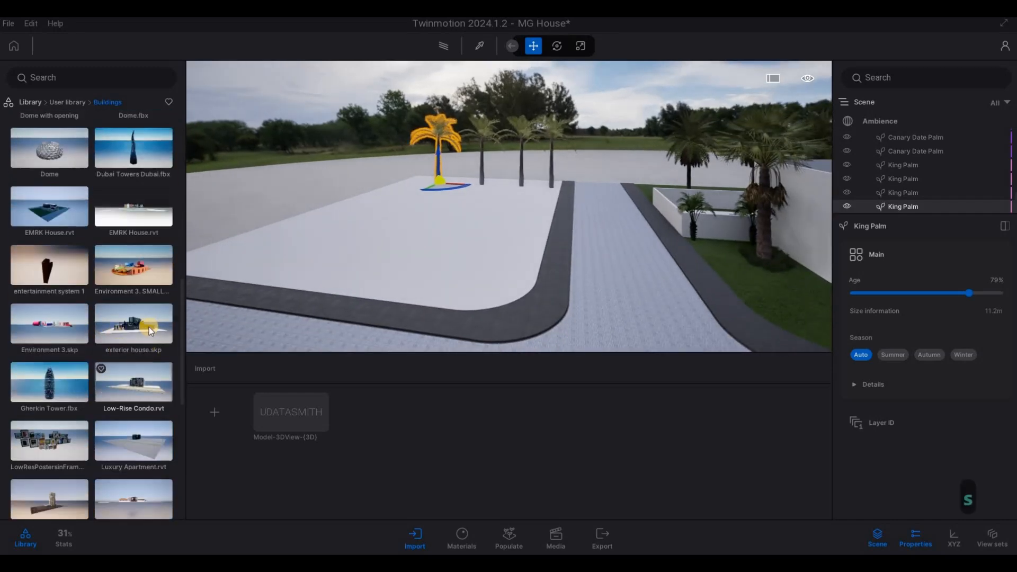
scroll(139, 350, "down", 1)
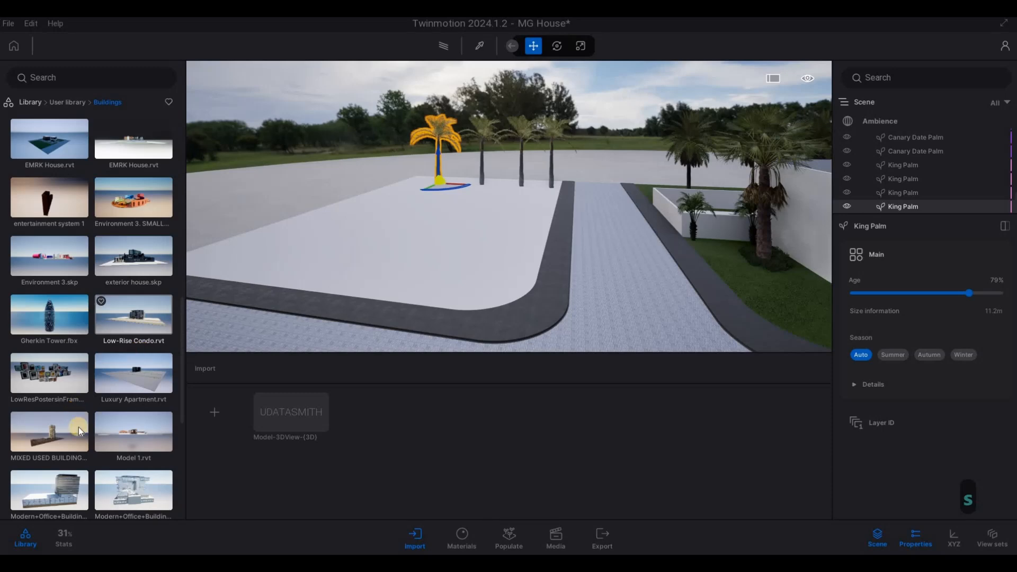
key("w")
key("w")
key("w")
key("w")
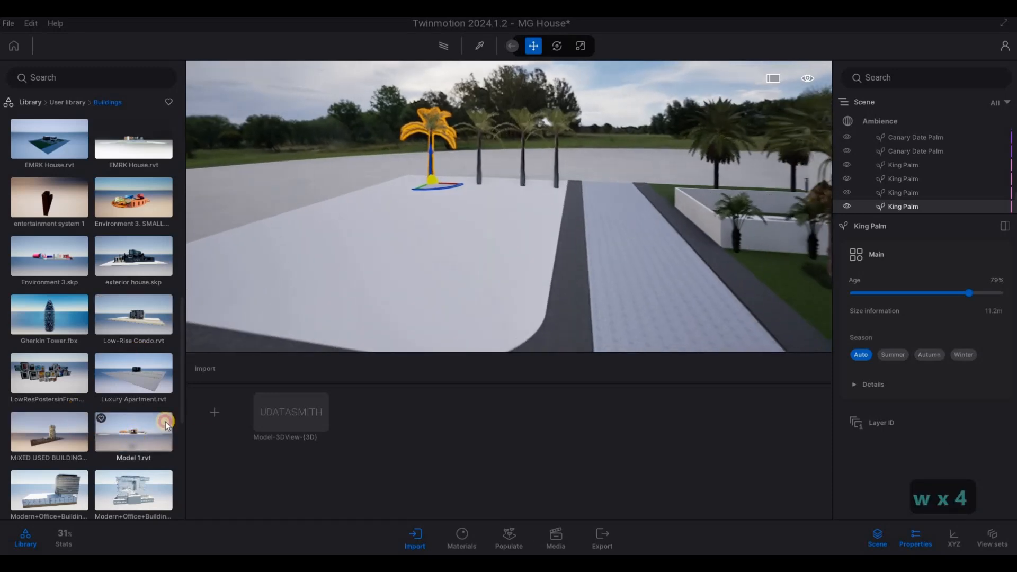
key("w")
key("w")
key("w")
key("w")
key("w")
key("w")
key("w")
key("w")
key("w")
key("w")
key("w")
key("a")
left_click_drag(166, 424, 449, 316)
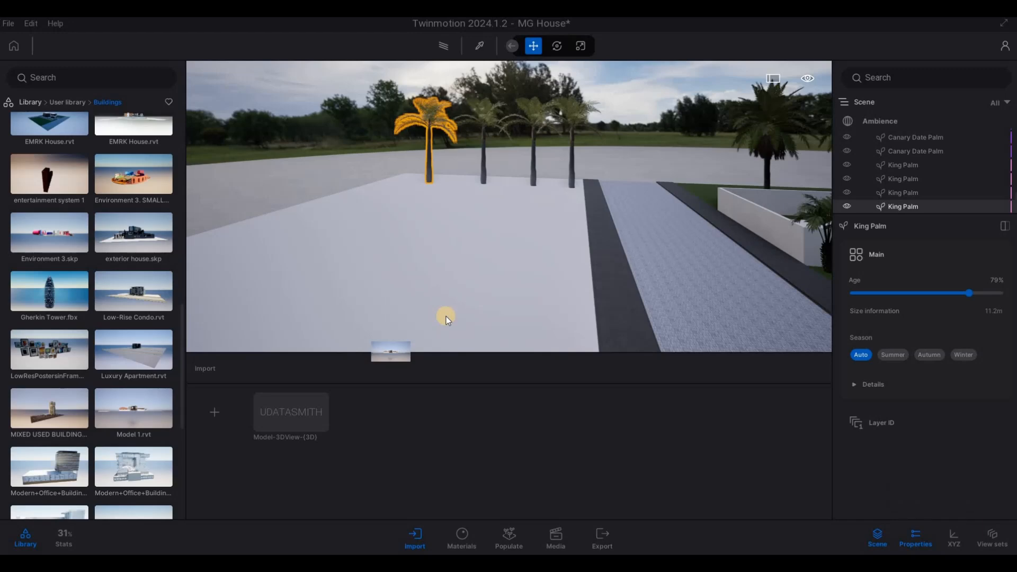
left_click_drag(446, 316, 446, 316)
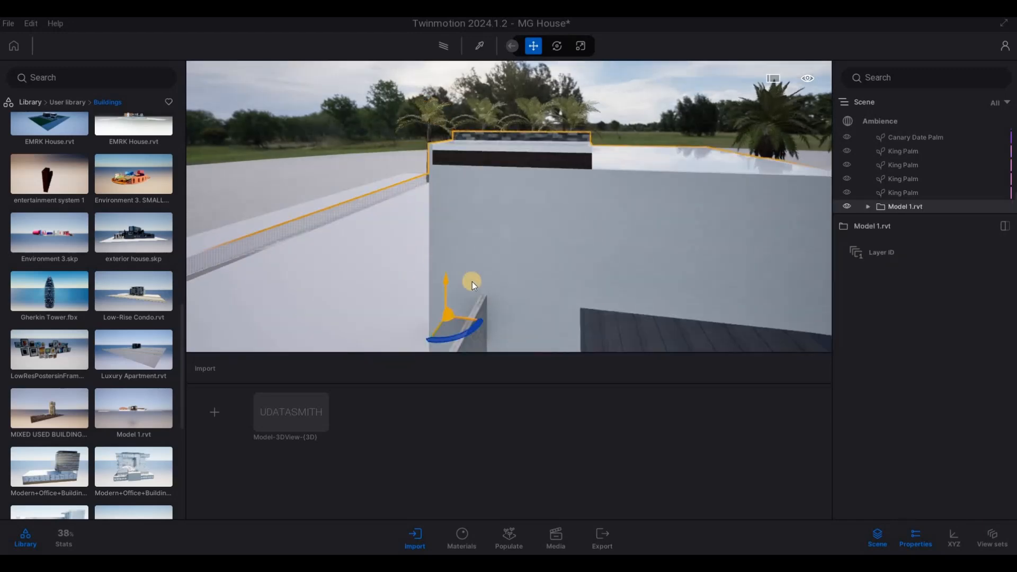
Move the Model 1.rvt building across the empty plot towards the road that runs beside the MG House
key("s")
key("s")
key("s")
key("s")
key("s")
key("a")
key("a")
key("a")
key("d")
key("d")
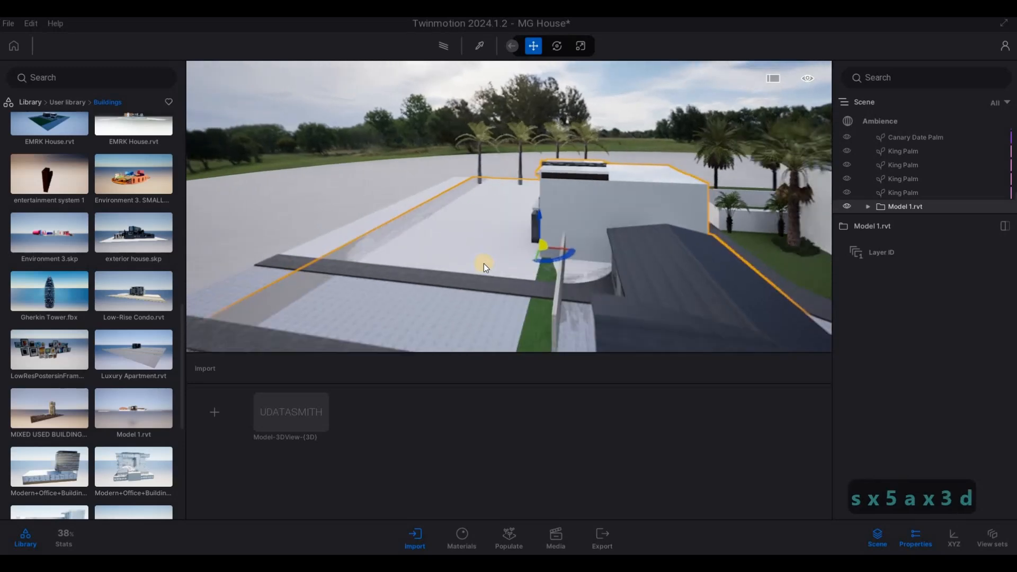
key("d")
key("d")
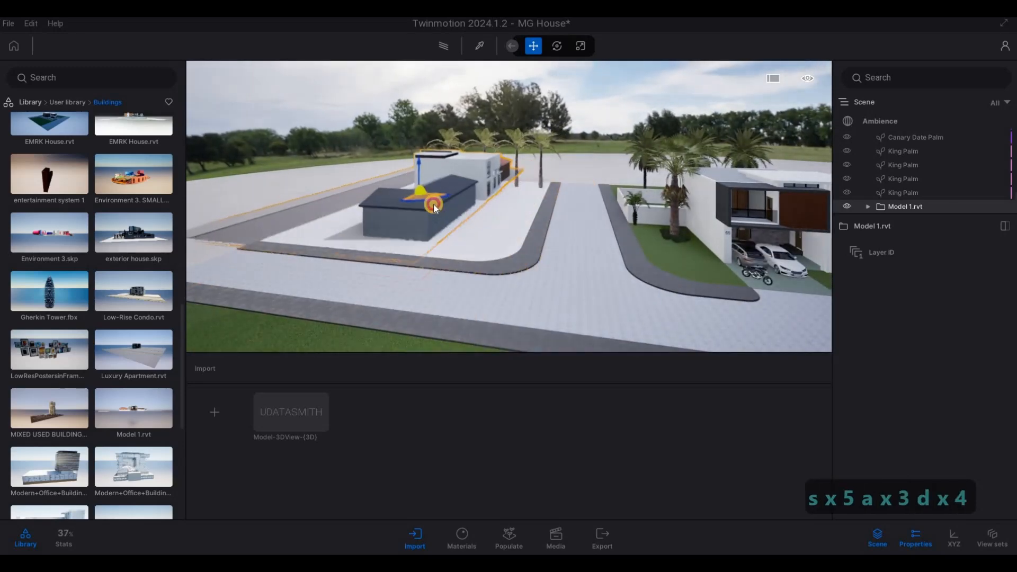
left_click_drag(452, 199, 465, 199)
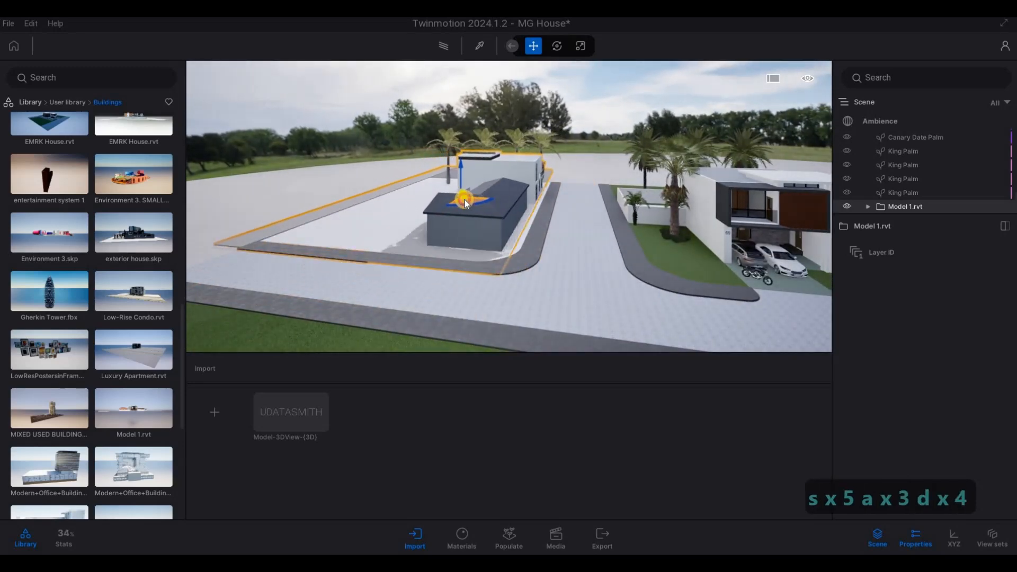
Fine-tune the position of Model 1.rvt along the plot's kerb so it sits closer to the street corner
key("d+w")
key("d+w")
key("d+w")
key("d+w")
key("d+w")
key("d+w")
key("d+w")
key("d+w")
key("d+w")
key("d+w")
key("d+w")
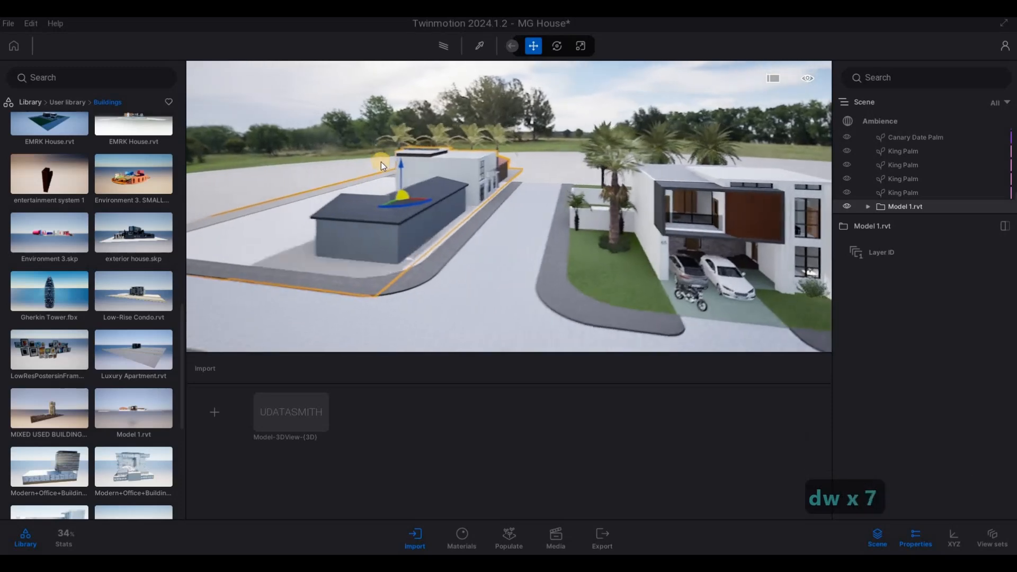
left_click_drag(374, 164, 376, 174)
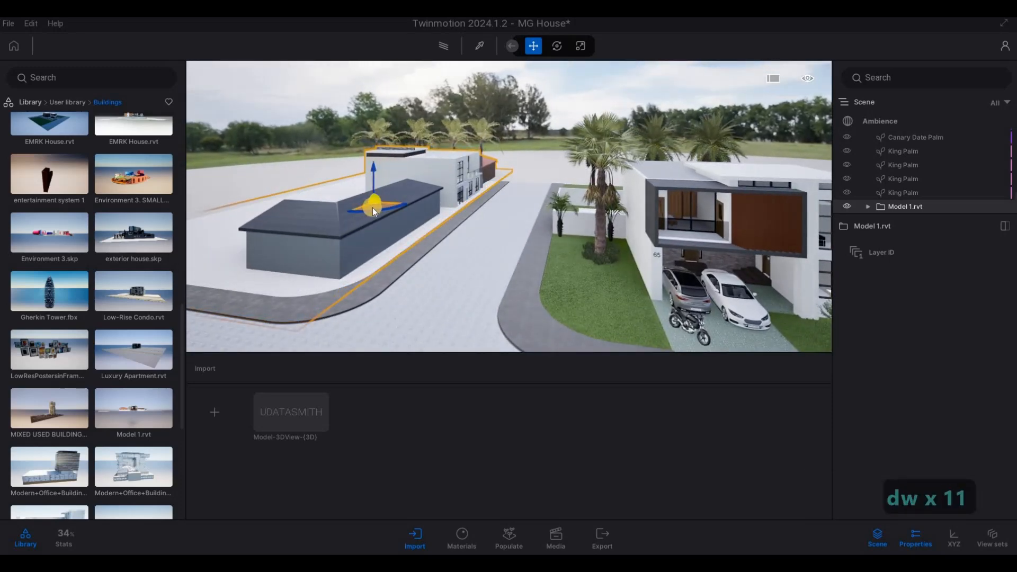
key("Tab")
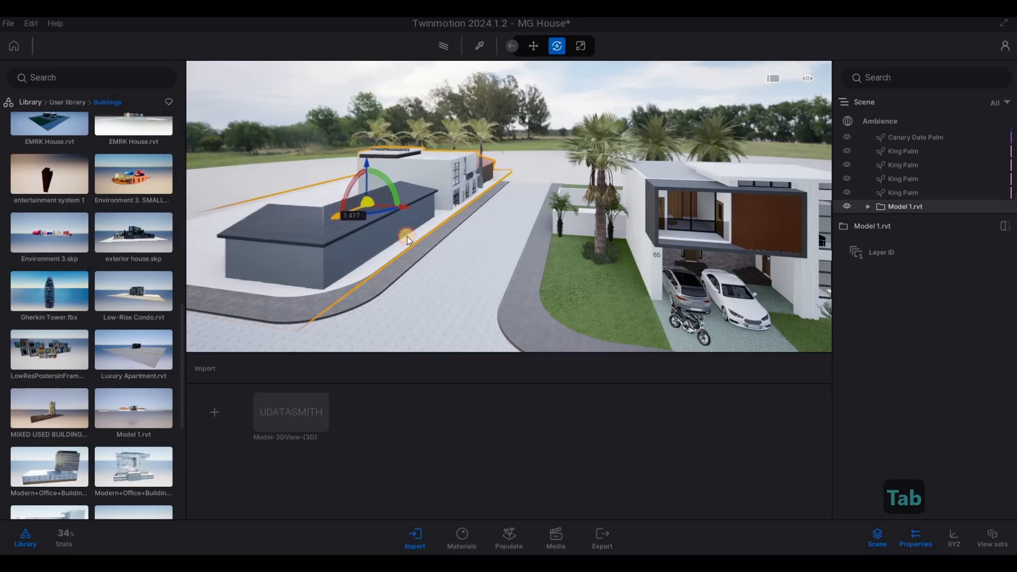
Examine the MG House front together with the Model 1.rvt building from street level and deselect the building
key("d+w+e")
right_click_drag(440, 253, 451, 244)
key("a")
key("e")
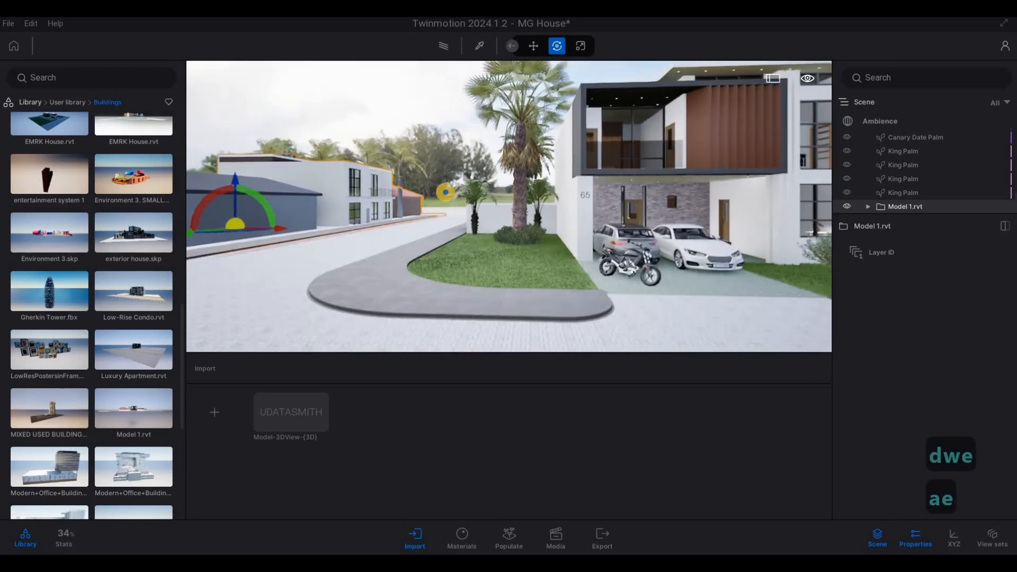
key("d")
key("w")
key("s")
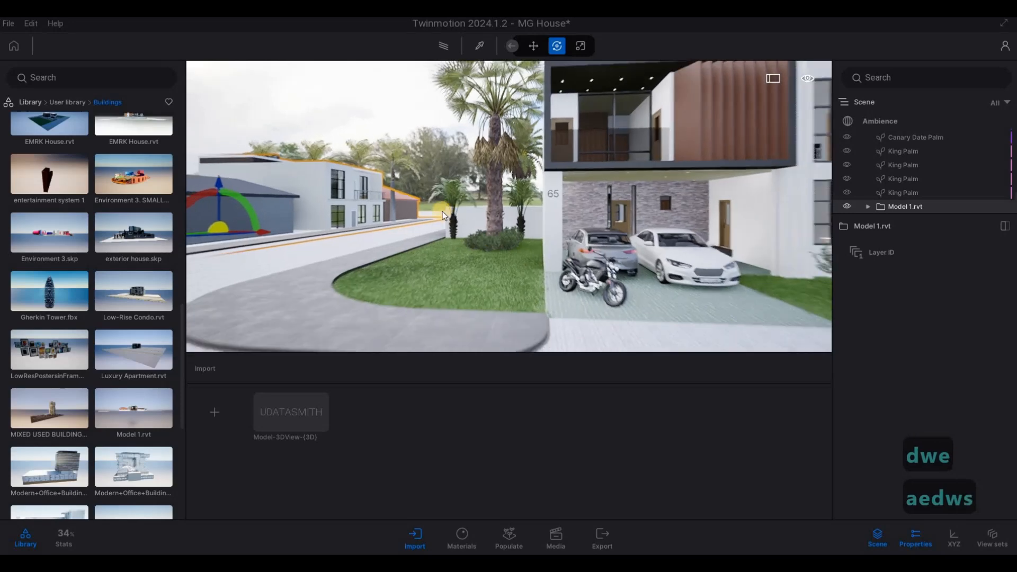
key("Escape")
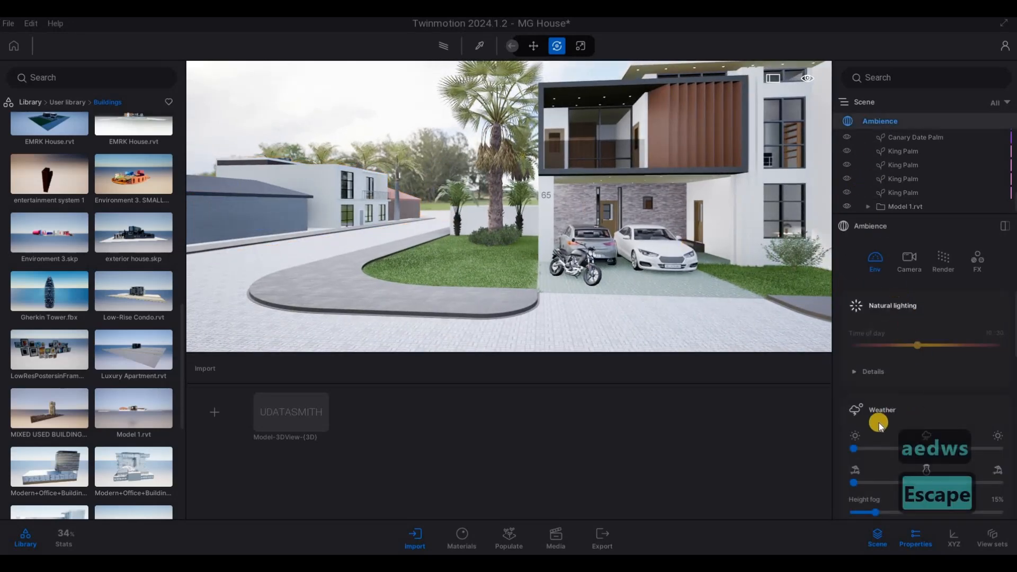
Reduce the size of the Backdrop HDRI environment to 119.9 m
scroll(870, 429, "down", 5)
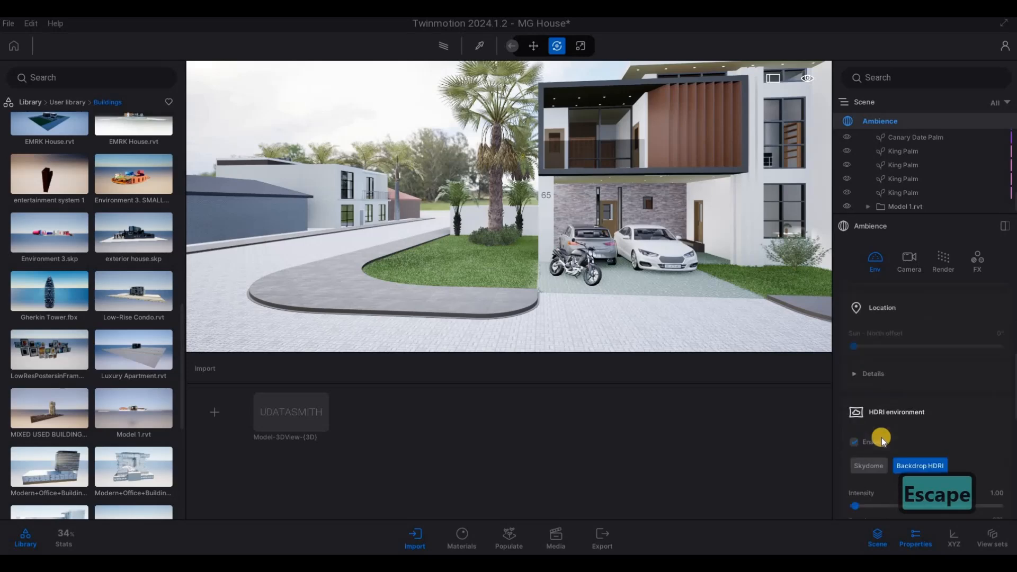
scroll(881, 438, "down", 5)
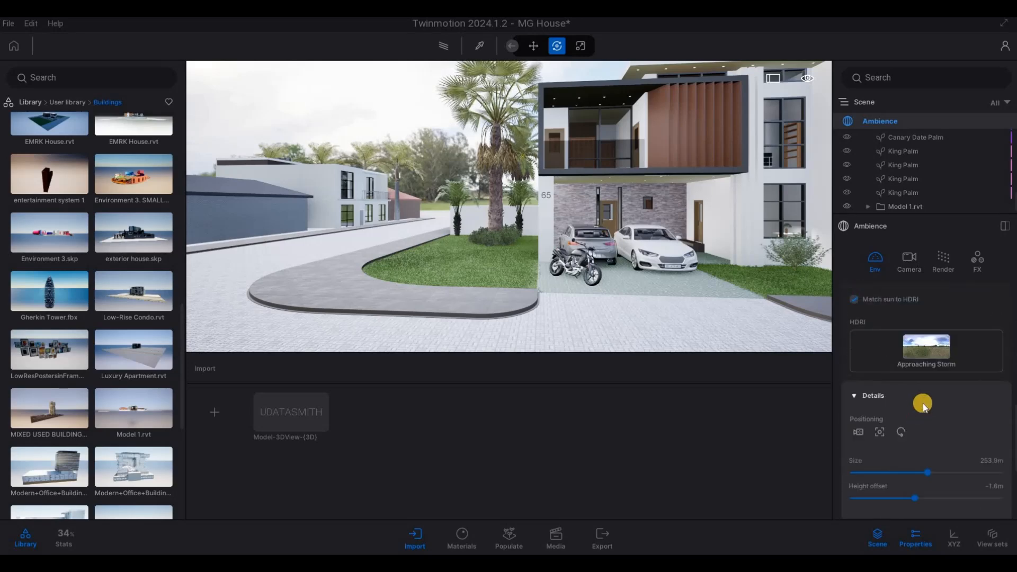
scroll(923, 405, "down", 2)
left_click_drag(915, 402, 888, 401)
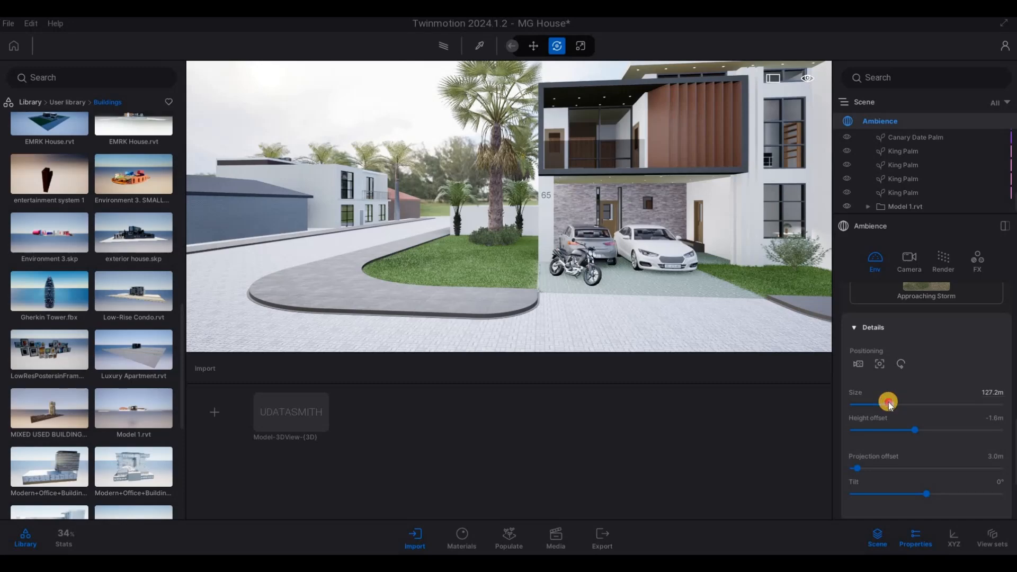
Place the user-library building exterior house.skp on the empty white plot beyond the MG House's side boundary wall
left_click_drag(674, 348, 577, 275)
key("Escape")
key("d")
key("s")
key("d")
key("d")
right_click_drag(831, 295, 208, 304)
key("d")
key("d")
key("d")
key("d")
key("d")
key("d")
key("d")
key("d")
key("d")
key("d")
key("w")
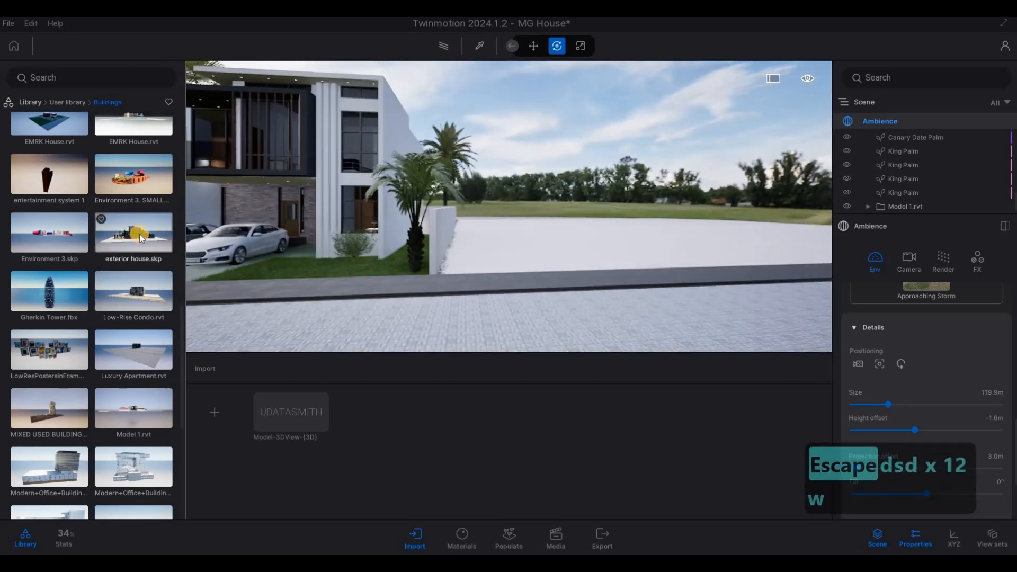
left_click(484, 236)
left_click_drag(483, 237, 509, 241)
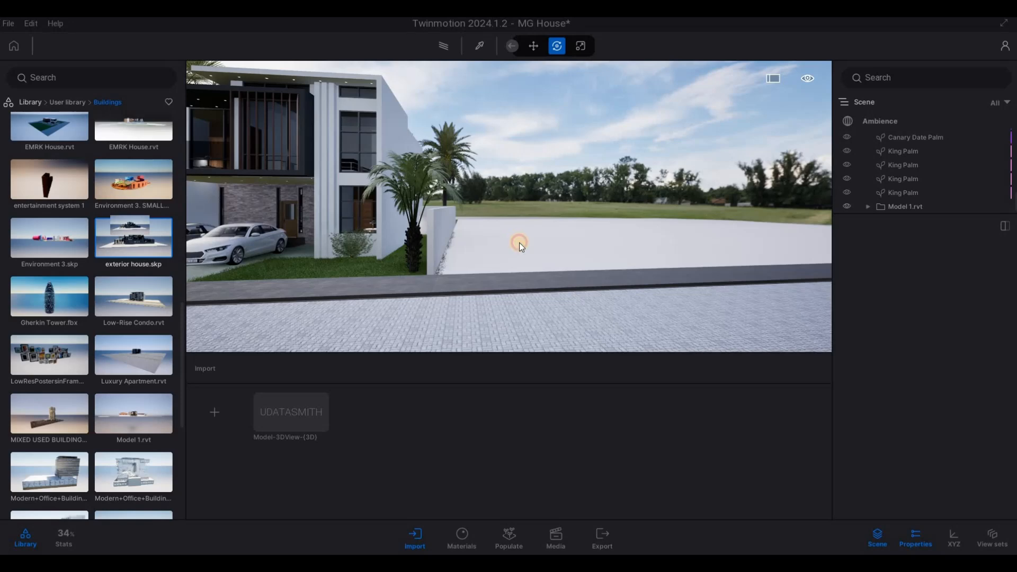
left_click_drag(524, 242, 638, 257)
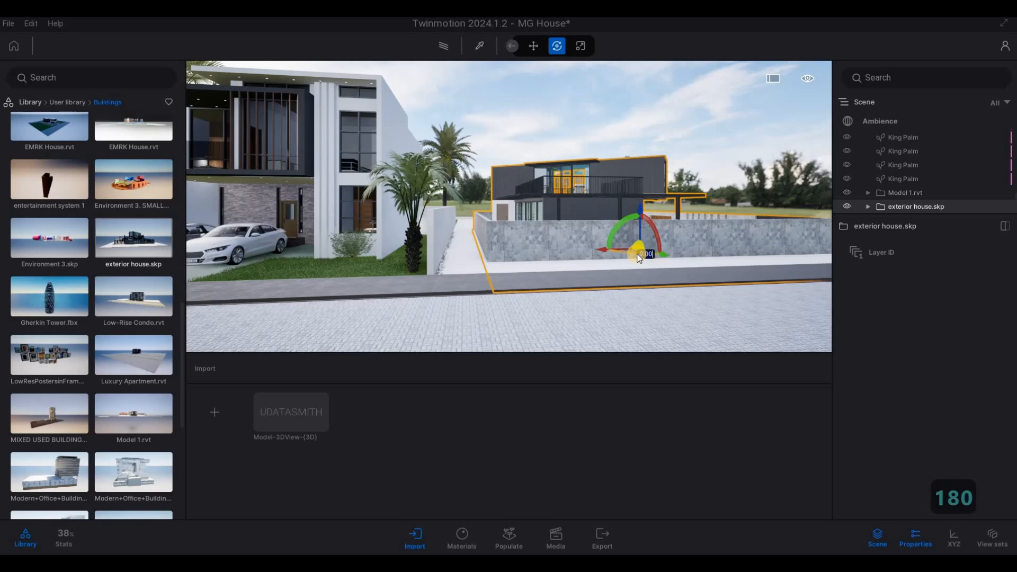
Rotate exterior house.skp by 90 degrees and move it beside the MG House's boundary wall, facing the street
type("90")
key("Return")
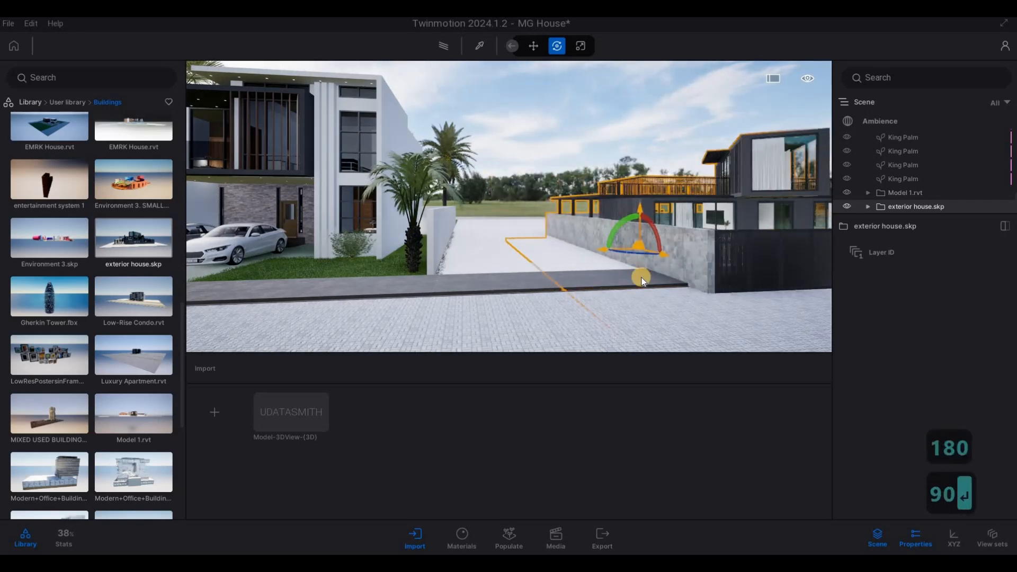
key("s")
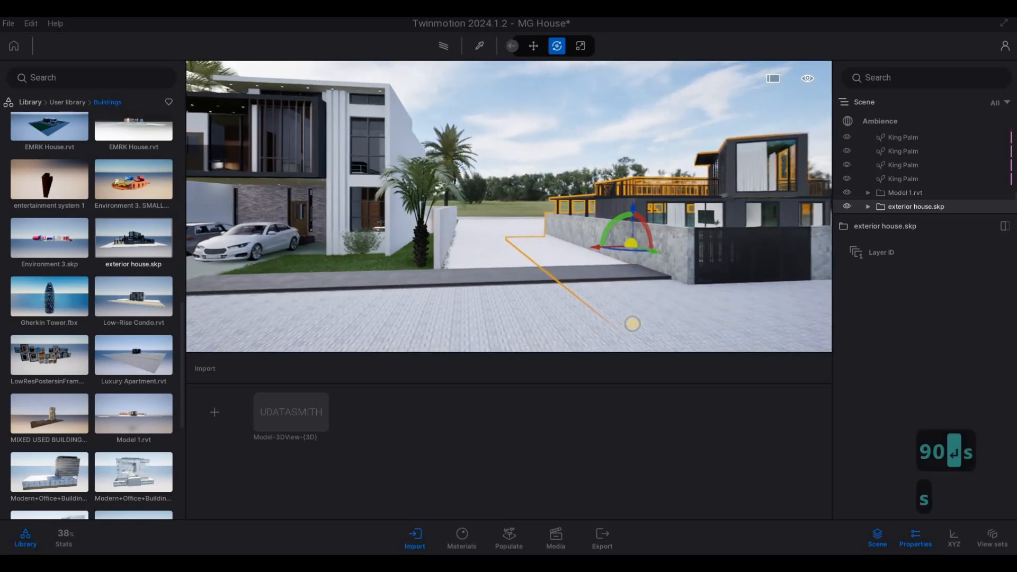
key("q")
key("d")
left_click_drag(624, 260, 525, 243)
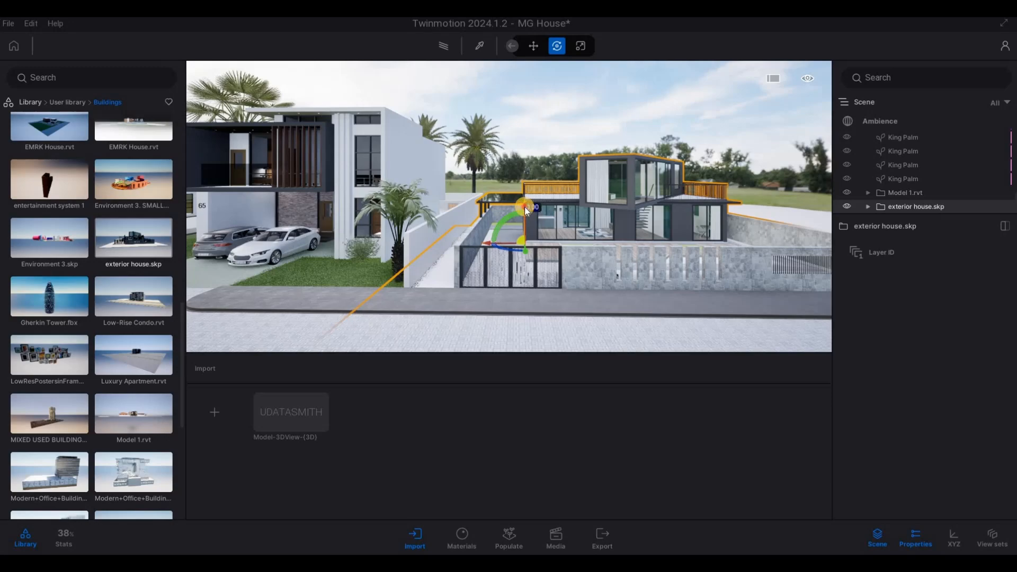
left_click_drag(525, 208, 530, 264)
Examine the MG House frontage and the adjoining exterior house.skp from the street, and deselect the building
key("a")
key("a")
key("a")
key("a")
key("a")
key("a")
key("a")
key("a")
key("a")
key("a")
key("a")
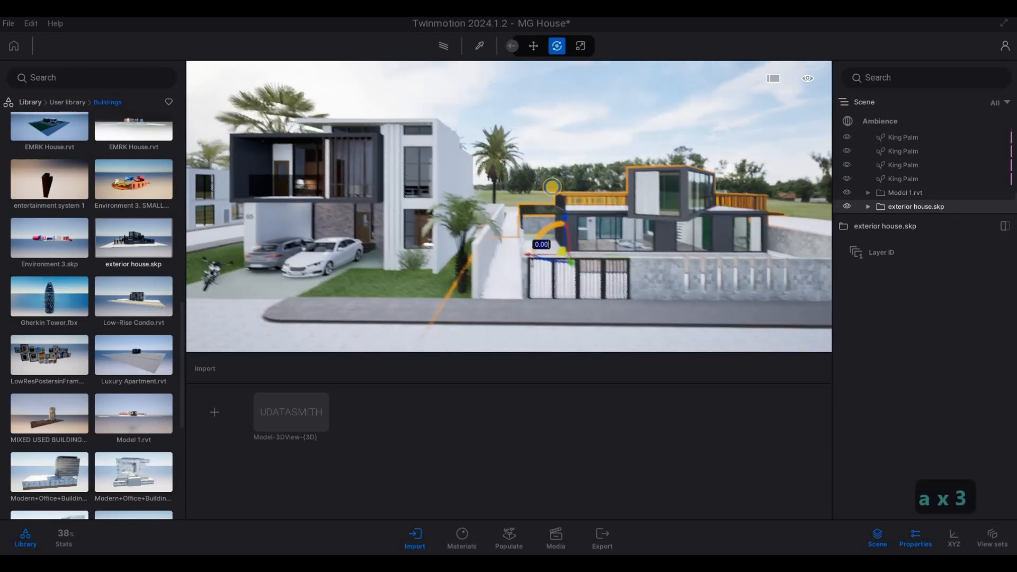
key("w")
key("e")
key("d")
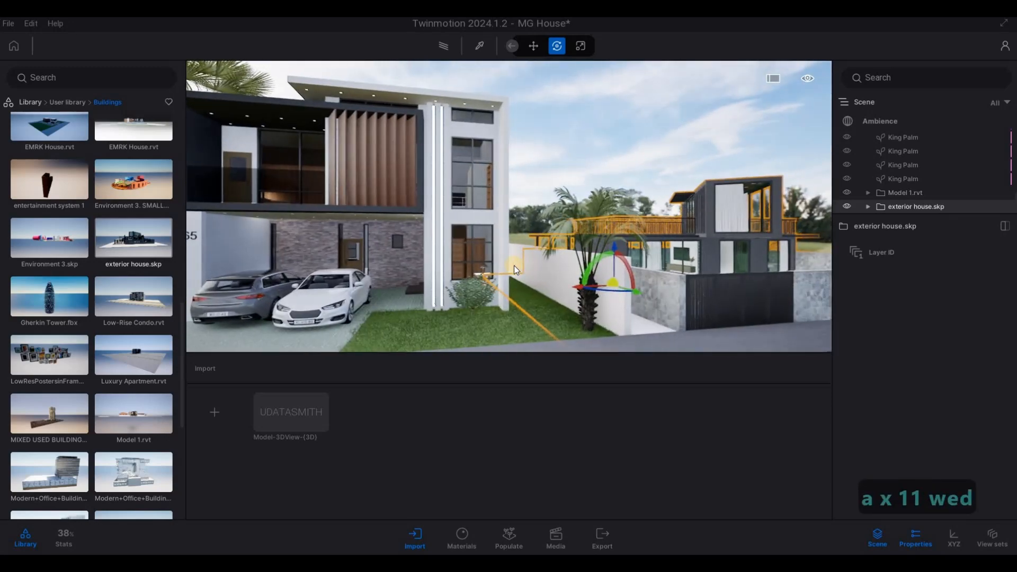
key("Escape")
key("s")
key("a")
key("e")
key("d")
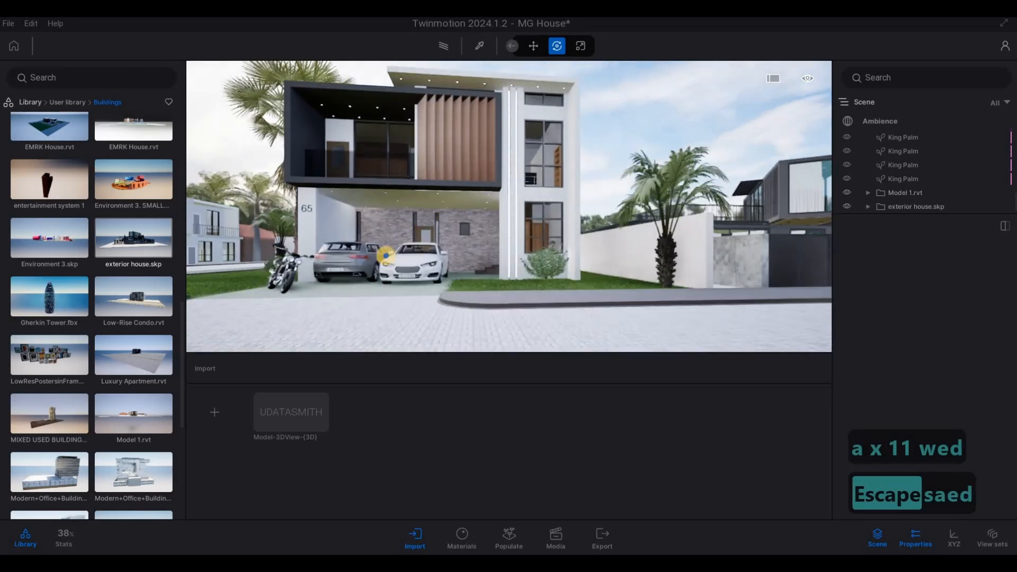
Copy the Canary Date Palm behind the MG House four times, continuing its row behind exterior house.skp
key("d")
key("q")
key("q")
key("w")
key("d")
key("q")
key("d")
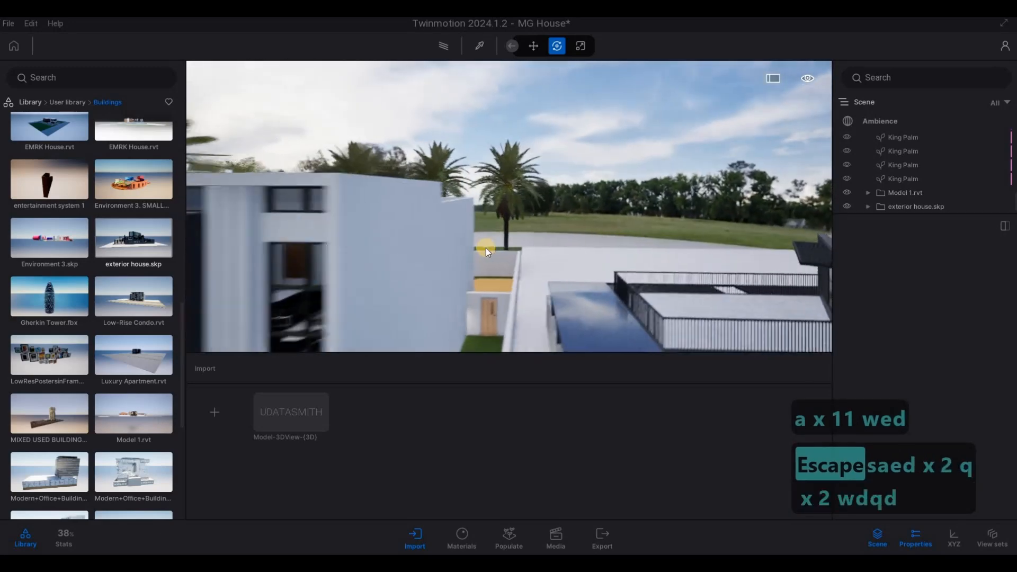
left_click(492, 285)
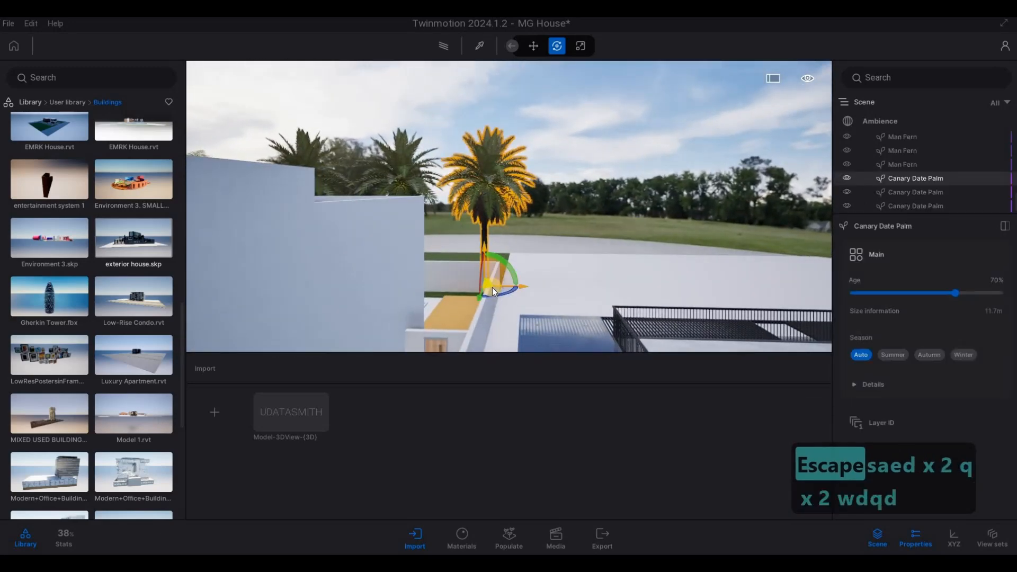
left_click_drag(494, 289, 573, 307, "shift")
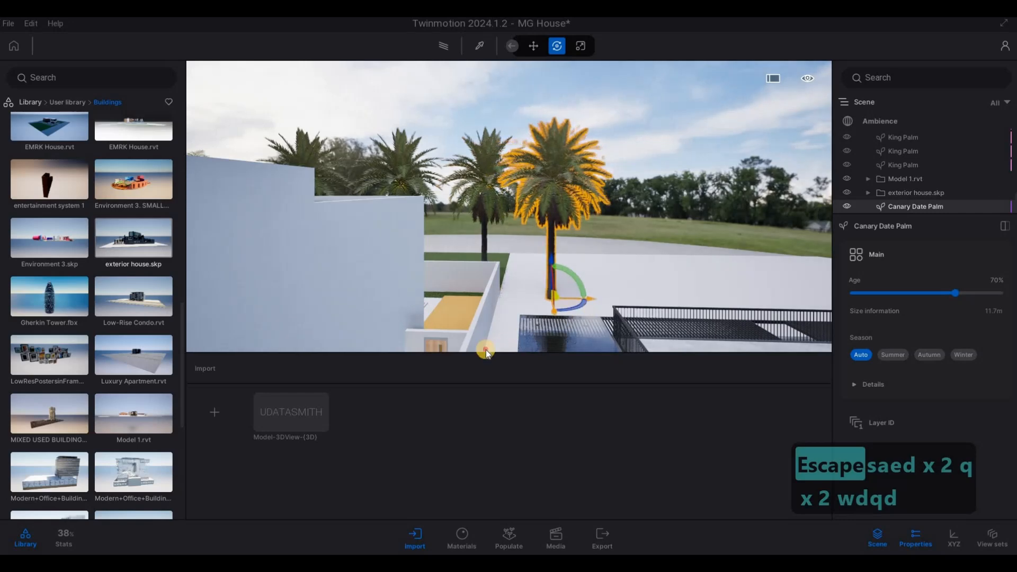
key("Escape")
left_click_drag(651, 300, 742, 302, "shift")
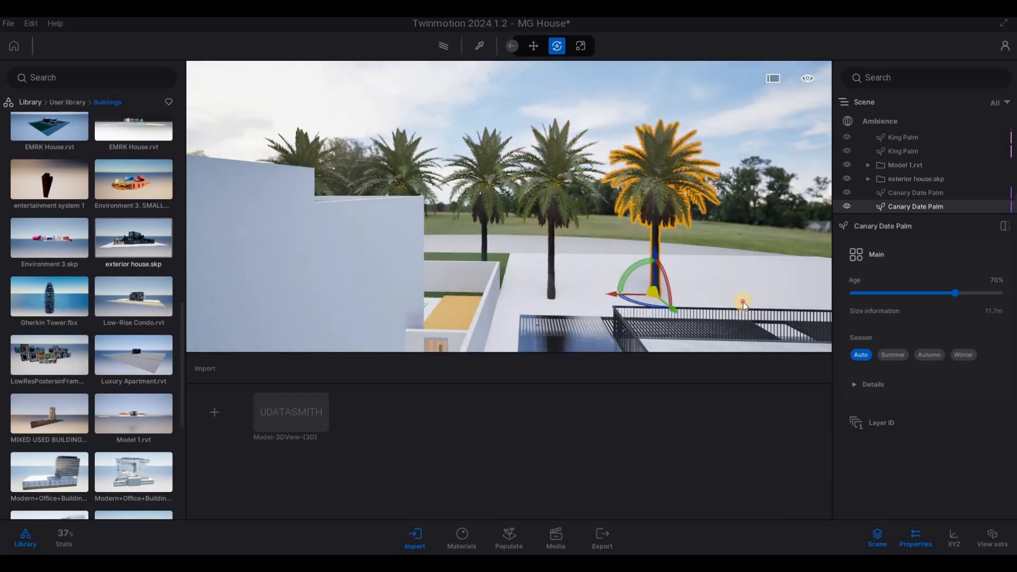
left_click(821, 298)
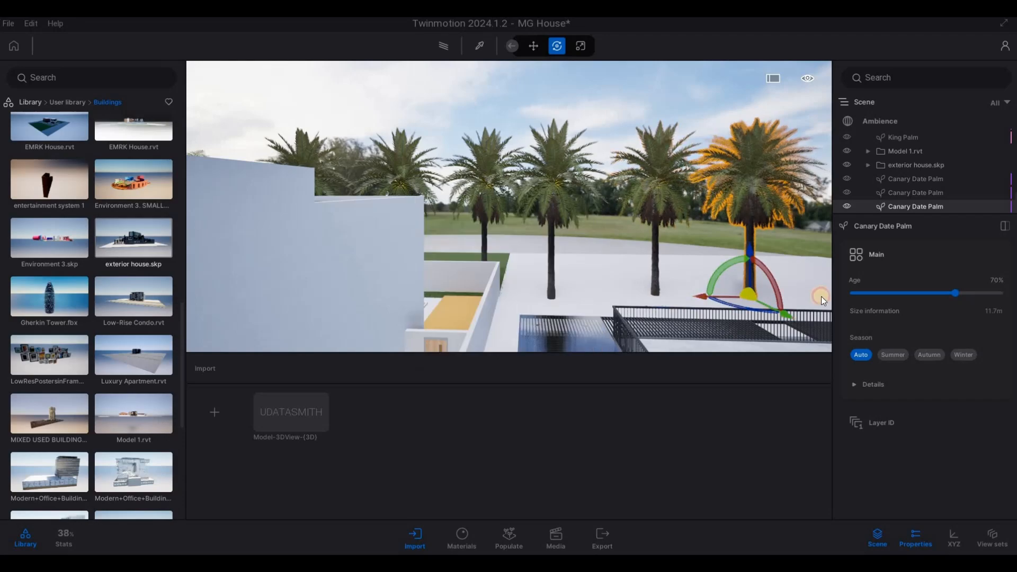
left_click(493, 349)
Deselect the last palm and examine from the front how the new palm row frames the MG House
key("s")
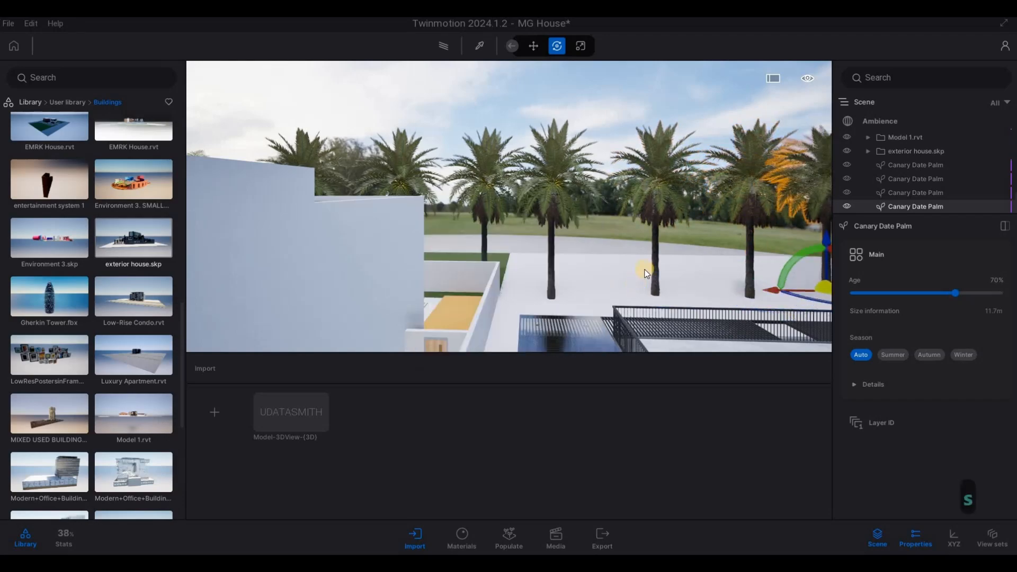
key("e")
key("a")
key("s")
key("a")
key("a")
key("a")
key("a")
key("a")
key("d")
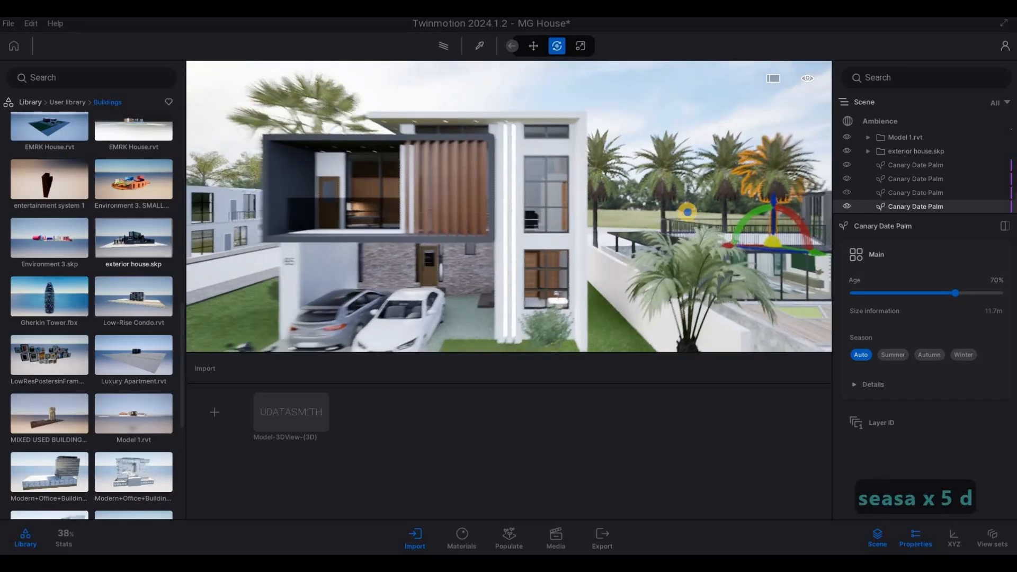
key("e")
key("w")
key("e")
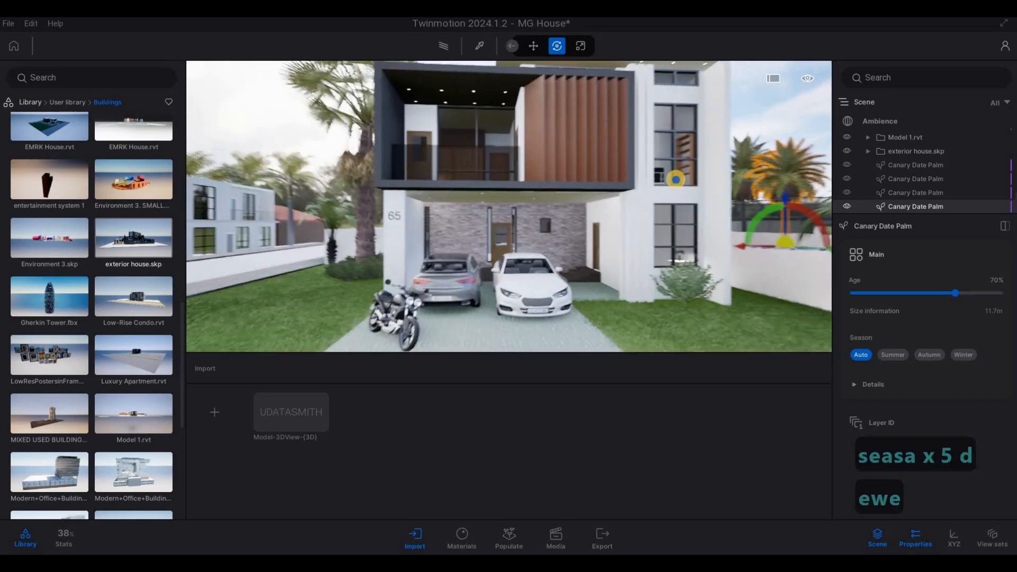
key("d")
key("s")
key("d")
key("s")
key("Escape")
Examine the MG House, both neighbouring buildings and the palms from several street-level viewpoints, including the corner lawn
key("a")
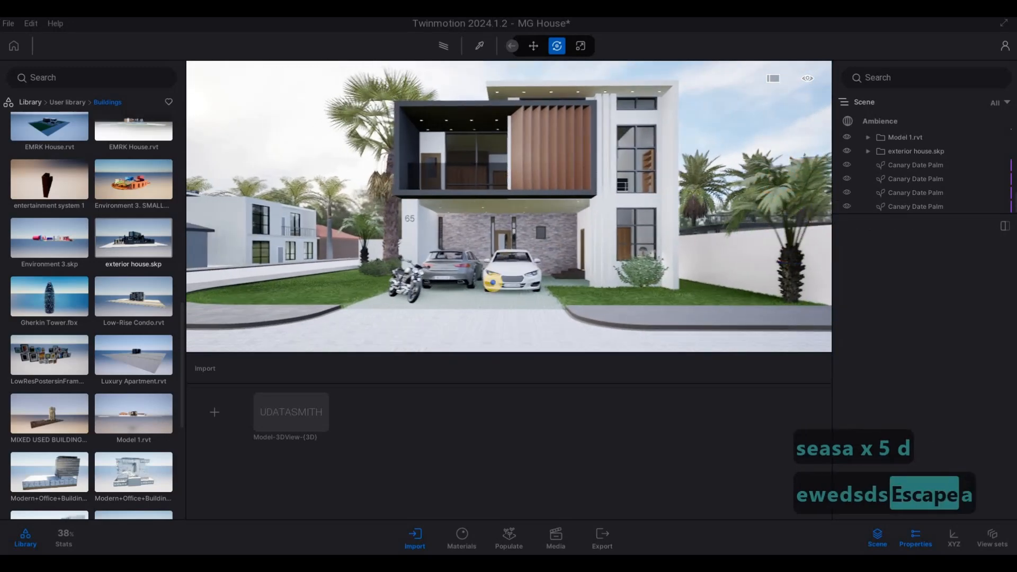
key("w")
key("d")
key("a")
key("s")
key("a")
key("s")
key("a")
key("w")
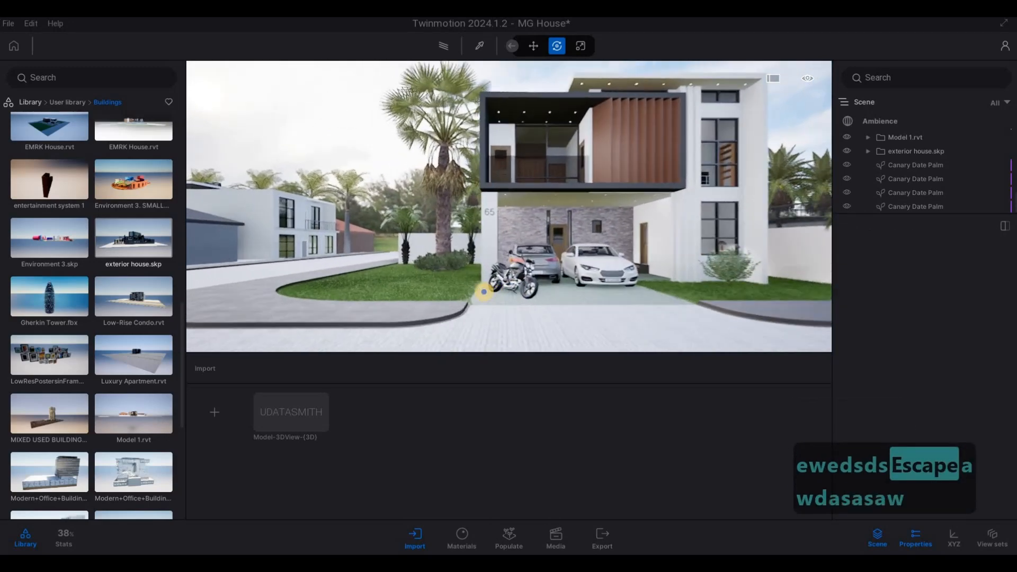
key("d")
key("a")
key("s")
key("d")
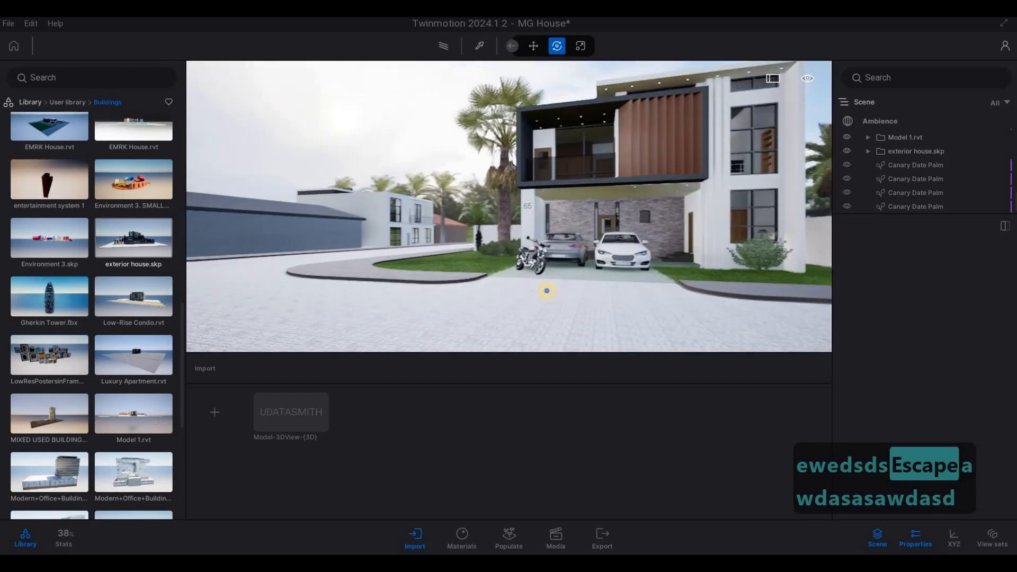
key("a")
key("w")
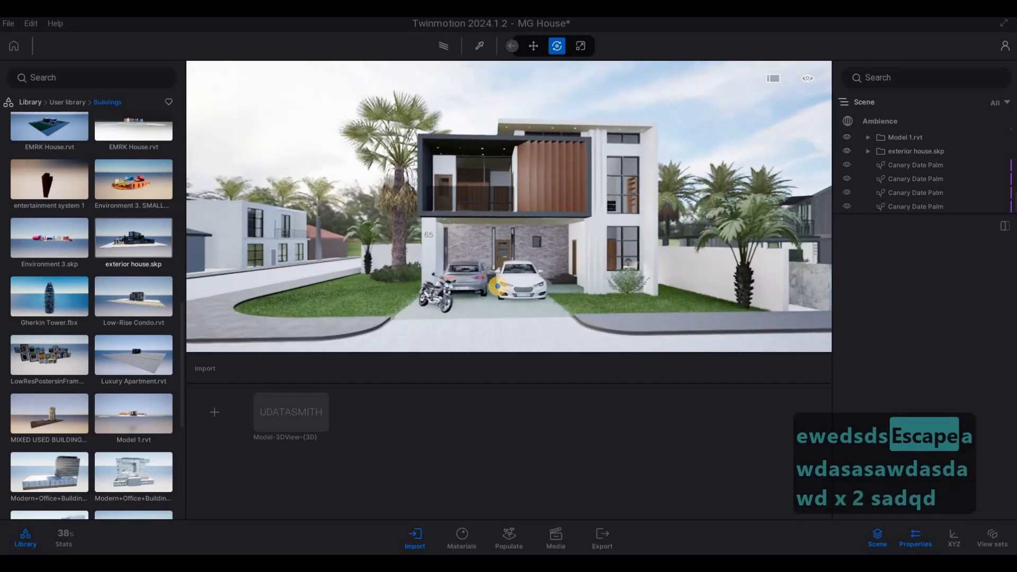
key("a")
key("a")
key("a")
key("a")
key("d")
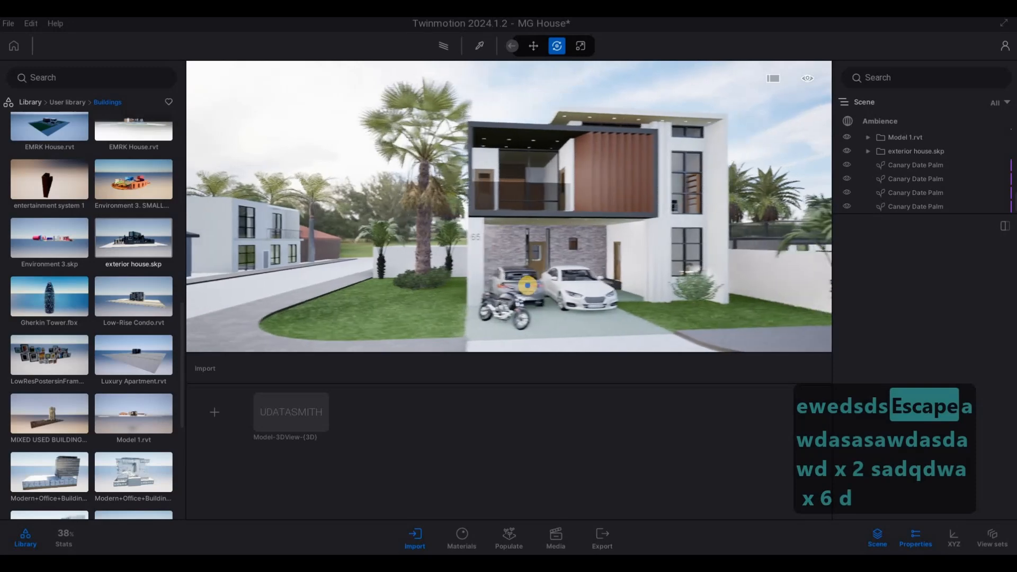
key("w")
key("a")
key("w")
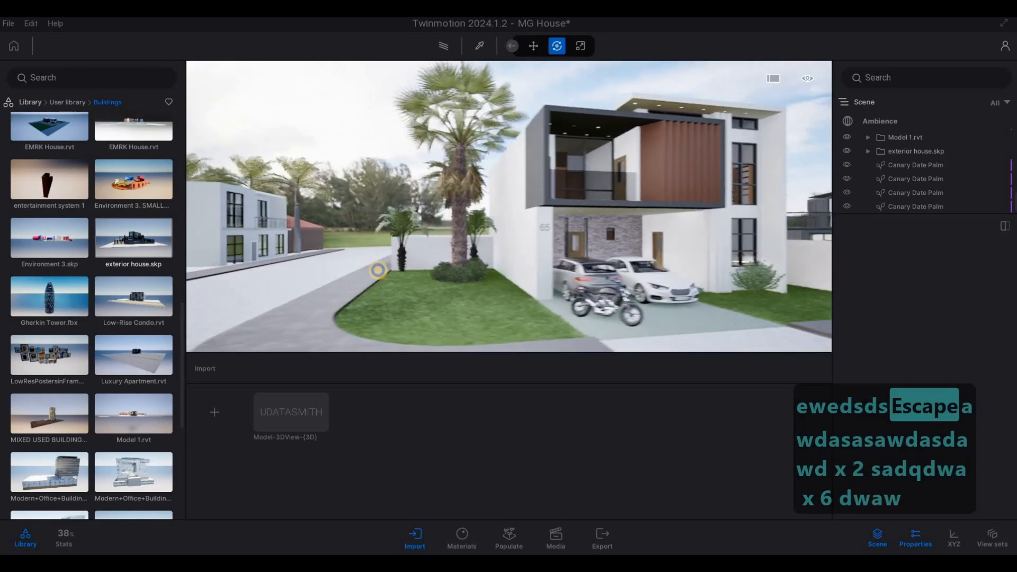
Examine the corner lawn, side street and palm row beside the MG House from street level
key("d")
key("d")
key("d")
key("d")
key("d")
key("d")
key("d")
key("d")
key("d")
key("d")
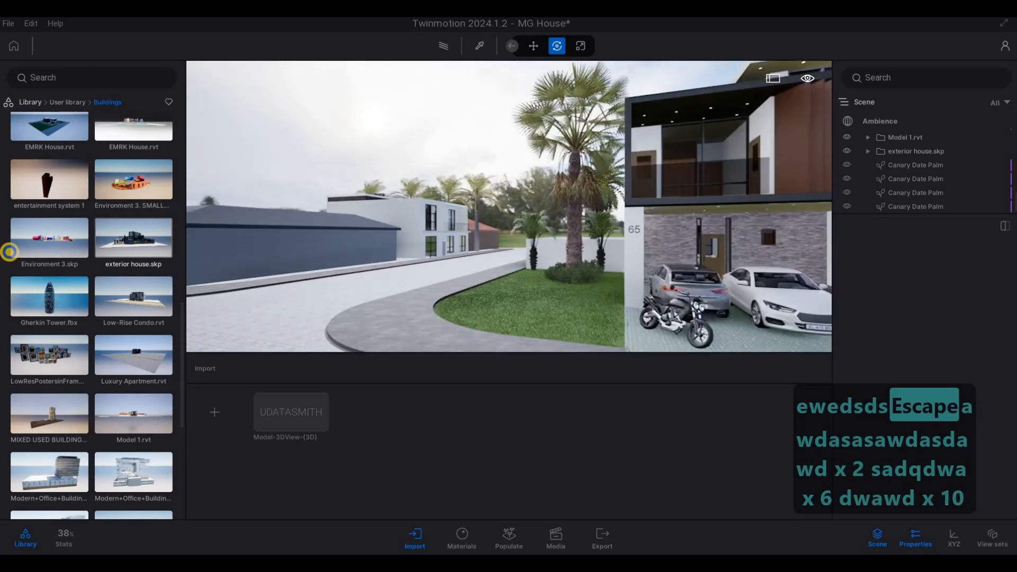
key("d")
key("d")
key("a")
key("a")
key("a")
key("w")
key("s")
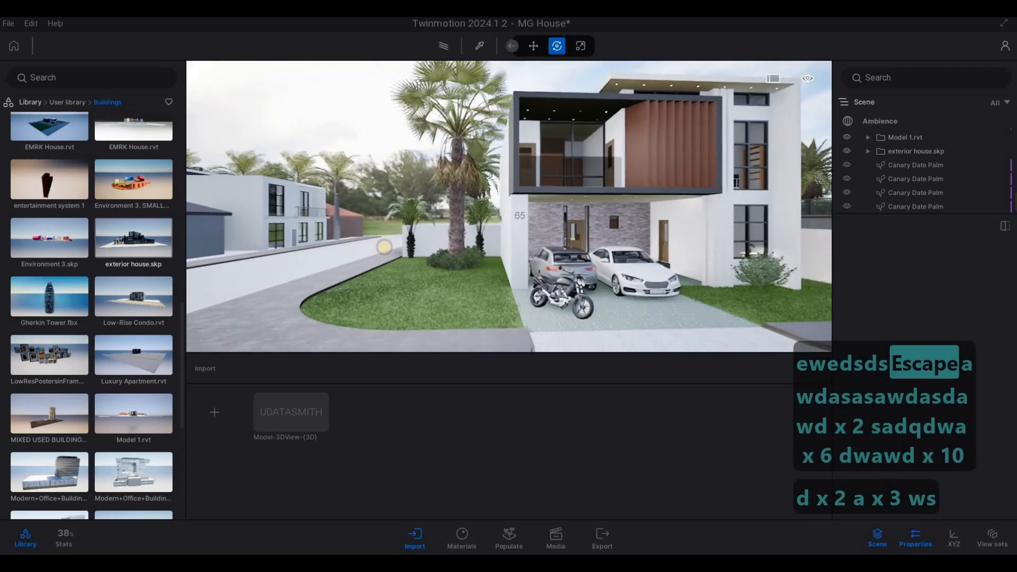
Examine the MG House's front facade, driveway vehicles and framing palms from closer and farther street viewpoints
key("d")
key("w")
key("e")
key("w")
key("s")
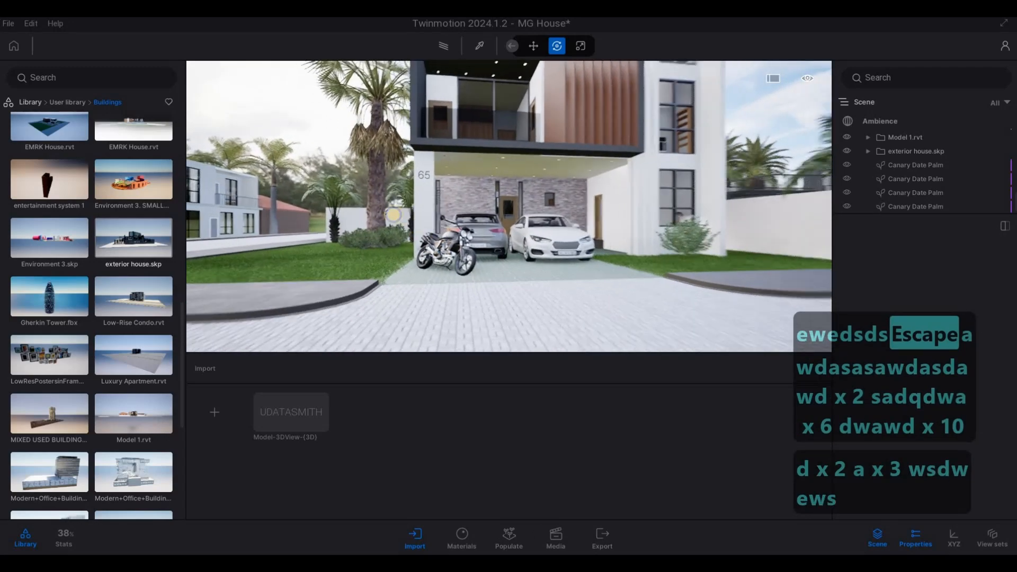
key("w")
key("d")
key("q")
key("s")
key("a")
key("e")
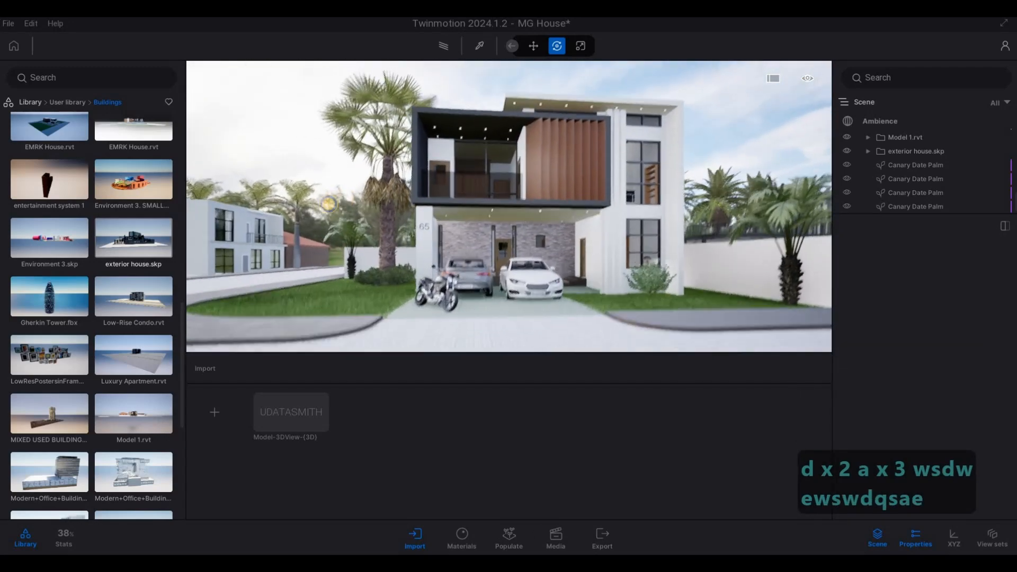
key("s")
key("s")
key("d")
key("w")
key("w")
key("a")
key("w")
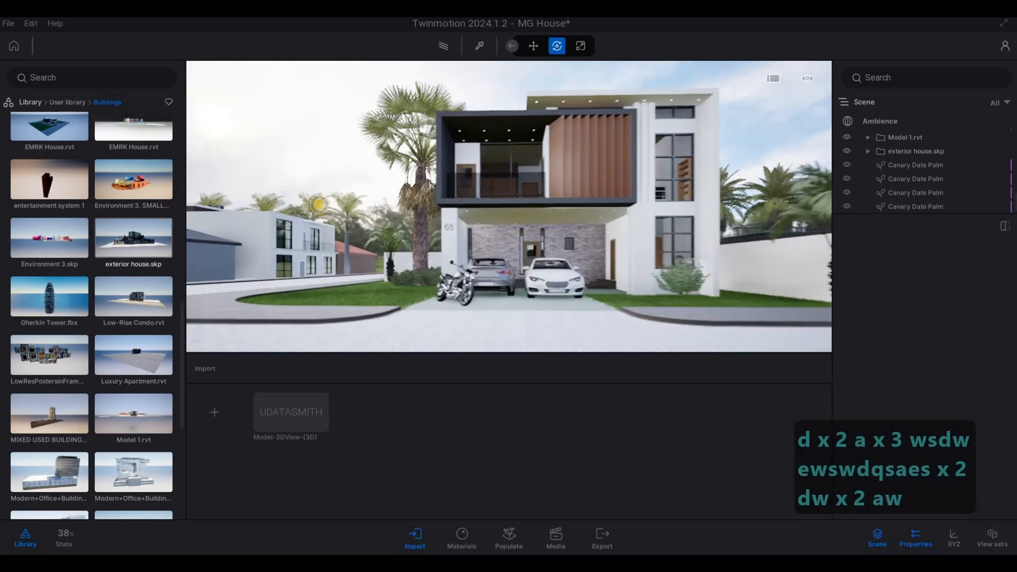
key("d")
key("a")
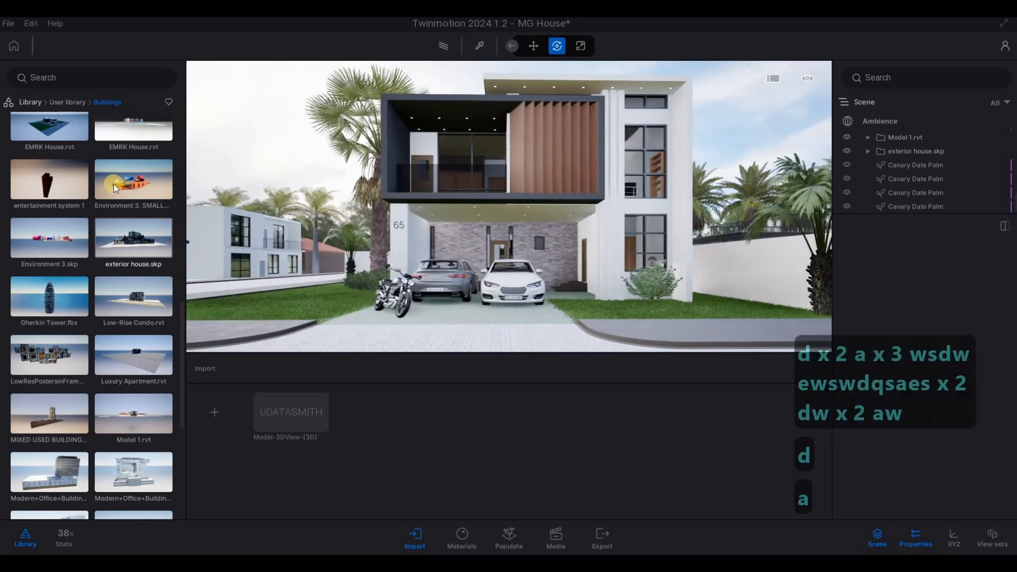
Leave the Buildings folder of the user library and return to the library's top-level categories
left_click(67, 102)
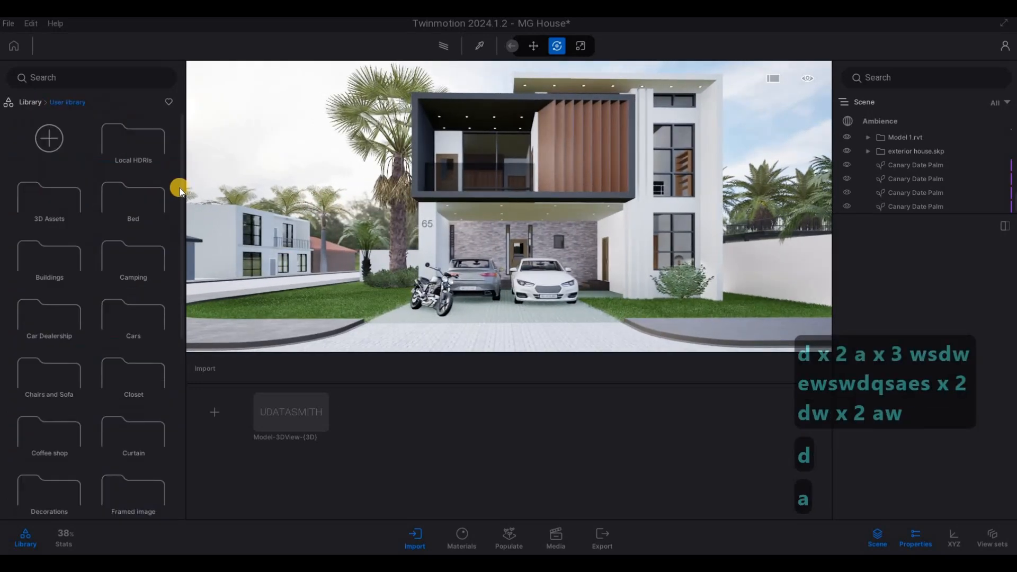
left_click(30, 102)
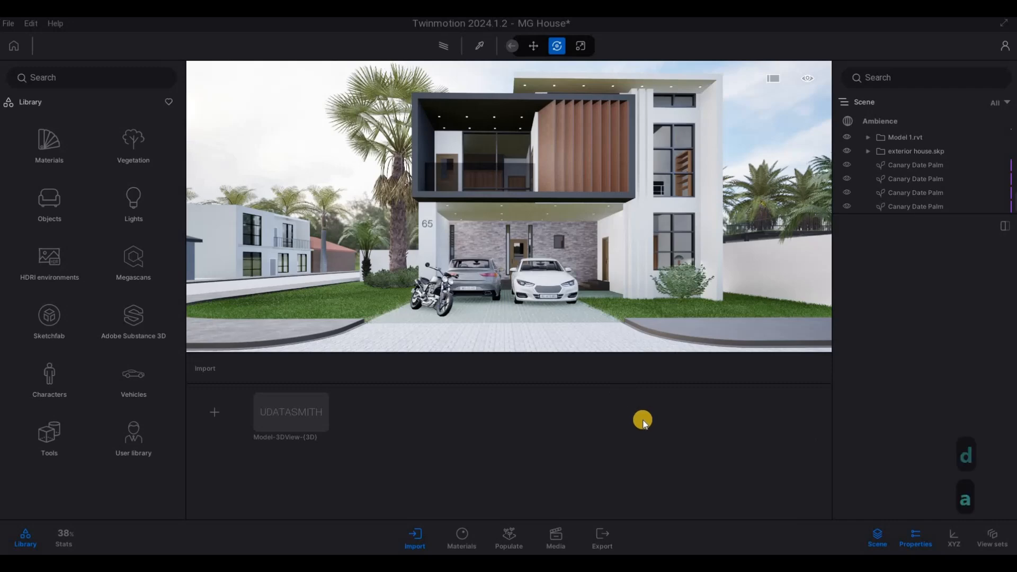